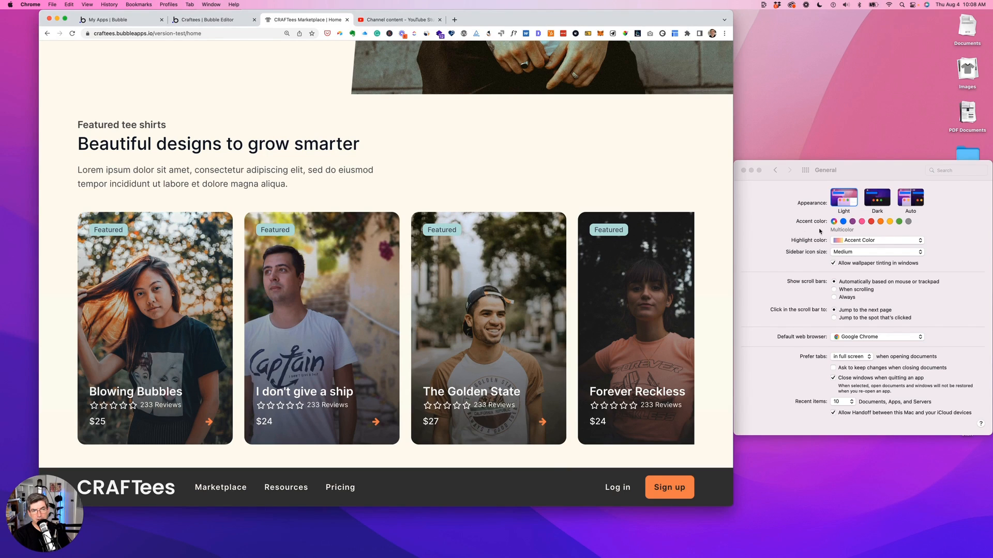
Step: Switch the system appearance to Dark and back to Light to compare the marketplace page in both modes
click(777, 193)
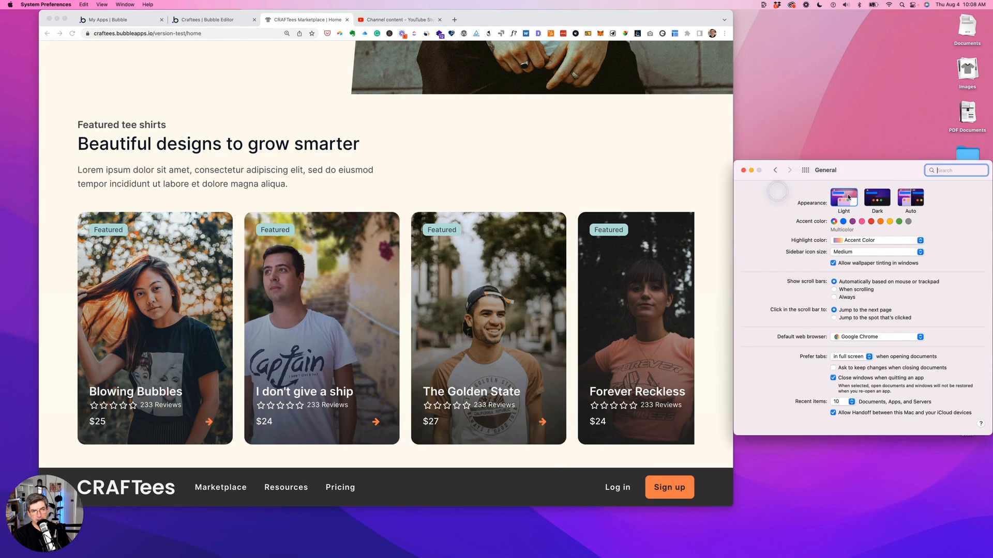
click(884, 201)
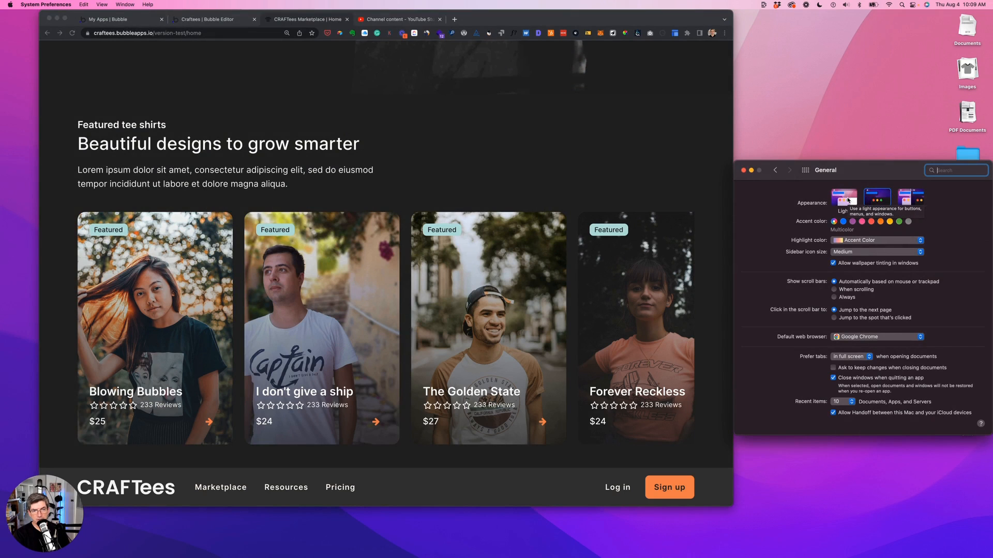
click(848, 199)
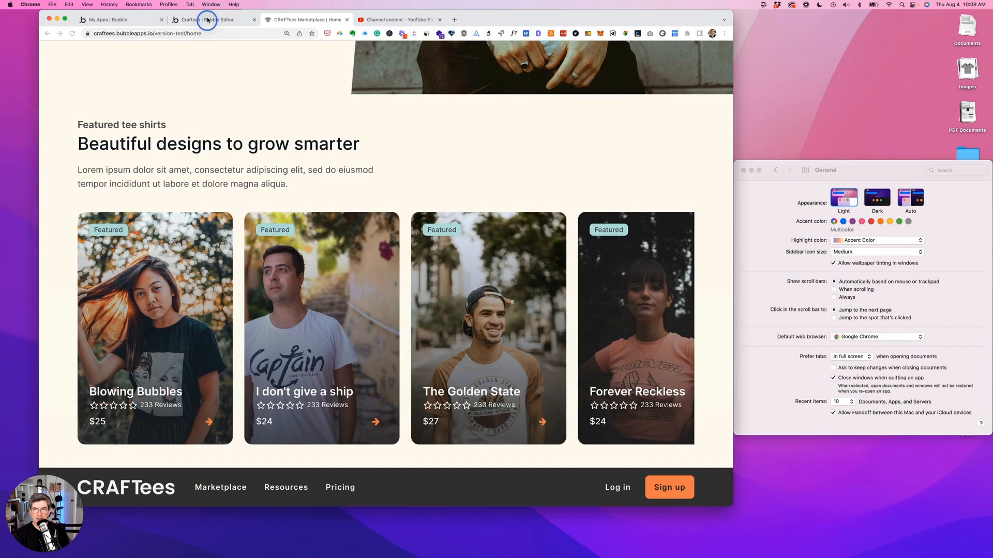
Step: Switch to the Bubble Editor and open the rg-cards page for editing
click(207, 19)
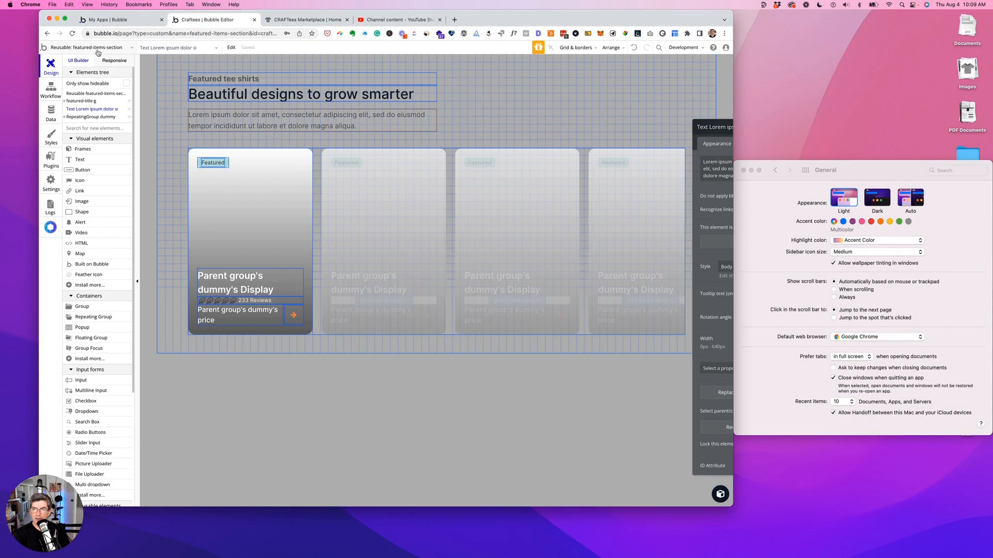
click(124, 49)
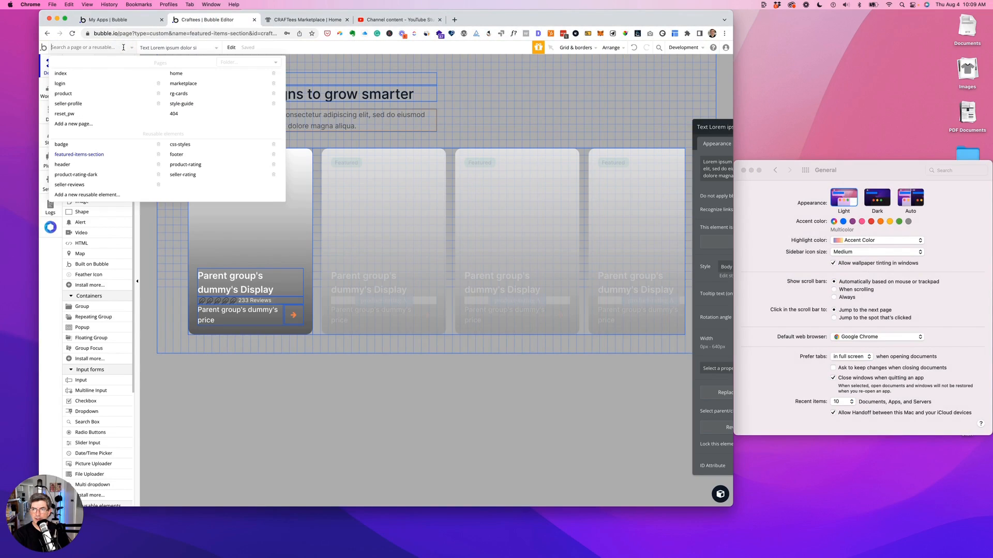
click(173, 94)
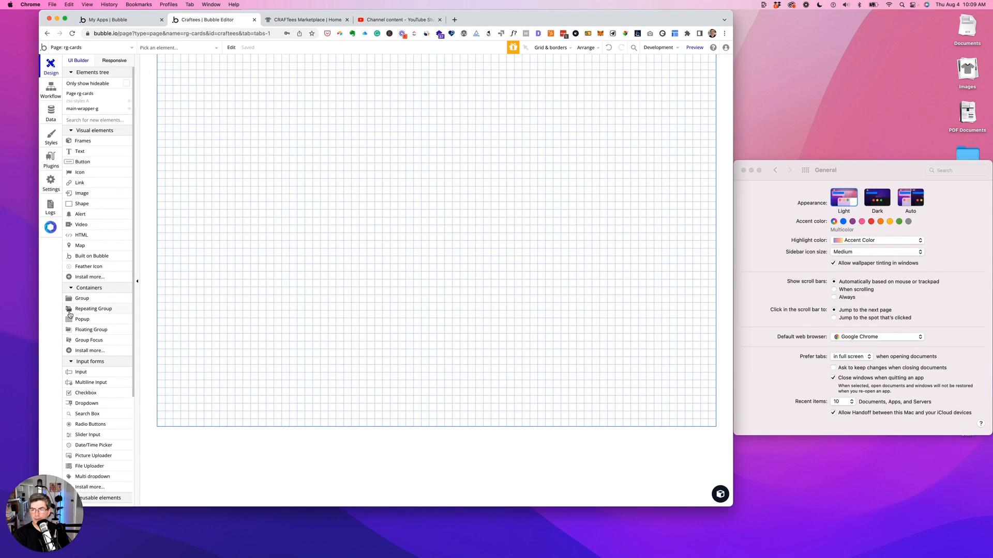
Step: Draw a repeating group on the page with content type dummy and data source All dummy
click(69, 310)
drag(188, 85, 228, 228)
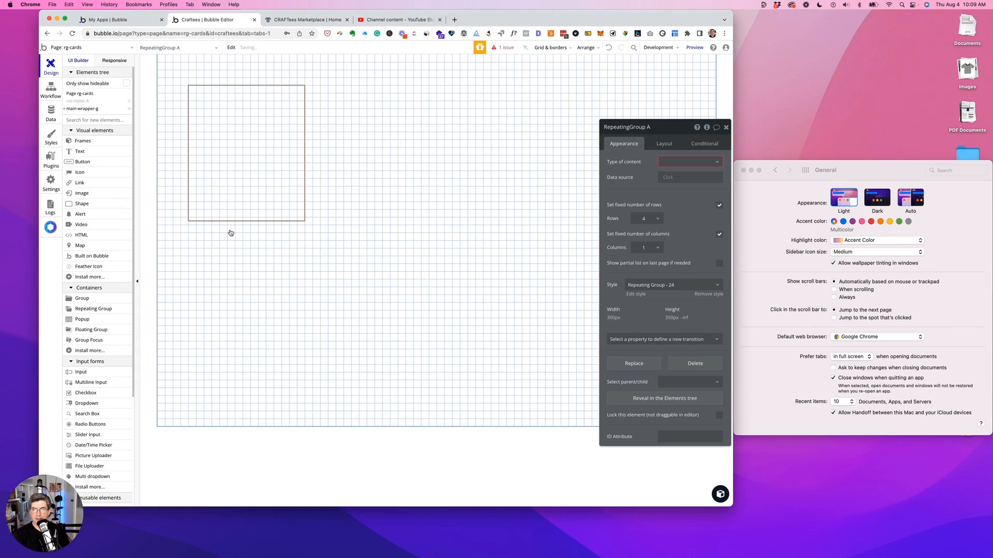
click(673, 164)
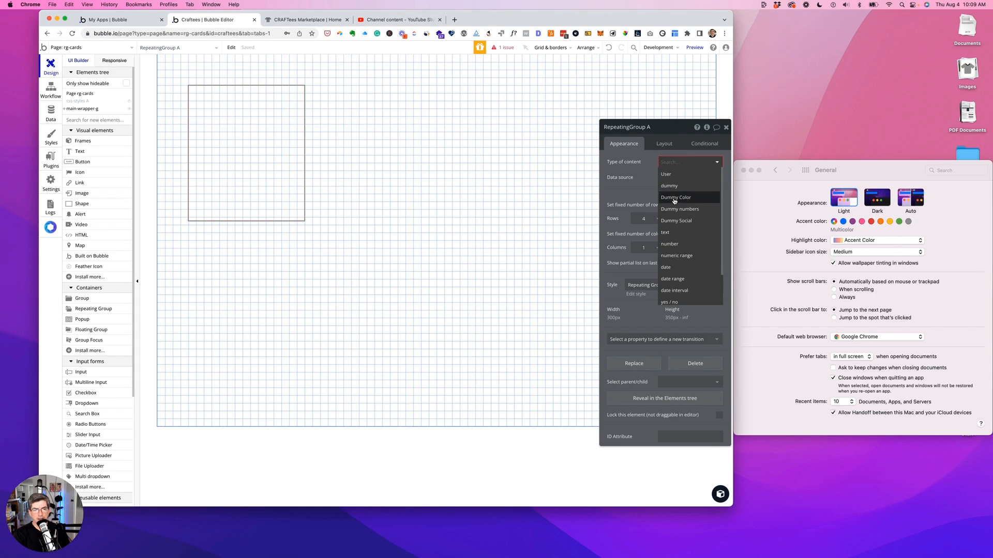
click(669, 186)
click(673, 179)
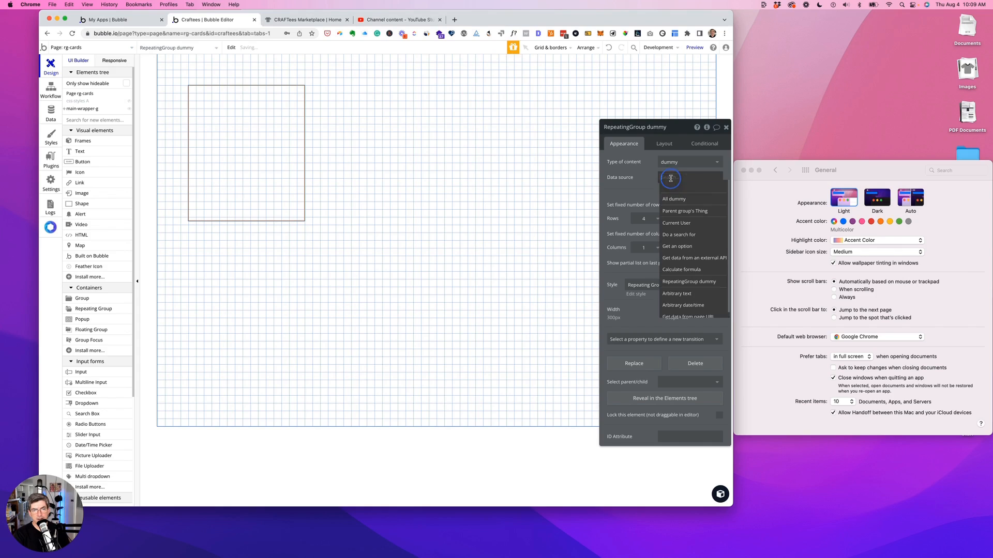
click(671, 200)
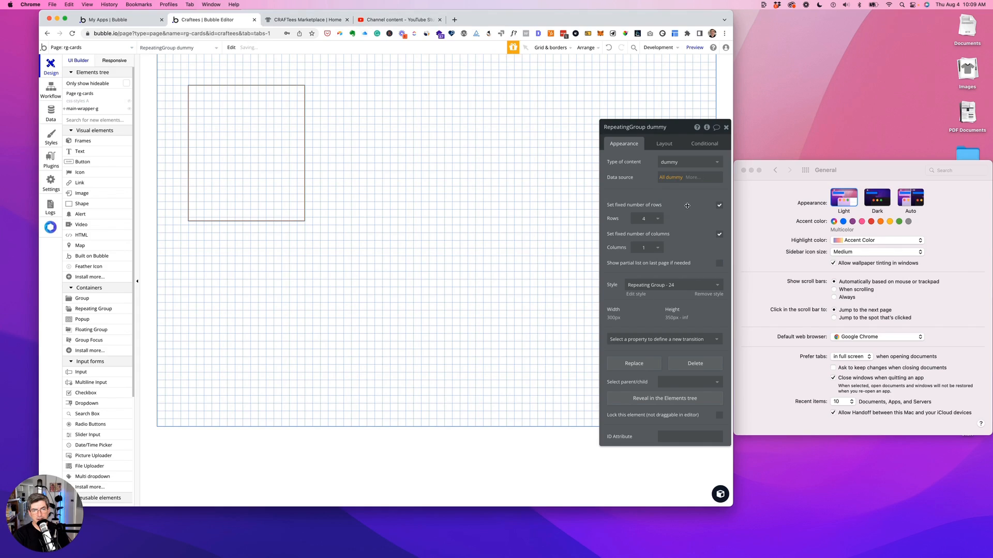
Step: Limit the repeating group to 1 row, unfix its column count with a 320 px minimum column width, and check its style's definition
click(659, 221)
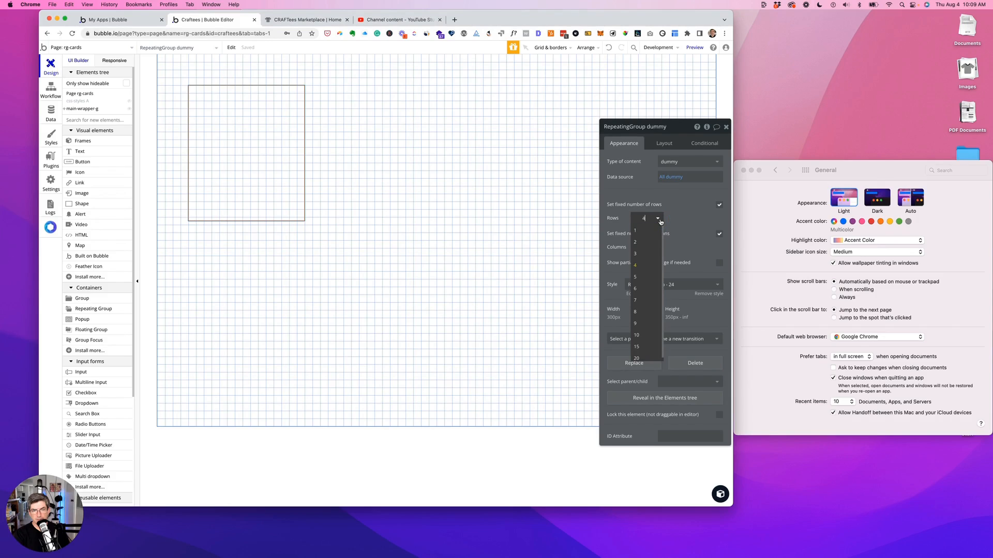
click(645, 231)
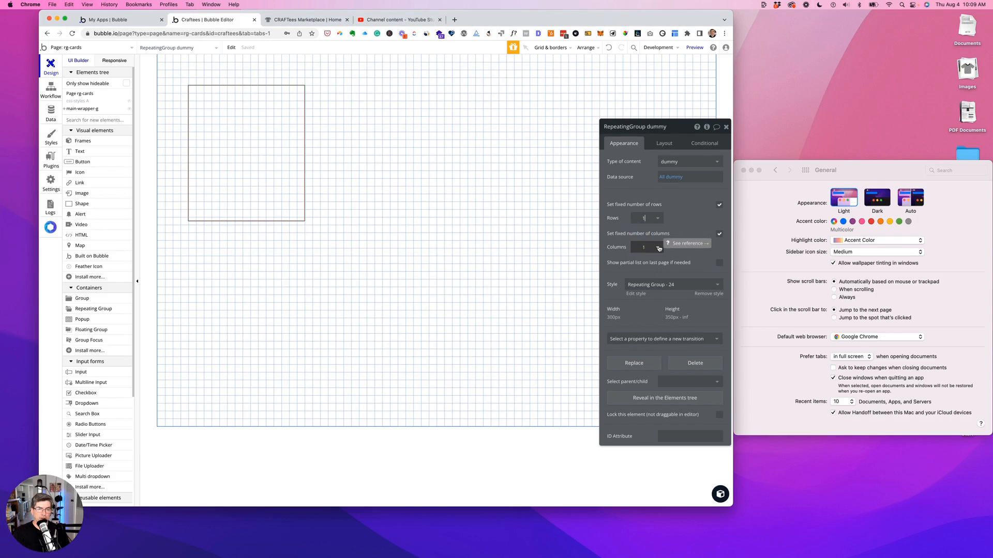
click(720, 234)
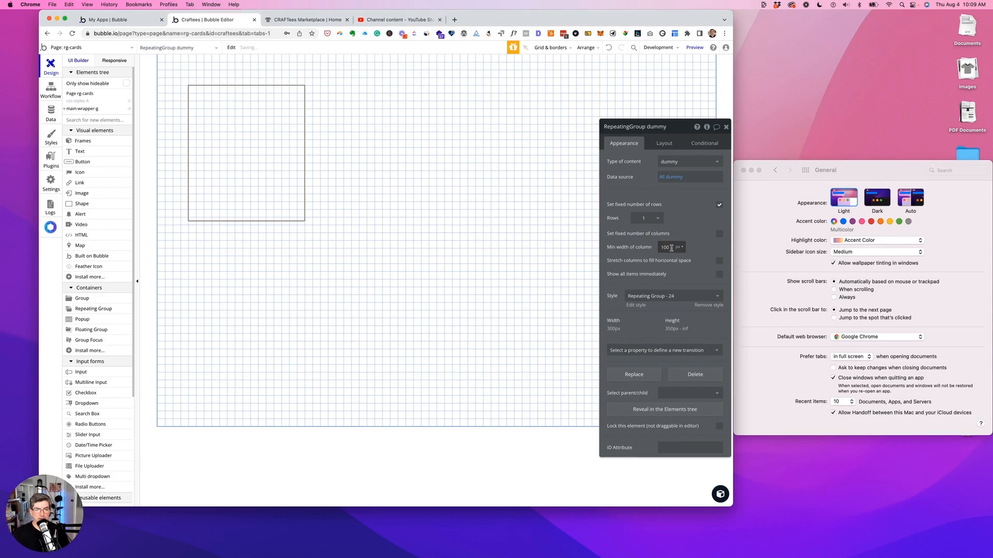
text(320)
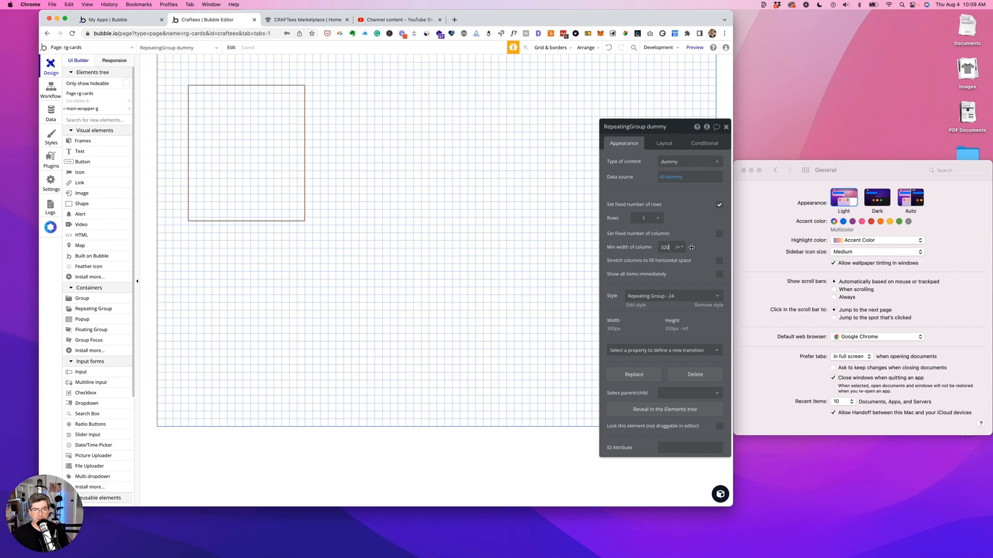
click(635, 306)
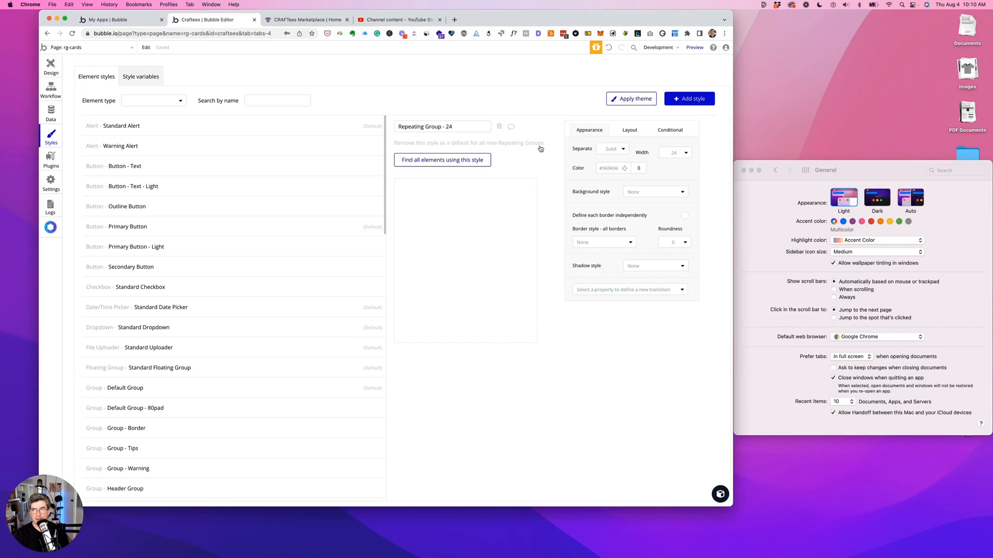
click(51, 66)
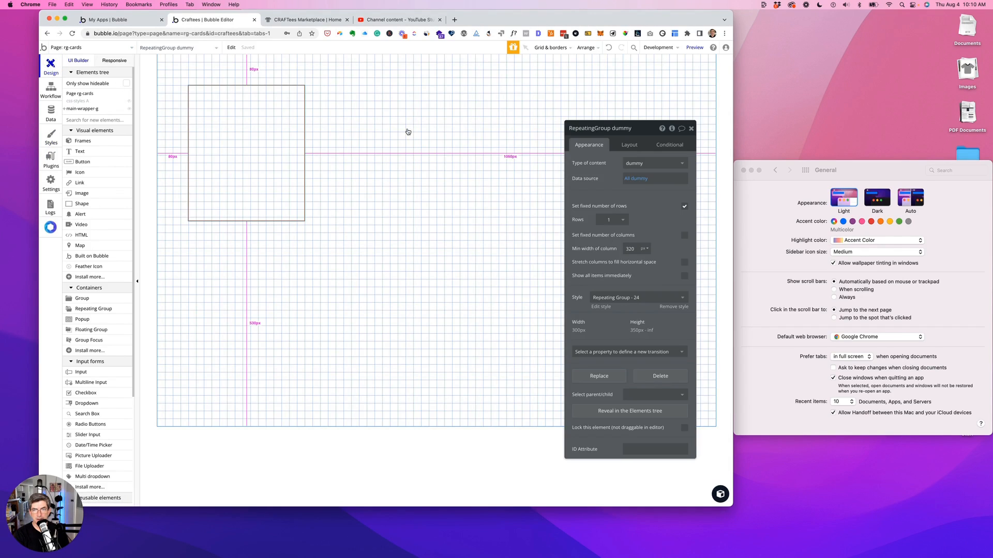
Step: Give the repeating group's cells a Row layout and make its width flexible, with minimum width 0 and minimum height 480 px
click(635, 145)
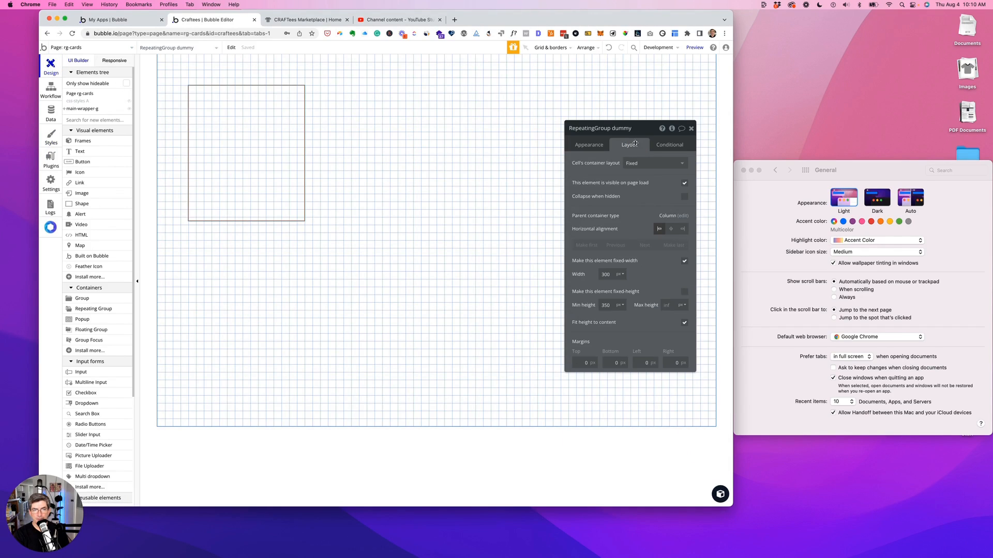
click(644, 164)
click(637, 201)
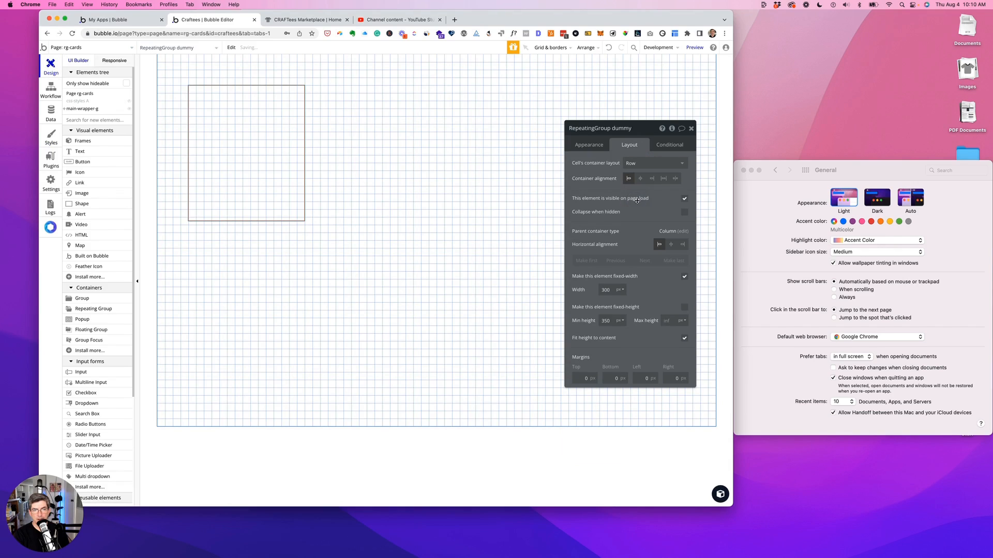
click(683, 278)
click(587, 288)
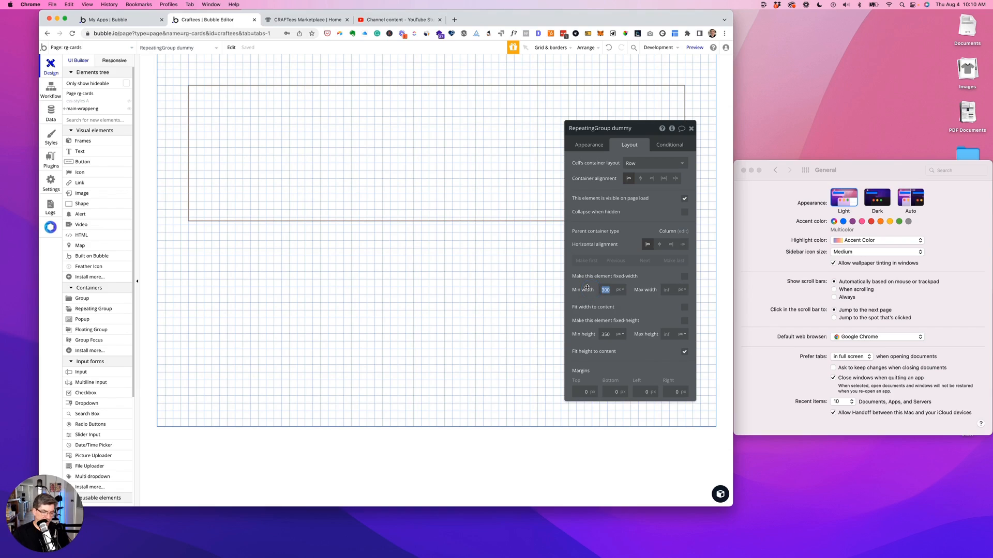
text(0)
key(Tab)
key(Tab)
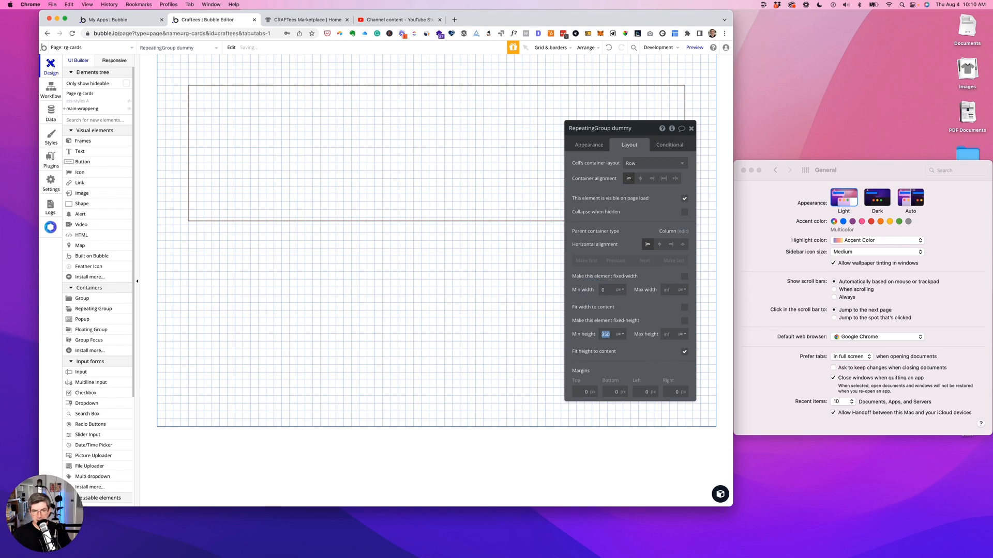
text(480)
key(Tab)
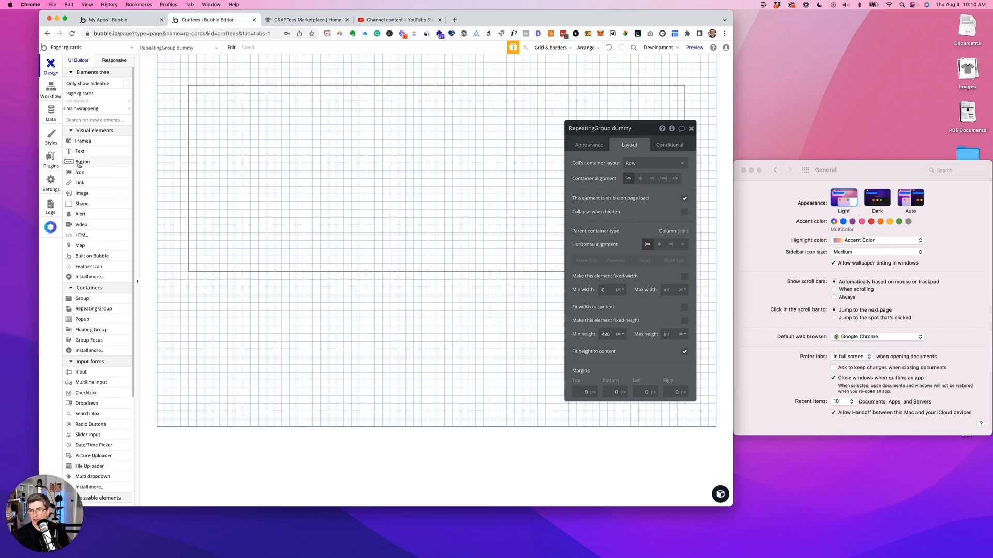
Step: Place a group inside the repeating group's first cell and name it card-g
click(81, 299)
click(197, 106)
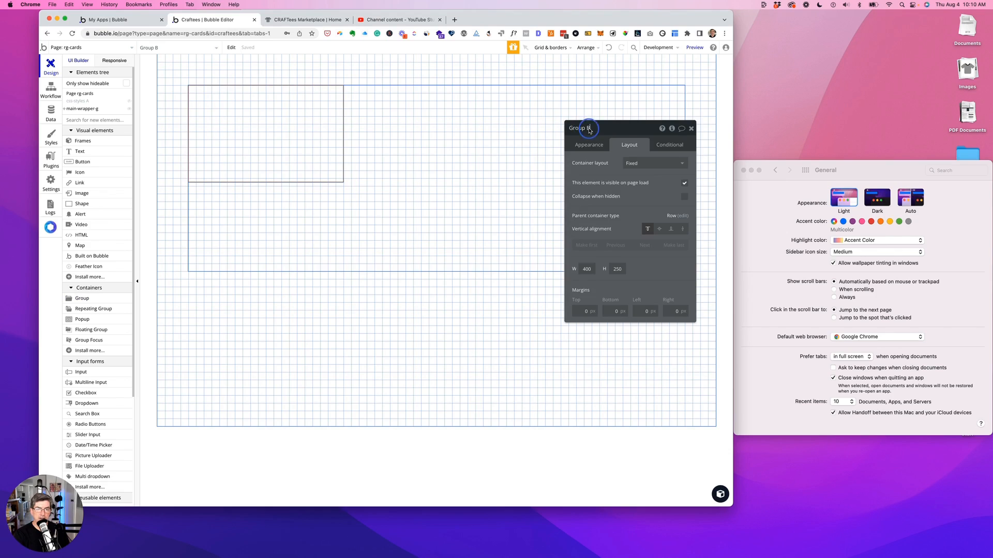
drag(589, 131, 564, 133)
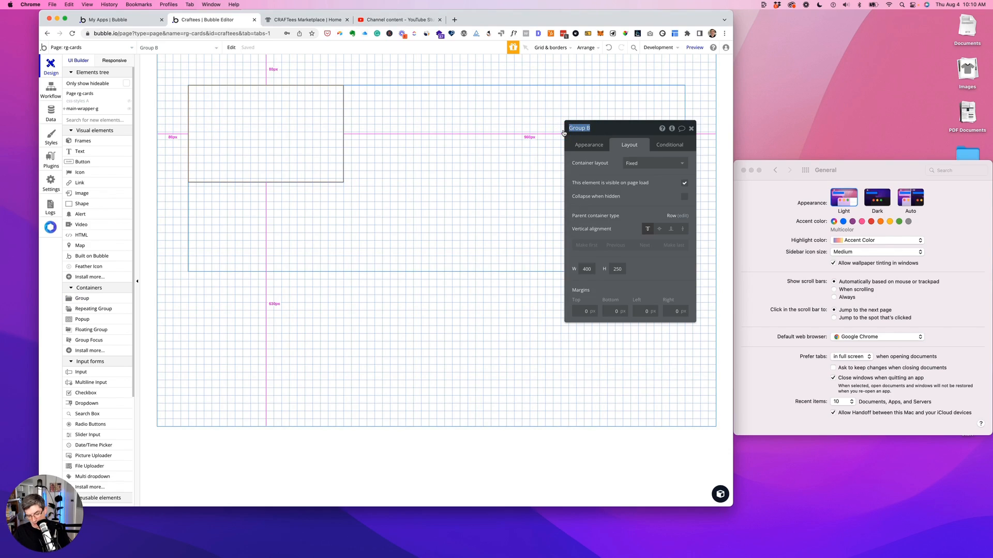
key(BackSpace)
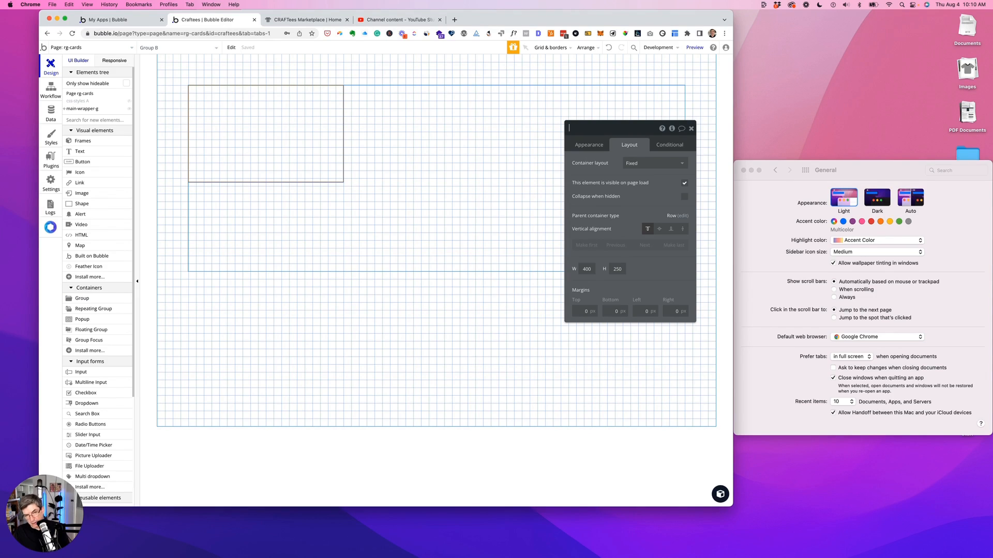
text(card-g)
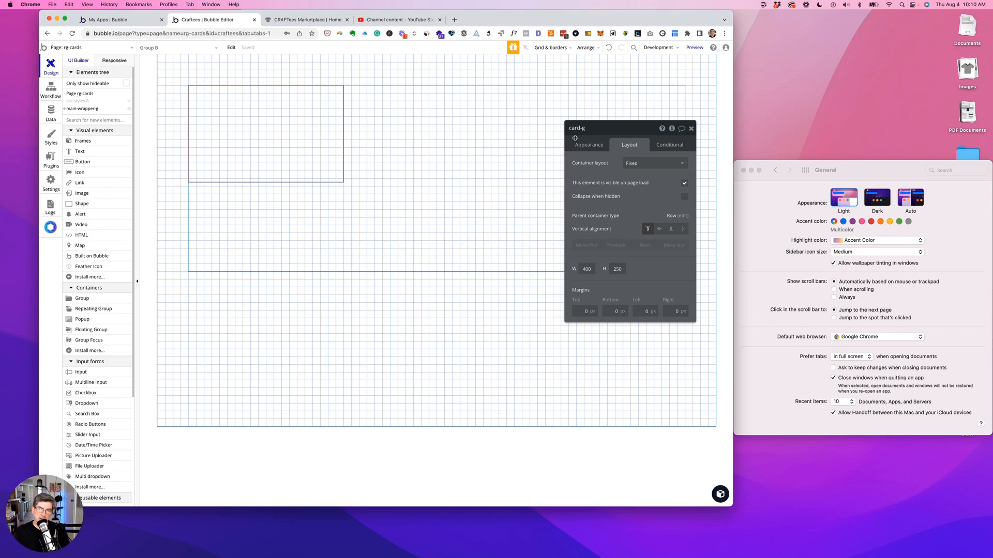
Step: Set card-g to a Column layout with flexible width, minimum width 0 and minimum height 480 px
click(654, 163)
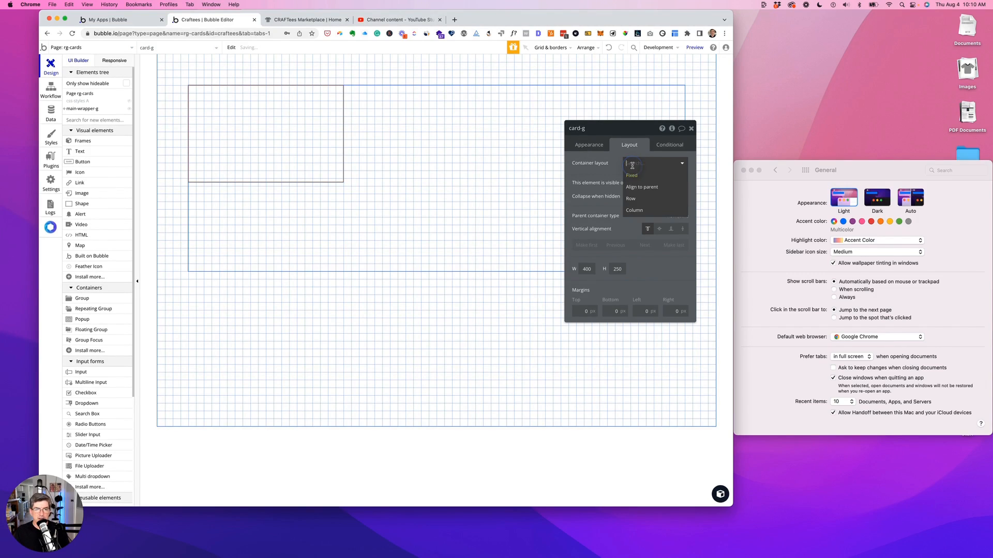
click(633, 211)
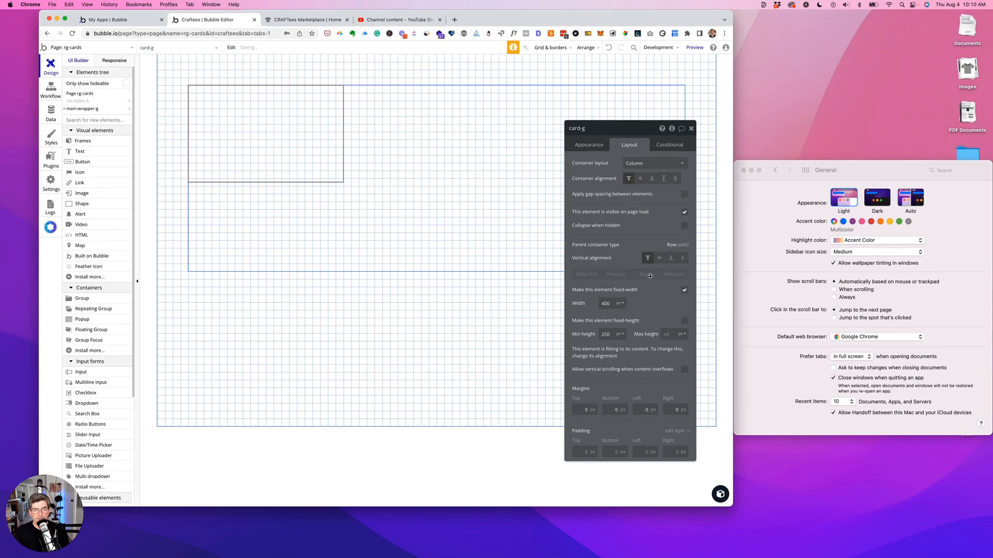
click(683, 290)
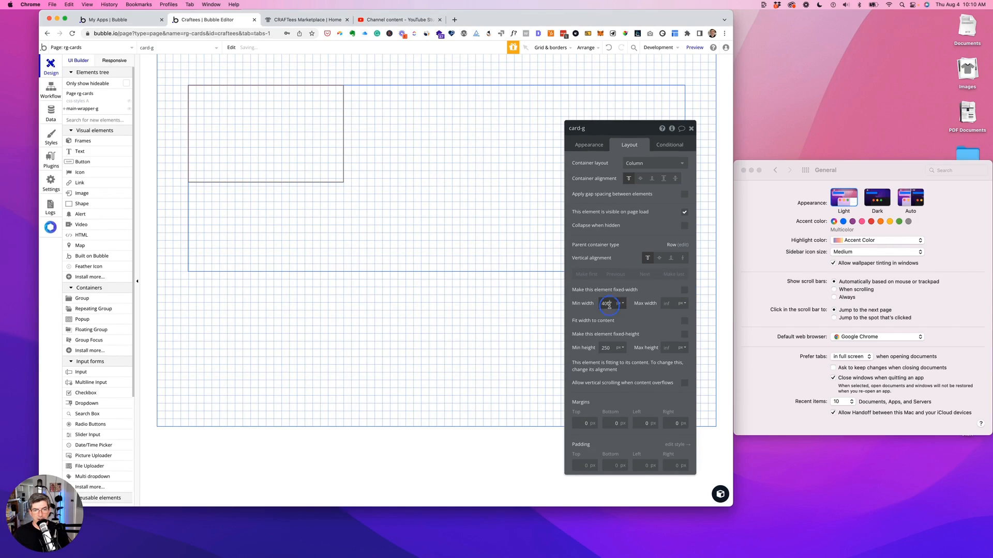
double_click(609, 305)
text(0)
key(Tab)
text(0)
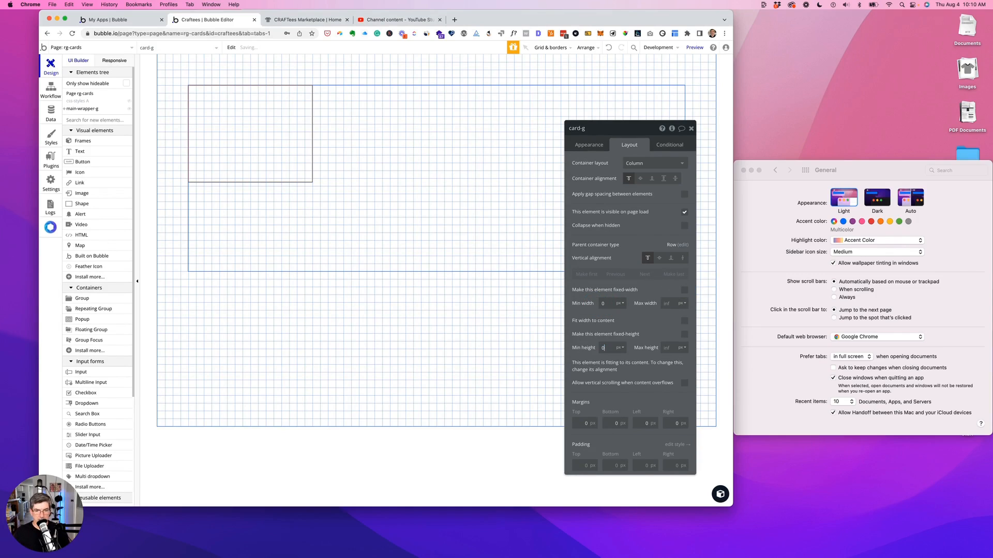
key(Tab)
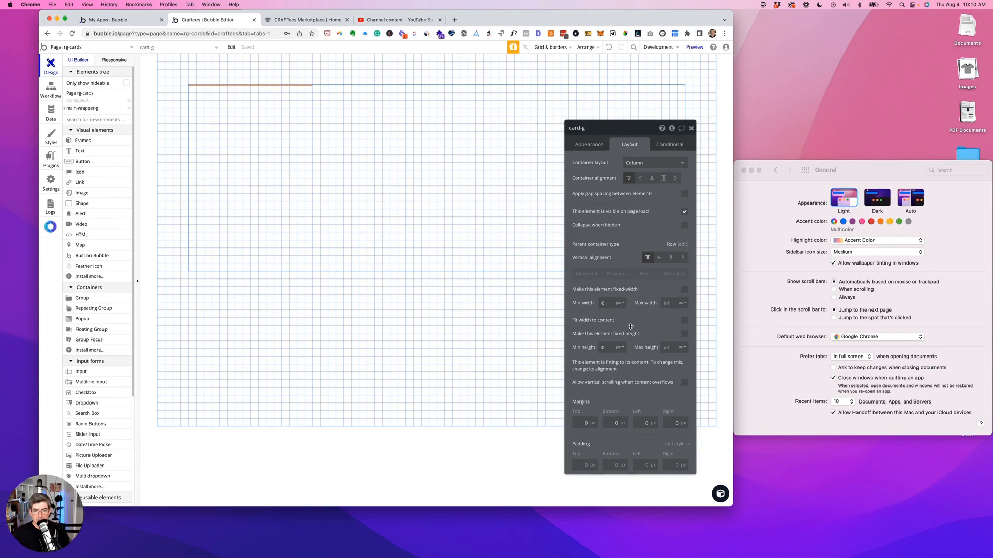
double_click(604, 347)
text(48)
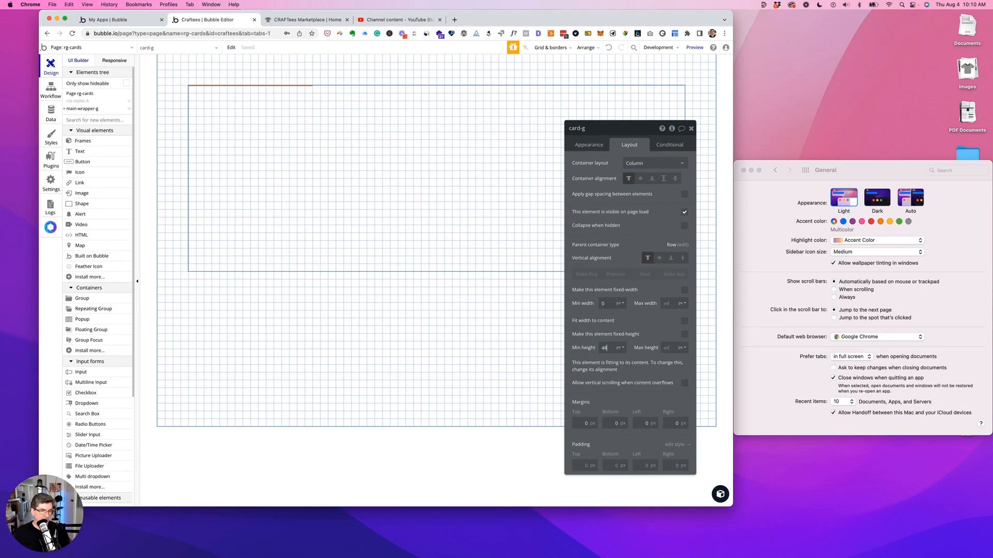
text(0)
key(Tab)
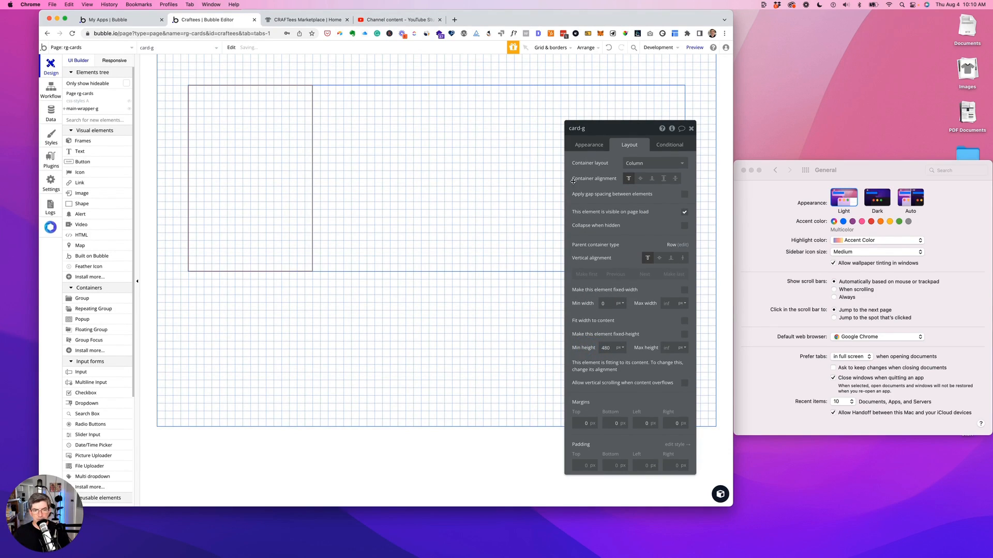
Step: Remove the Default Group style from card-g and set its background style to Image
click(589, 146)
click(667, 246)
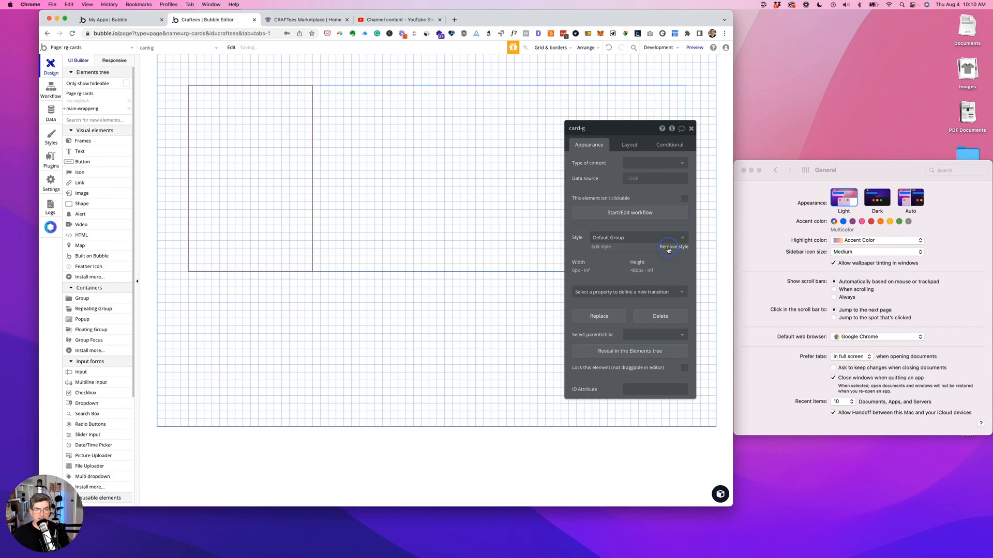
click(650, 261)
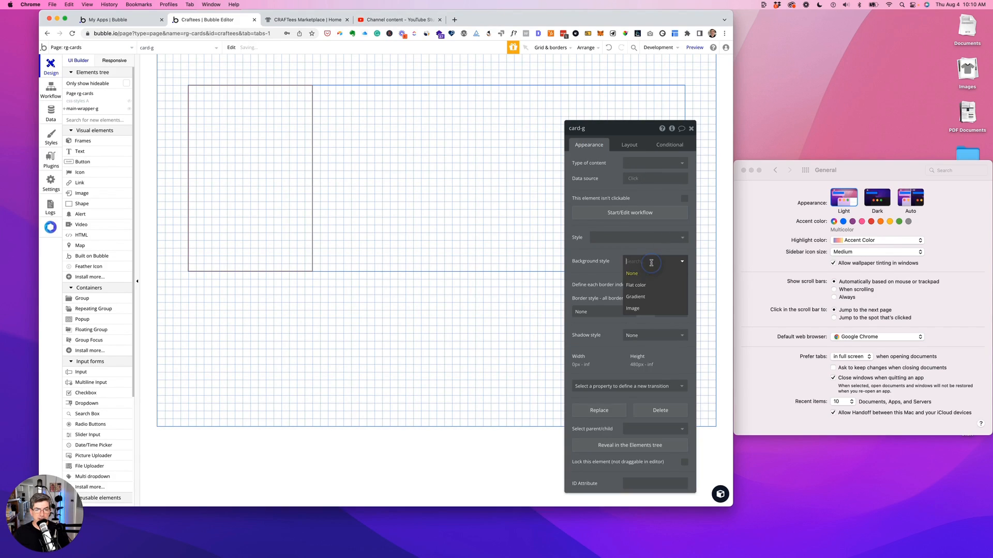
click(633, 308)
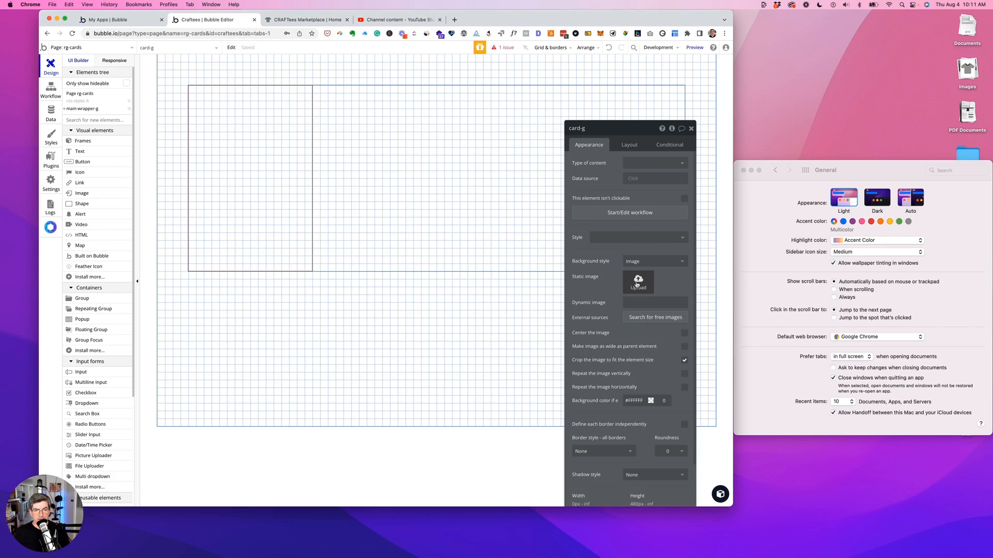
Step: Set card-g's dynamic background image to Current cell's dummy's image and center the image
click(637, 282)
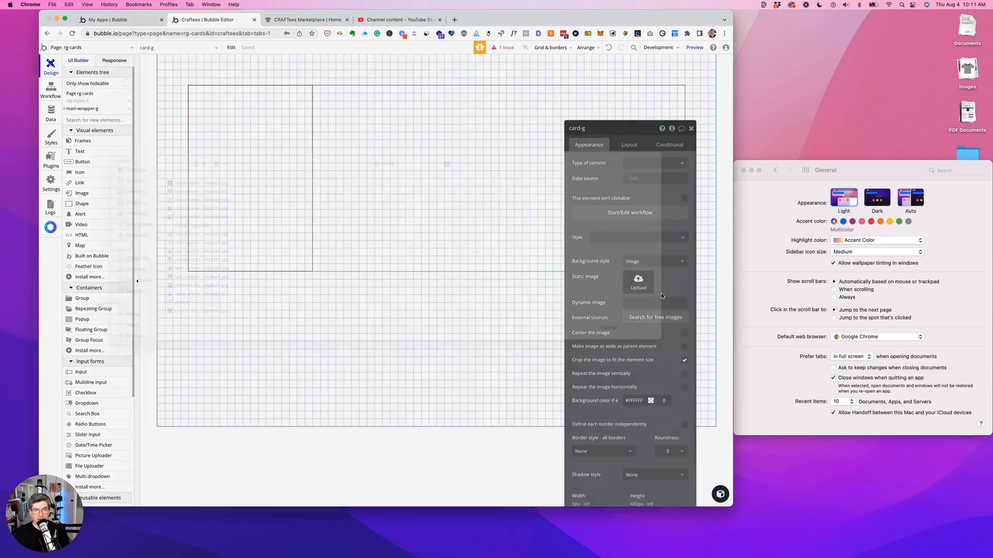
click(609, 341)
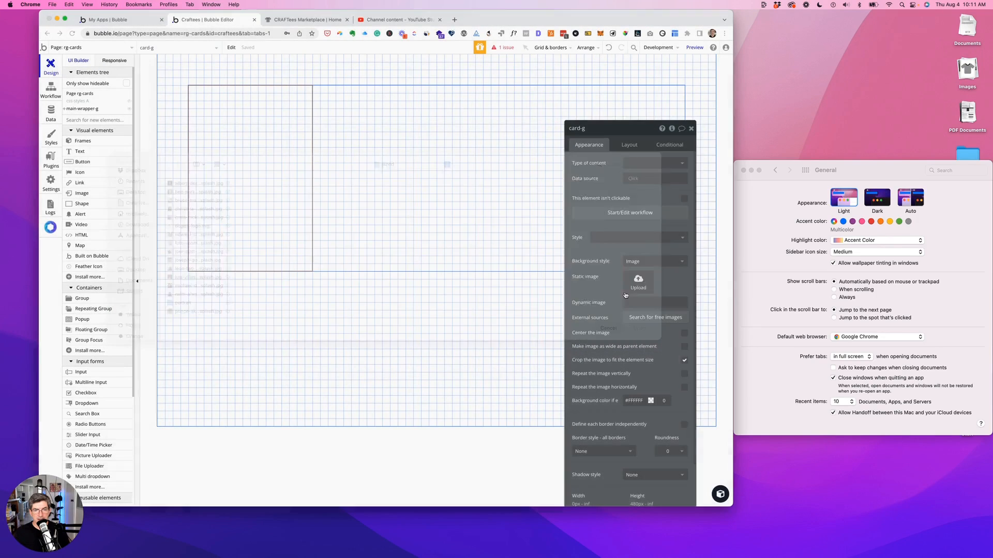
click(624, 302)
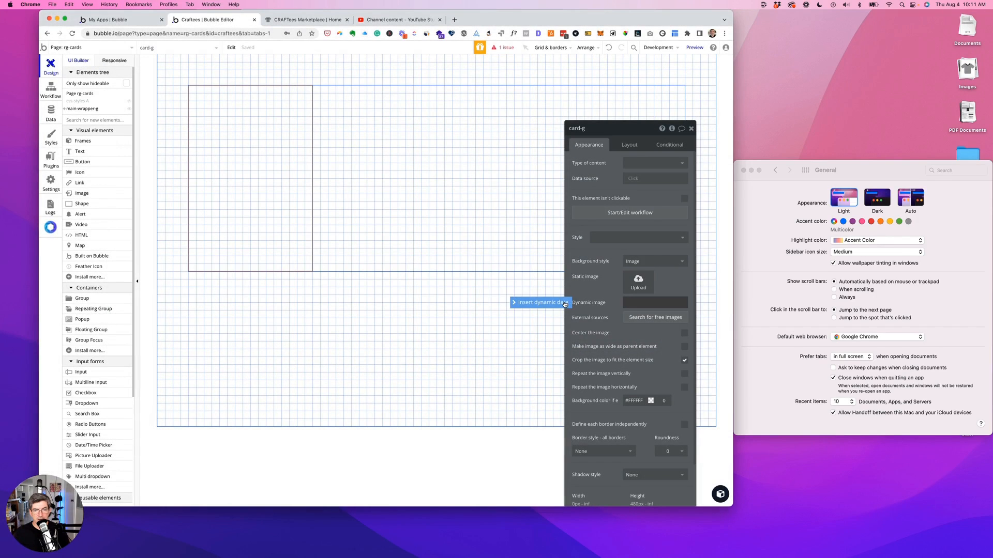
click(565, 304)
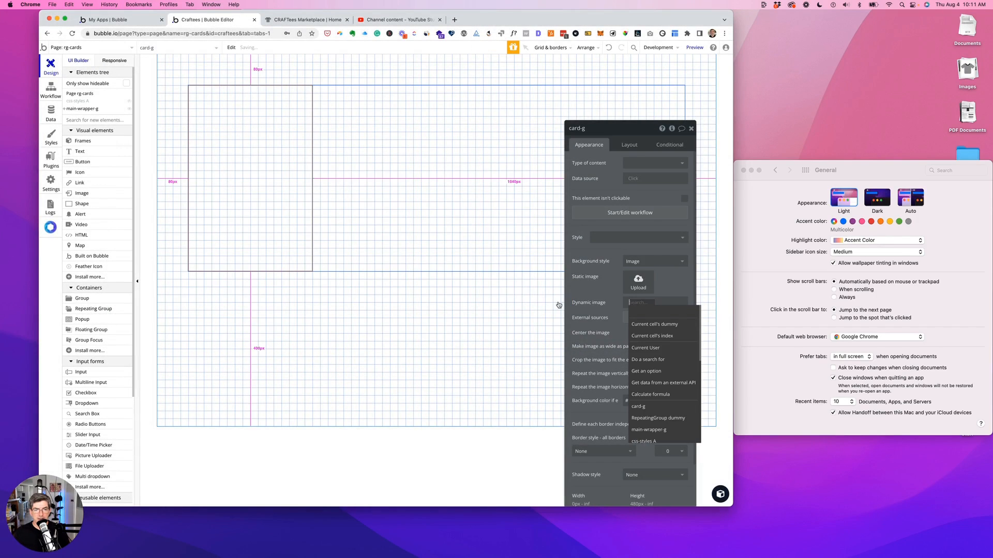
click(645, 322)
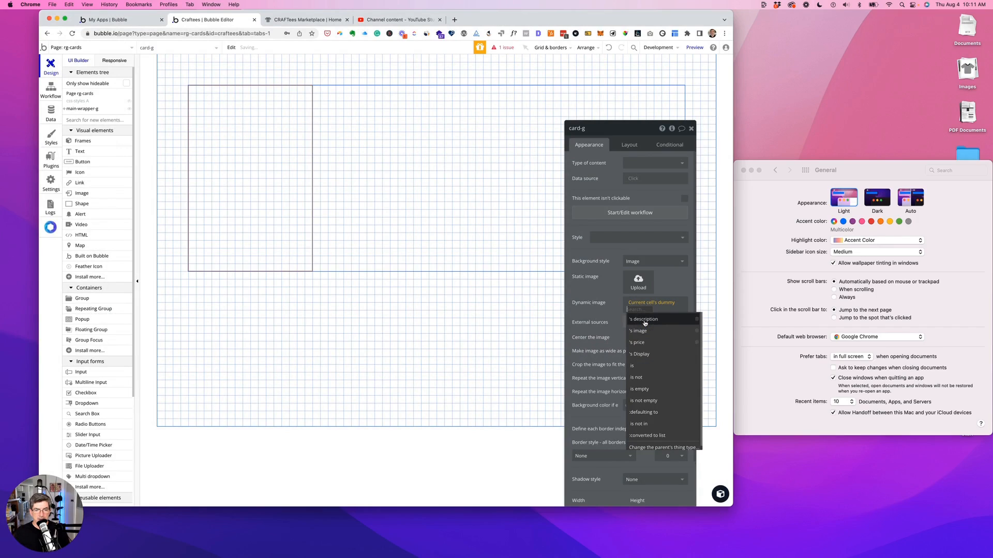
click(640, 331)
click(613, 309)
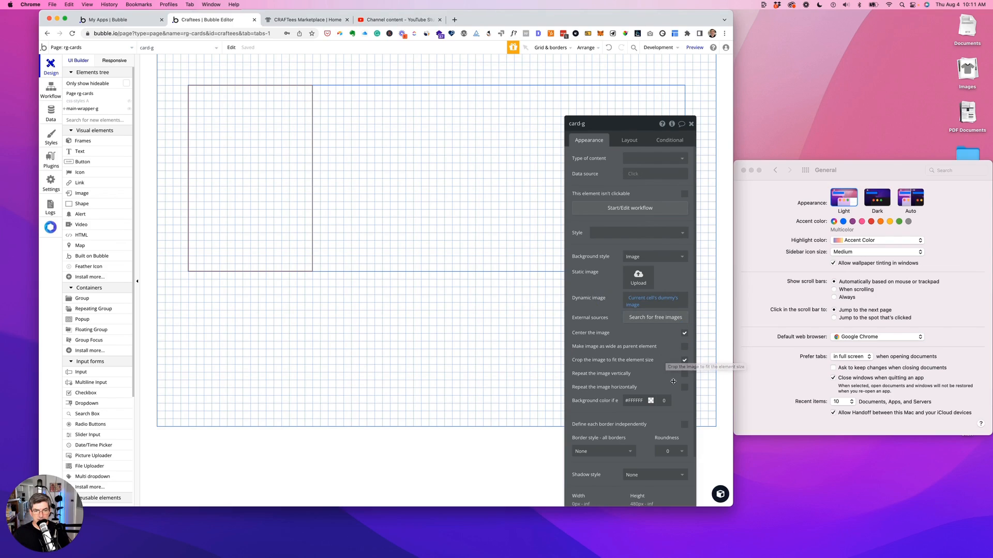
Step: Give card-g rounded corners with a roundness of 8
scroll(674, 393, down, 3)
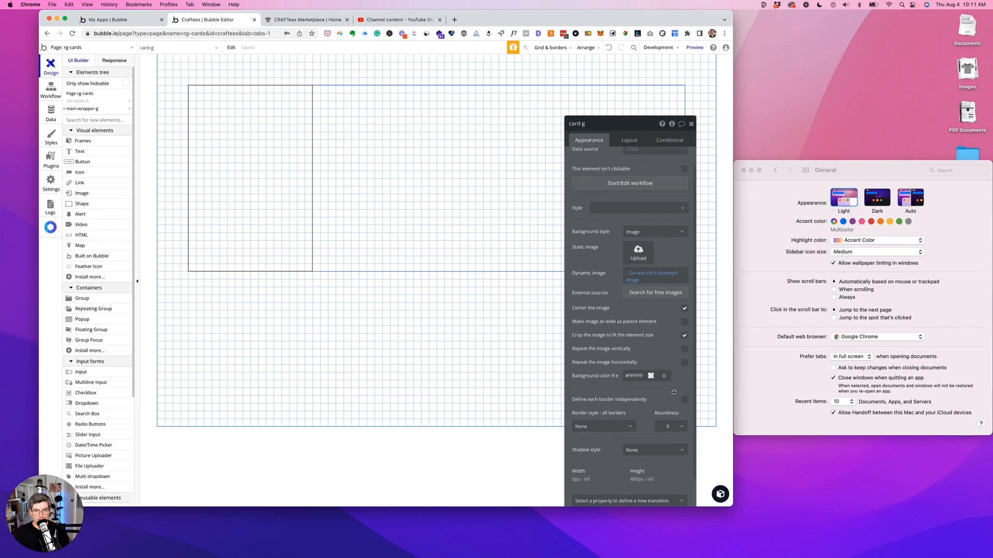
click(657, 394)
text(8)
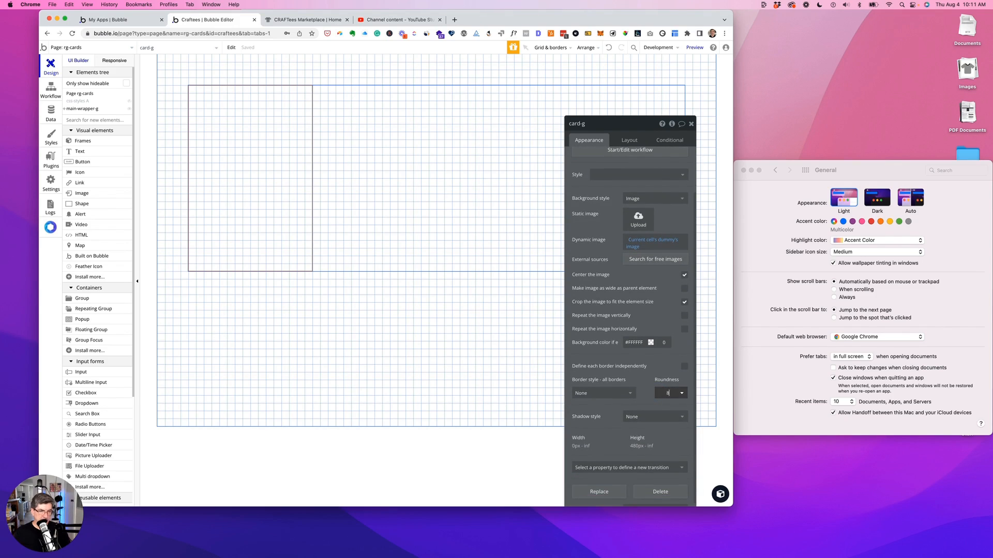
scroll(657, 388, up, 3)
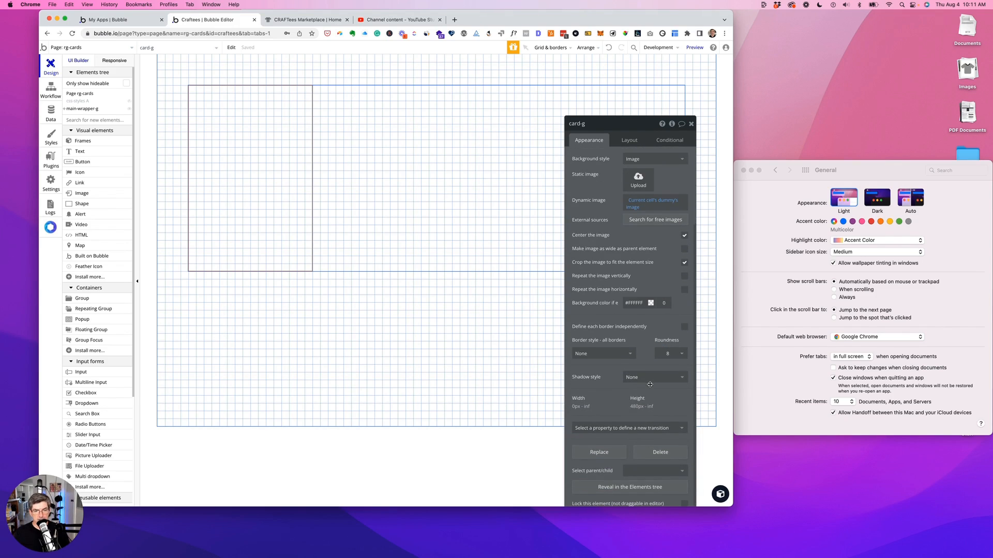
Step: Preview the rg-cards page to check the image cards, and return to the editor
click(630, 139)
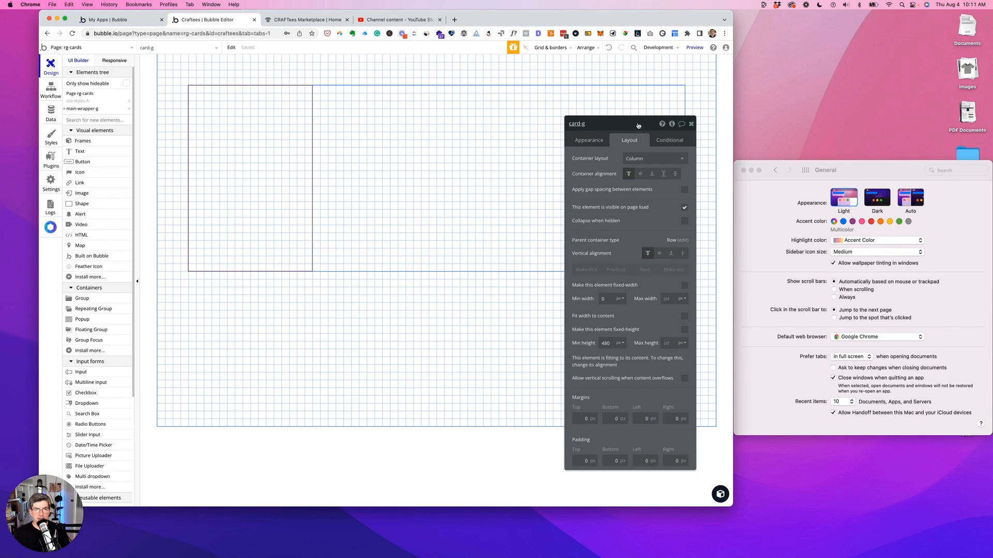
drag(636, 122, 645, 81)
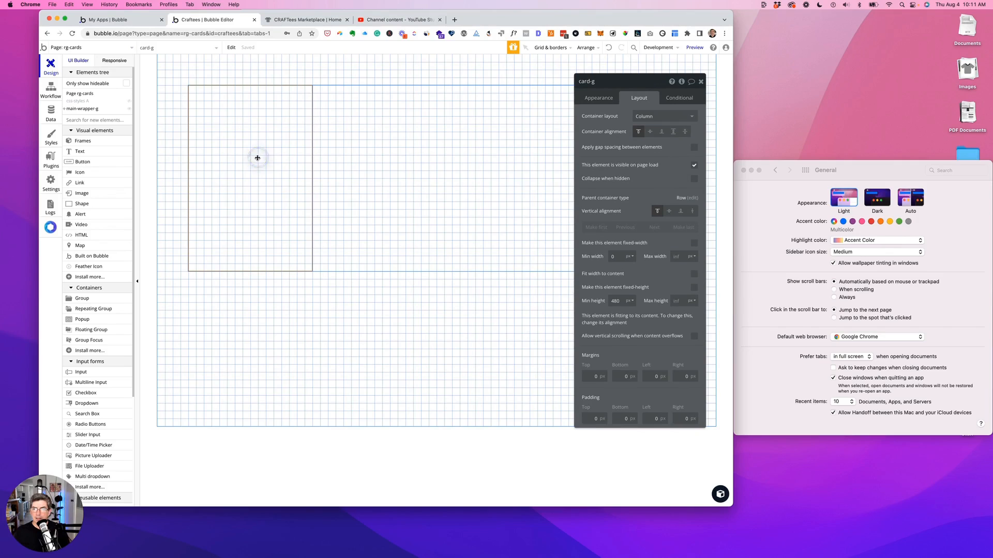
click(695, 48)
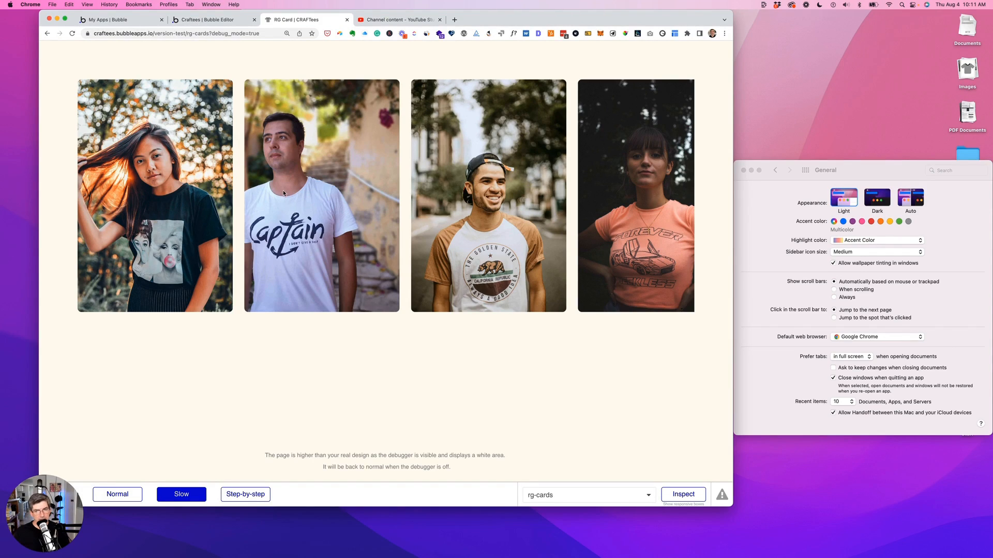
click(211, 22)
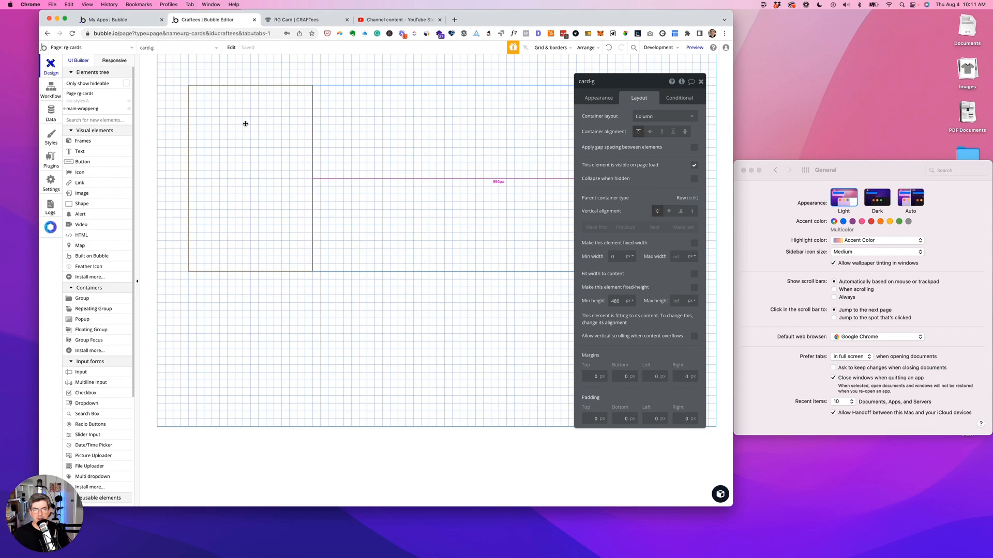
click(296, 20)
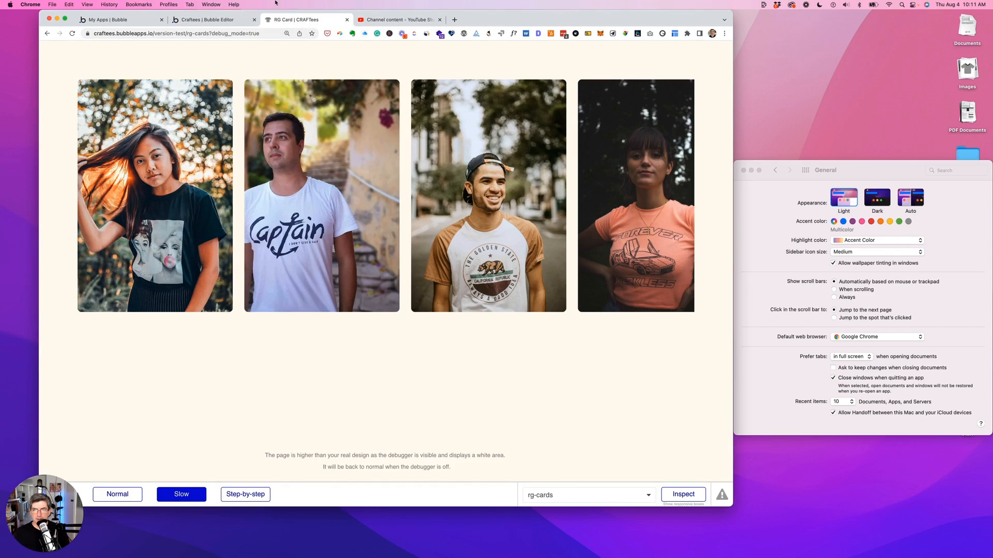
click(220, 19)
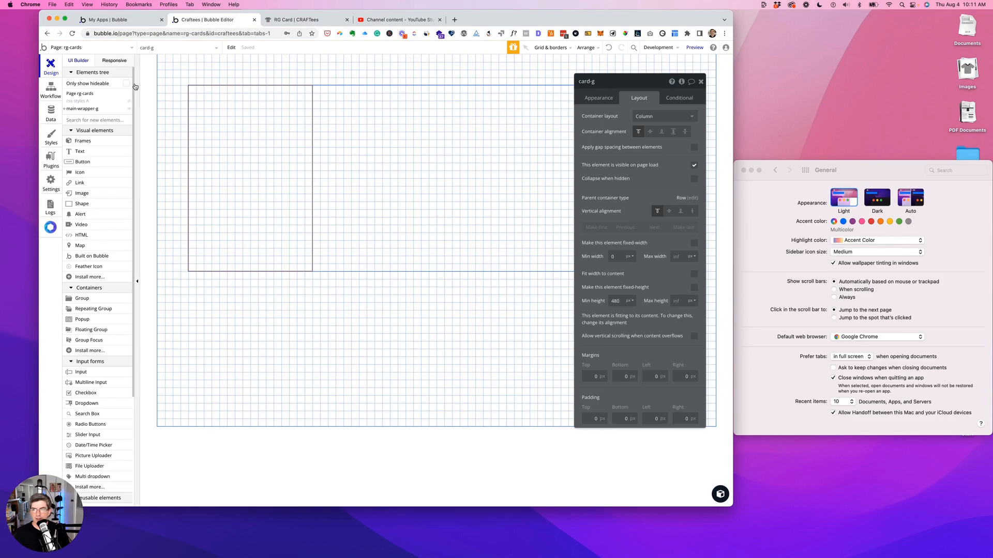
Step: Add a text element above the repeating group in main-wrapper-g, reading "Hello Everyone!"
click(78, 151)
click(194, 83)
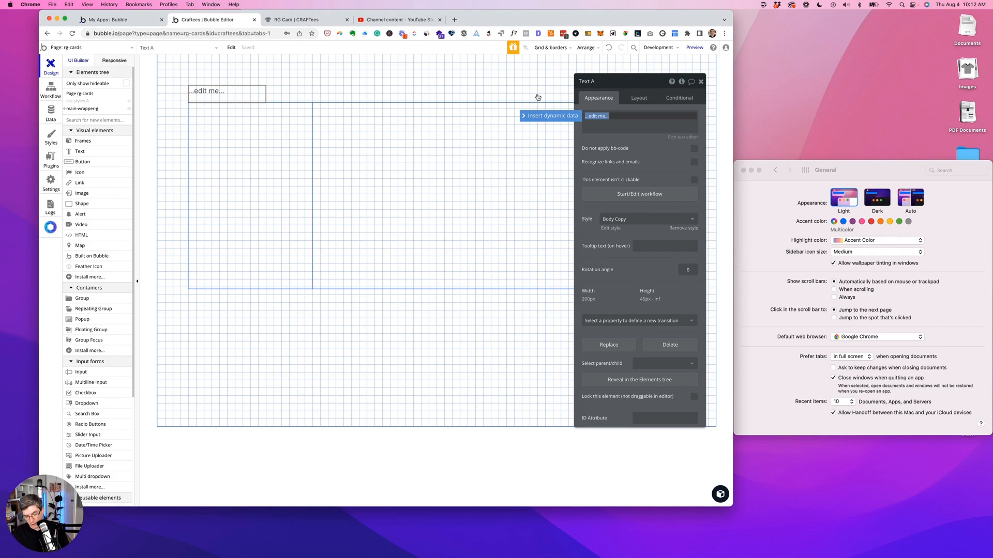
text(Hello E)
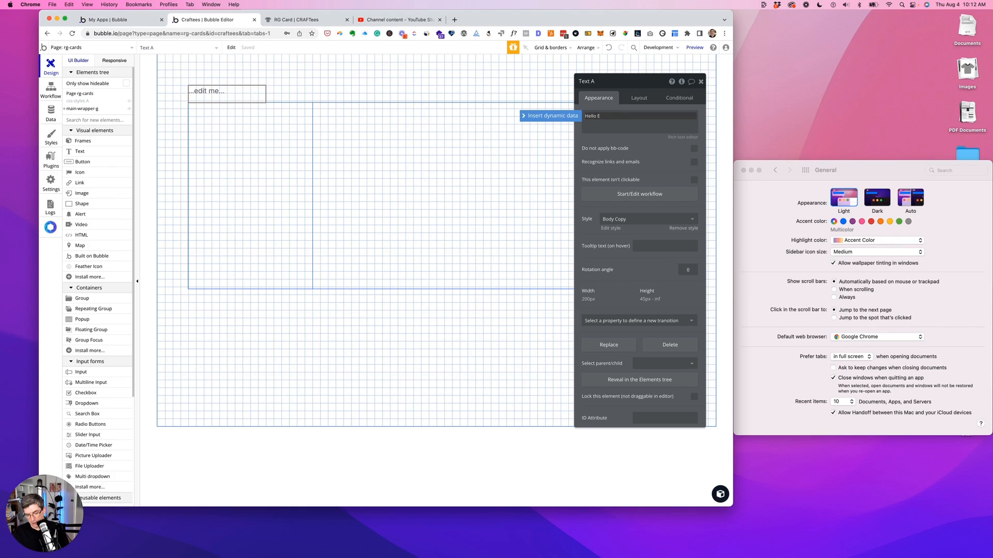
text(veryone!)
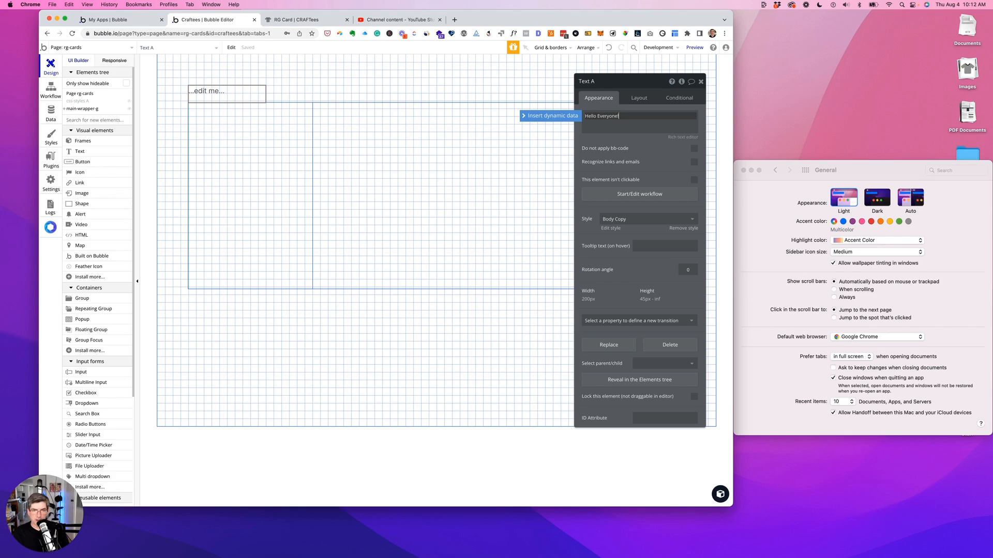
Step: Apply the H1 Heading - Hero - 60px - Dark style to the "Hello Everyone!" text
click(608, 219)
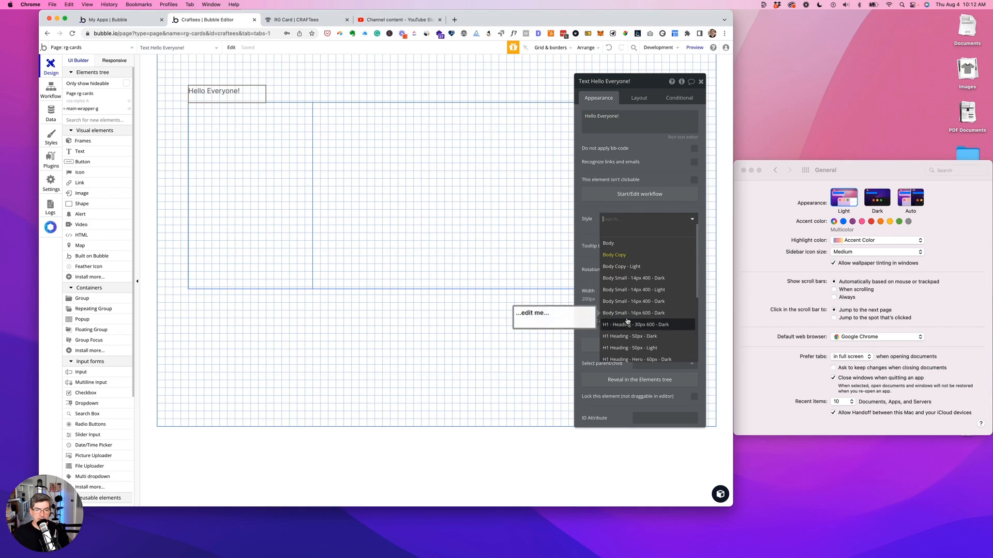
scroll(620, 340, down, 1)
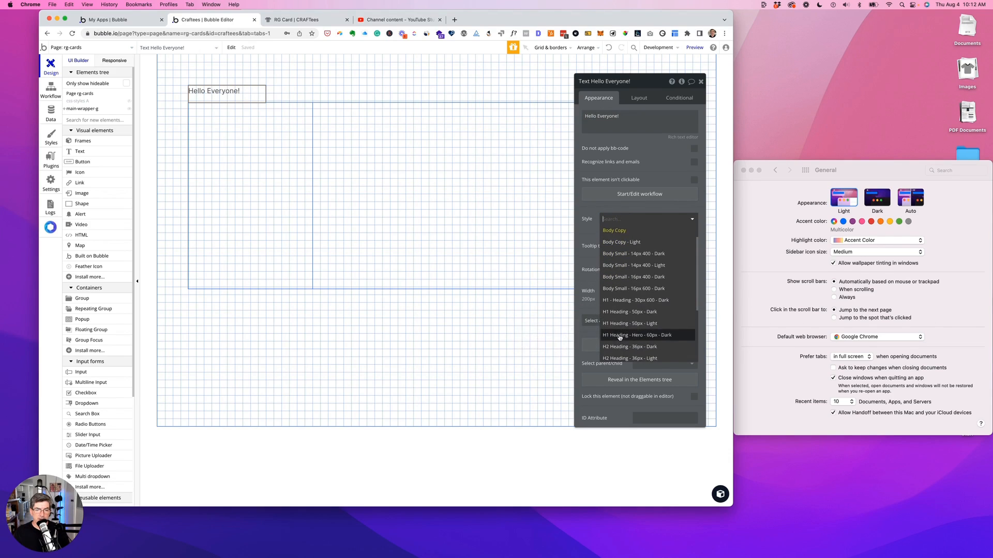
click(620, 347)
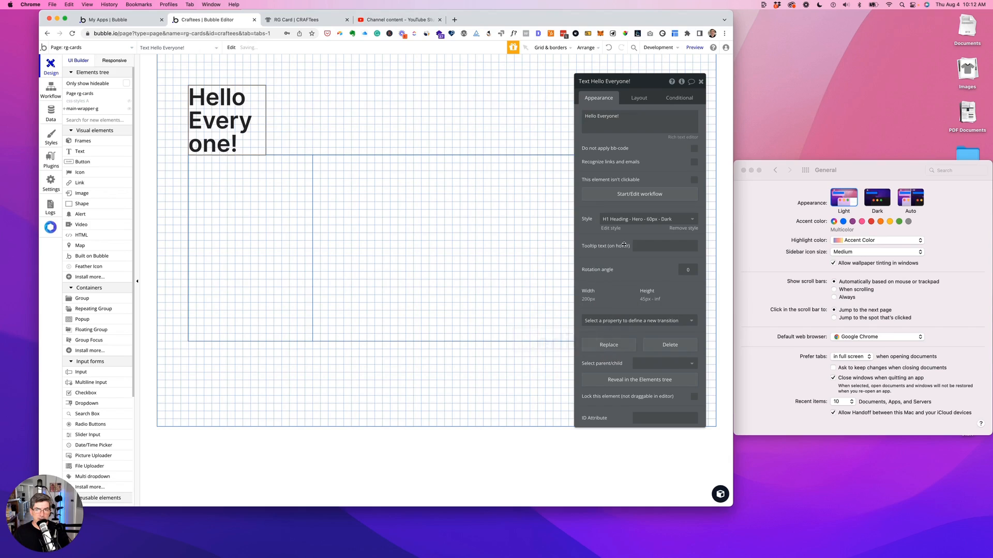
Step: Make the heading text's width flexible, with minimum width 0 and minimum height 0
click(639, 97)
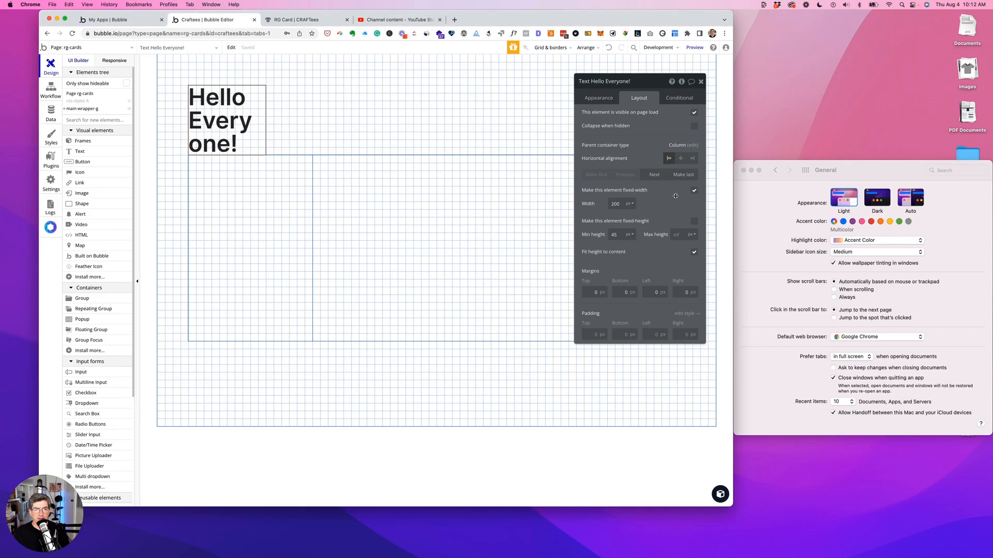
click(693, 191)
double_click(620, 205)
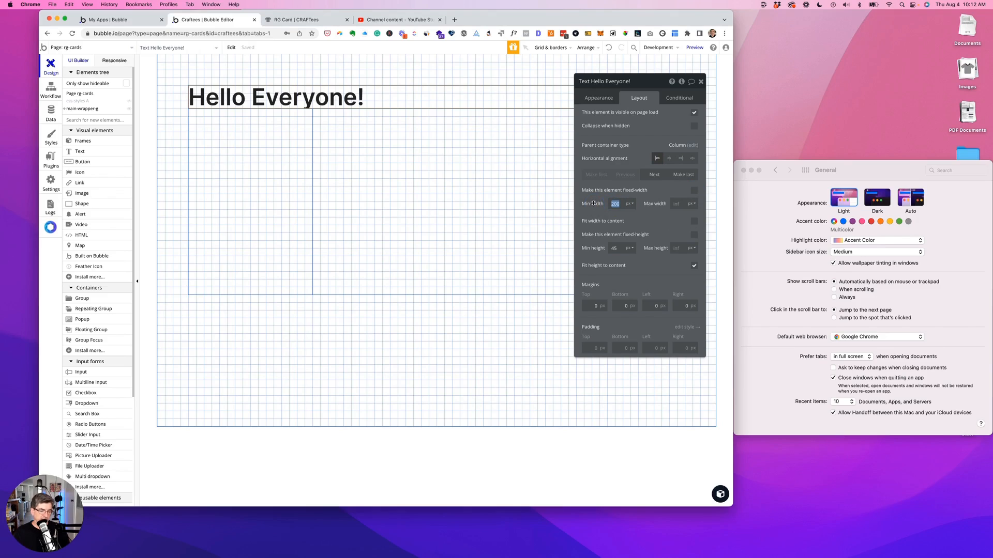
text(0)
key(Tab)
key(Tab)
text(0)
key(Tab)
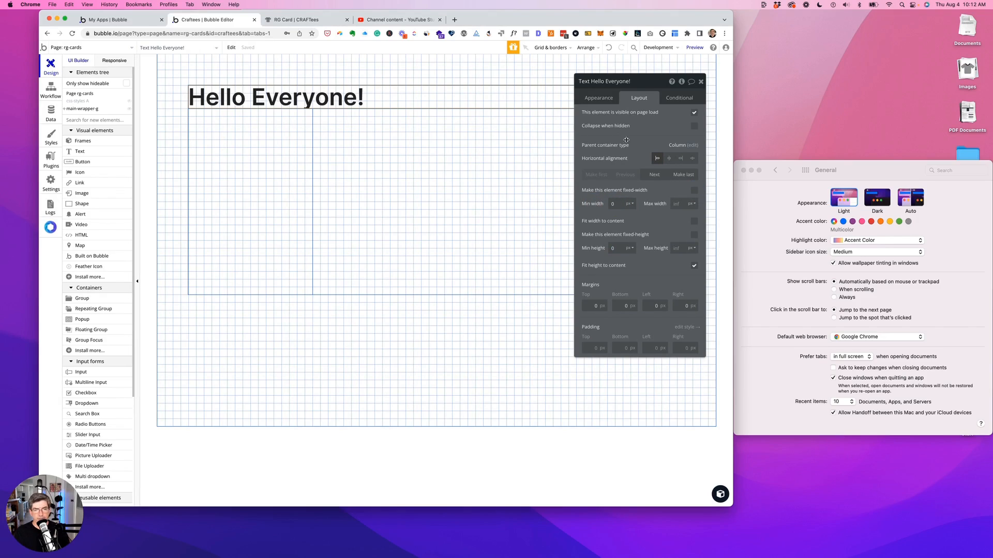
click(600, 98)
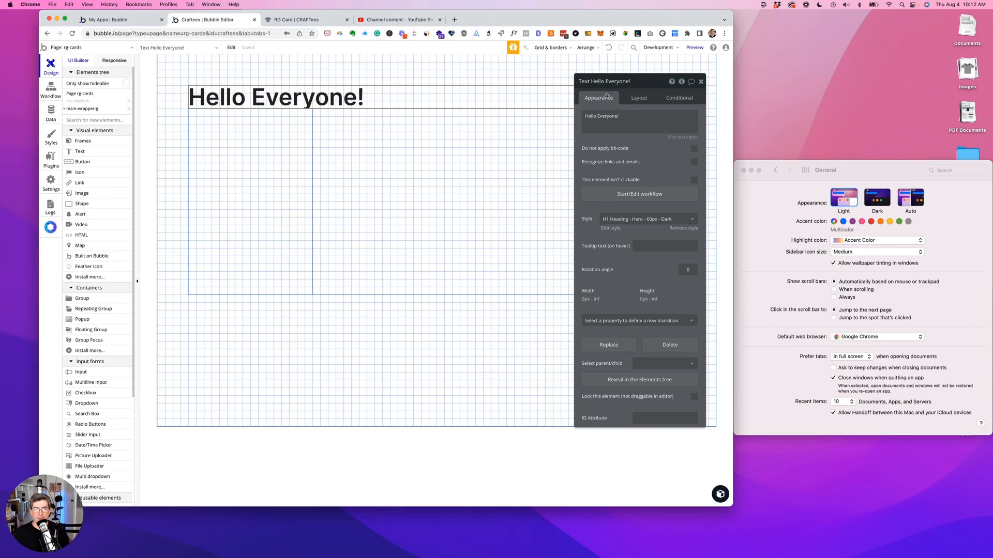
Step: Apply gap spacing between the elements of main-wrapper-g with a row gap of 40 px
click(409, 333)
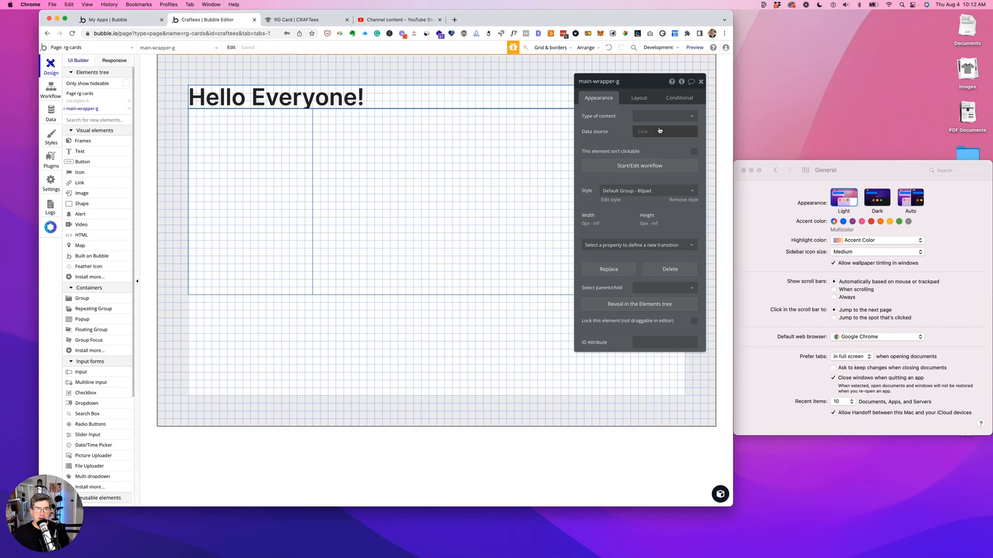
click(639, 97)
click(693, 148)
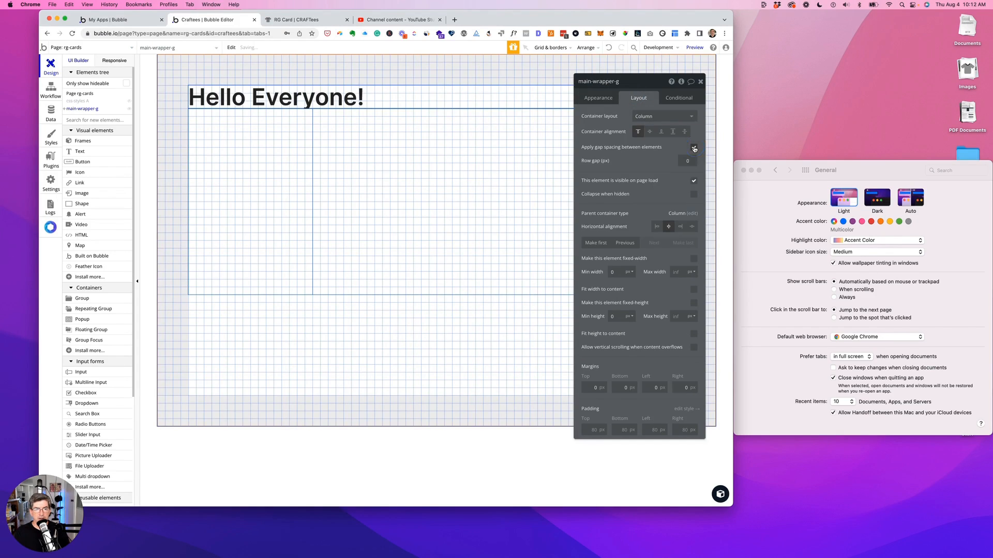
click(688, 160)
text(40)
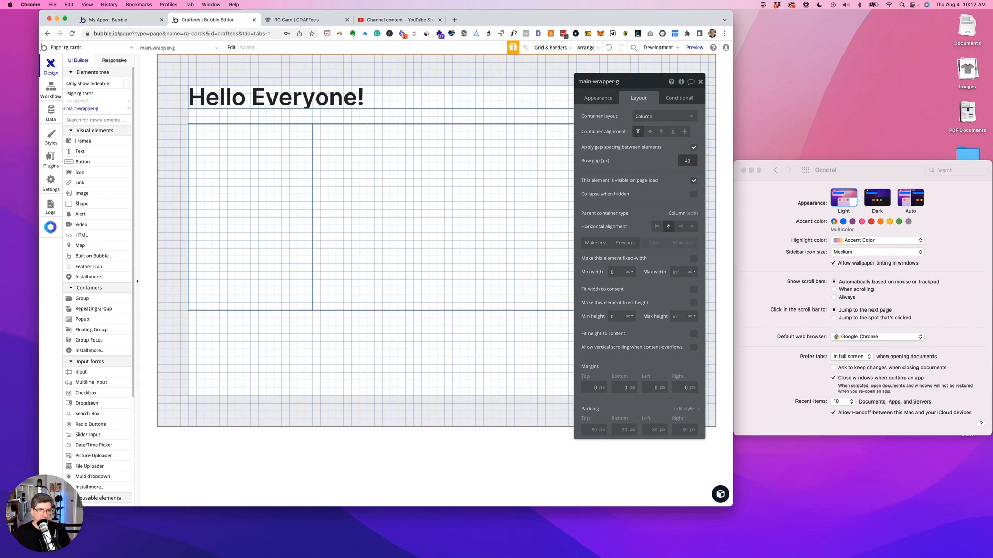
Step: Refresh the page preview to check the heading and its spacing above the cards, and return to the editor
click(313, 25)
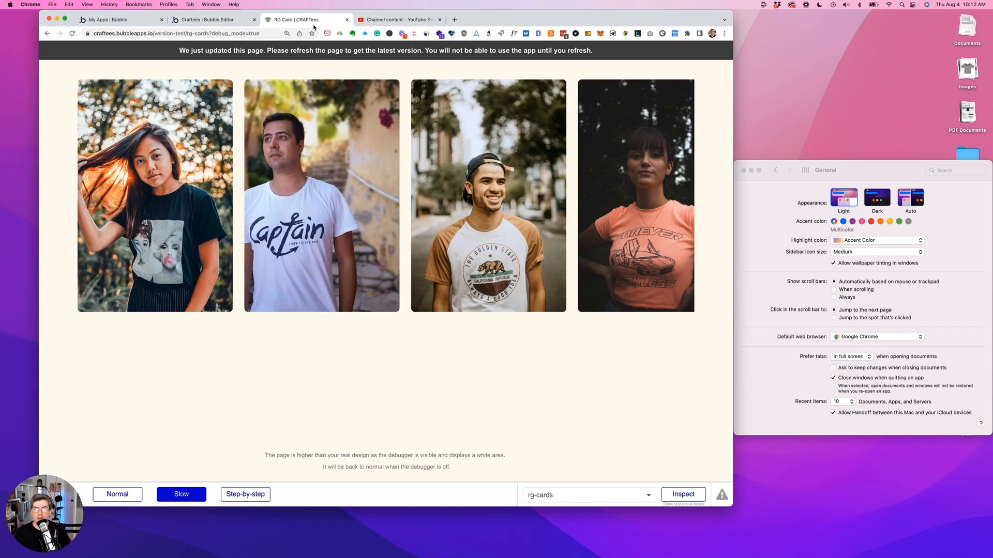
click(317, 50)
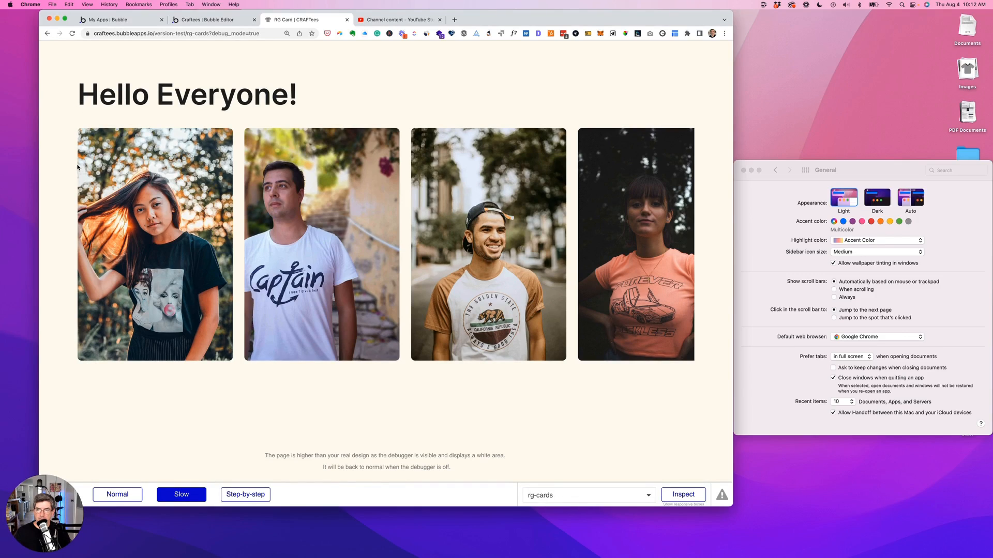
click(211, 21)
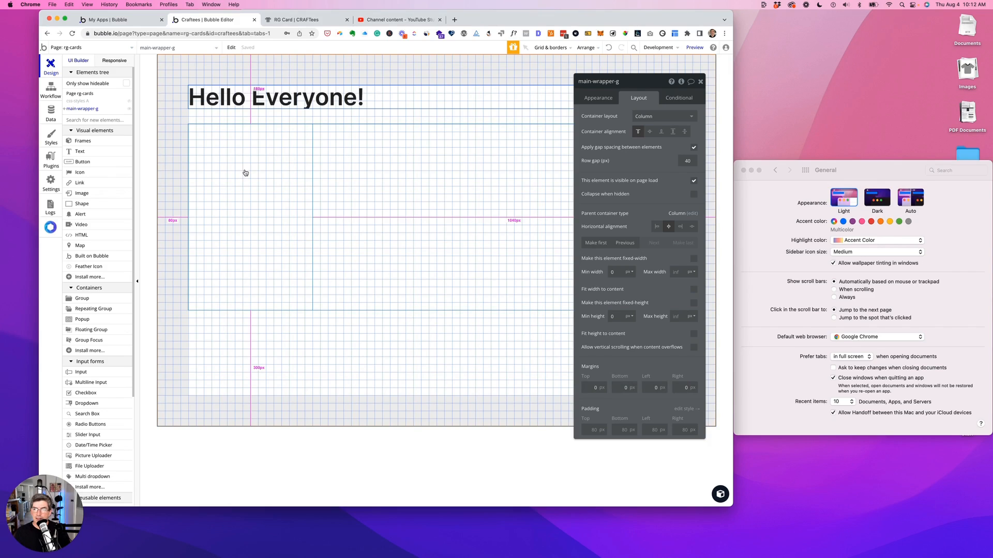
Step: Add a new group inside card-g in the repeating group and name it card-overlay-g
click(263, 177)
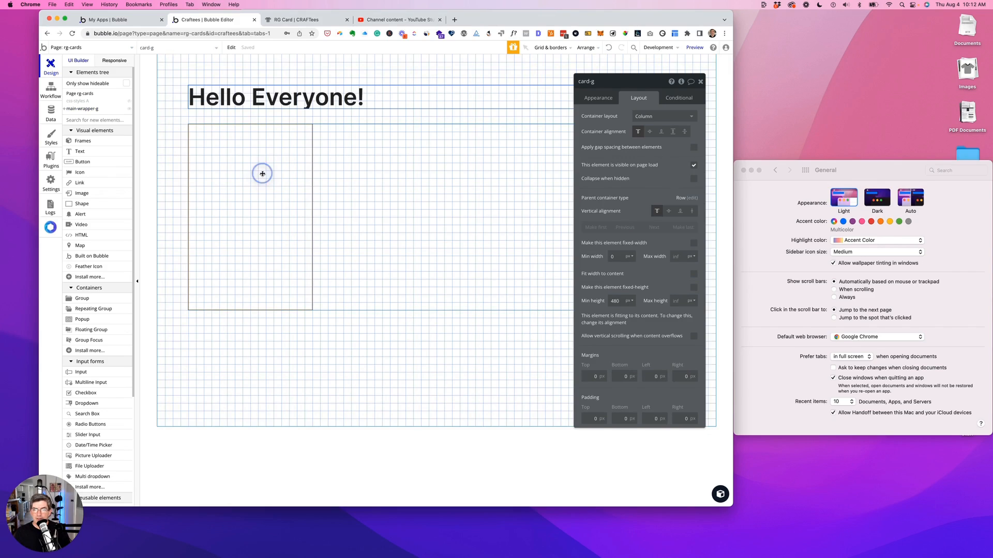
click(64, 108)
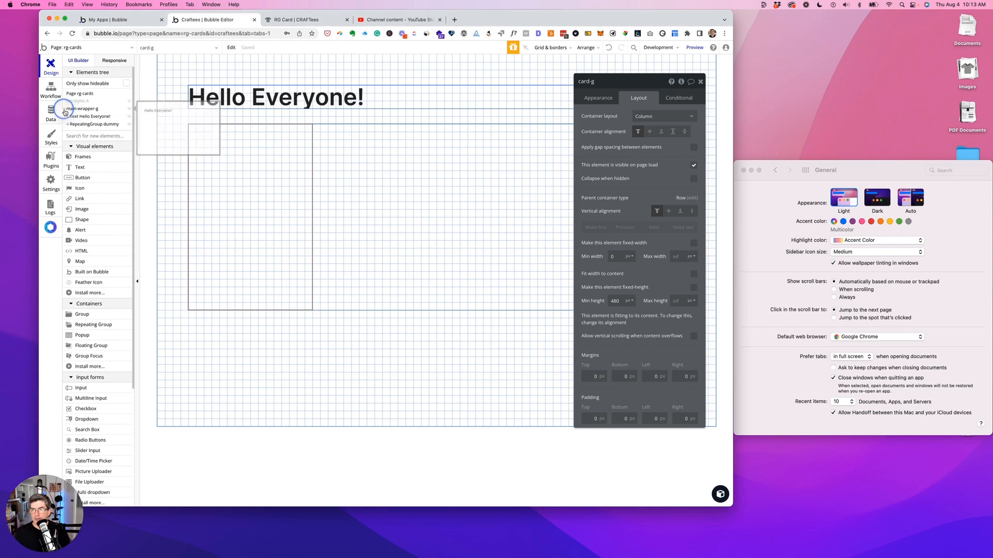
click(77, 132)
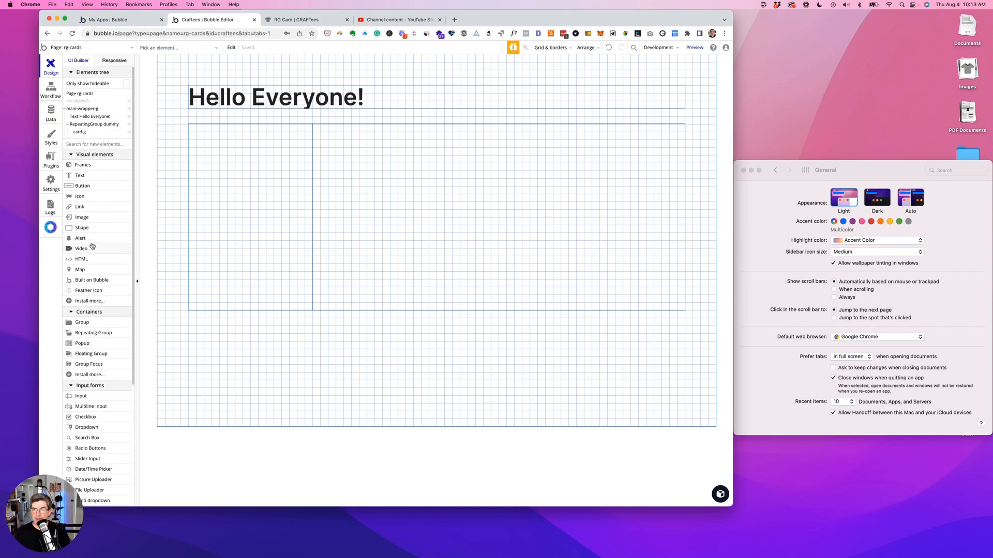
click(91, 322)
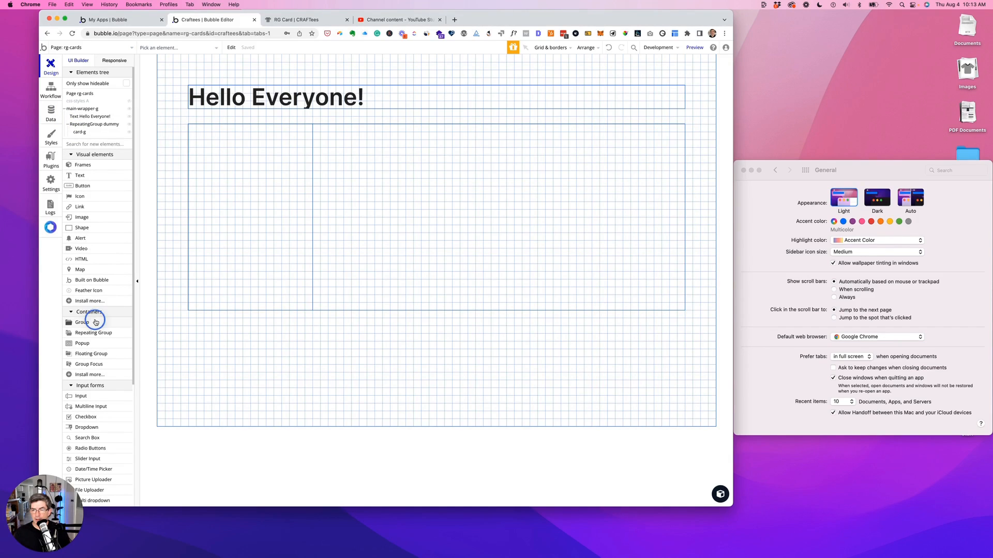
click(205, 191)
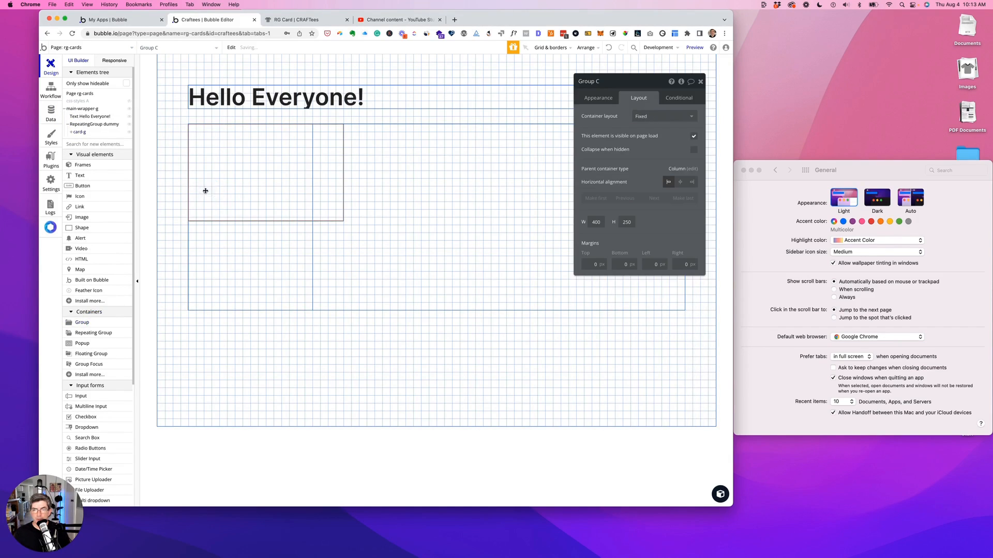
click(598, 82)
text(card-overlay-g)
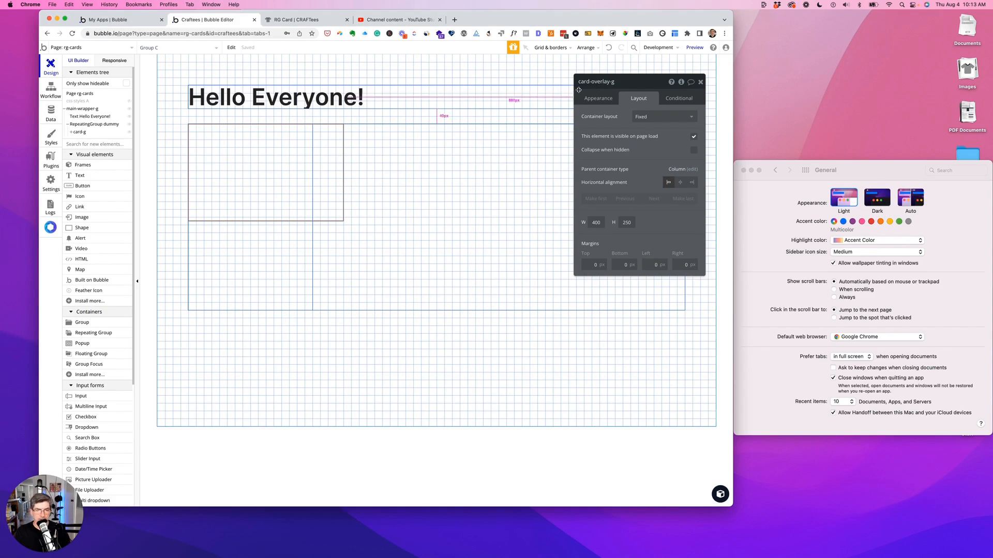
Step: Set card-overlay-g to a Column container layout and make its width flexible with minimum width 0
click(652, 117)
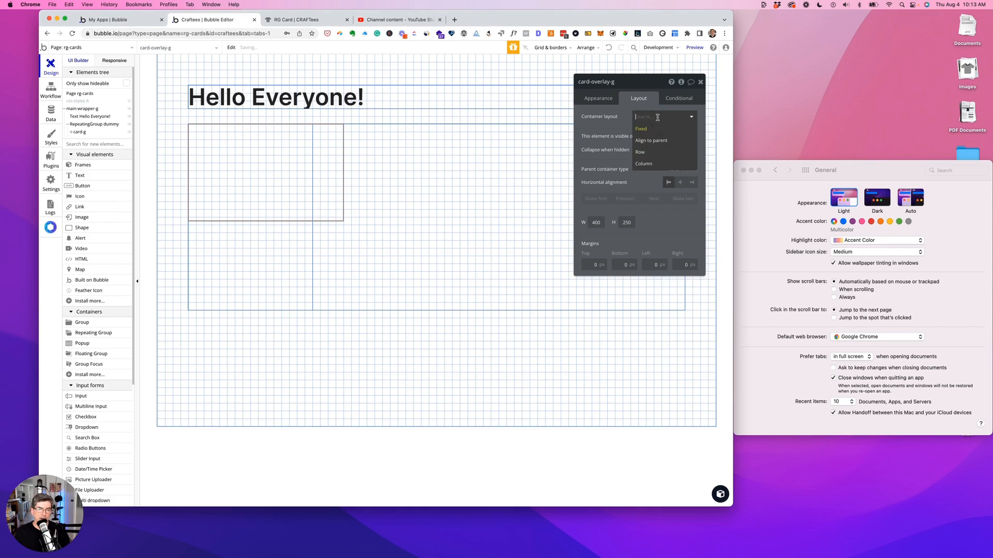
click(644, 163)
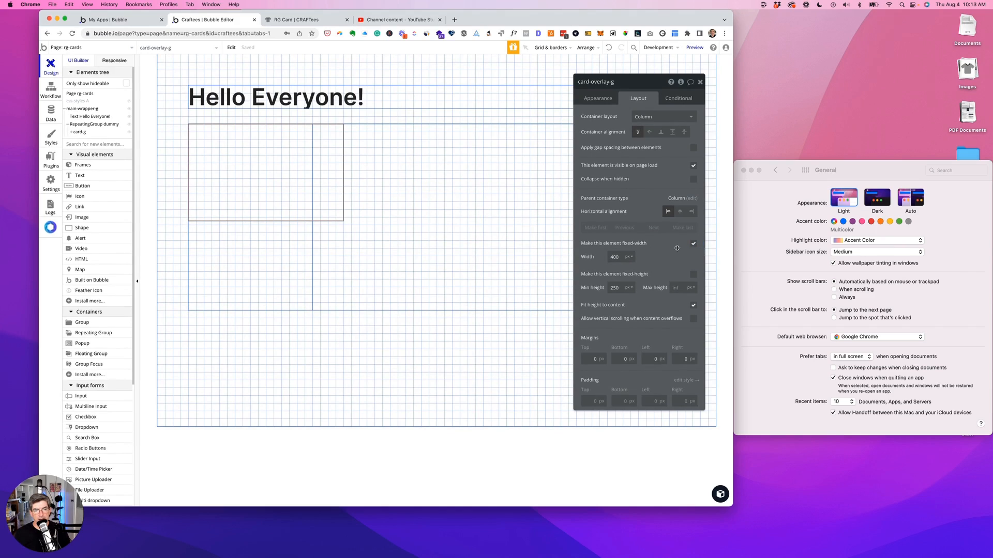
click(693, 244)
double_click(614, 257)
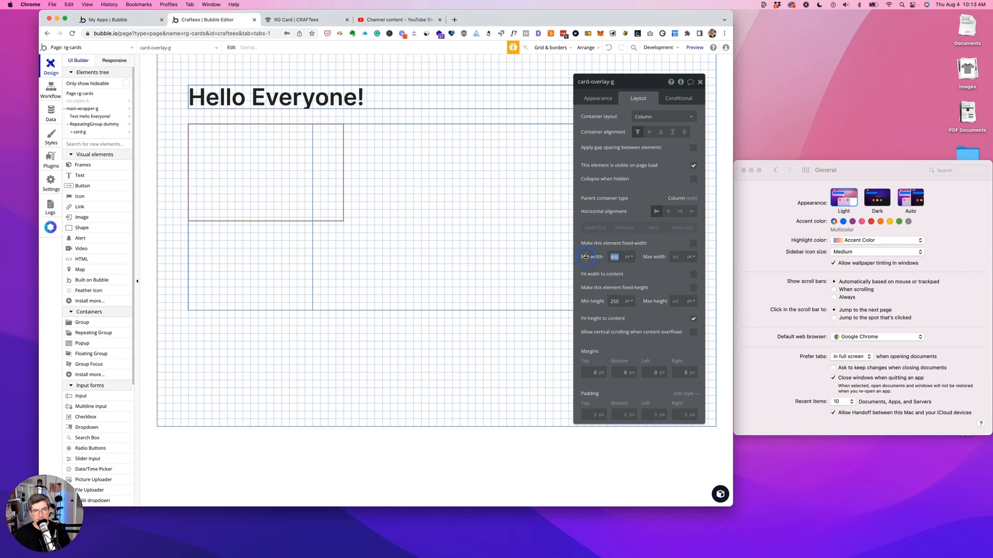
text(0)
key(Tab)
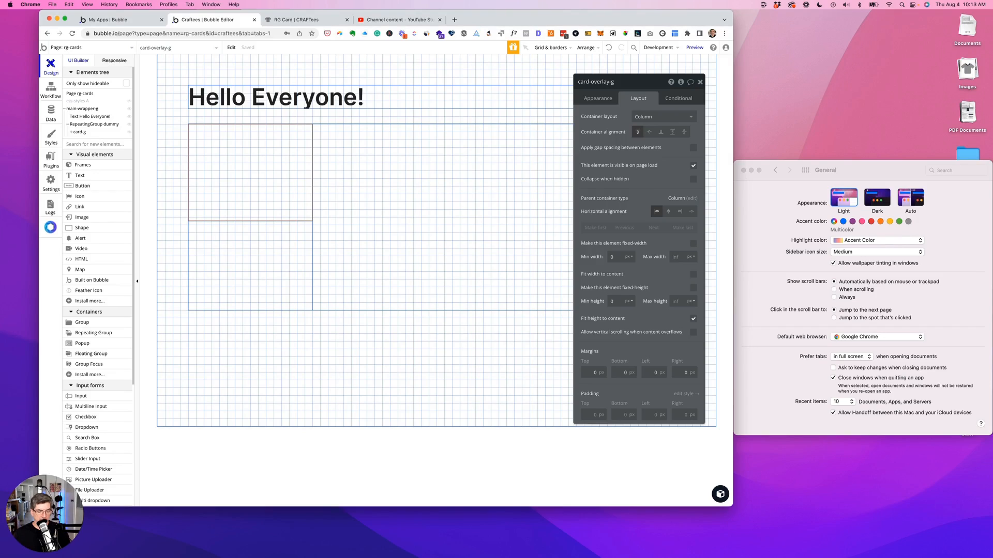
Step: Turn off fitting height to content for card-overlay-g and set its minimum height to 0
text(480)
click(693, 319)
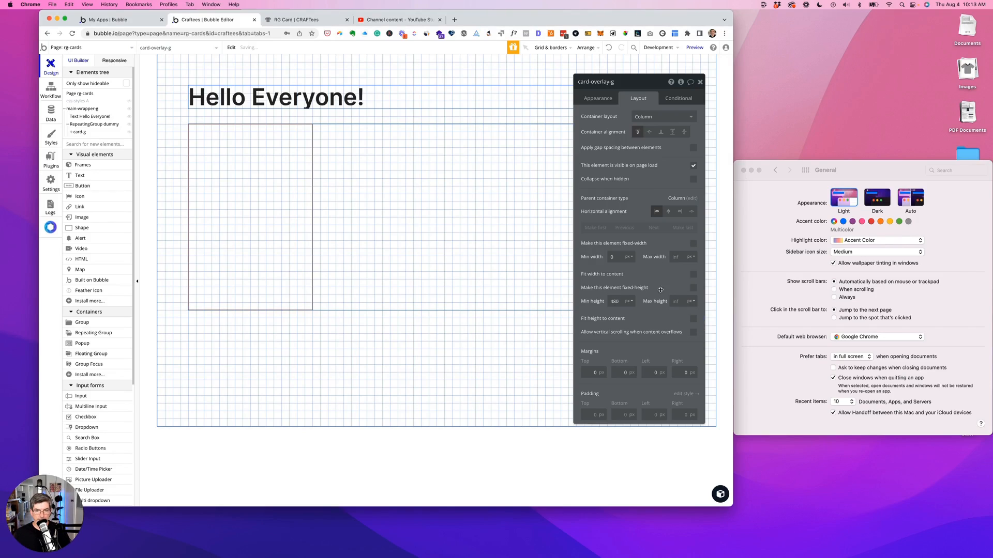
double_click(620, 302)
text(0)
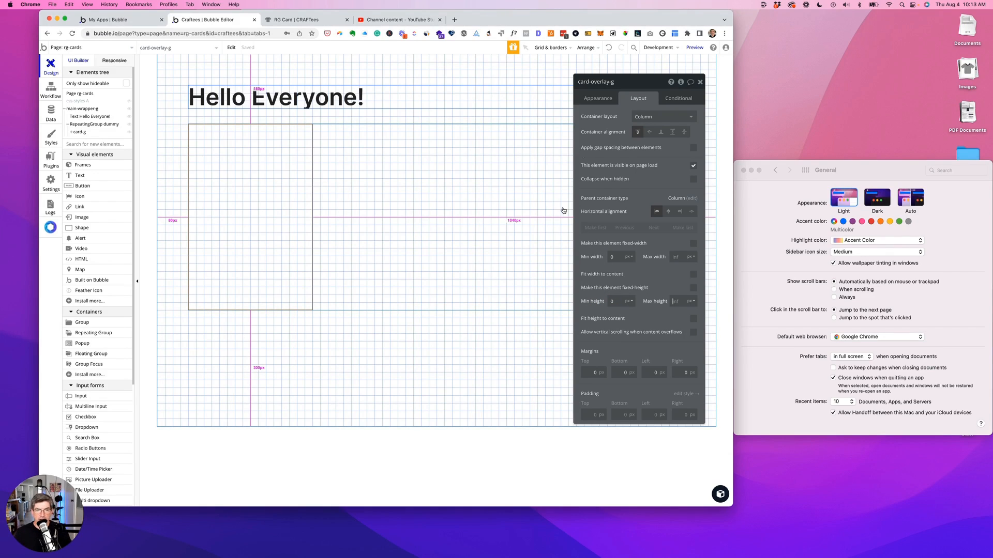
Step: Remove the Default Group style from card-overlay-g and set its border roundness to 8
click(603, 104)
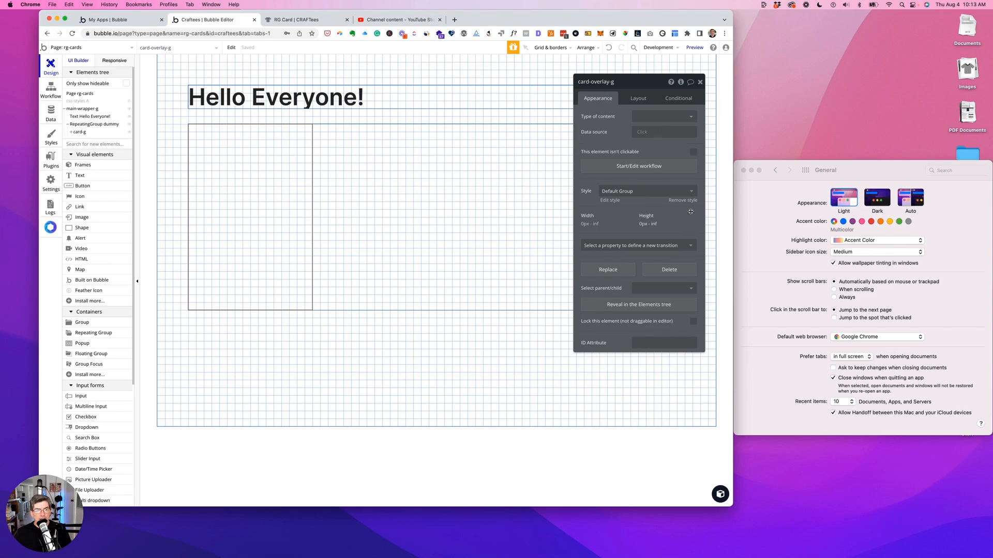
click(678, 199)
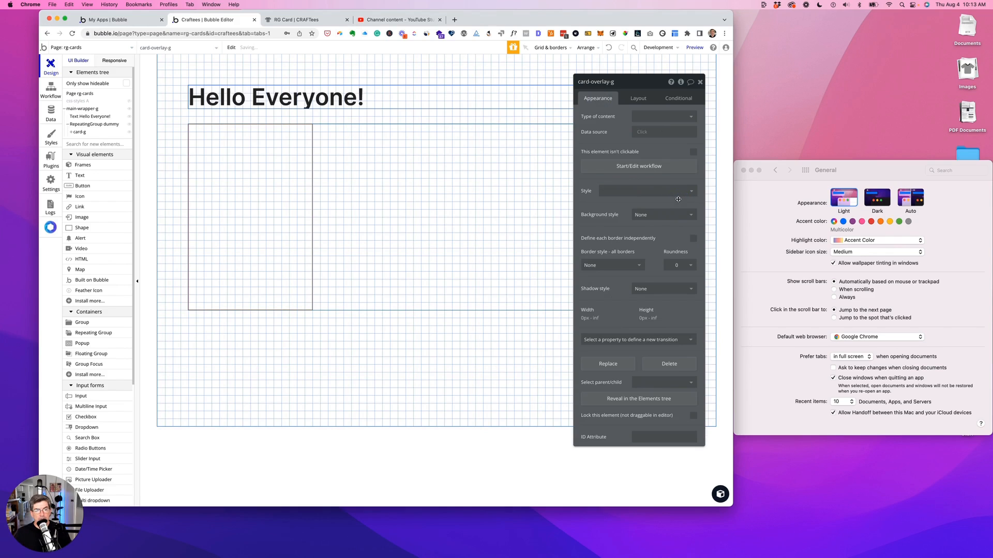
click(674, 196)
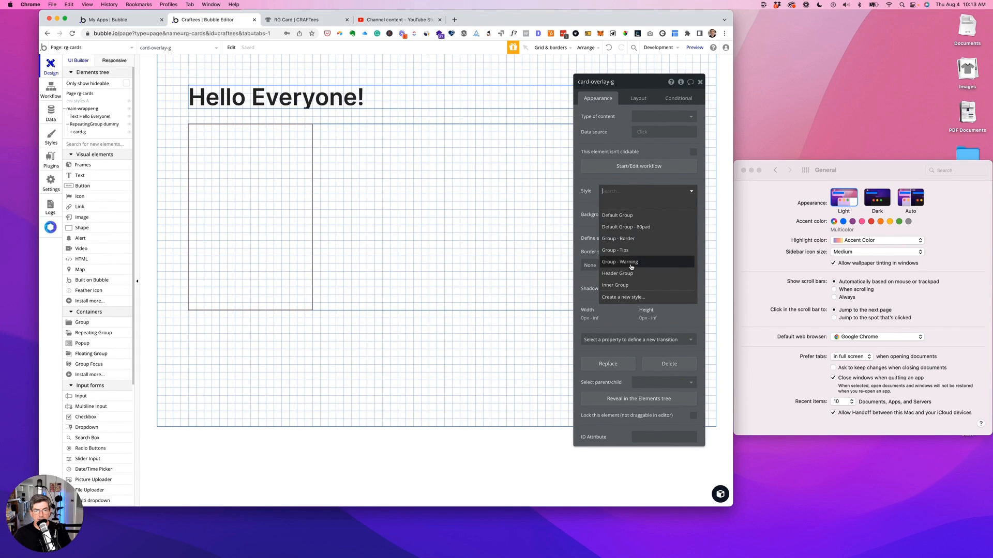
click(632, 176)
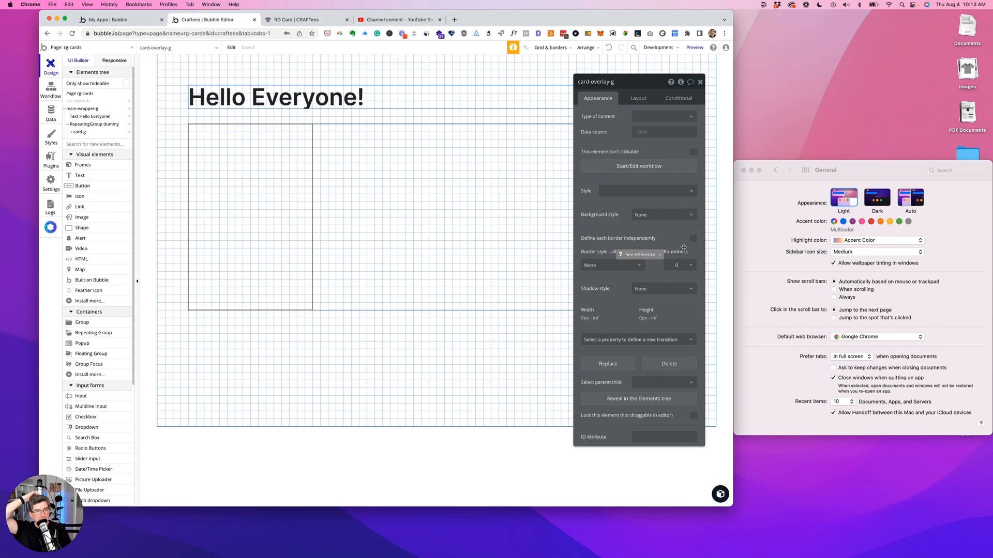
double_click(680, 266)
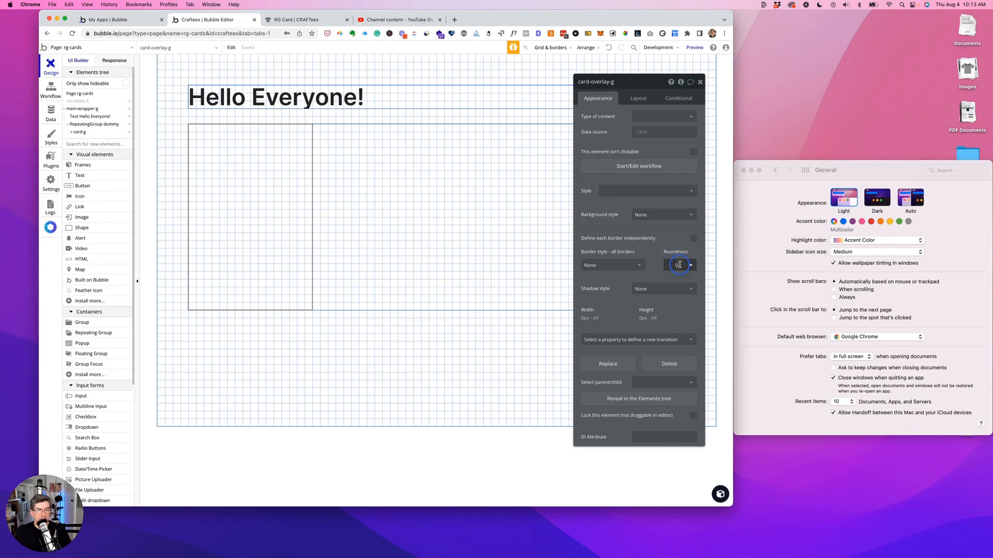
text(8)
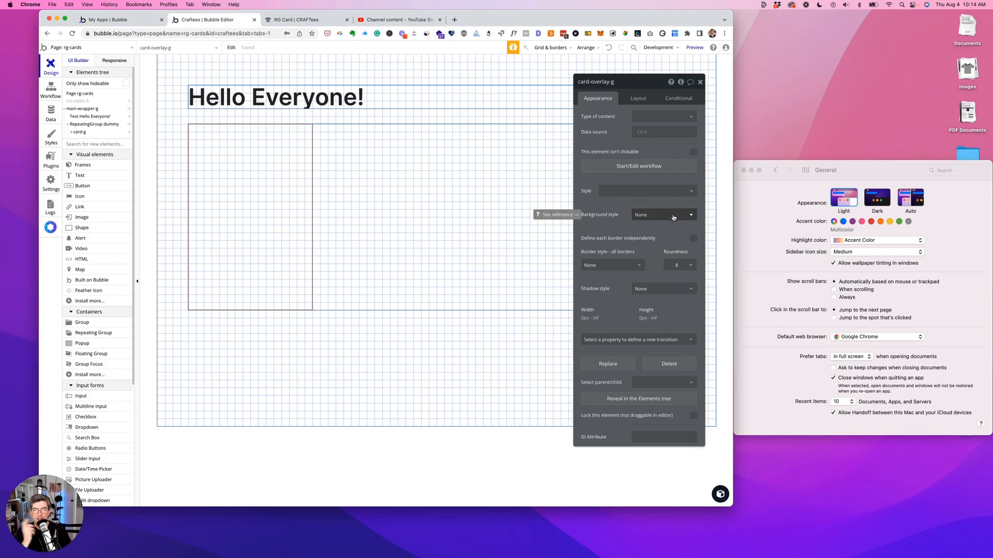
Step: Give card-overlay-g a Gradient background with the starting color's opacity at 0
click(672, 215)
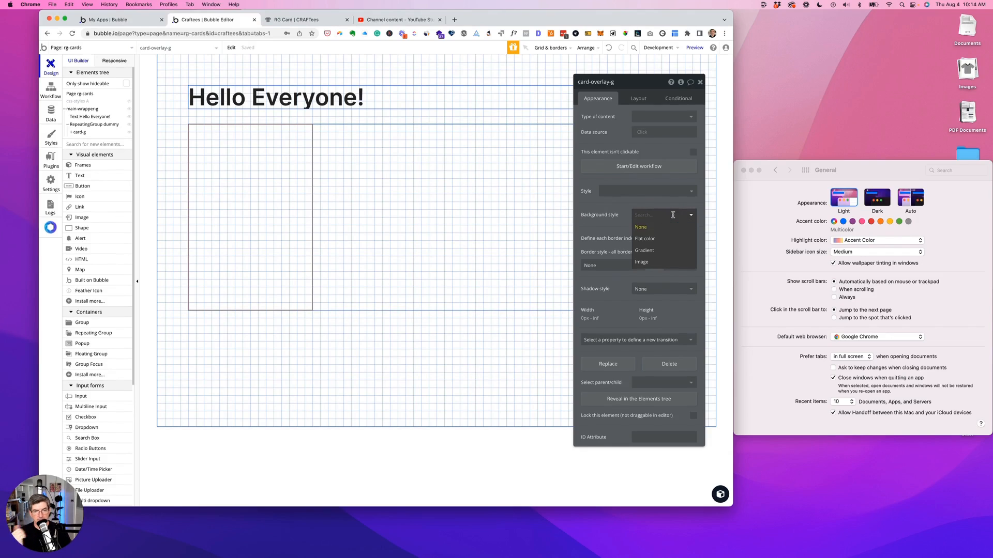
click(645, 251)
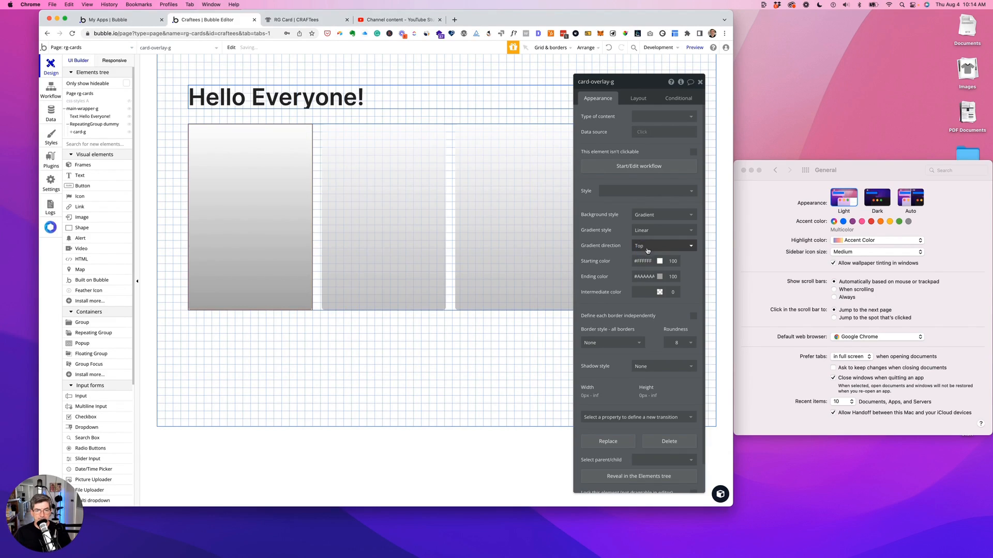
click(676, 260)
drag(678, 261, 666, 261)
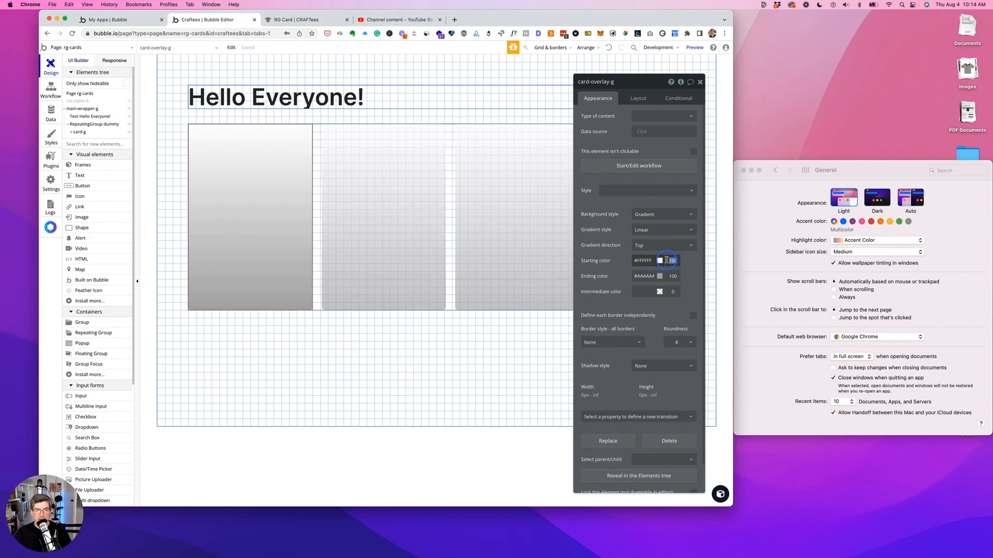
text(0)
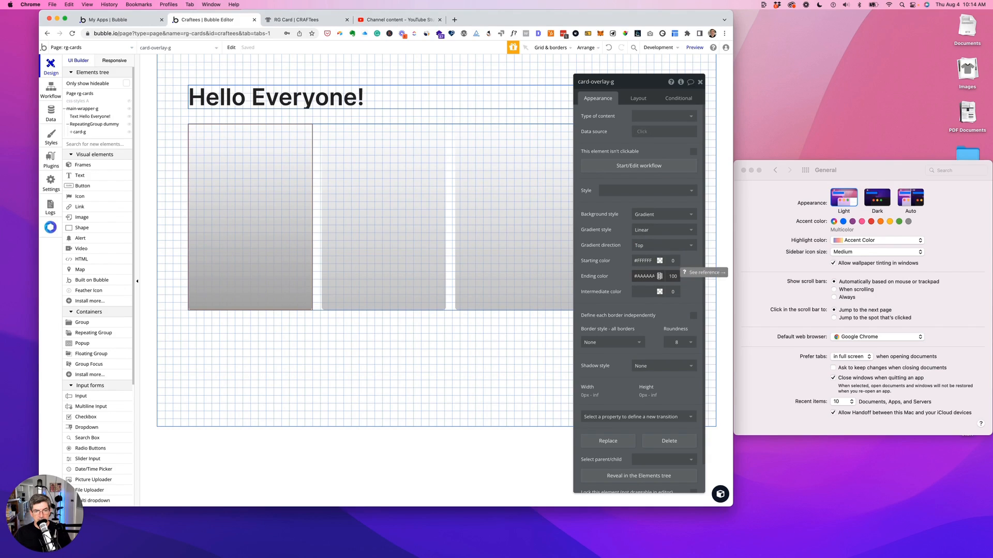
Step: Set the overlay gradient's ending color to #222222 with 70 opacity
click(659, 276)
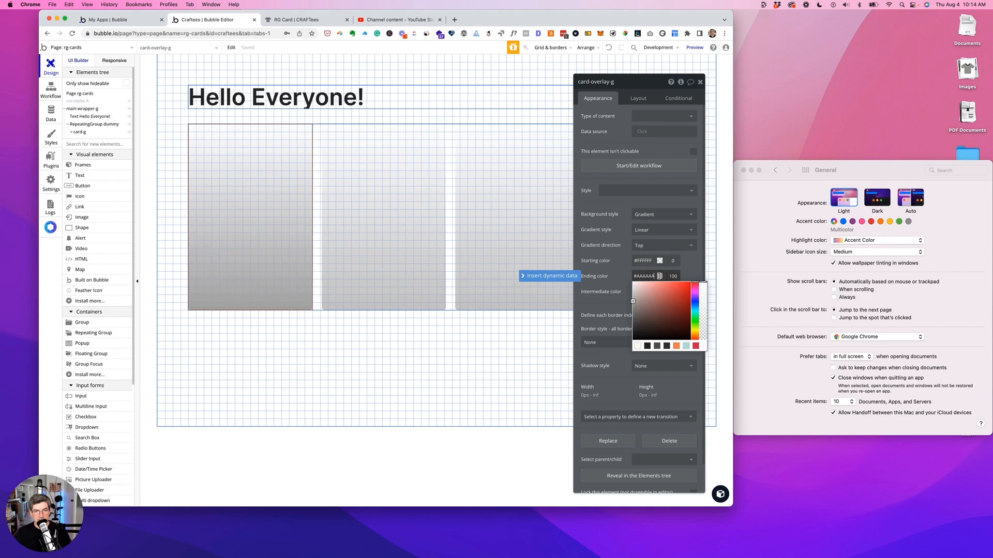
click(647, 346)
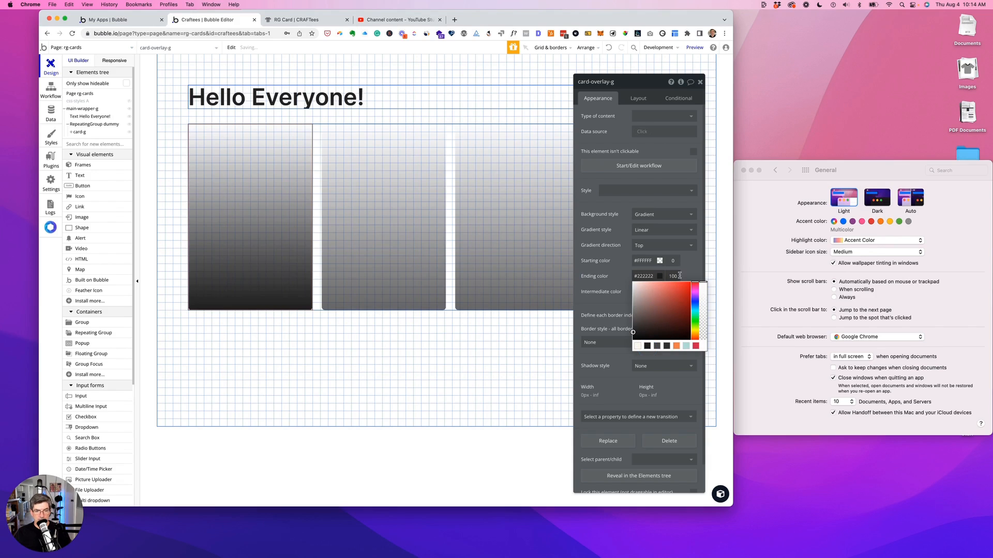
click(680, 276)
key(BackSpace)
key(BackSpace)
key(BackSpace)
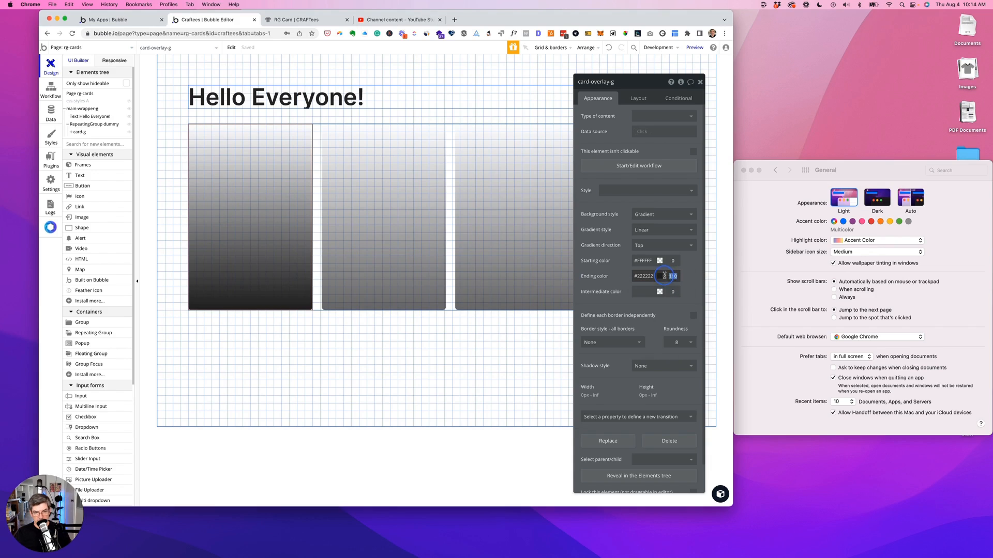
text(70)
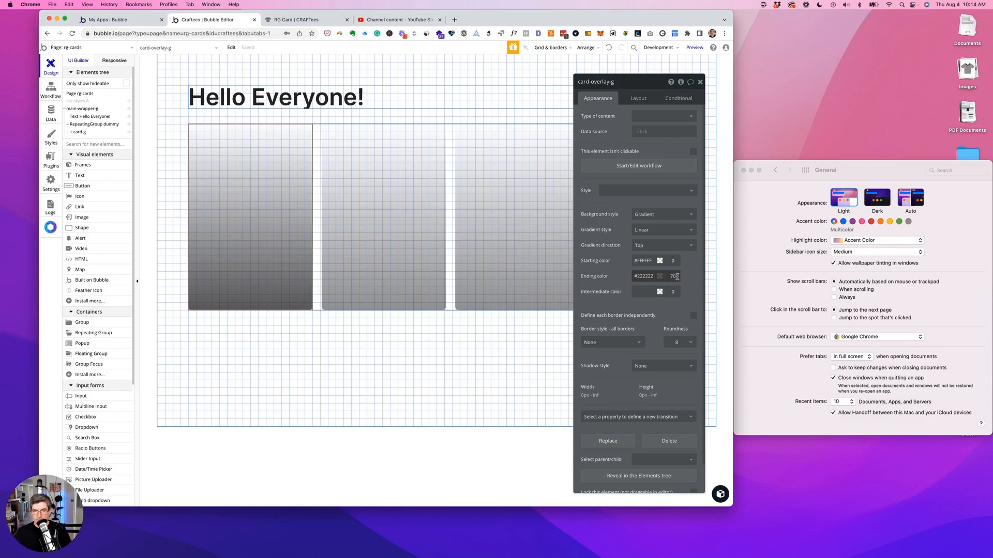
Step: Check the gradient overlay on the product cards in the page preview, and return to the editor
click(315, 20)
click(341, 52)
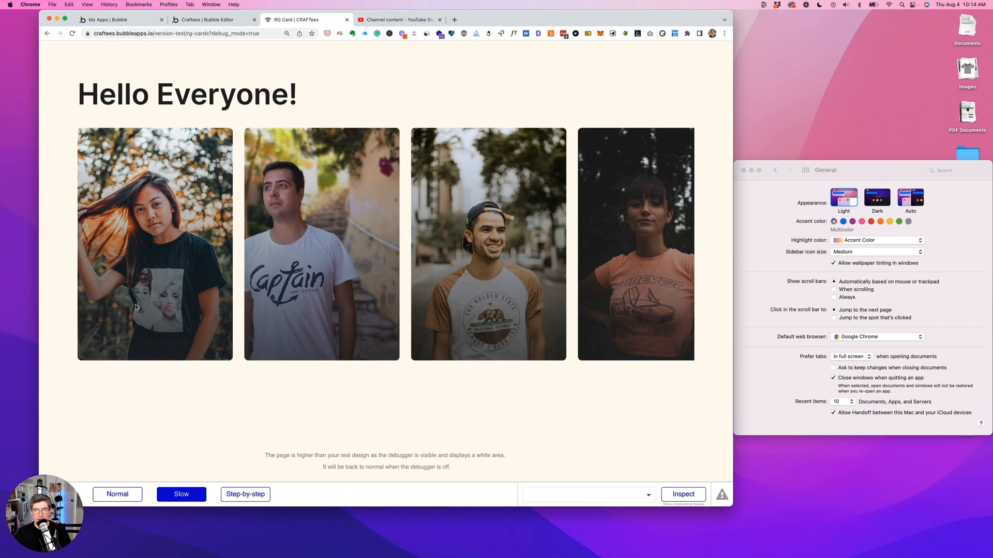
click(222, 20)
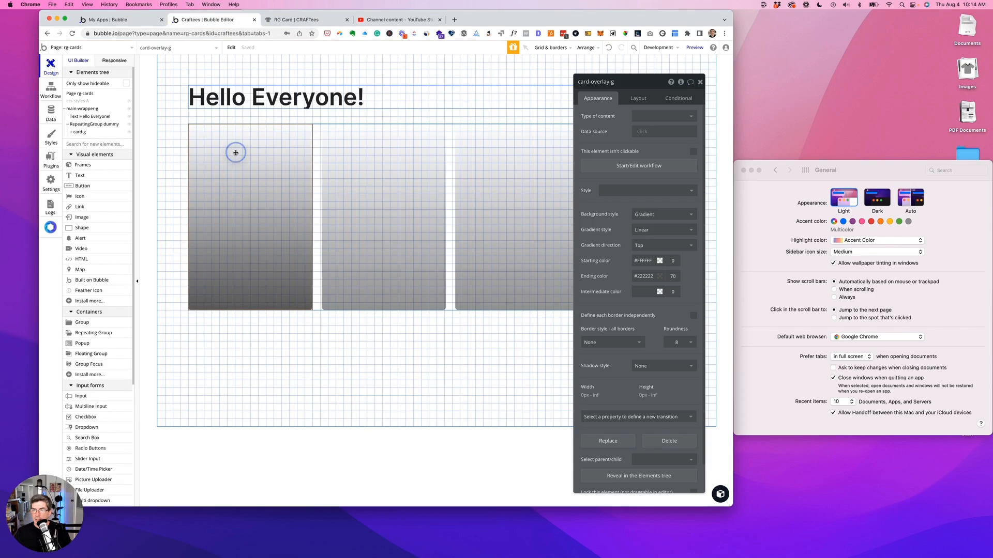
Step: Change the container layout of card-overlay-g to Align to parent
click(638, 98)
click(664, 116)
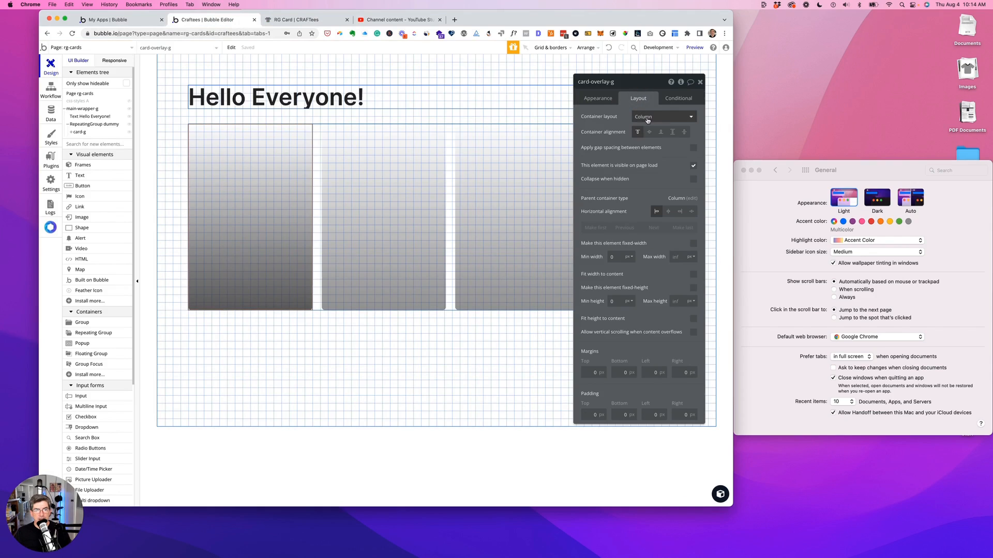
click(648, 141)
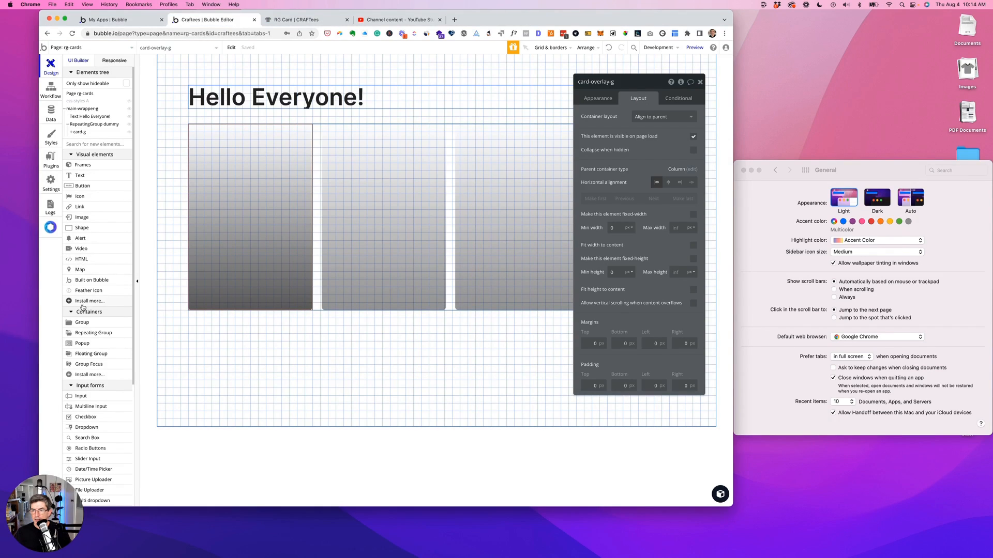
Step: Add a group inside card-overlay-g on the first card and name it tag-g
click(80, 321)
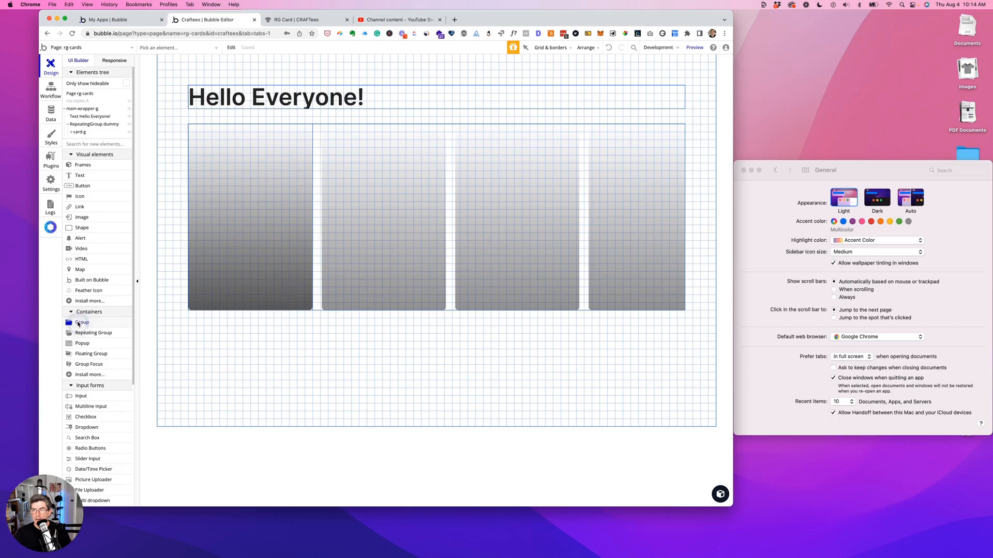
click(217, 156)
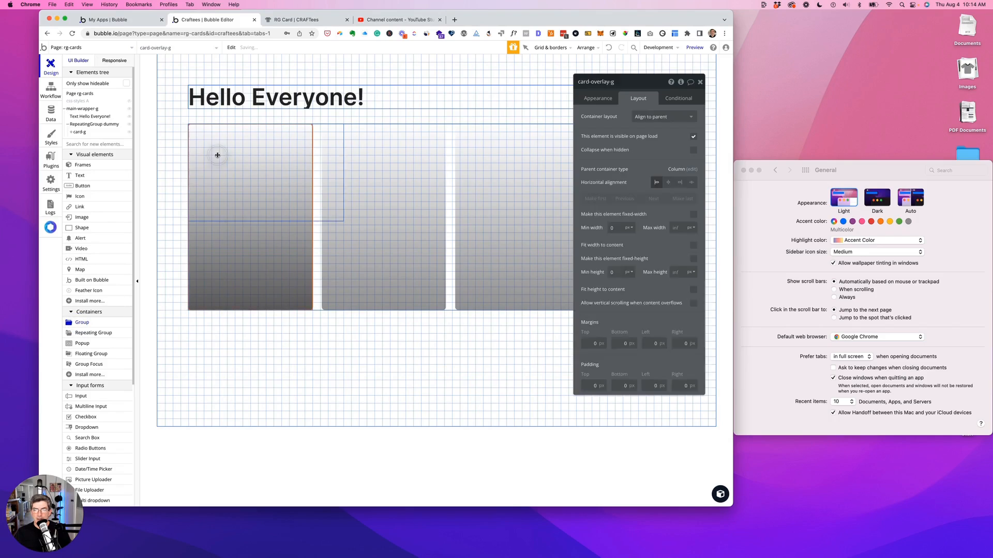
click(595, 83)
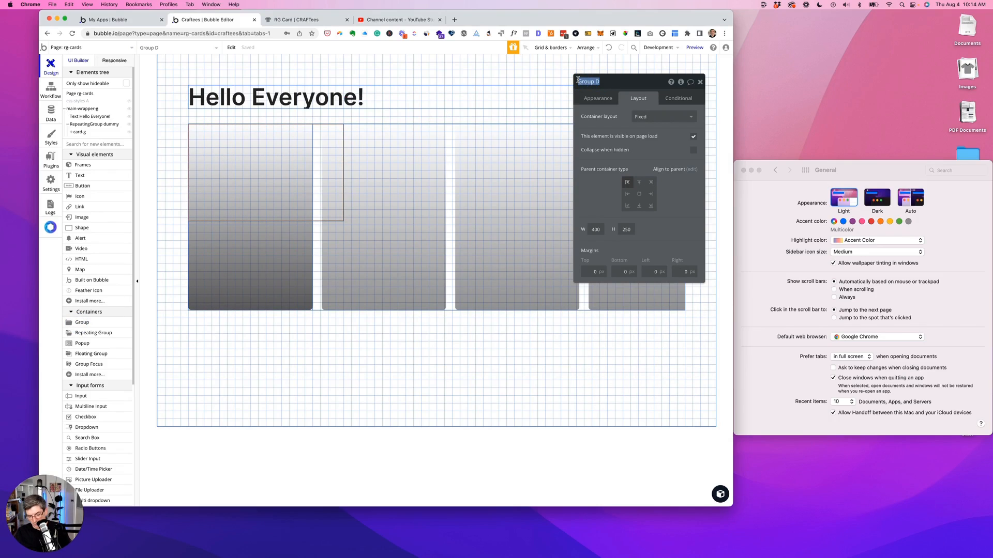
text(badg)
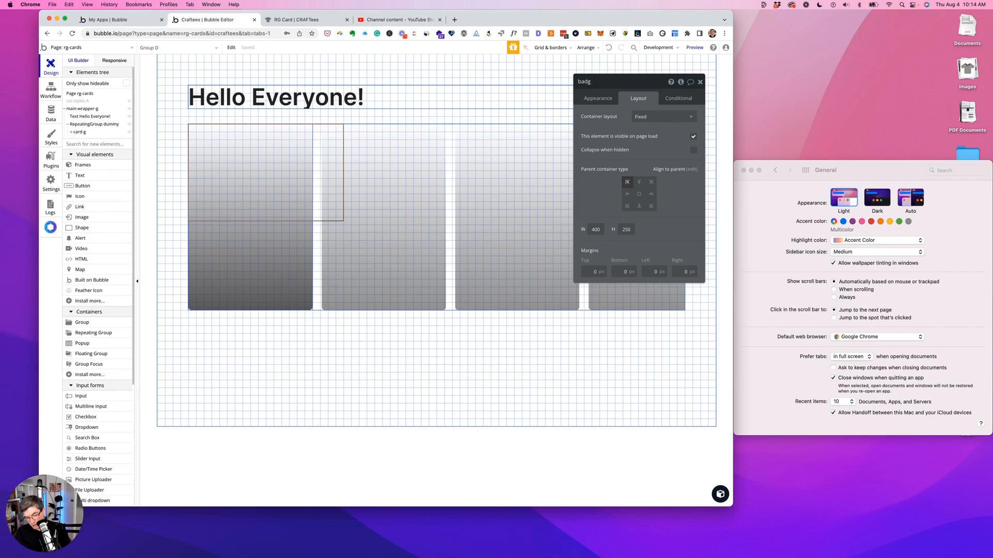
key(BackSpace)
key(BackSpace)
key(BackSpace)
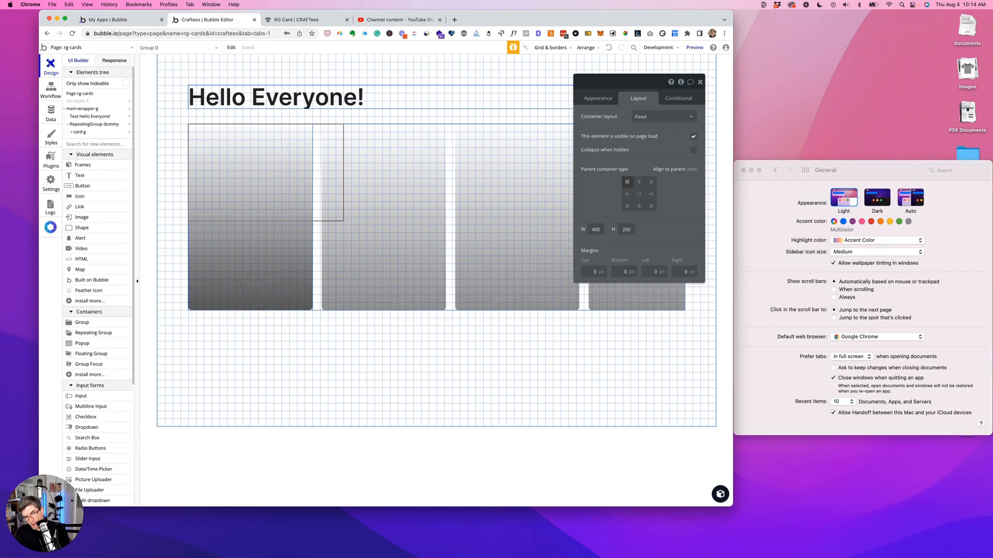
text(tag-g)
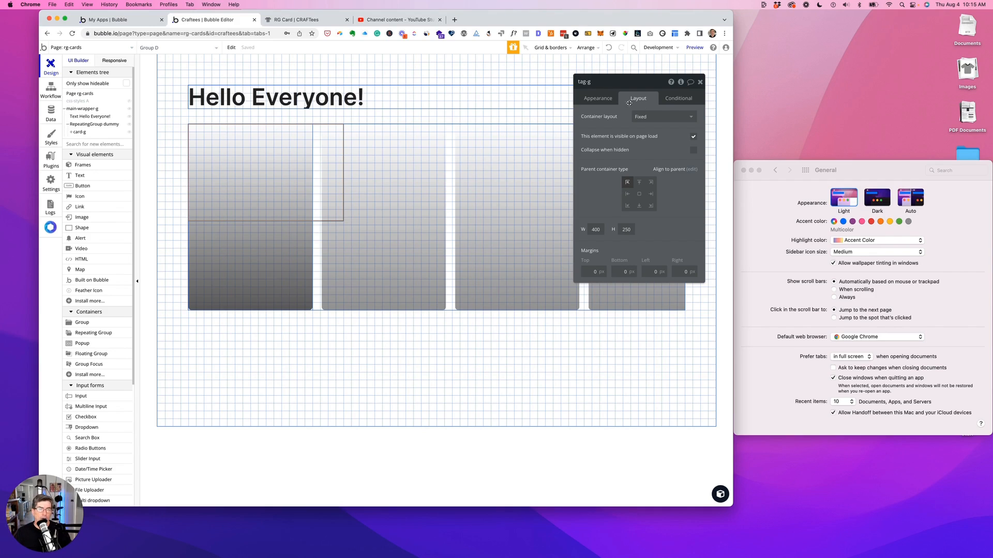
Step: Set tag-g's container layout to Row, turn off its fixed width and set its minimum width to 0
click(648, 115)
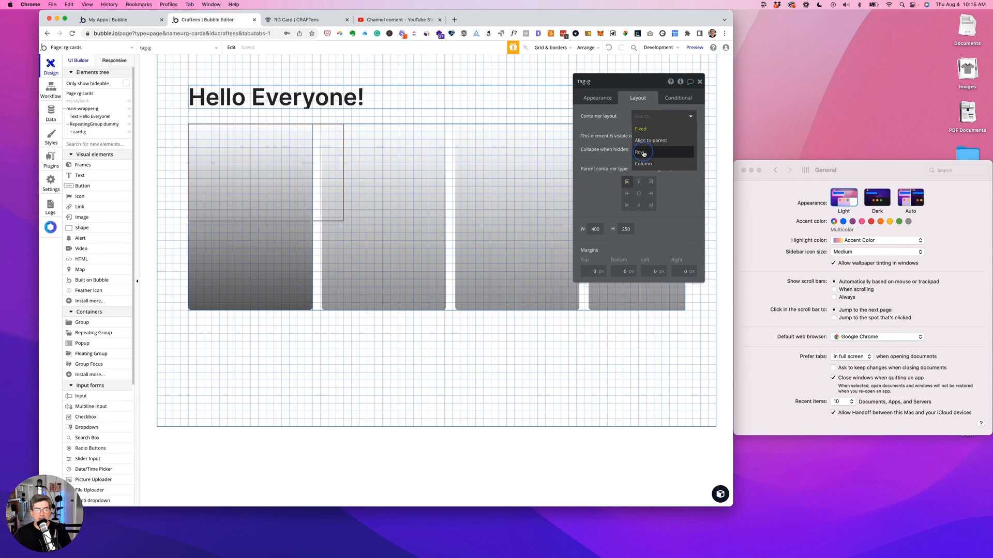
click(652, 152)
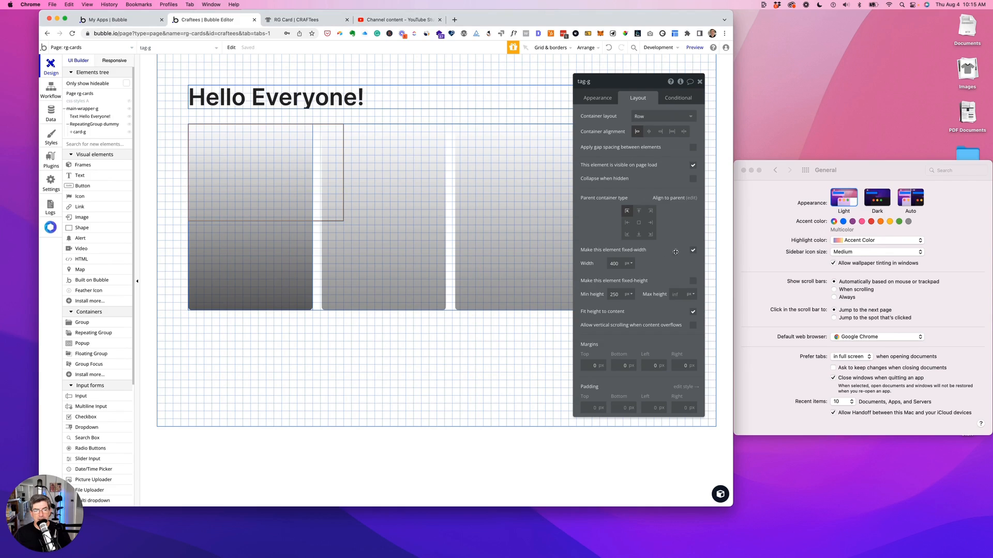
click(693, 250)
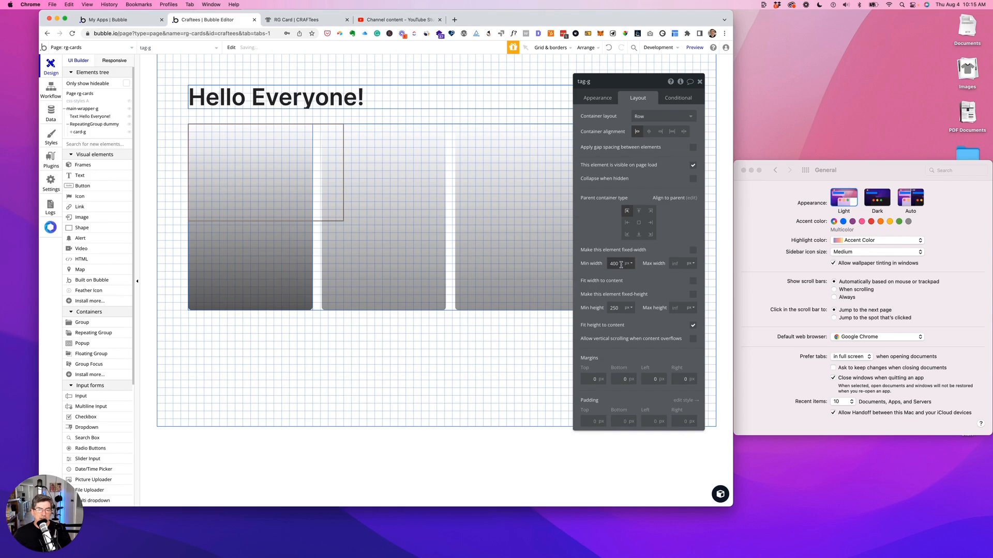
drag(621, 264, 588, 261)
text(0)
key(Tab)
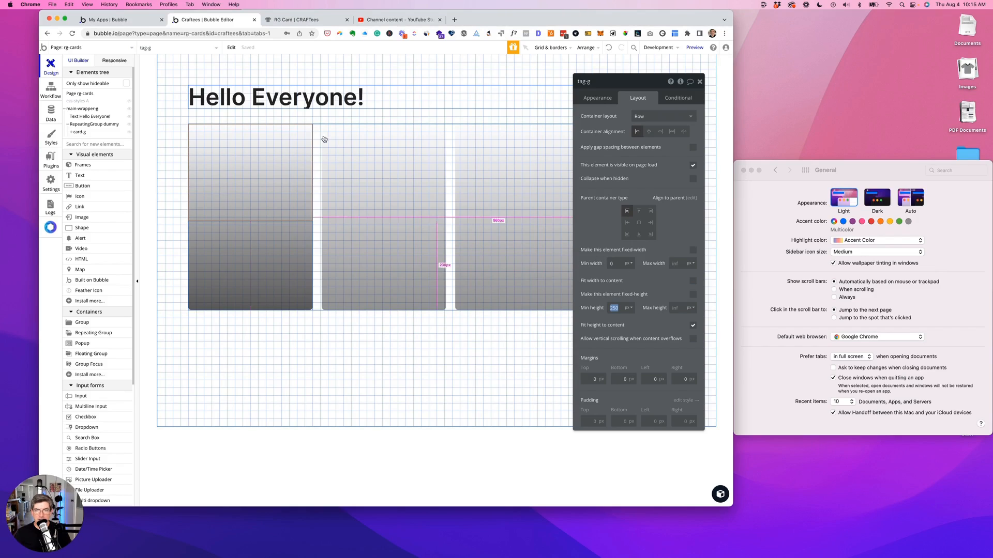
Step: Add a text element reading "Featured" inside tag-g with the style Body Small - 14px 400 - Dark
click(79, 175)
click(224, 162)
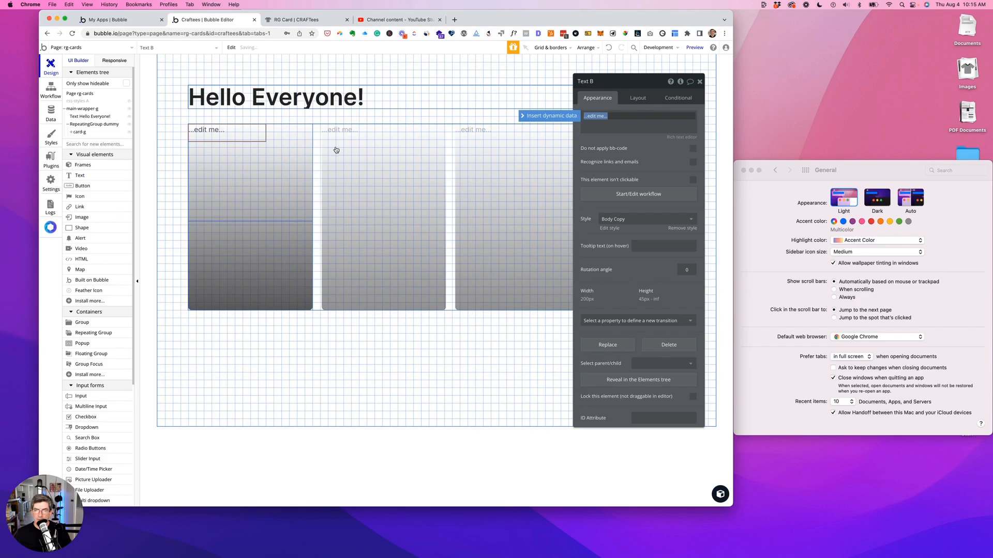
text(Pea)
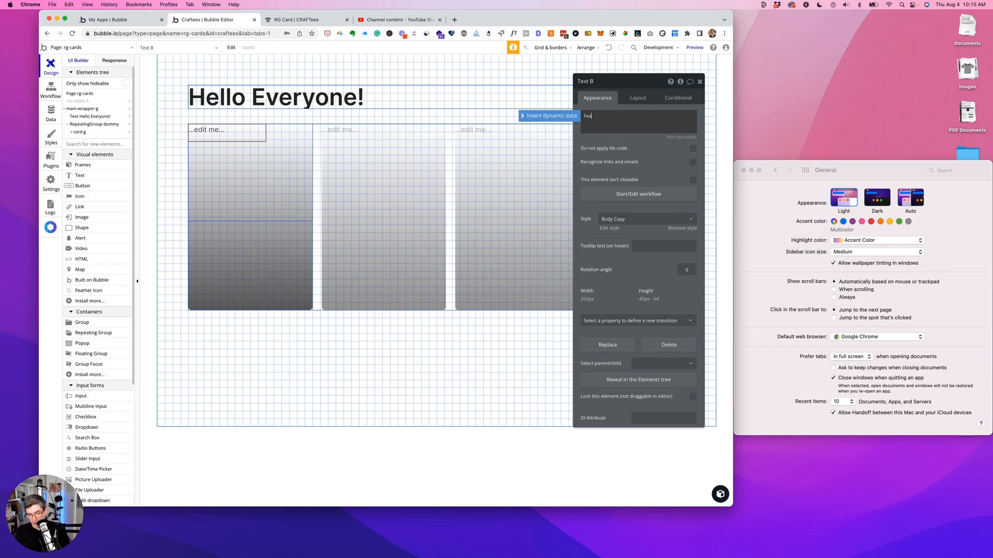
text(tured)
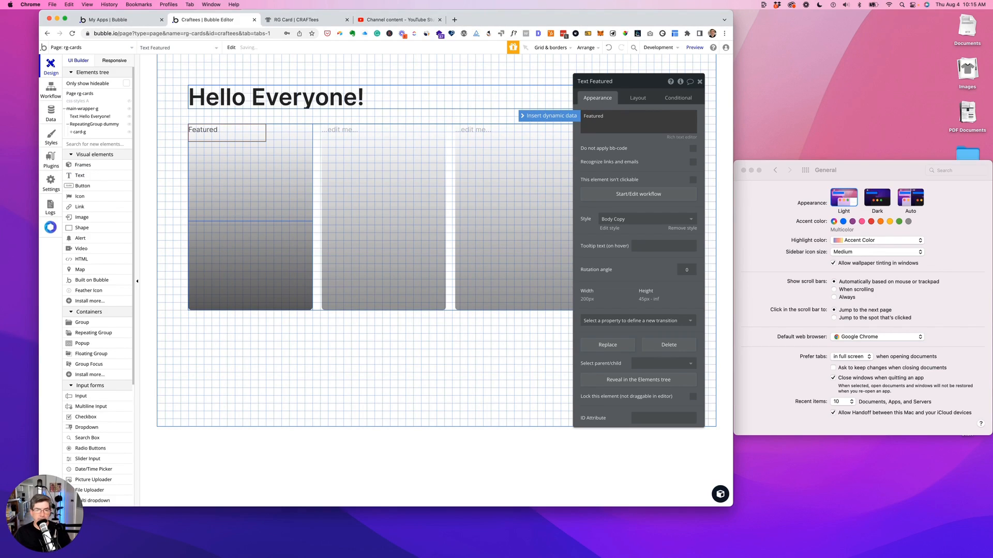
click(677, 221)
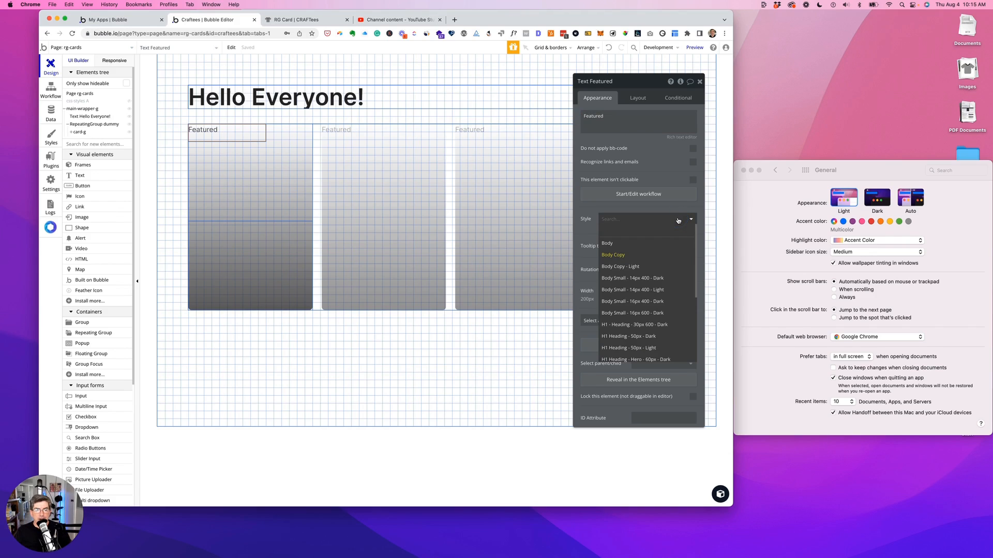
click(631, 278)
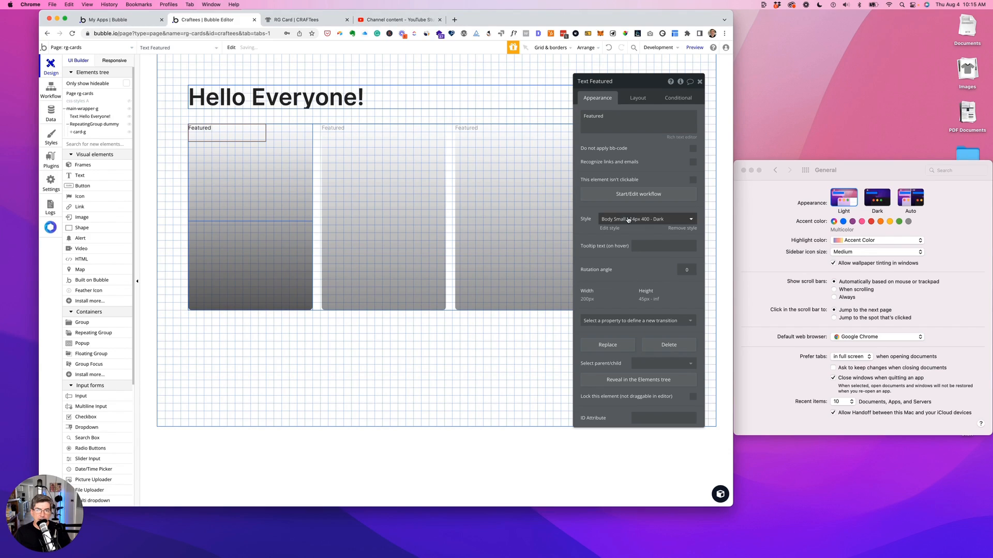
Step: Make the Featured text non-fixed in width, fitting its content, with minimum width and minimum height both 0
click(633, 98)
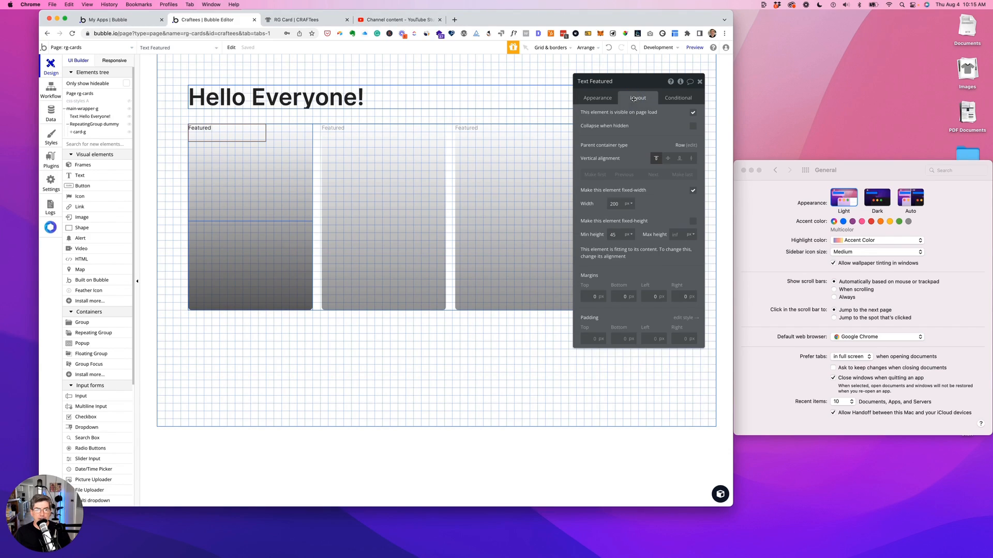
click(693, 190)
click(612, 203)
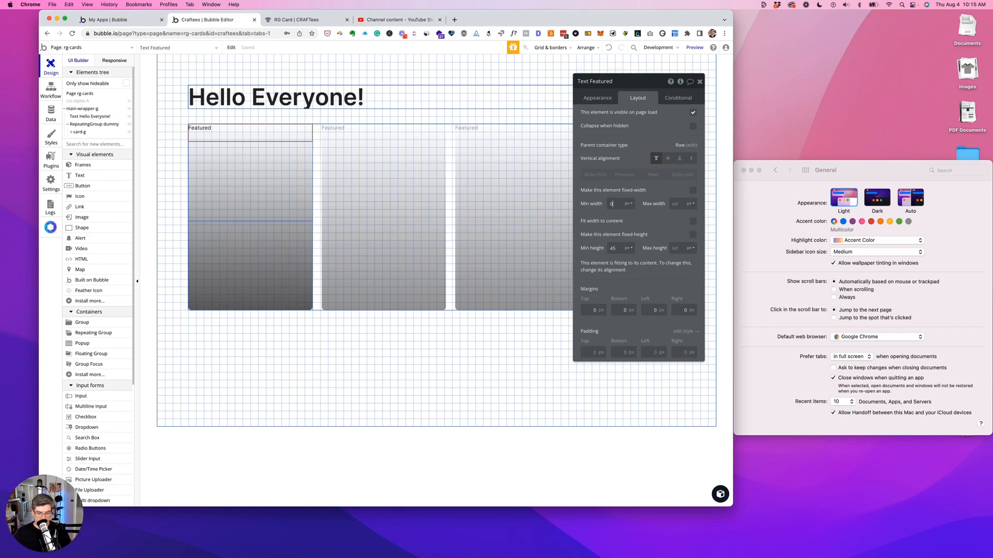
key(Tab)
key(Tab)
key(space)
key(Tab)
key(Tab)
text(0)
key(Tab)
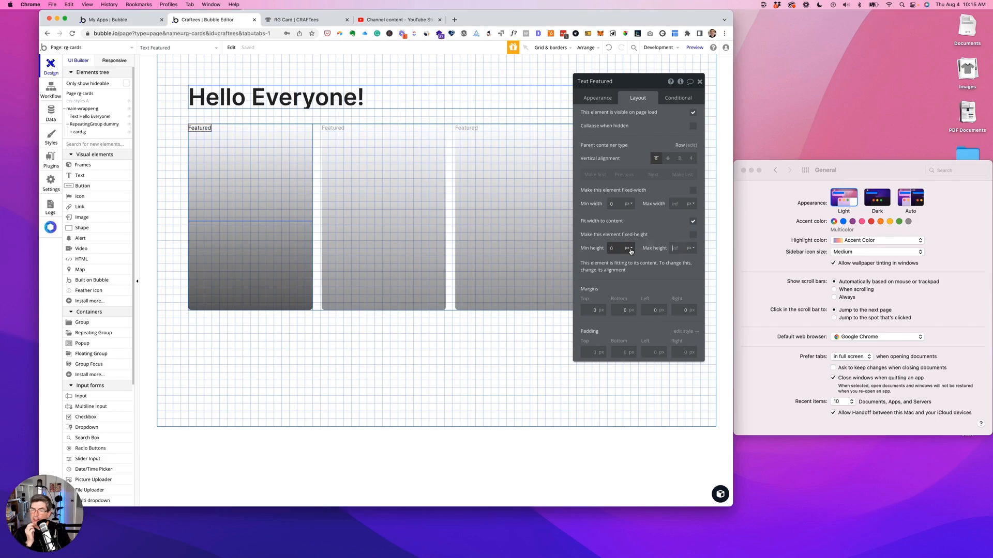
Step: Set tag-g's minimum height to 0, padding to 4 px top and bottom and 8 px left and right, and fit its width to content
click(222, 159)
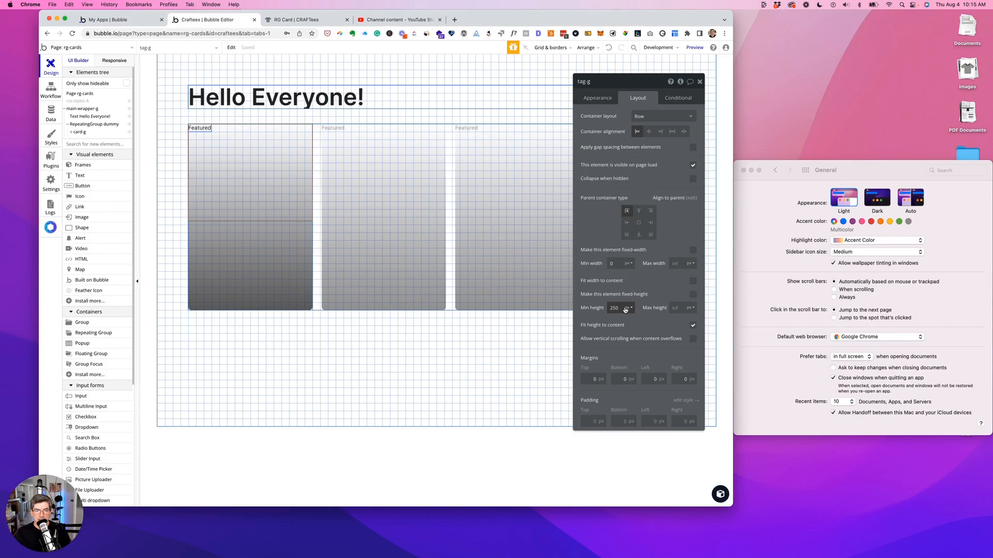
drag(617, 307, 604, 308)
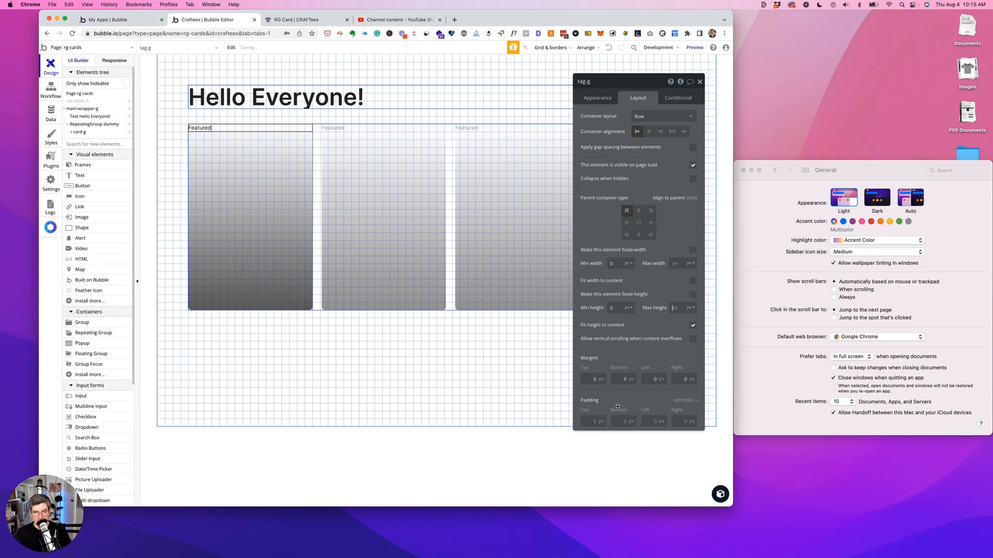
click(599, 422)
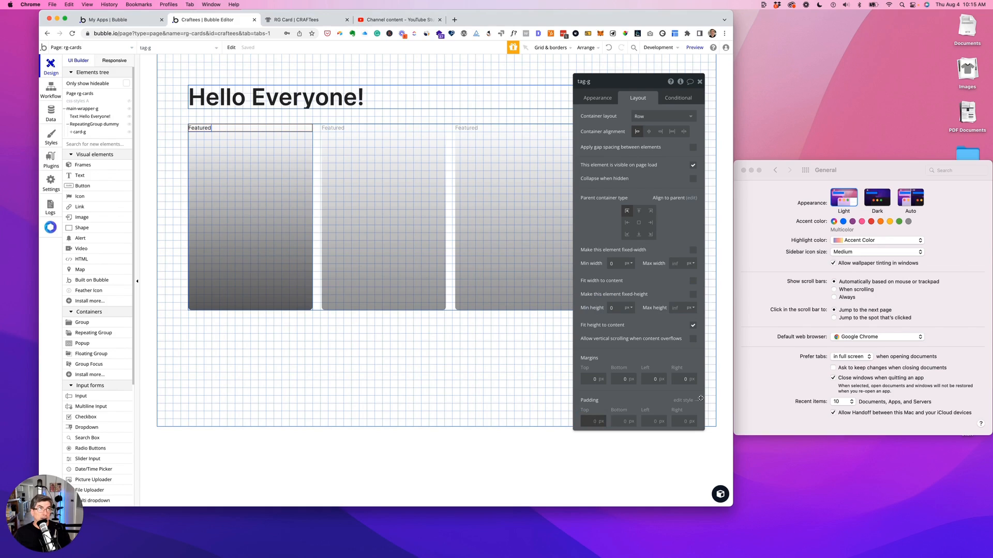
text(4)
key(Tab)
key(Tab)
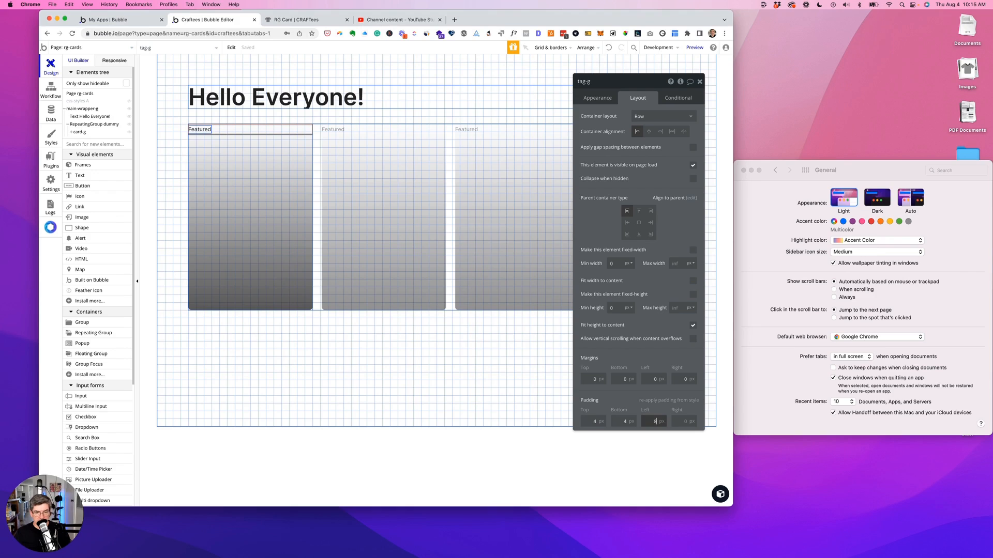
key(Tab)
text(8)
key(Tab)
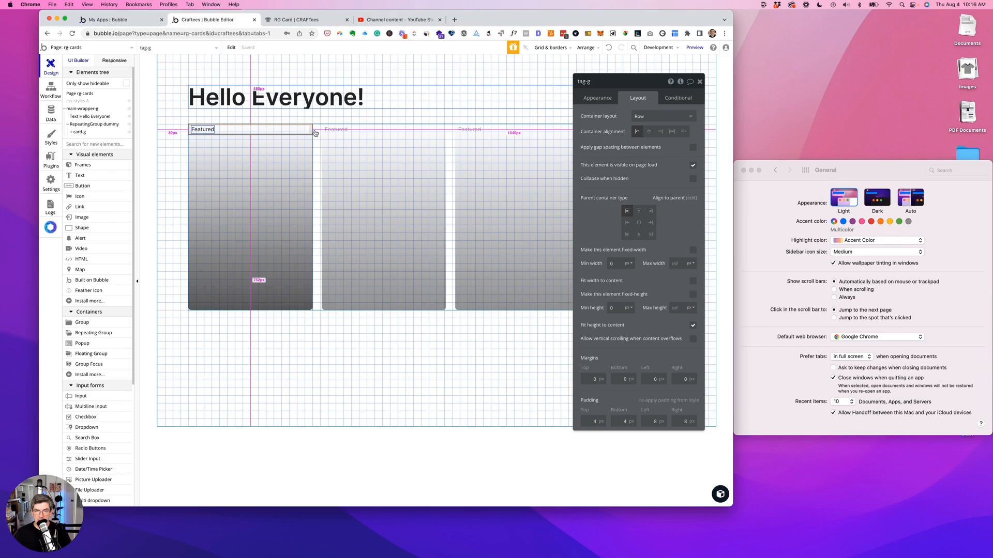
click(692, 281)
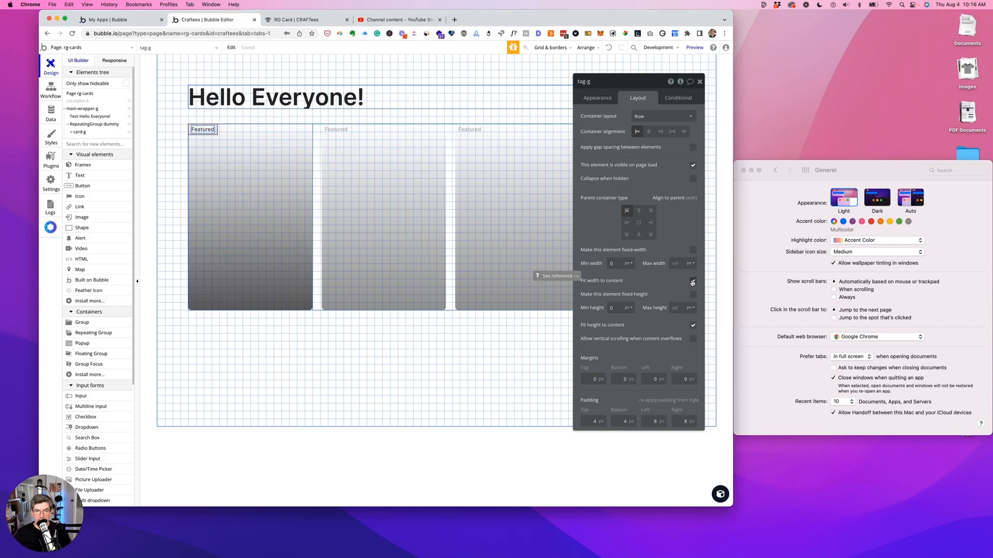
Step: Remove the style from tag-g and set its border roundness to 4
click(594, 97)
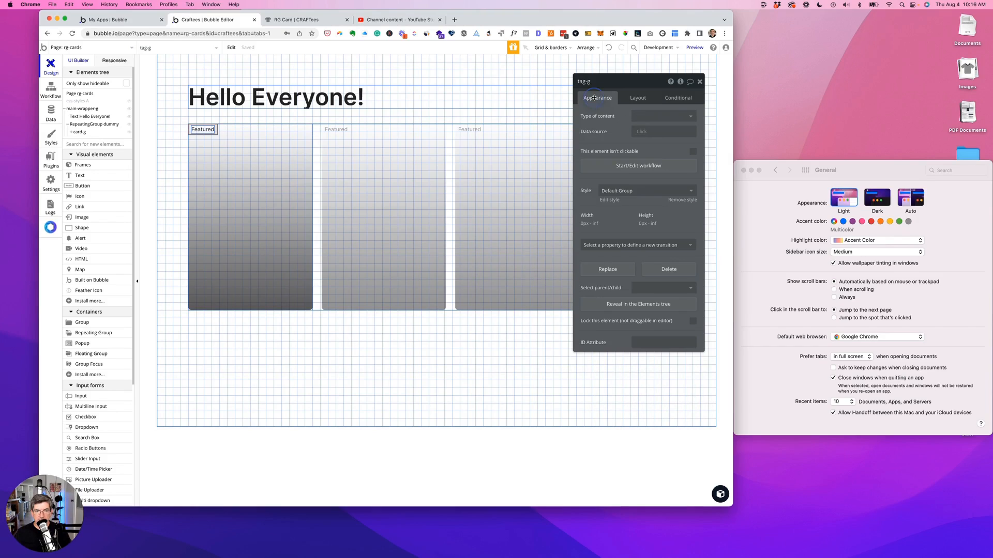
click(683, 201)
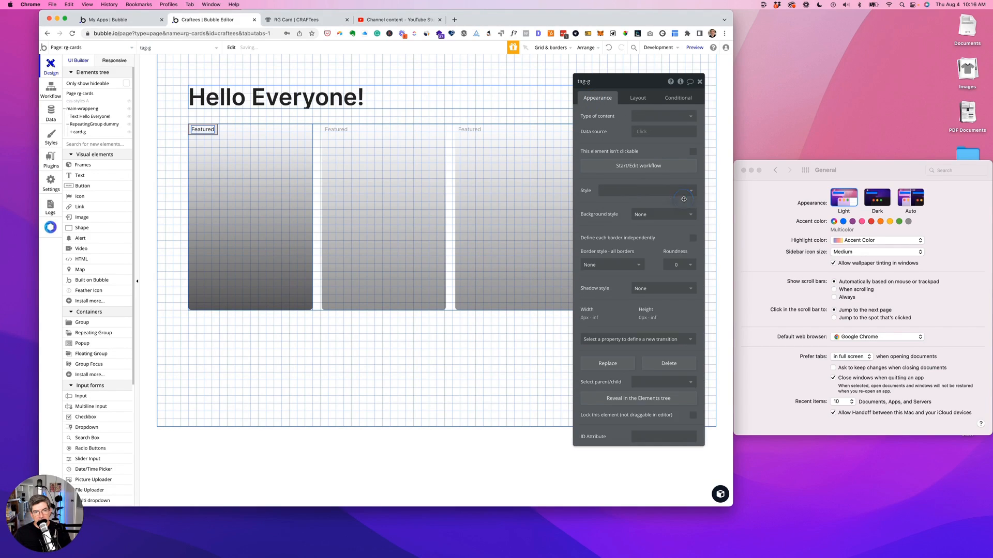
click(691, 265)
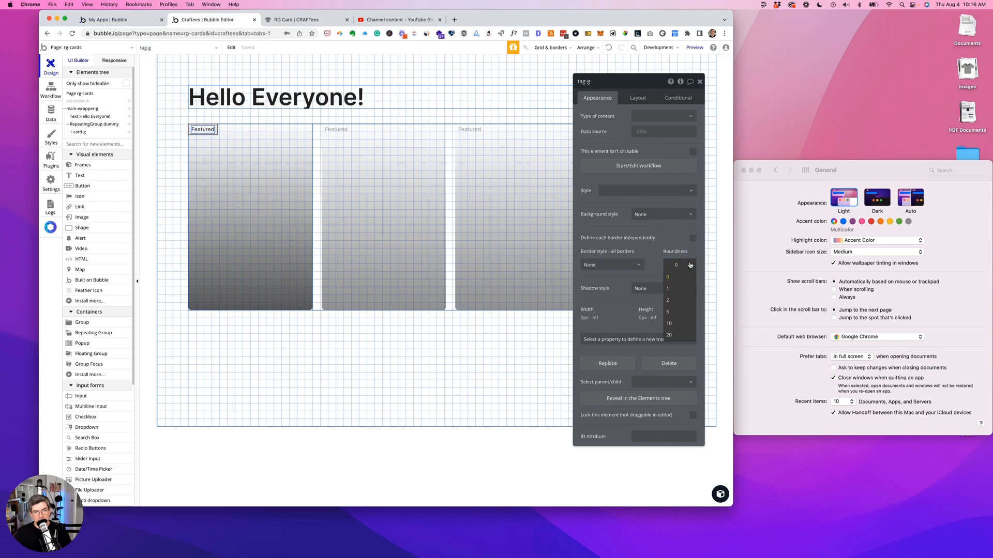
text(4)
key(Return)
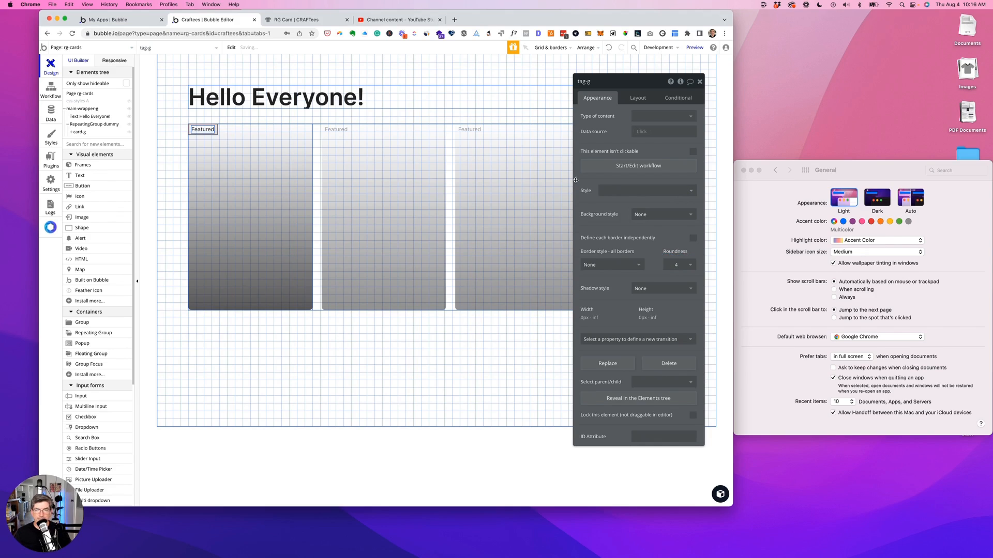
key(alt)
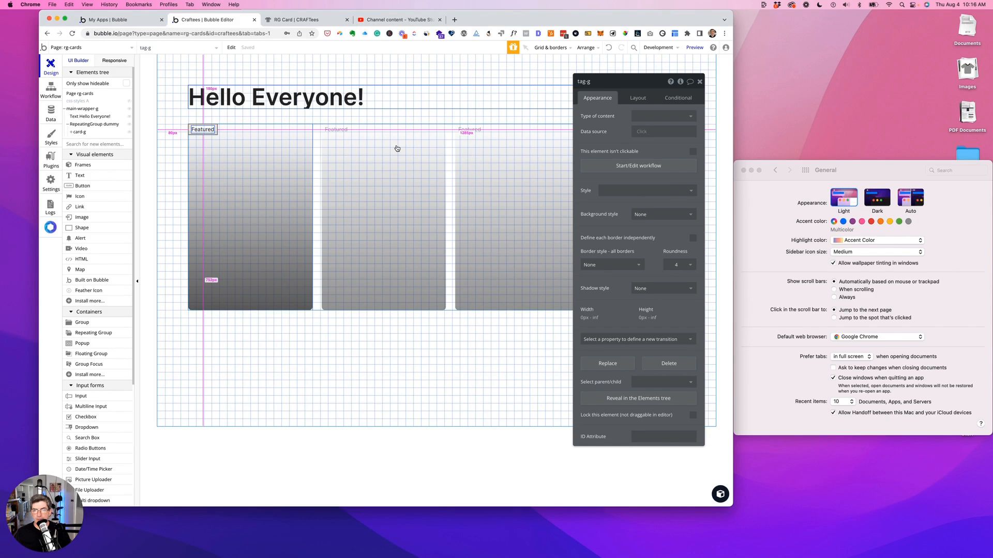
Step: Give tag-g a Flat color background in the light teal swatch, #B7E1DC
click(656, 213)
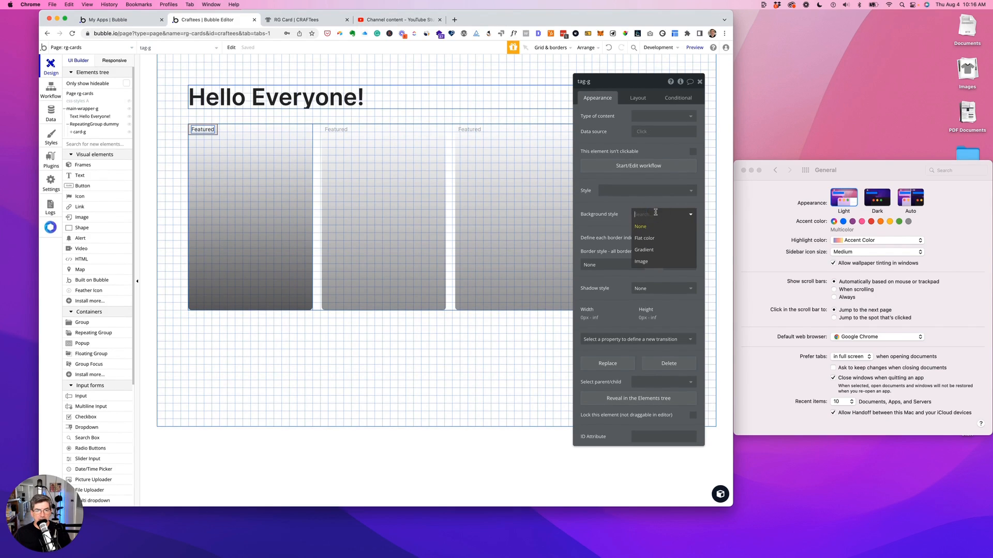
click(646, 238)
click(659, 229)
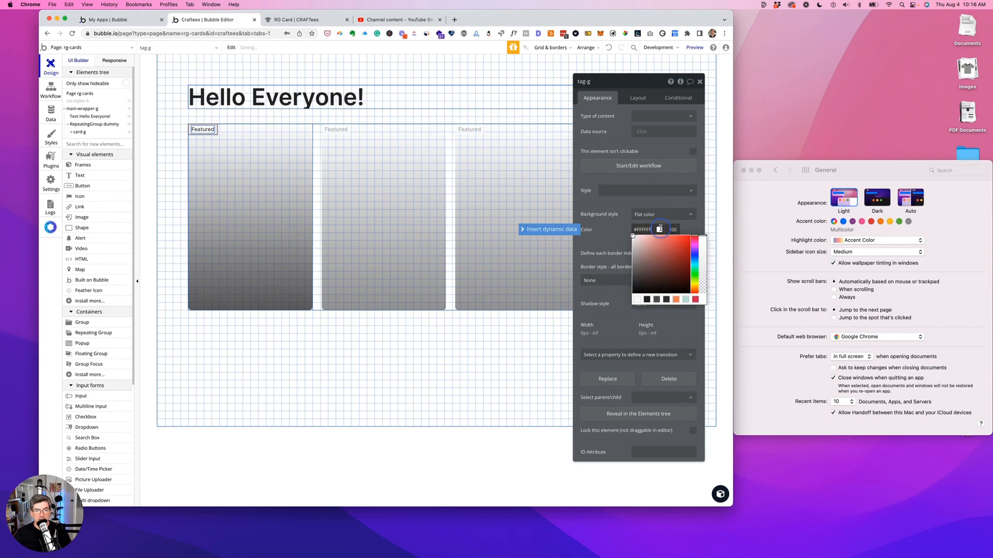
click(686, 300)
click(607, 246)
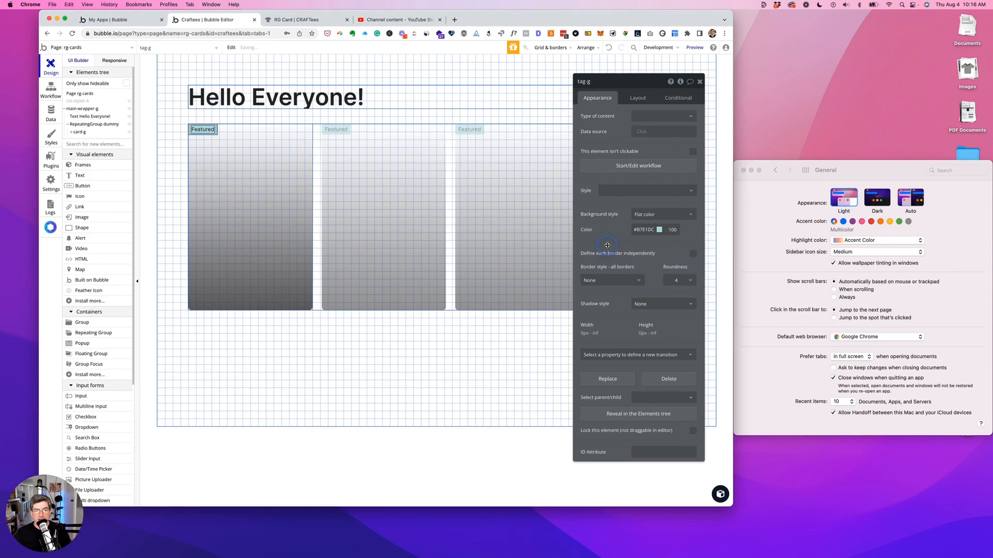
Step: Set card-overlay-g's padding to 24 px on the top, bottom, left and right
click(259, 165)
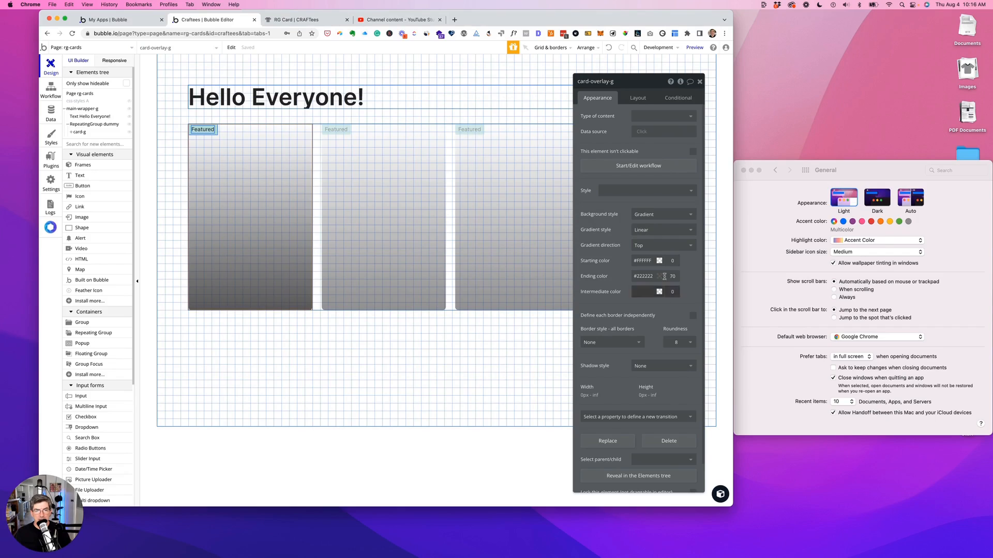
click(638, 98)
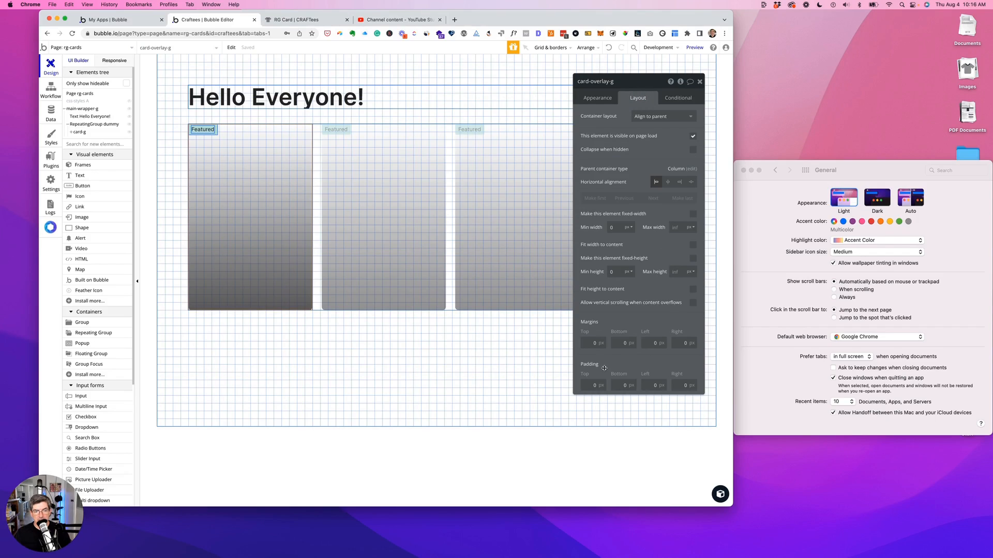
click(593, 385)
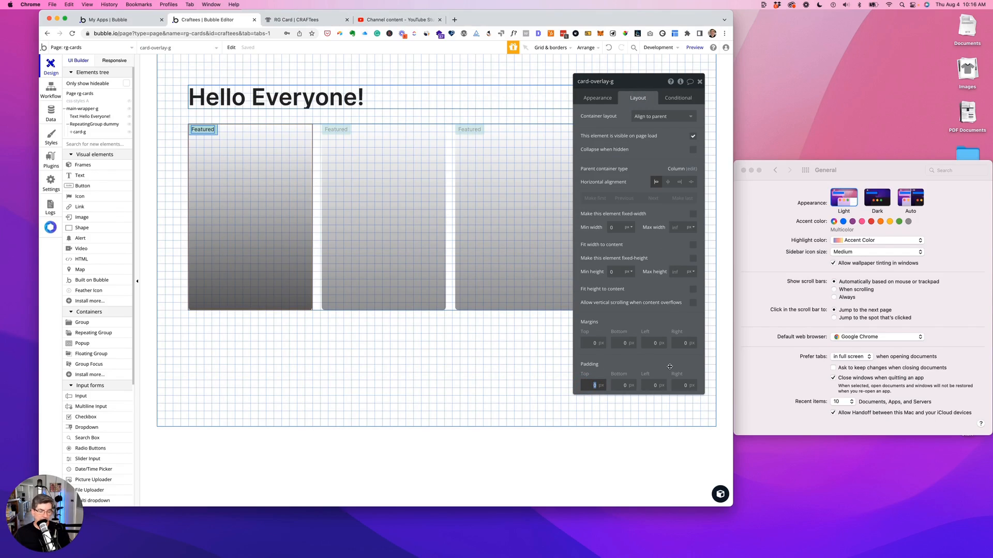
text(24)
key(Tab)
text(24)
key(Tab)
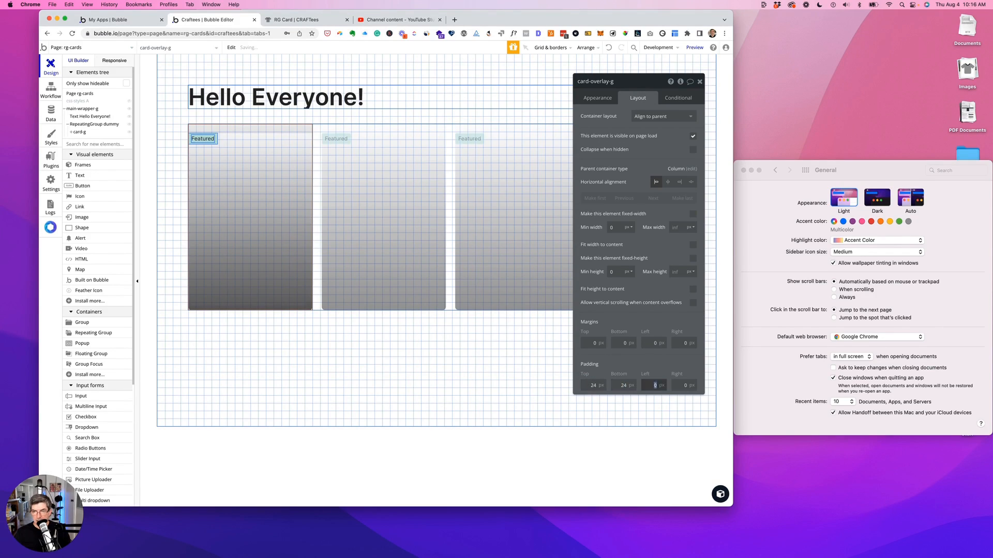
text(24)
key(Tab)
text(24)
key(Tab)
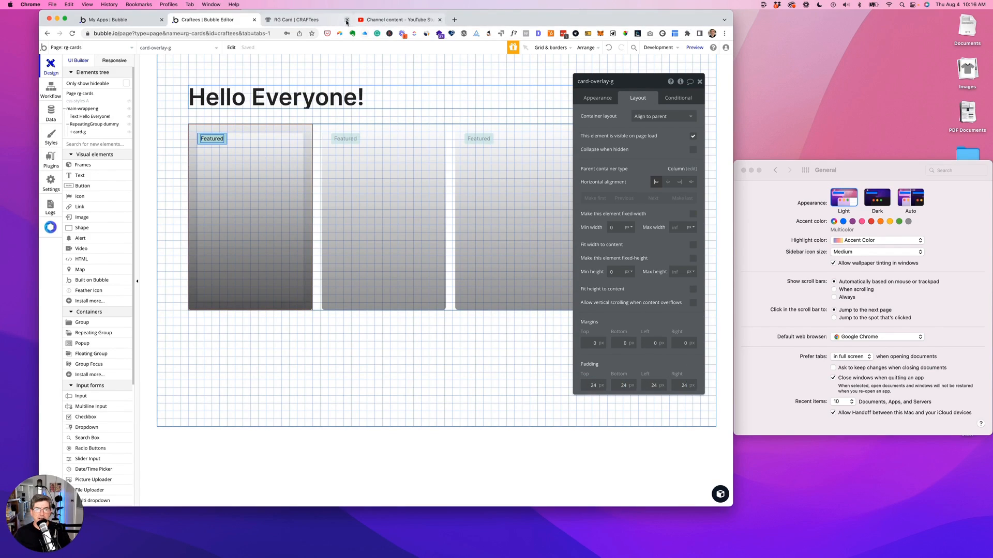
Step: Check the card spacing in the RG Card preview, then examine the Featured text's layout and its Body Small - 14px 400 - Dark style
click(328, 21)
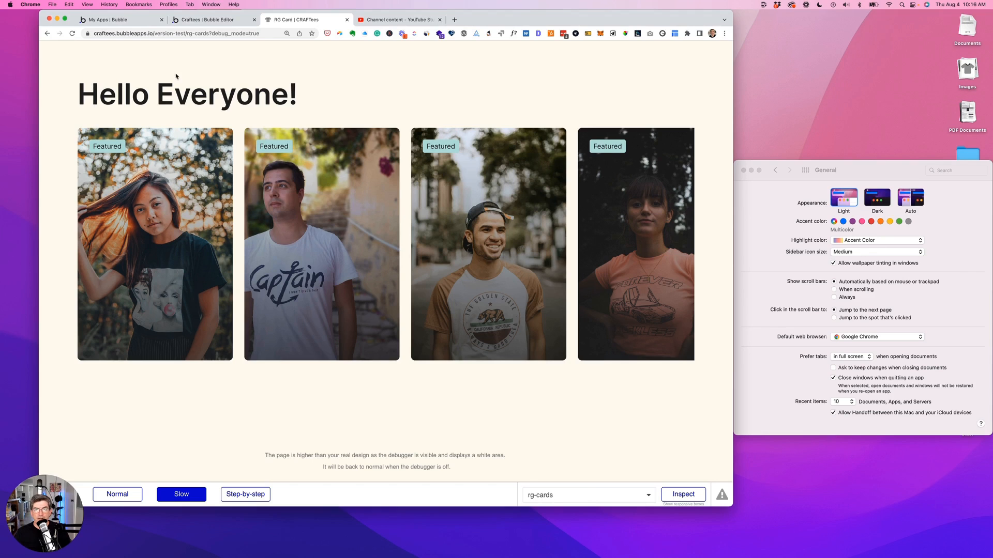
click(207, 20)
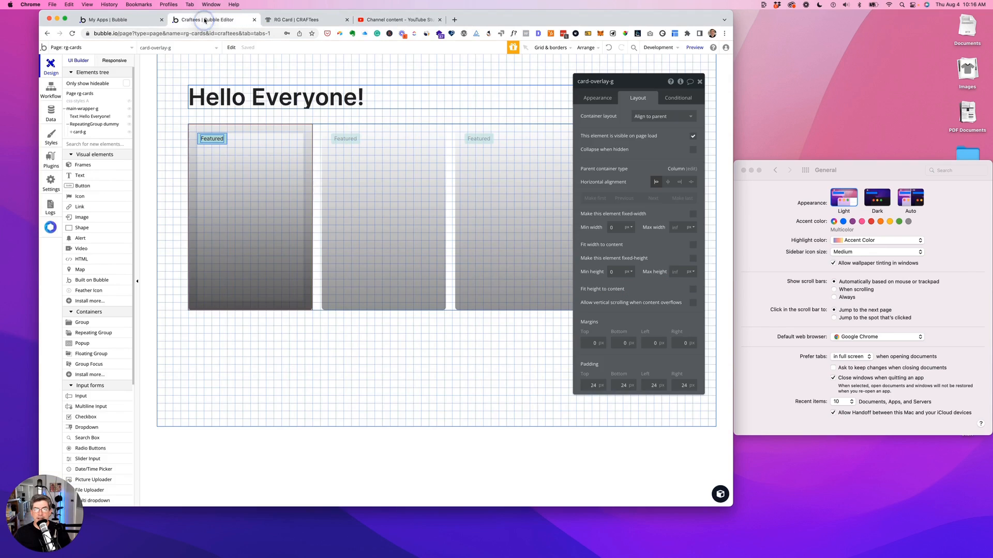
click(279, 20)
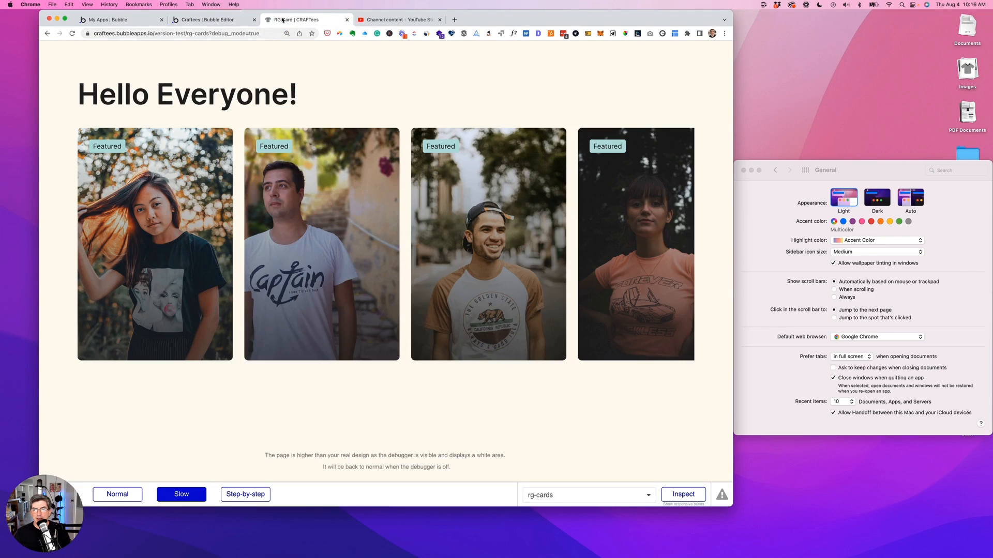
click(224, 20)
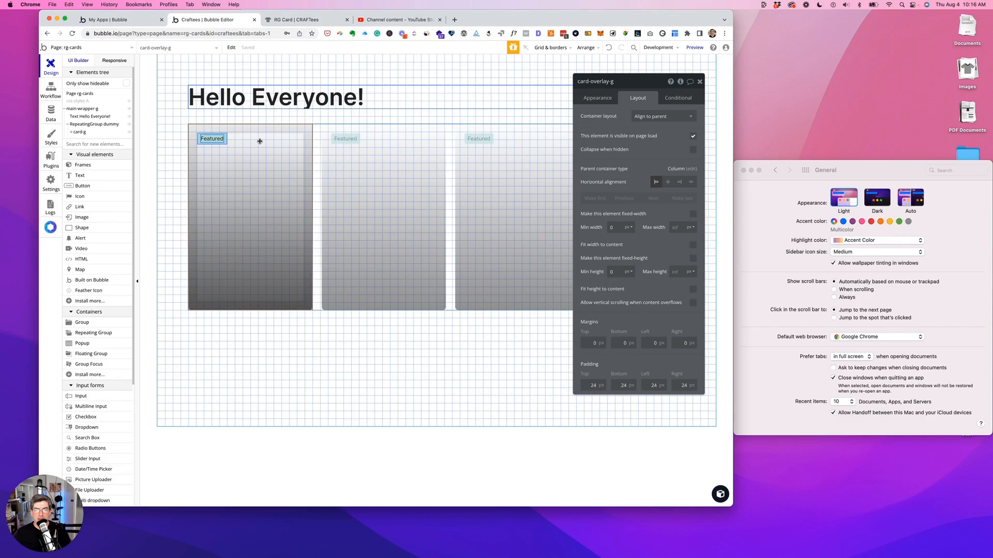
click(223, 142)
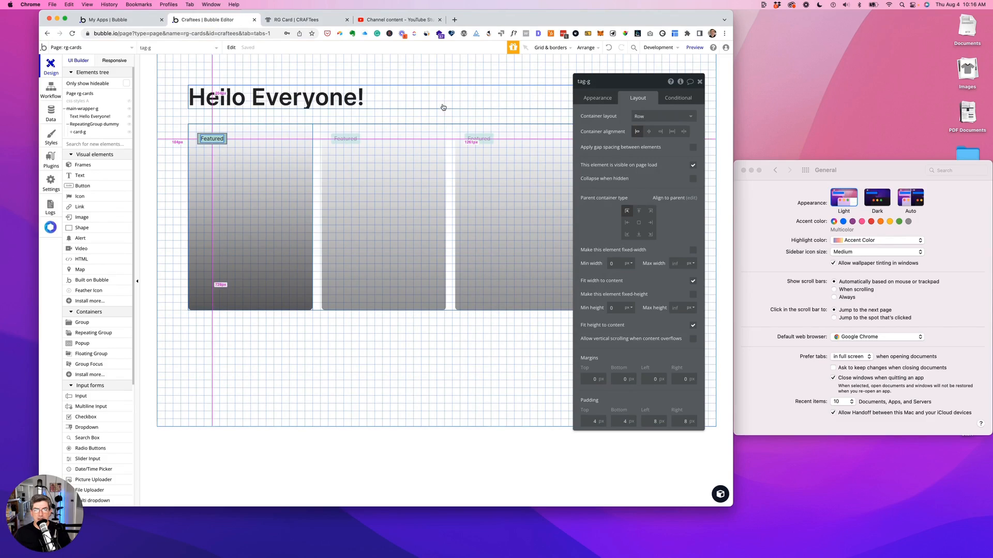
click(483, 131)
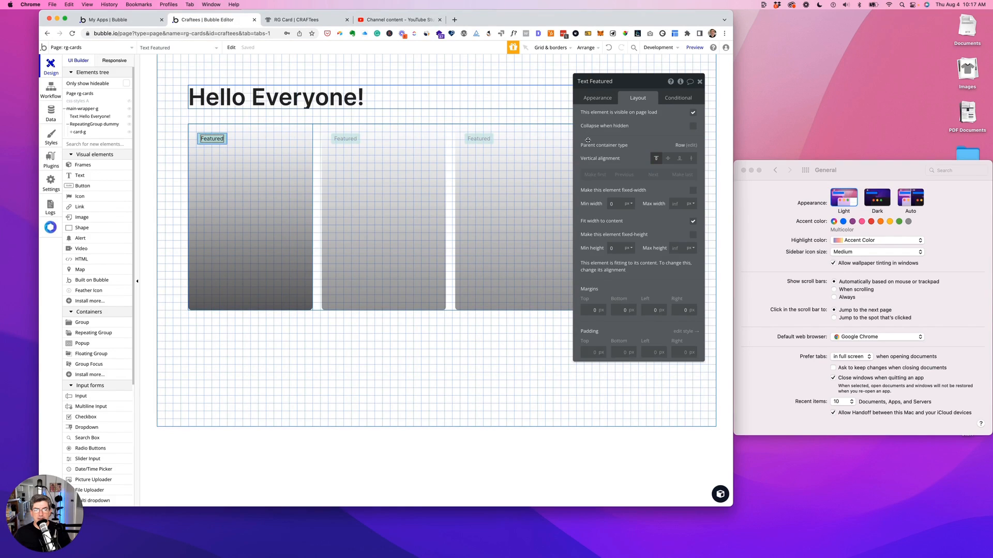
click(597, 97)
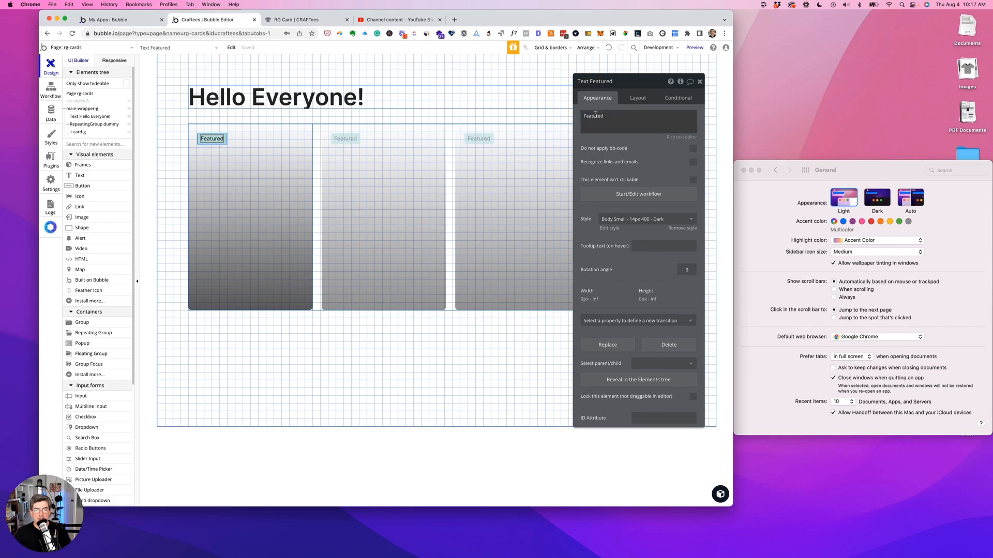
click(614, 229)
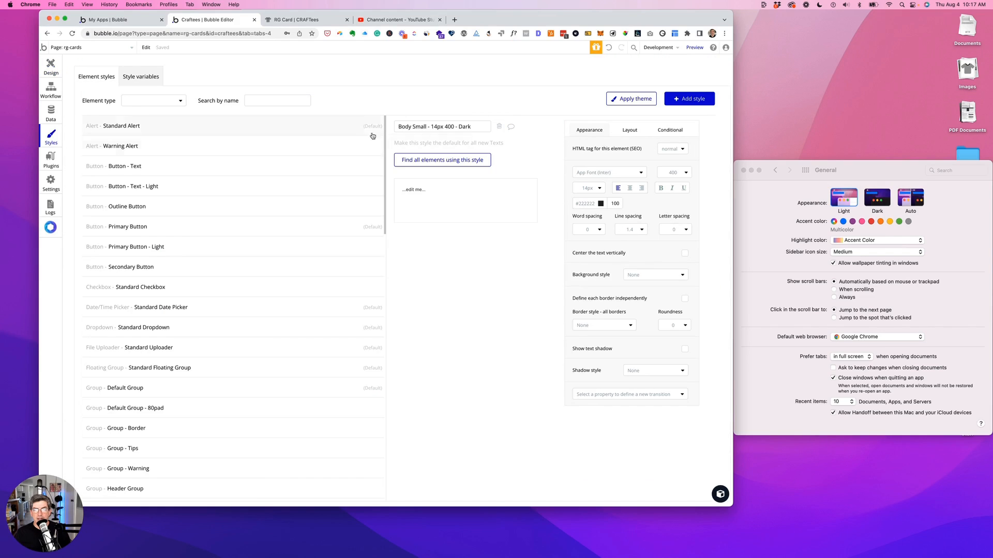
click(50, 66)
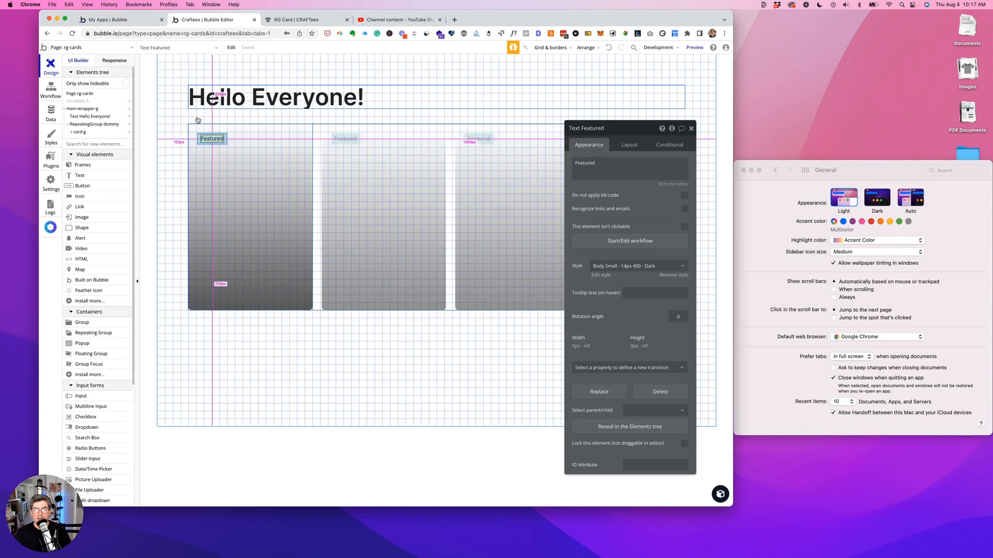
Step: Set tag-g's top and bottom padding to 2 px and check the tag in the refreshed preview
click(225, 145)
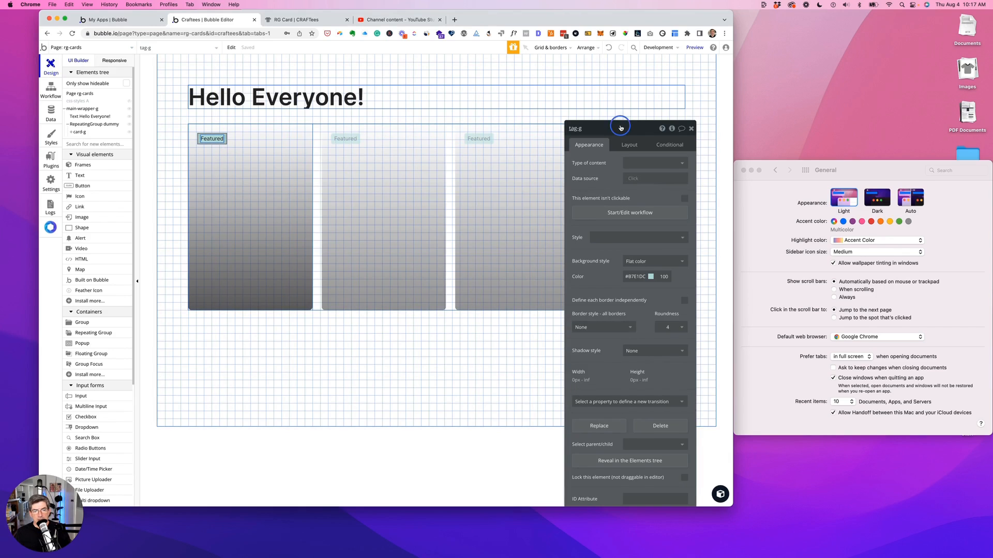
drag(623, 128, 626, 95)
click(628, 112)
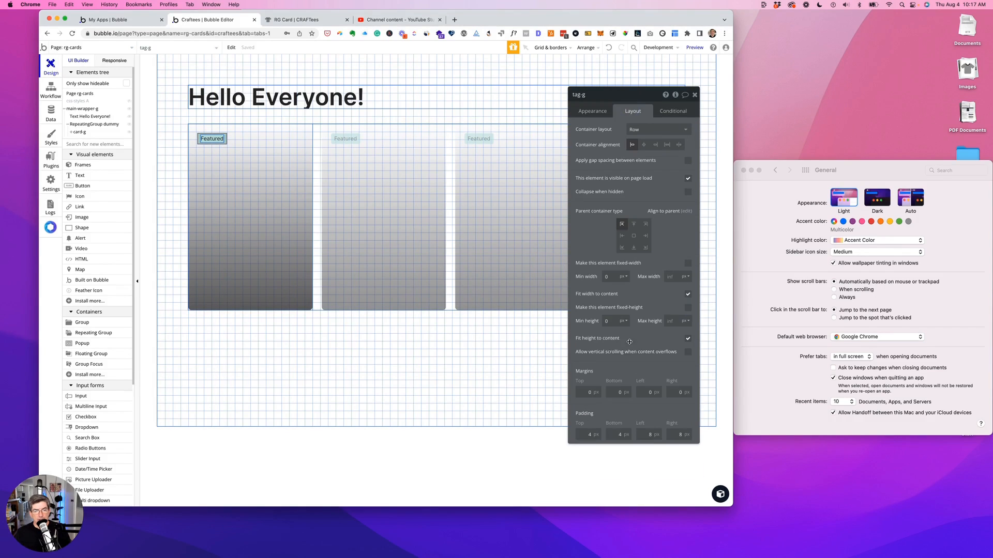
click(589, 434)
text(2)
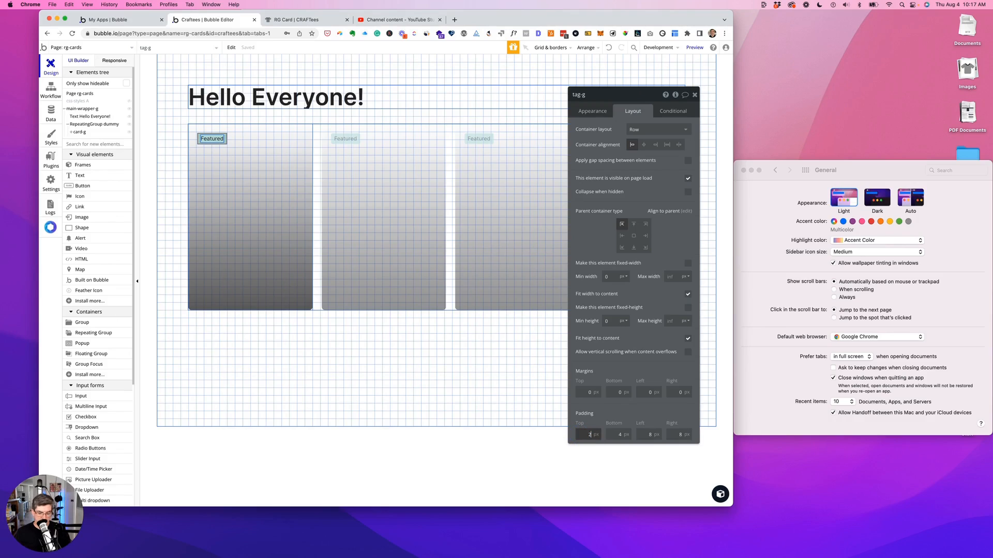
key(Tab)
key(Tab)
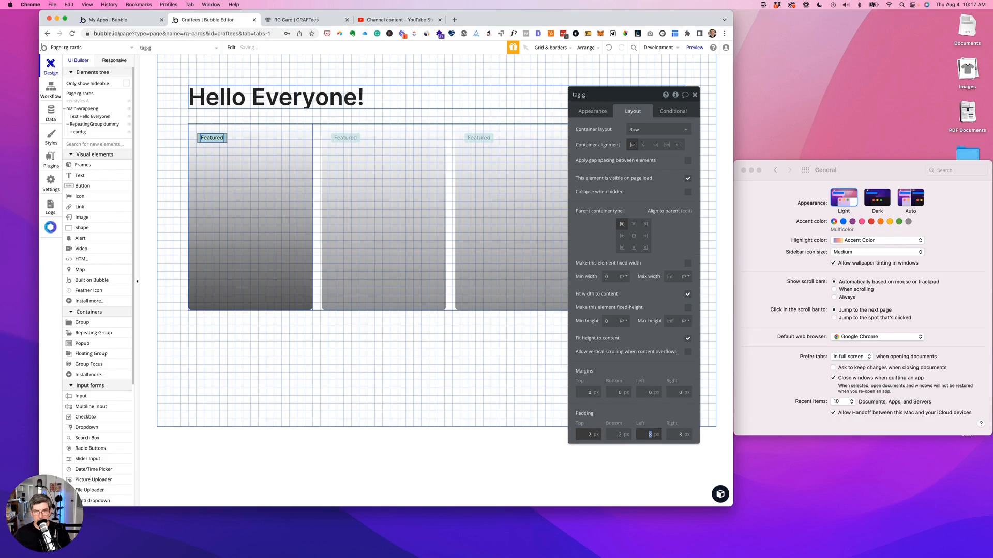
click(303, 20)
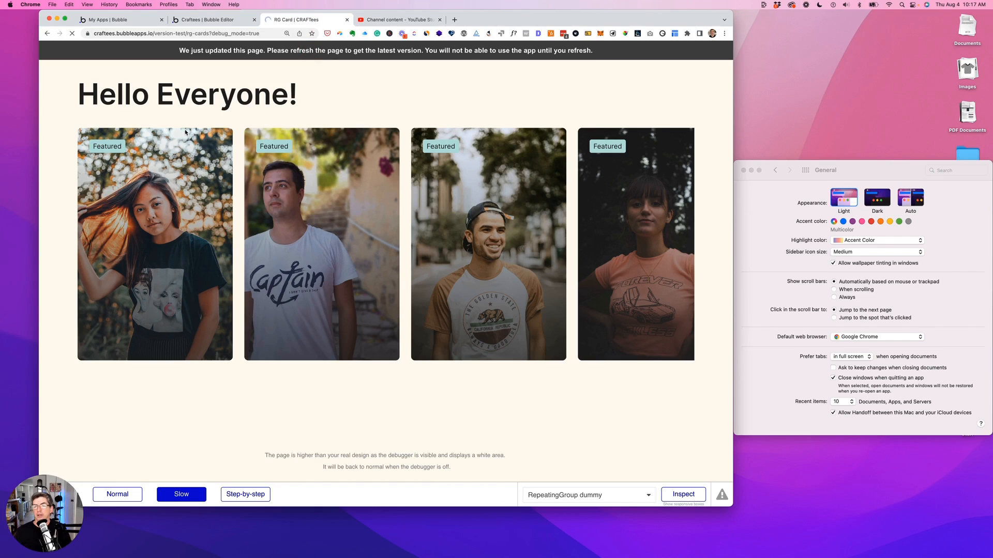
click(309, 51)
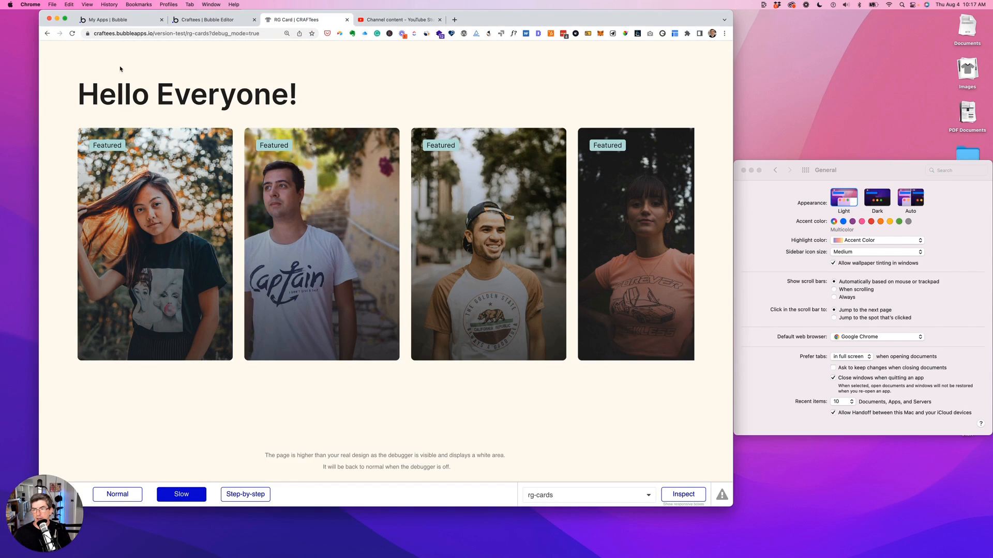
click(194, 21)
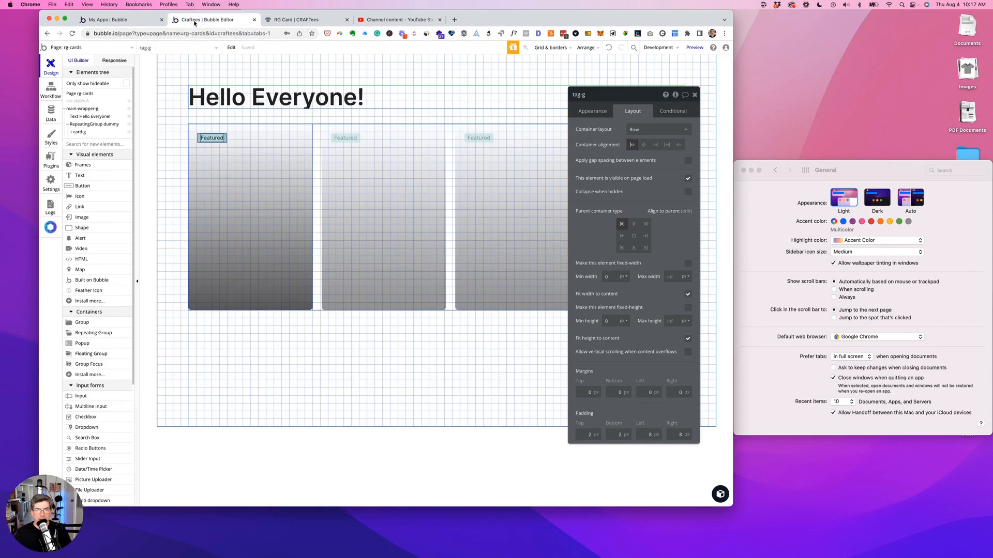
Step: Restore tag-g's top and bottom padding to 4 px
click(577, 434)
key(Tab)
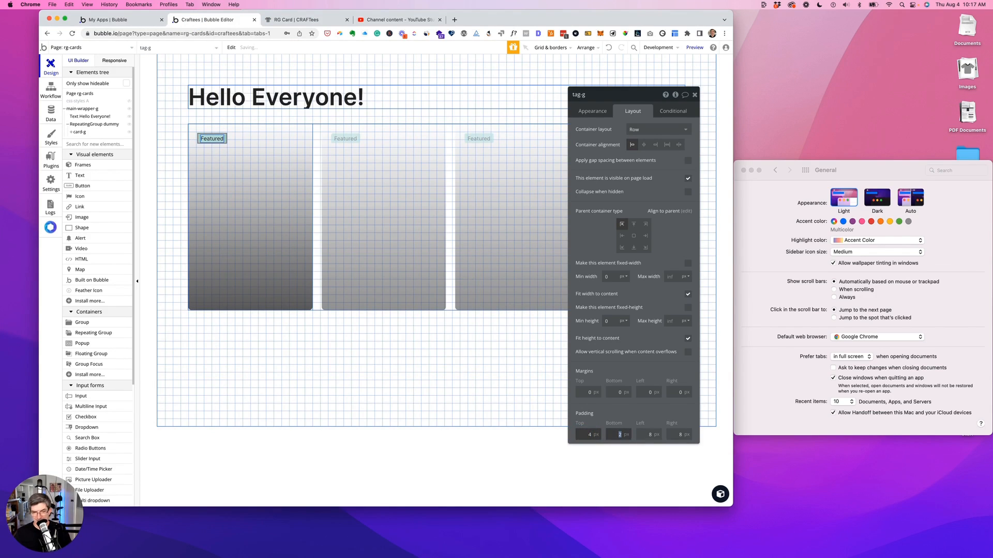
text(4)
key(Tab)
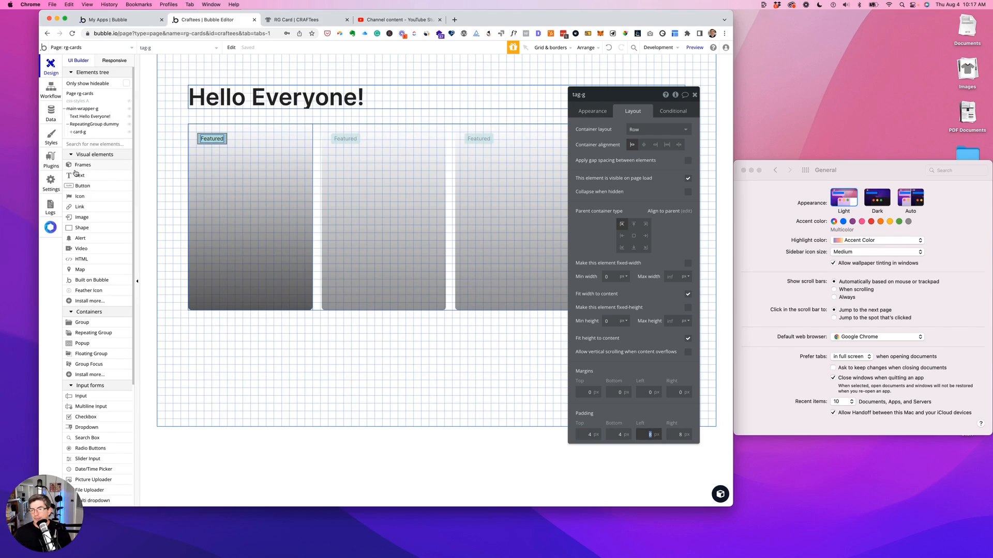
Step: Add a 400 by 250 px group in the lower left of card-overlay-g and name it card-contents-g
click(82, 322)
click(203, 268)
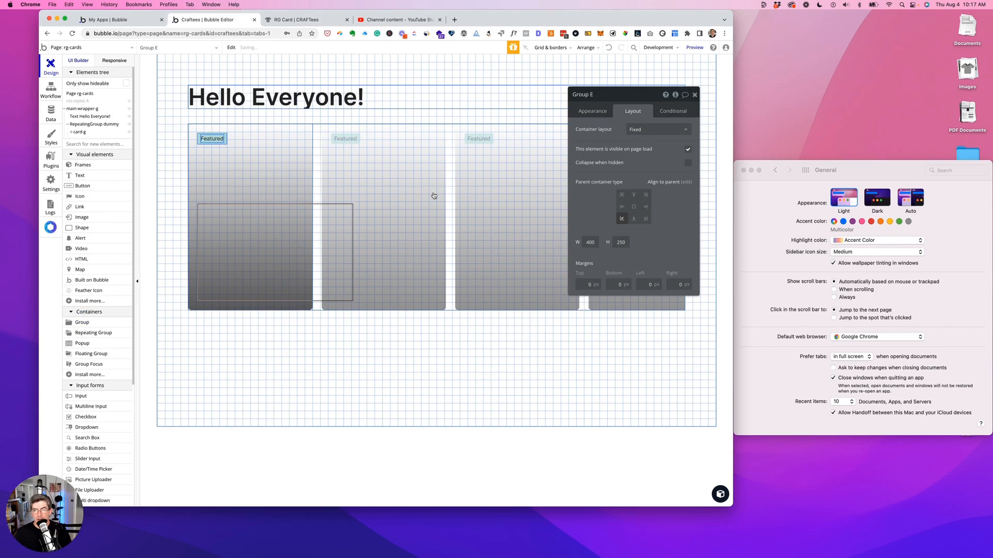
click(585, 94)
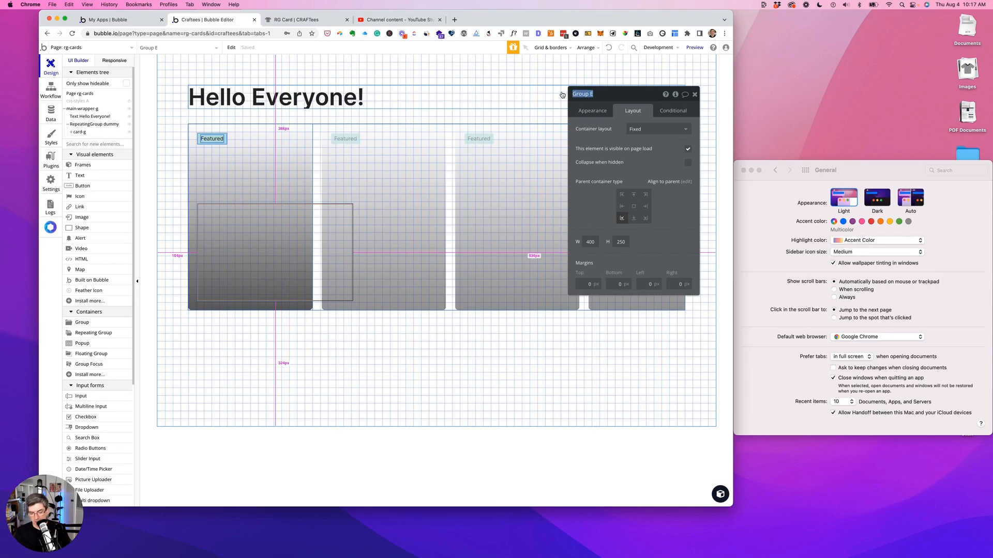
text(card-)
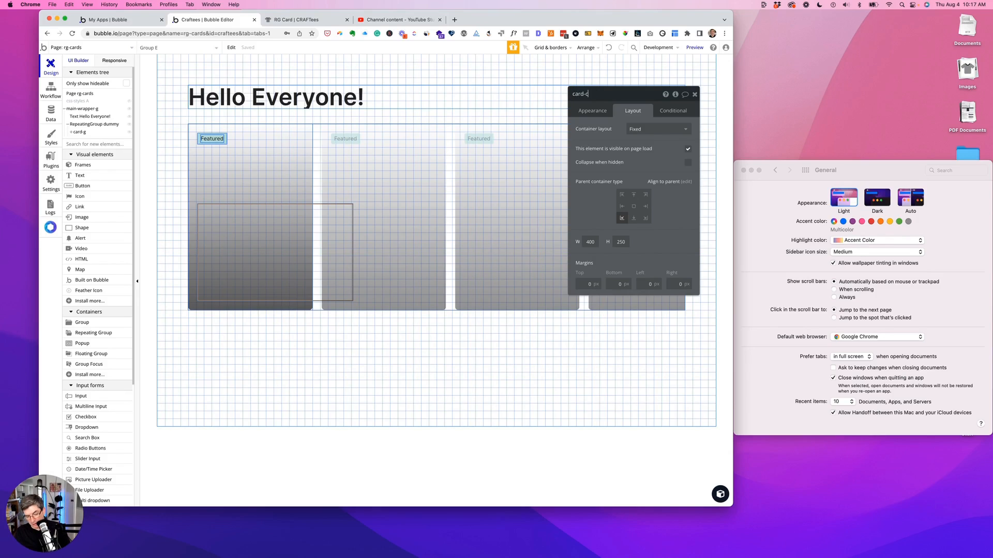
text(contents-g)
key(Return)
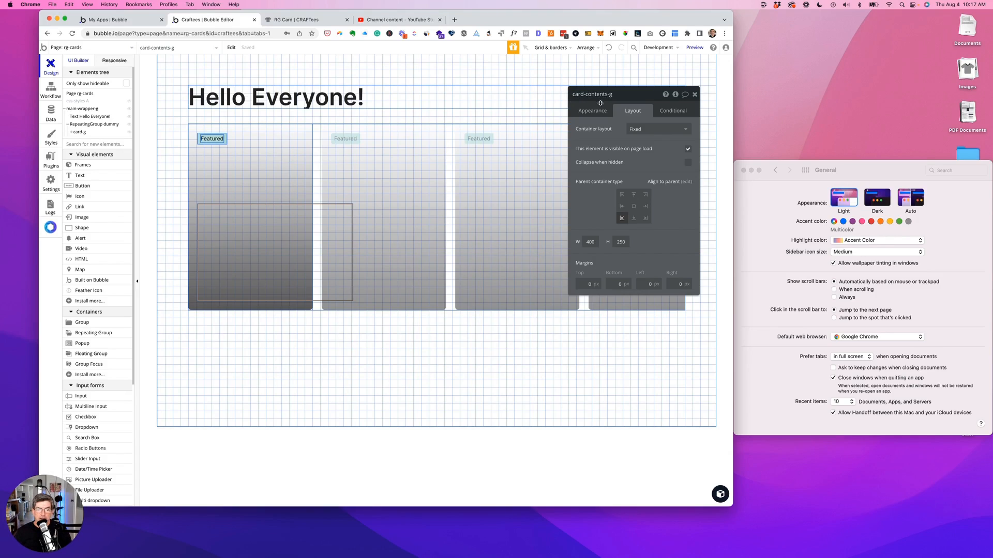
Step: Set card-contents-g's container layout to Column and make it non-fixed in width with a minimum width of 0
click(643, 131)
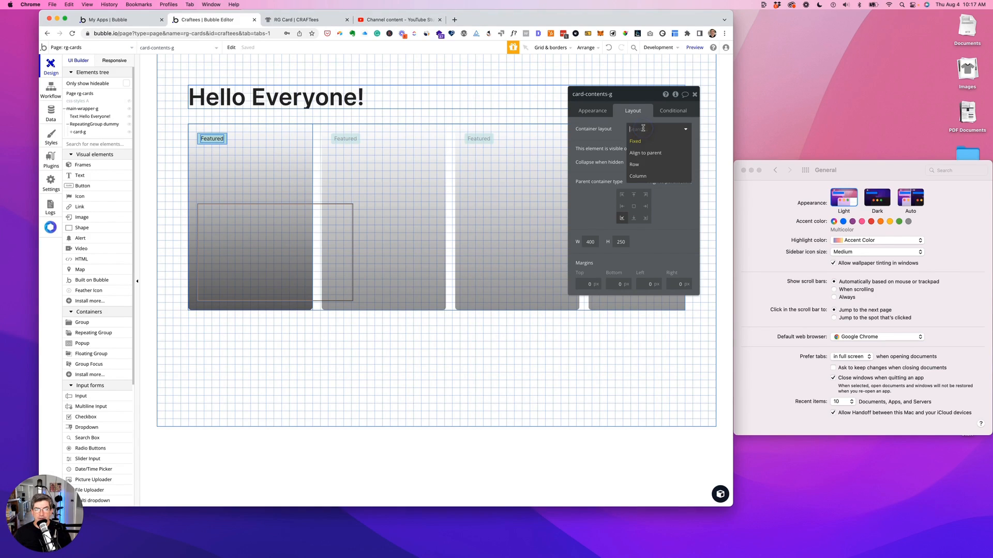
click(636, 176)
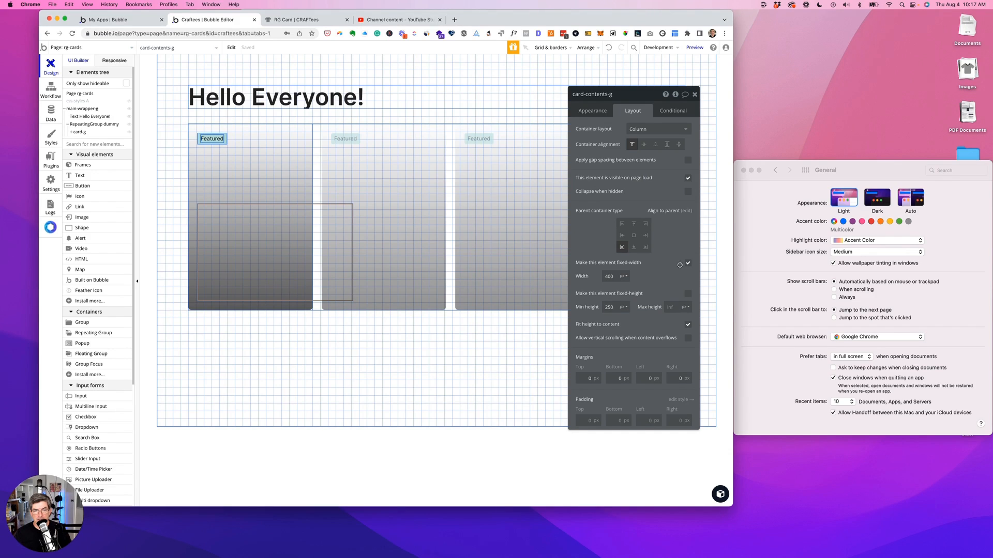
click(688, 264)
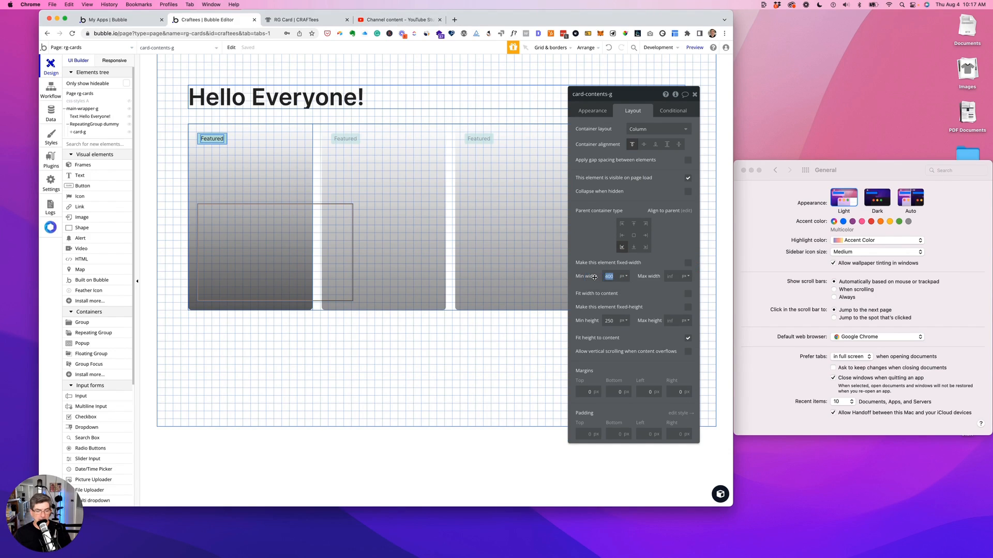
key(Tab)
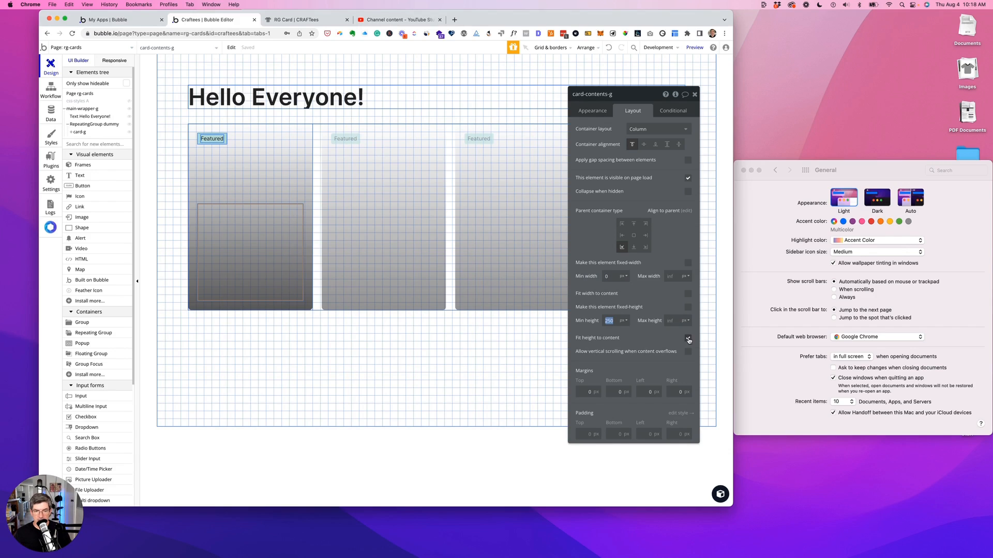
Step: Add a text element to the page and move it inside card-contents-g
click(80, 175)
click(212, 219)
click(224, 217)
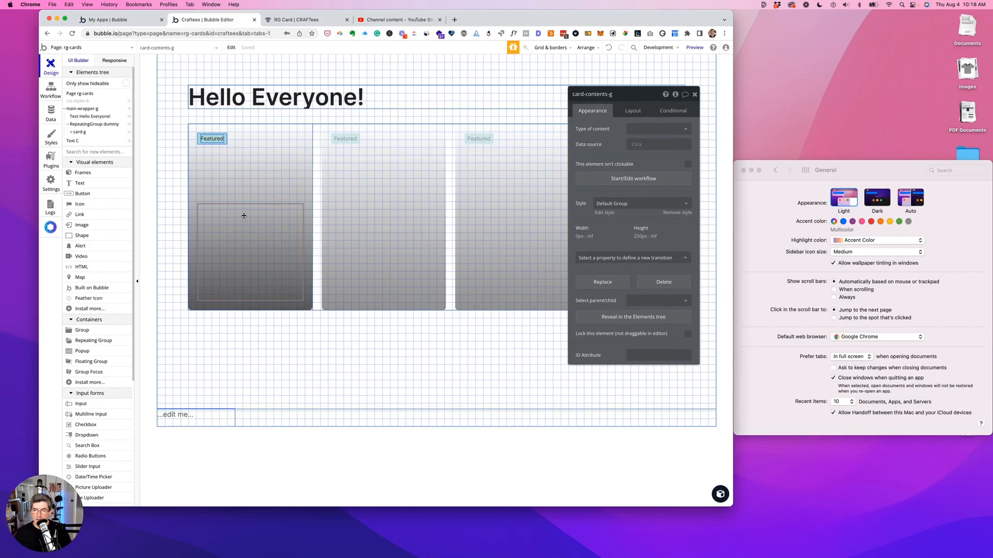
drag(188, 416, 232, 282)
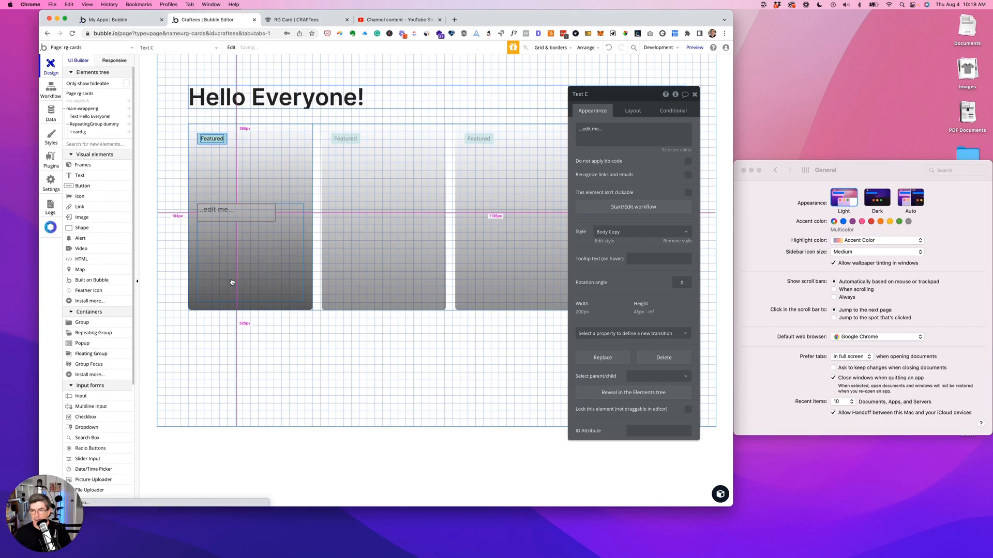
Step: Replace the placeholder text of the text element in card-contents-g with an empty dynamic data expression
triple_click(616, 130)
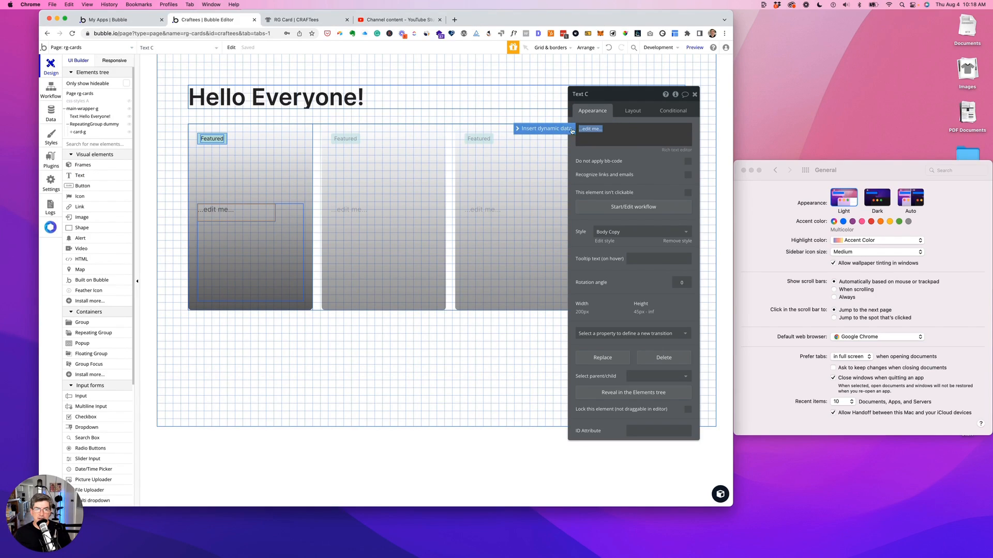
click(571, 129)
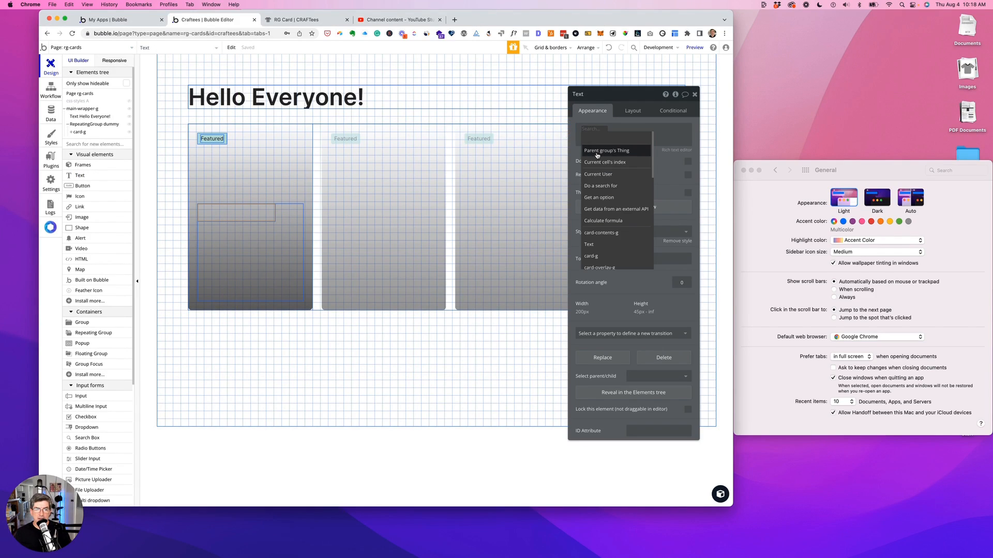
click(291, 209)
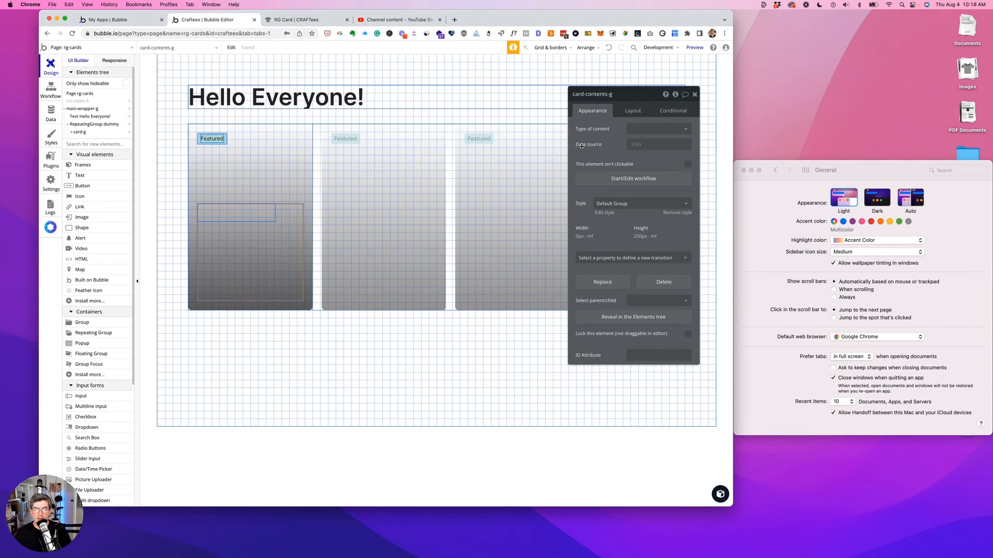
Step: Set card-overlay-g's type of content to dummy
click(274, 169)
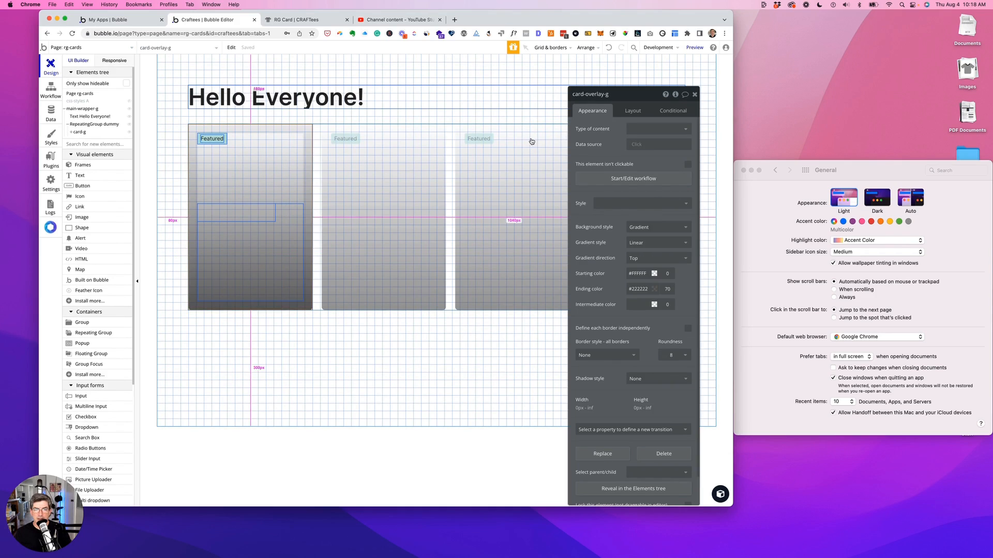
click(644, 129)
click(637, 164)
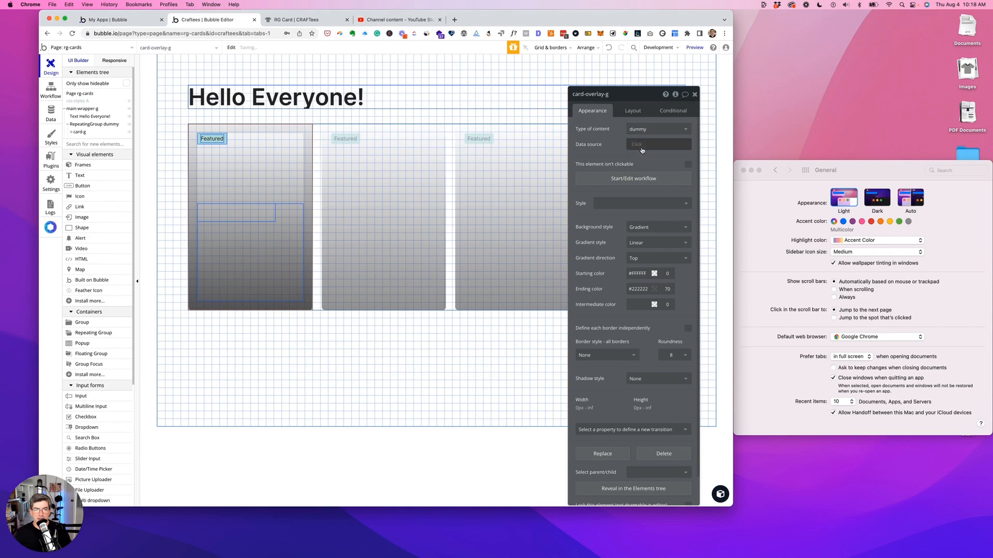
click(642, 146)
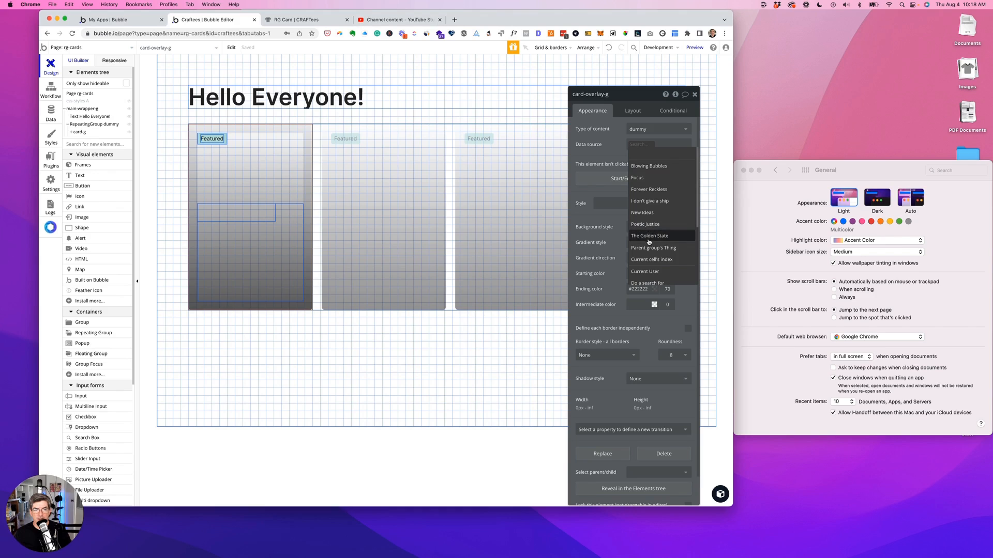
click(604, 149)
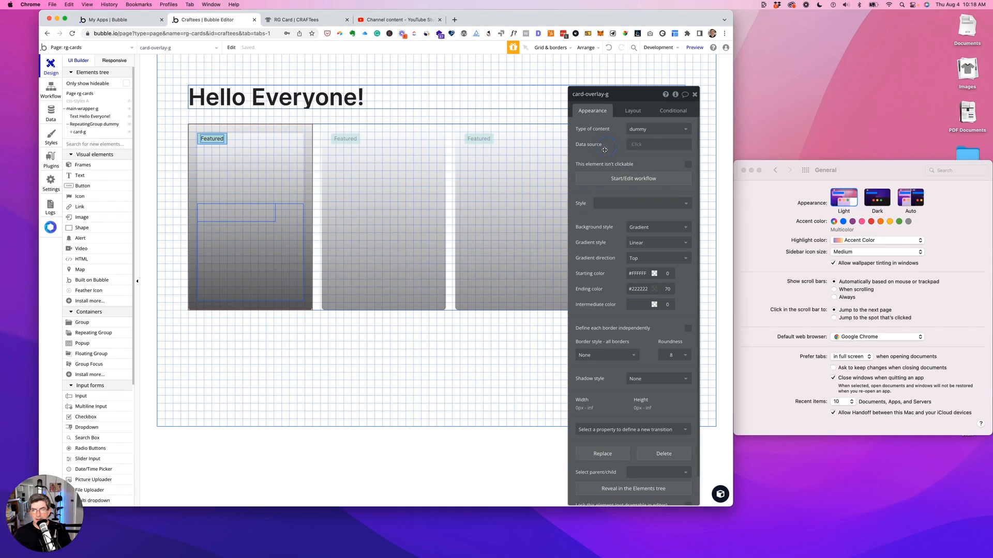
Step: Set card-g's type of content to dummy and its data source to Current cell's dummy
scroll(660, 422, down, 1)
click(663, 445)
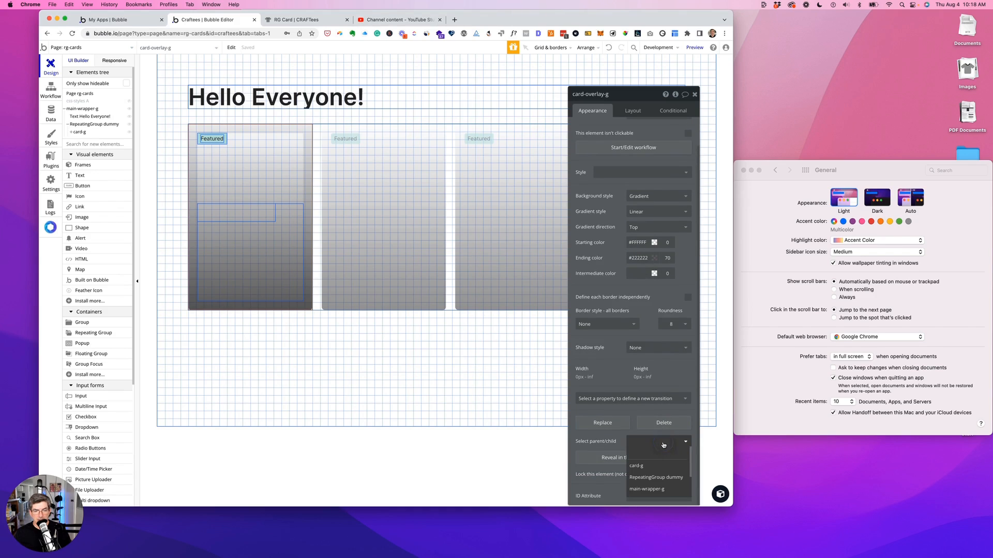
click(650, 467)
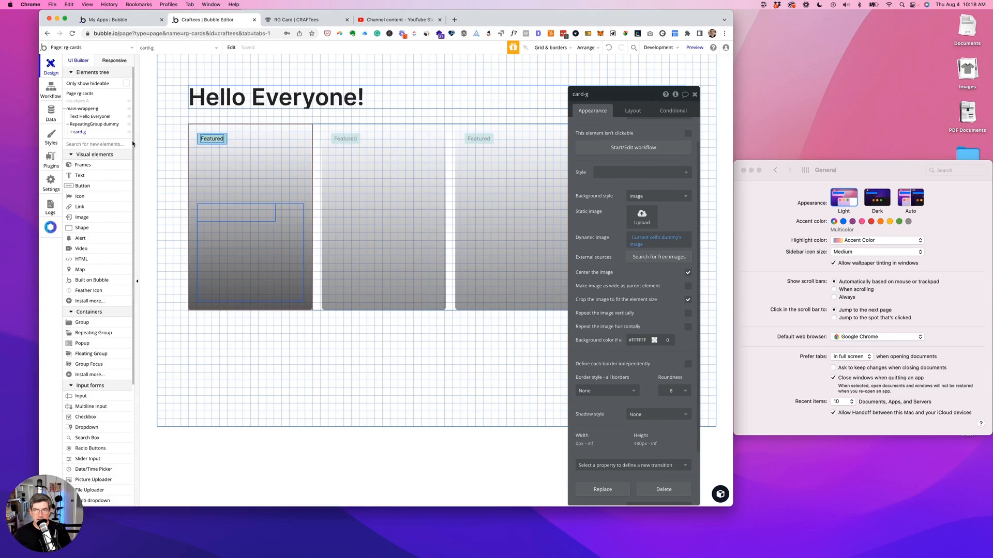
click(93, 124)
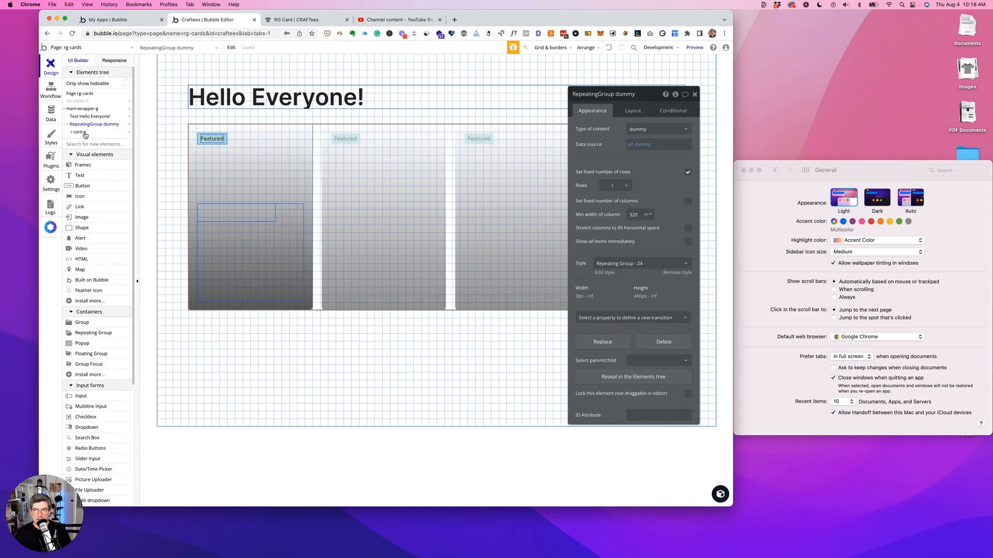
click(79, 132)
click(643, 129)
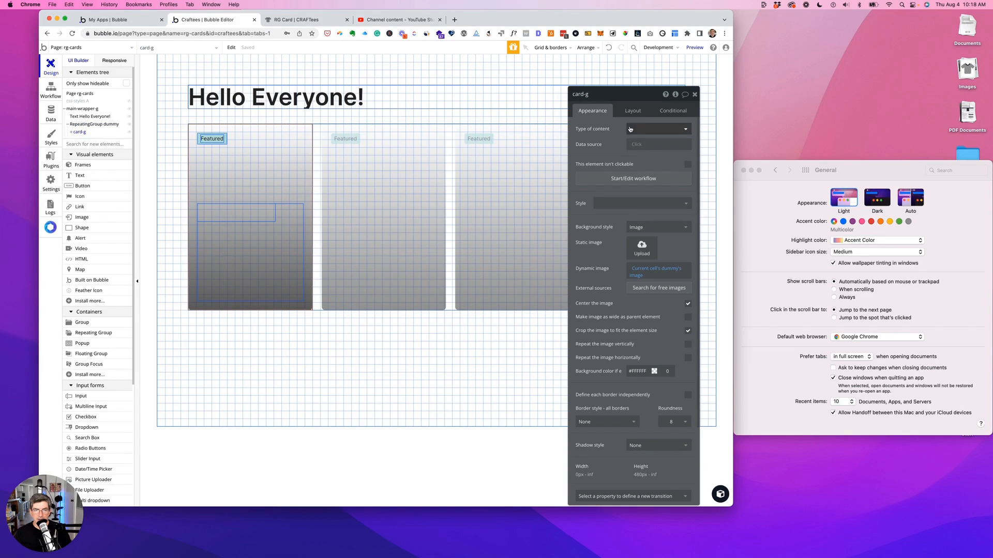
click(641, 164)
click(641, 145)
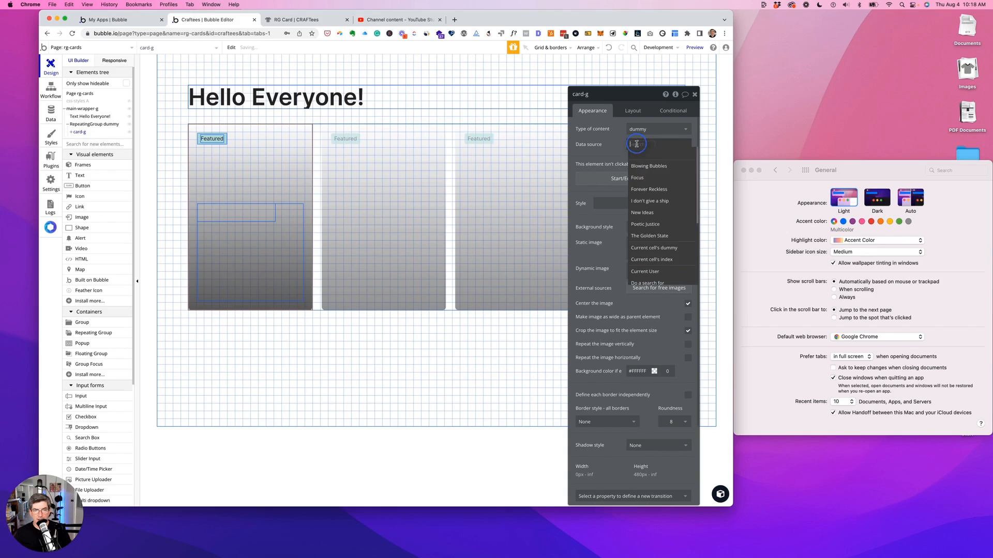
click(656, 248)
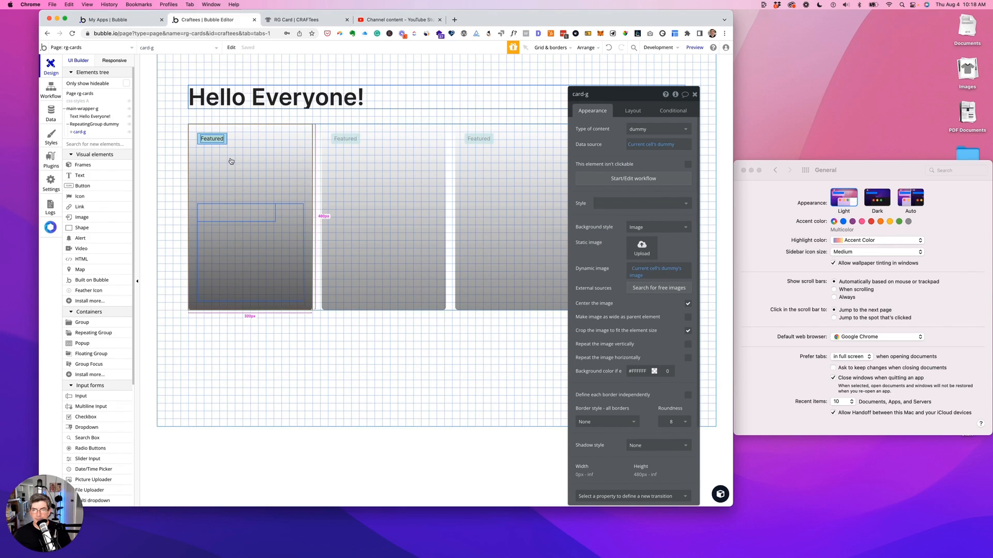
Step: Set the data source of card-overlay-g, nested inside card-g, to Parent group's dummy
click(70, 133)
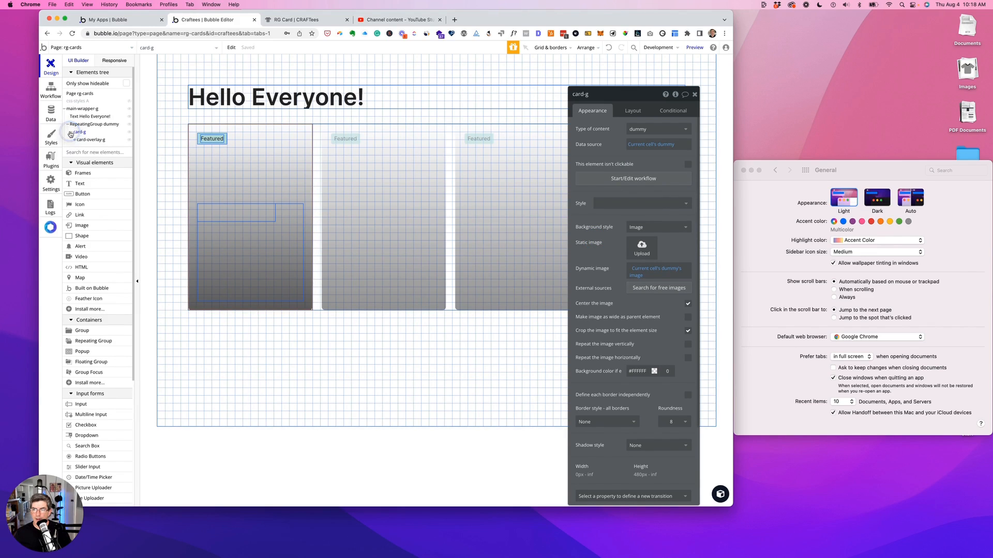
click(83, 139)
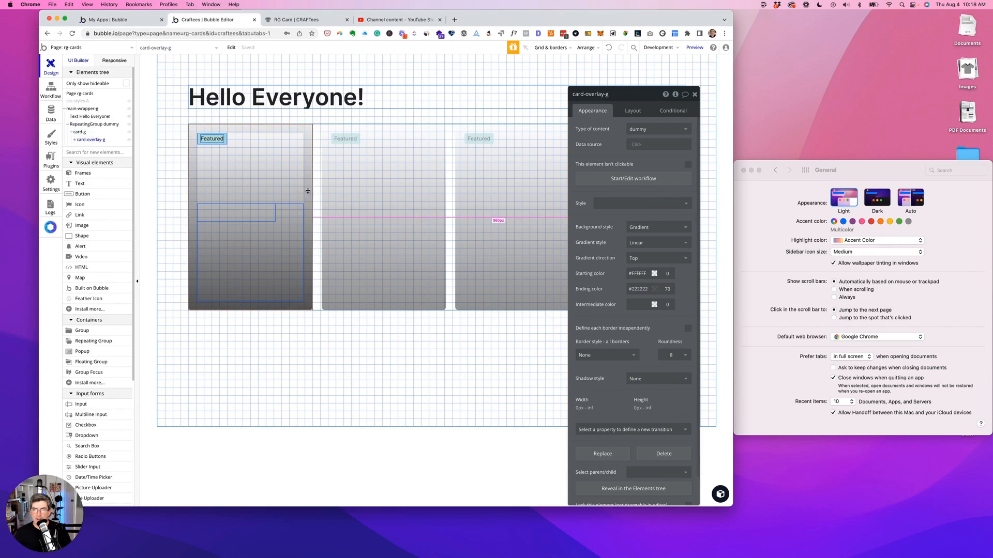
click(640, 146)
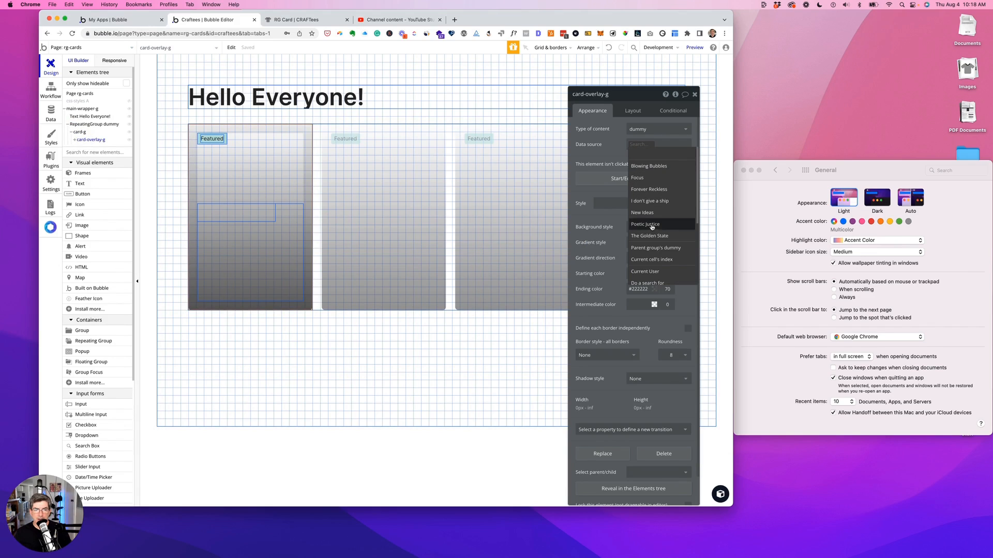
click(650, 249)
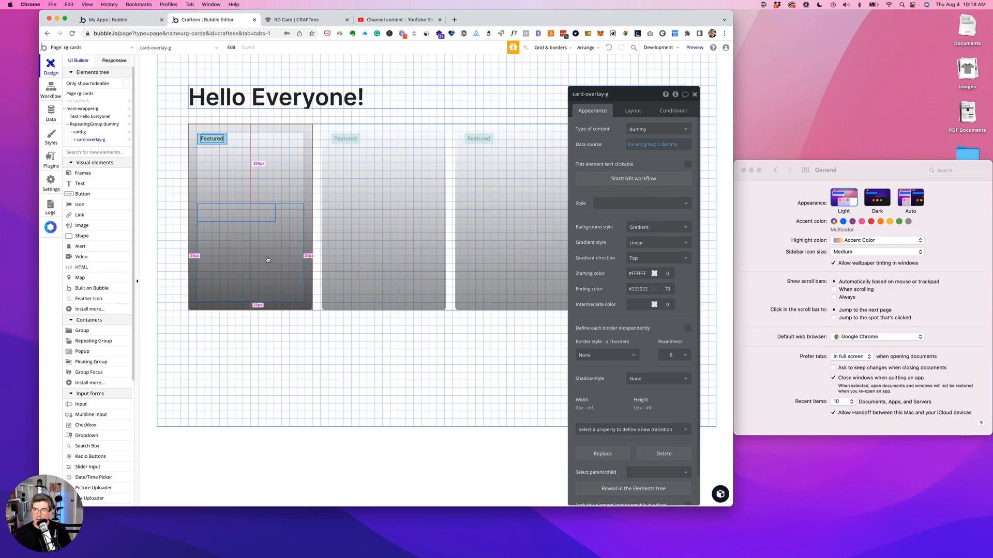
Step: Set card-contents-g's type of content to dummy and its data source to Parent group's dummy
click(297, 266)
click(666, 130)
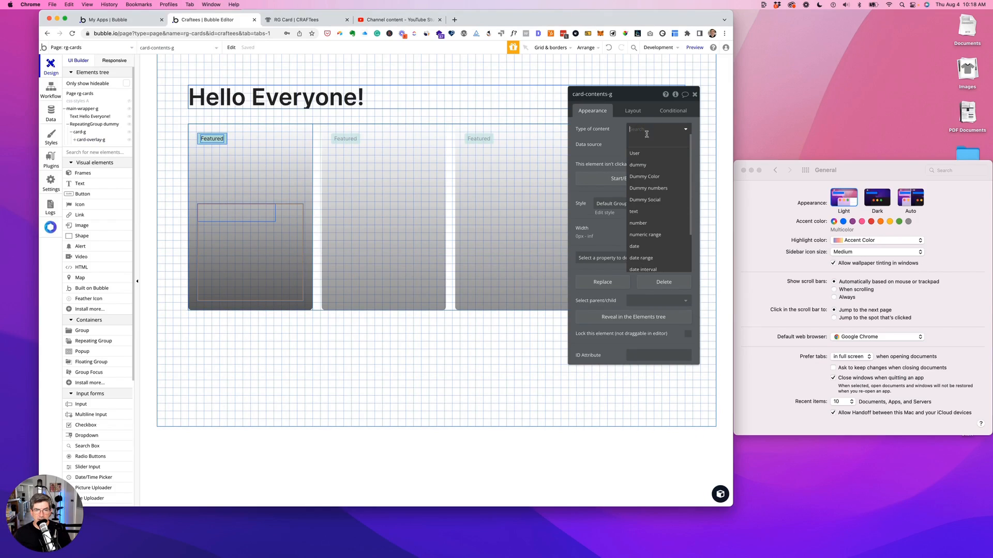
click(645, 164)
click(644, 143)
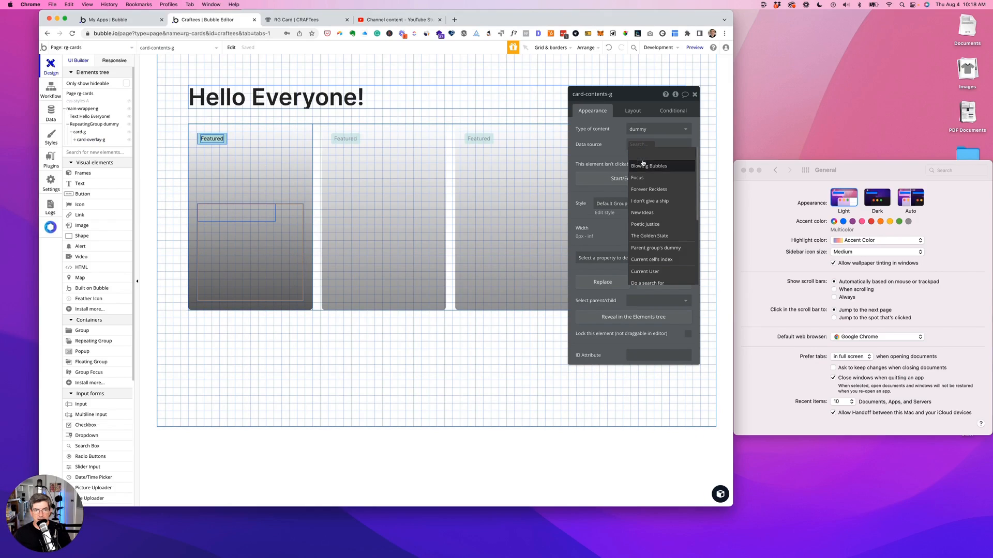
click(646, 247)
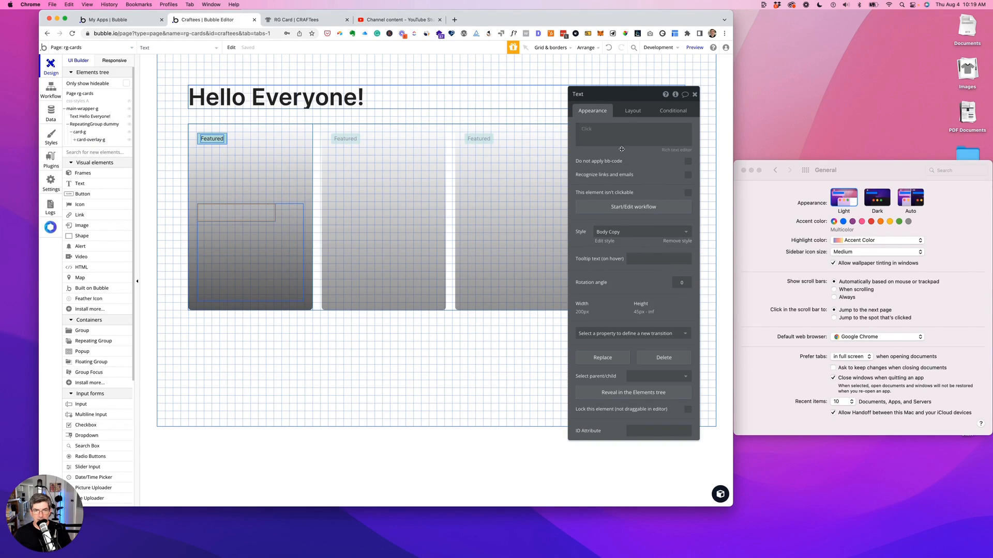
Step: Set the dynamic expression of the text in card-contents-g to Parent group's dummy's Display
click(595, 132)
click(598, 150)
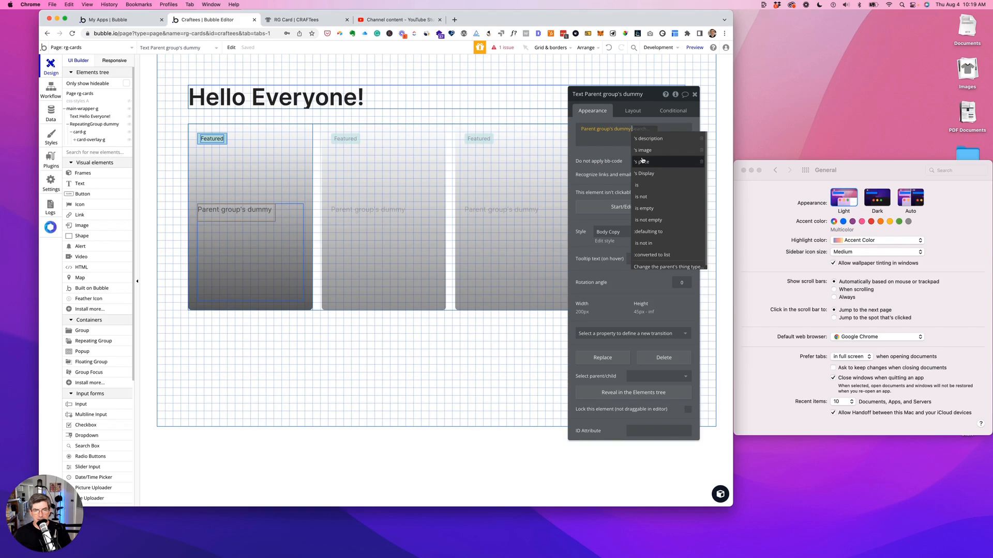
click(646, 173)
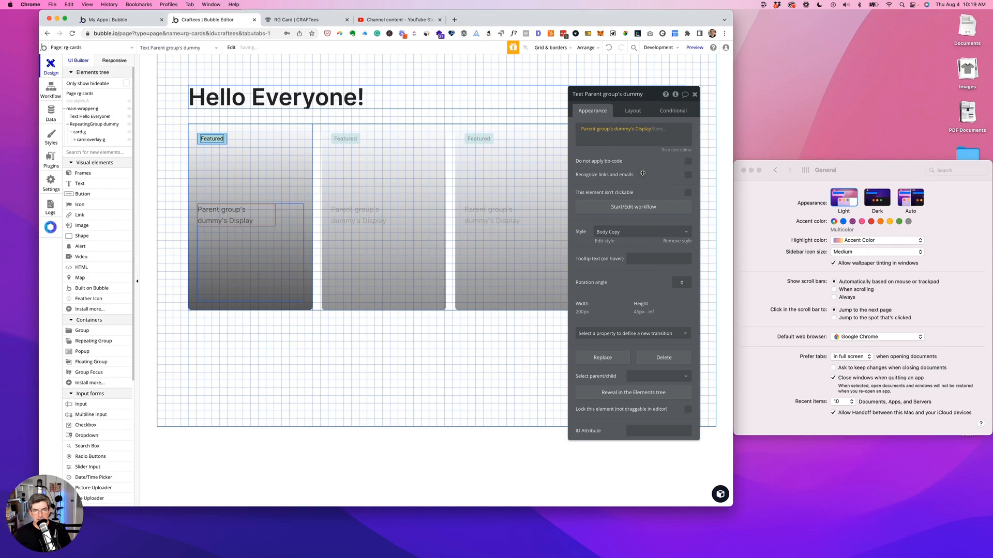
Step: Make the card's dynamic text non-fixed in width, with its minimum width and minimum height both set to 0
click(635, 115)
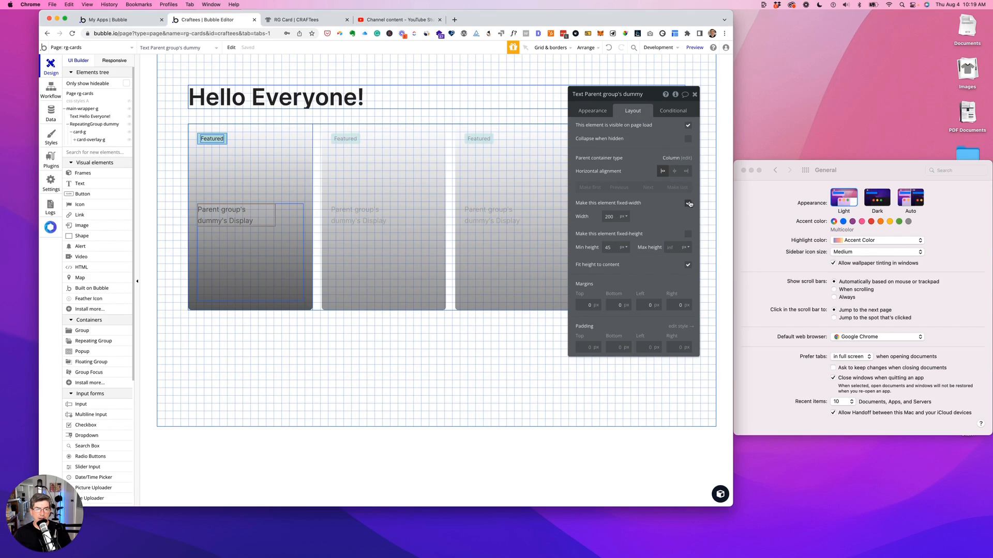
click(687, 203)
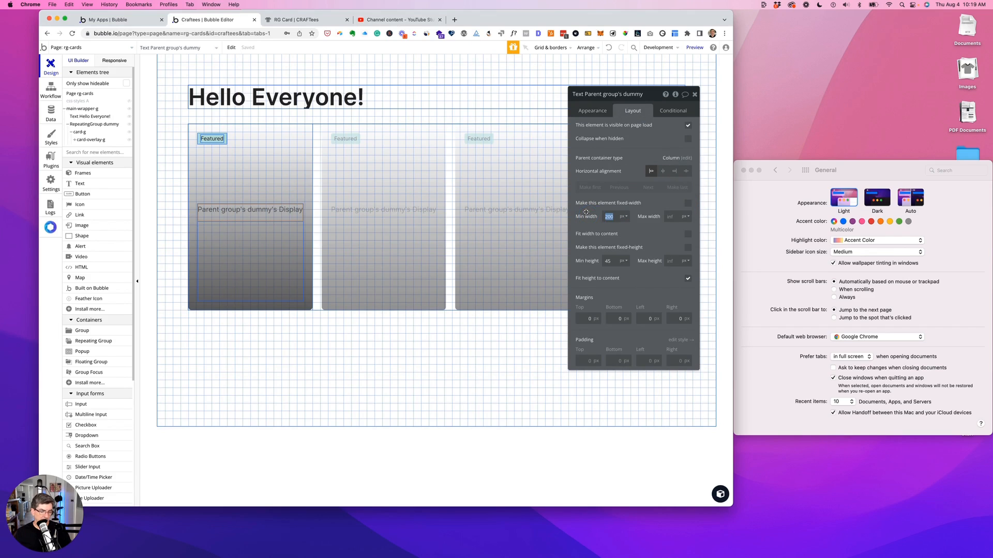
text(0)
key(Tab)
key(Tab)
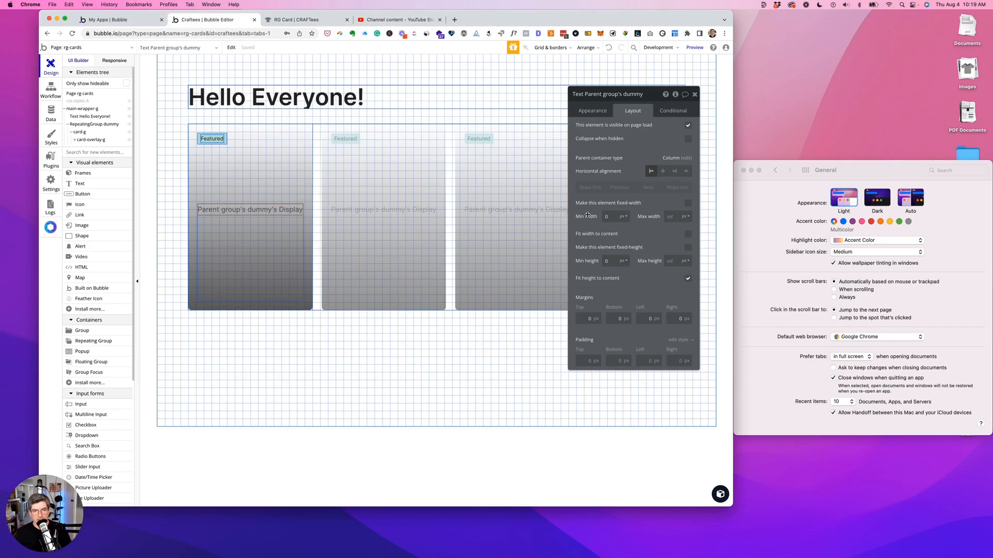
Step: Apply the Section Title style to the dynamic text in card-contents-g
click(592, 111)
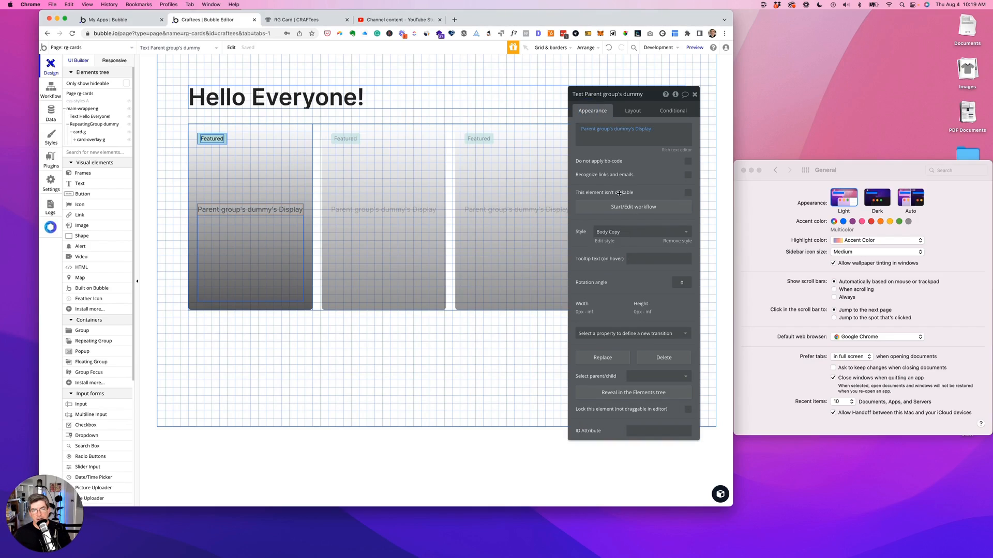
click(615, 233)
scroll(610, 321, down, 5)
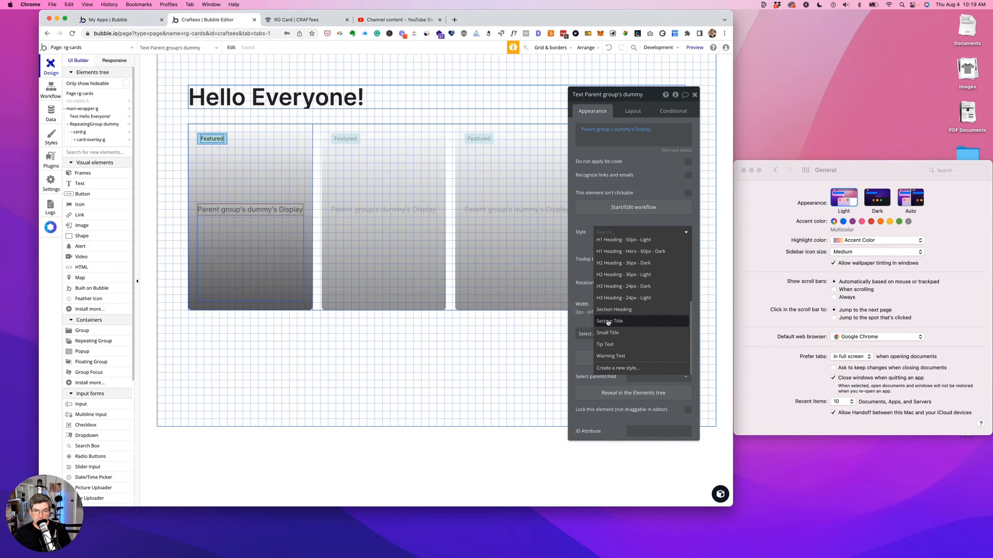
click(608, 321)
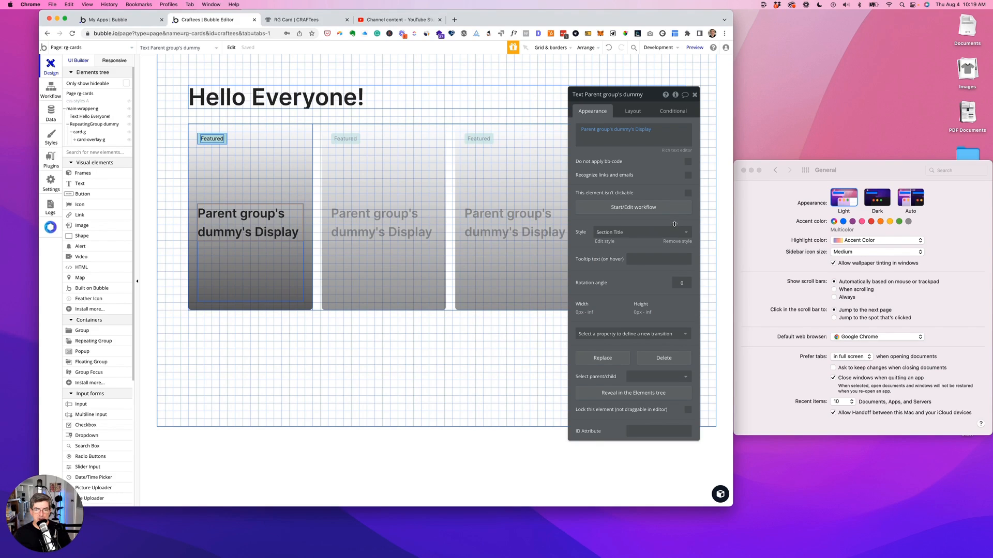
Step: Look through the available text styles and examine the card title's styling in the featured-items-section reusable element
click(632, 233)
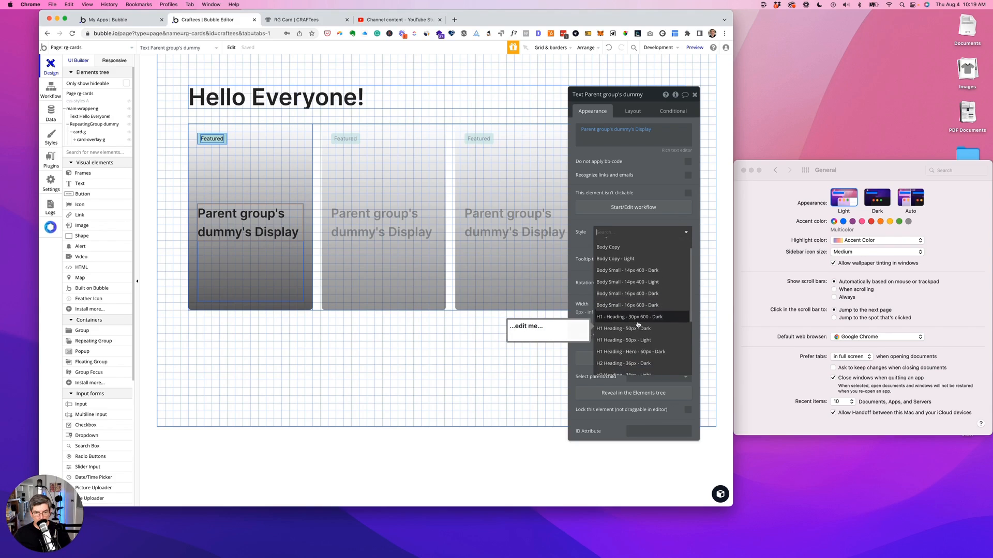
scroll(638, 324, down, 5)
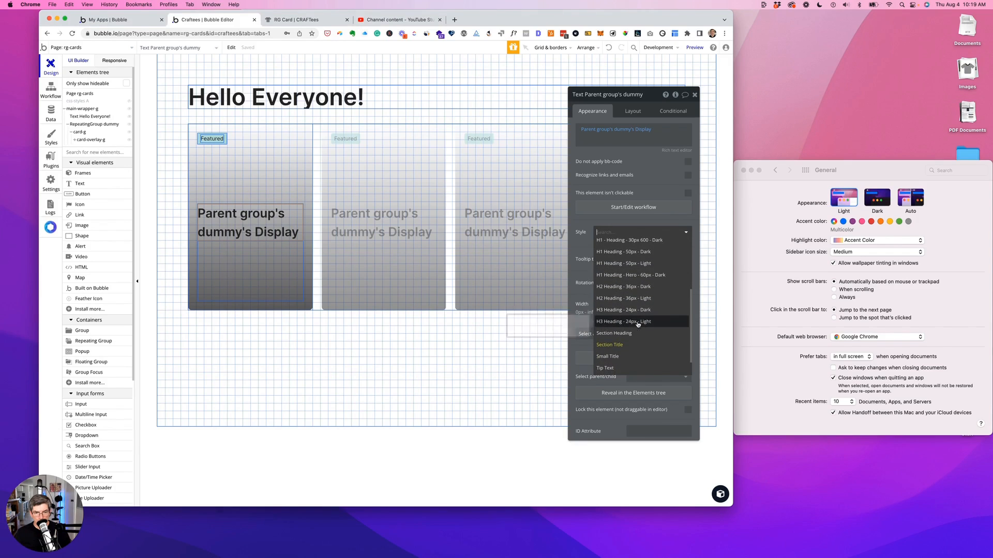
scroll(637, 325, down, 2)
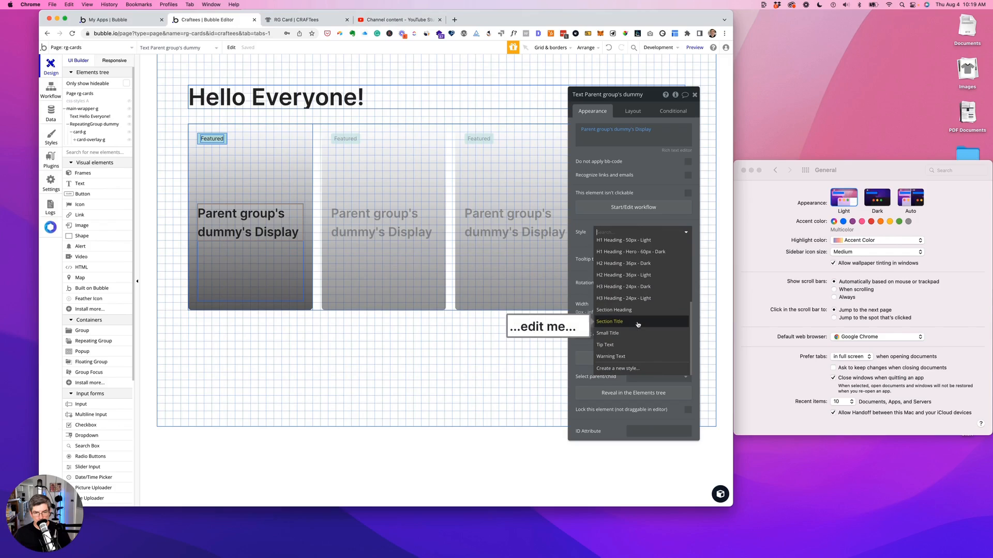
scroll(637, 325, up, 5)
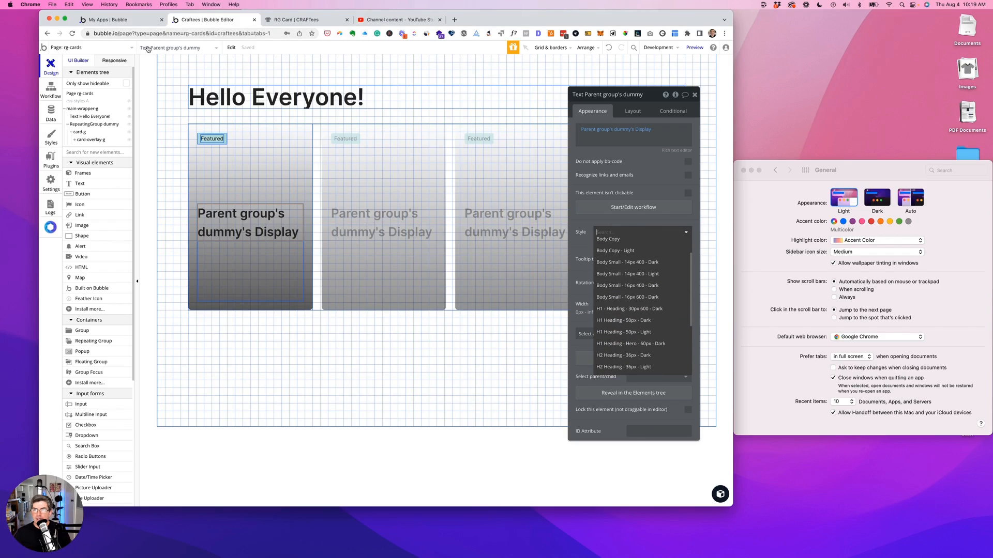
click(128, 48)
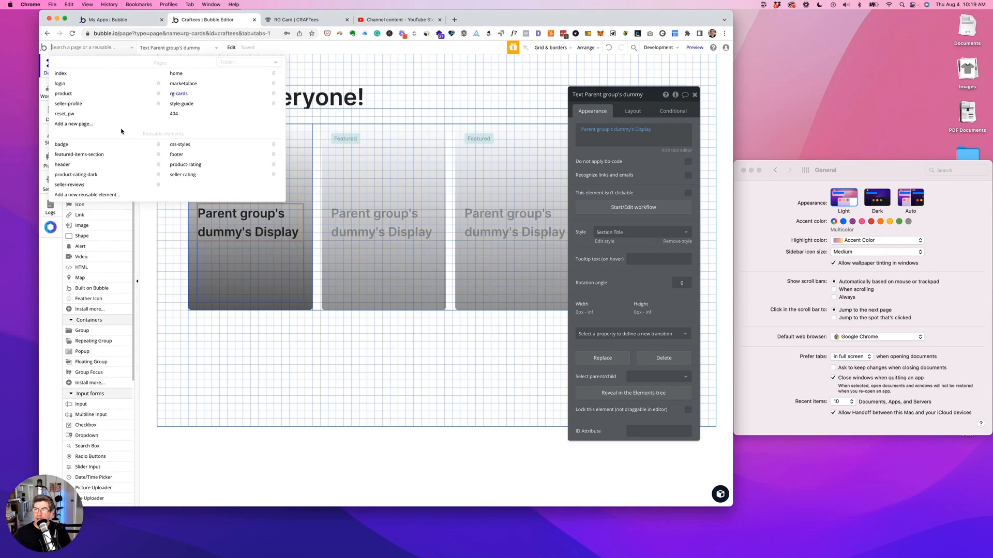
click(93, 157)
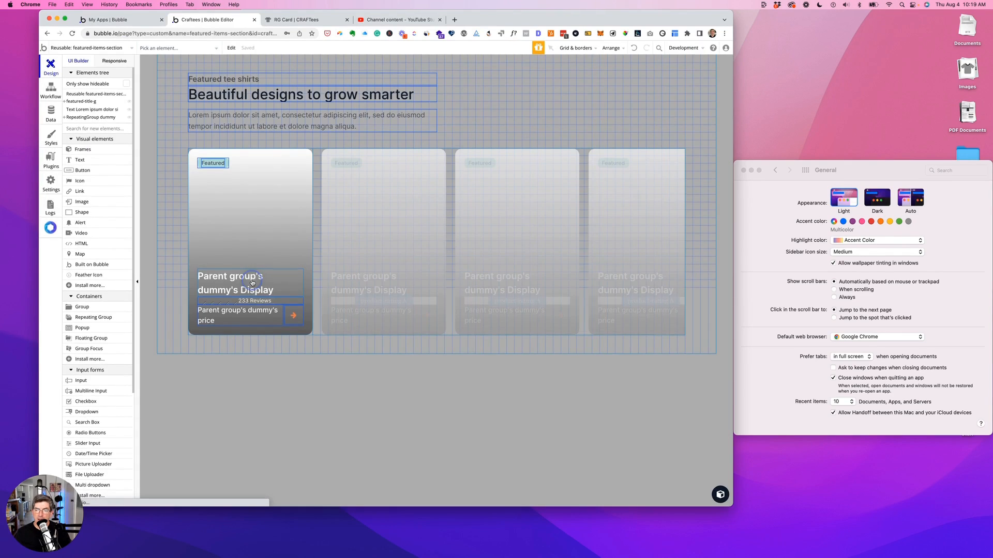
double_click(252, 279)
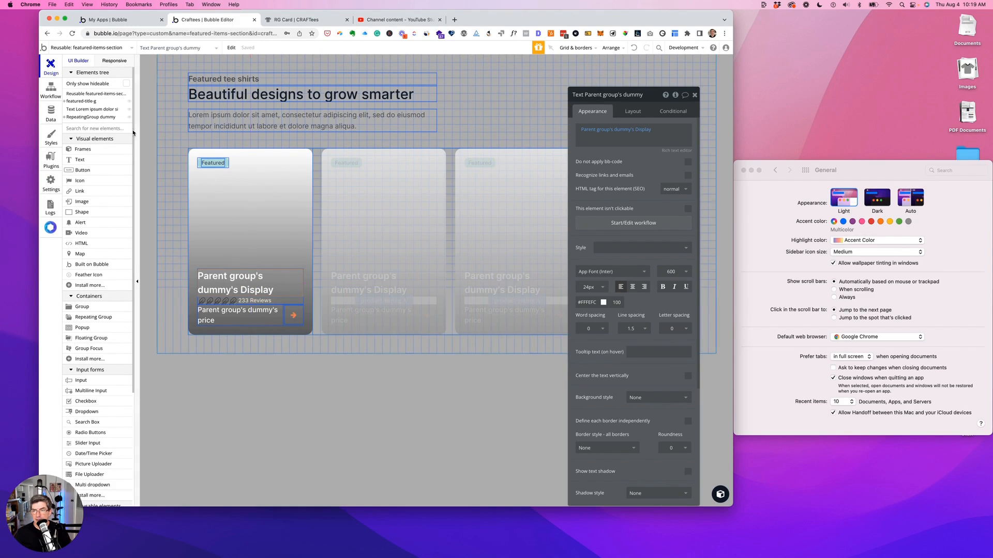
Step: Return to the rg-cards page and detach the Section Title style from the card's dynamic text
click(96, 47)
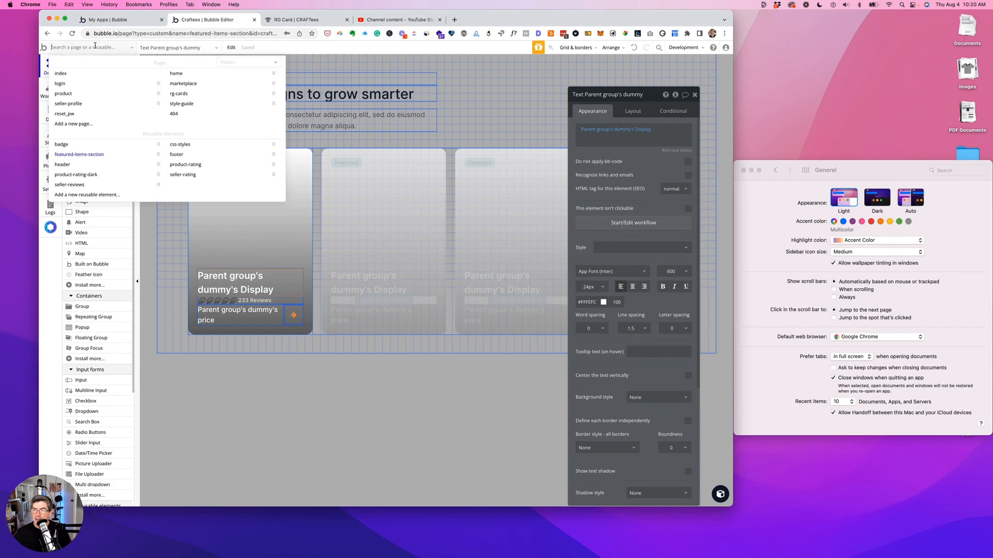
click(178, 94)
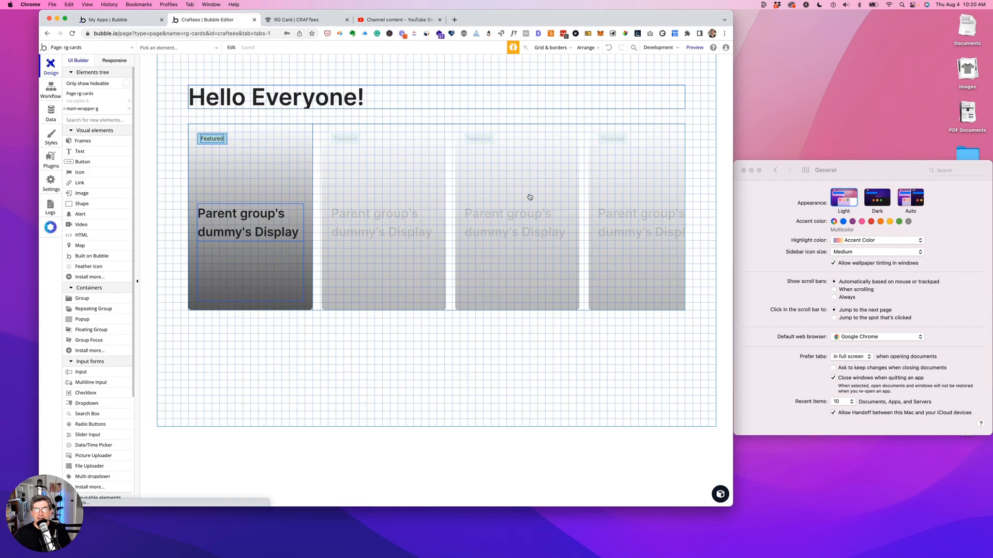
double_click(241, 221)
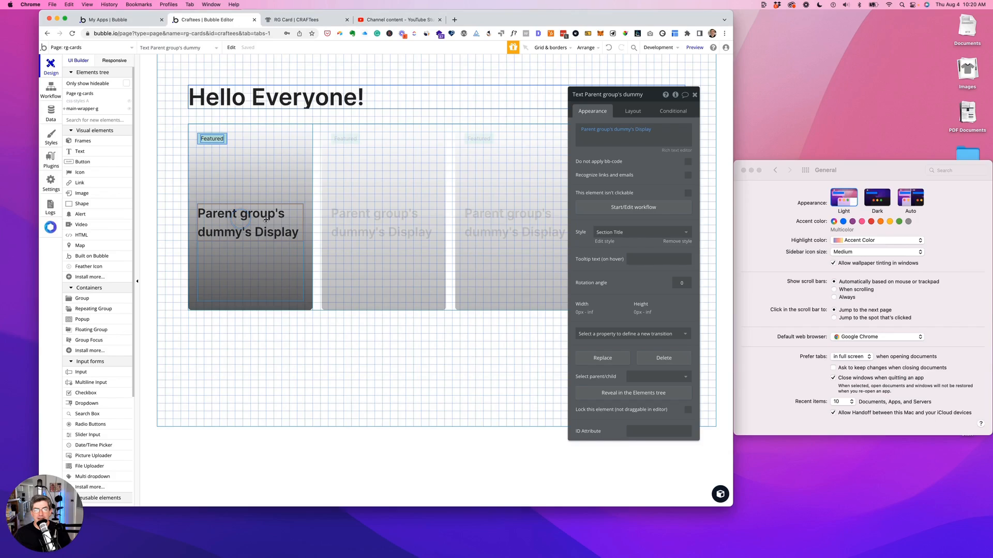
click(677, 242)
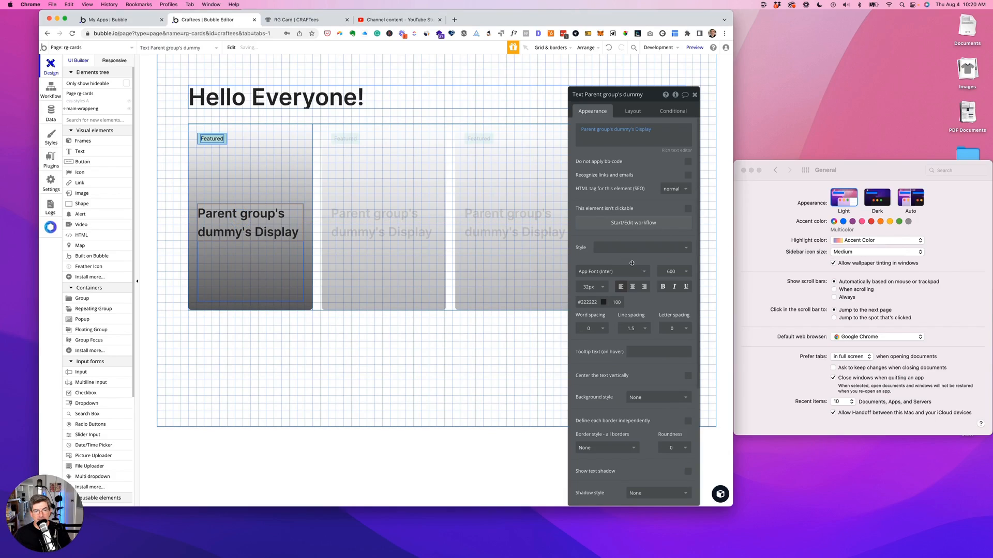
Step: Open the font color of the card's dynamic text for editing
click(604, 302)
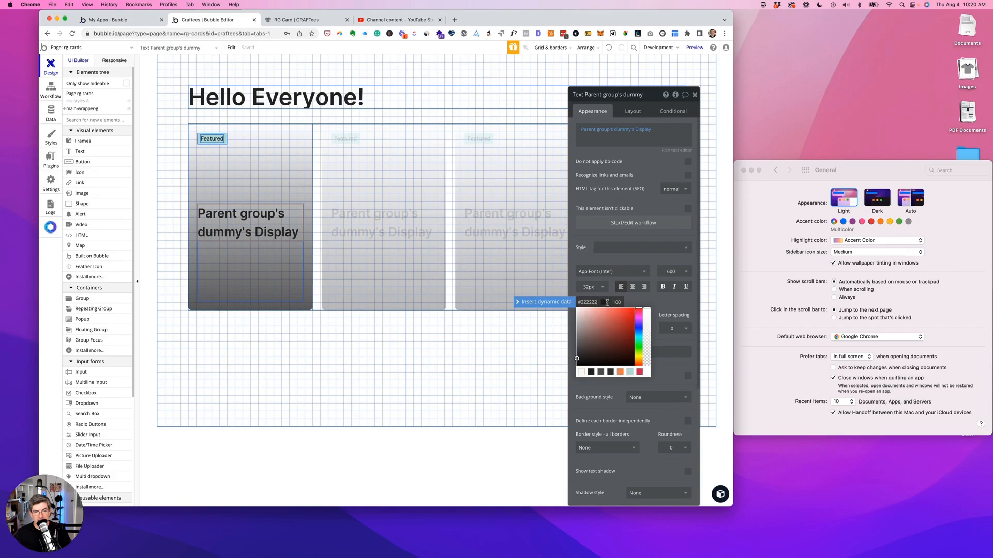
drag(597, 302, 582, 303)
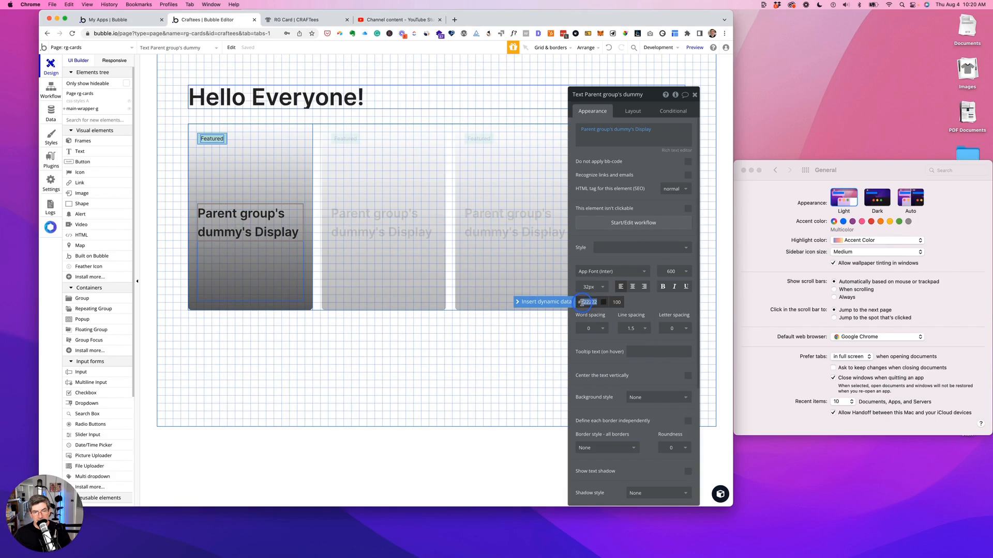
click(603, 302)
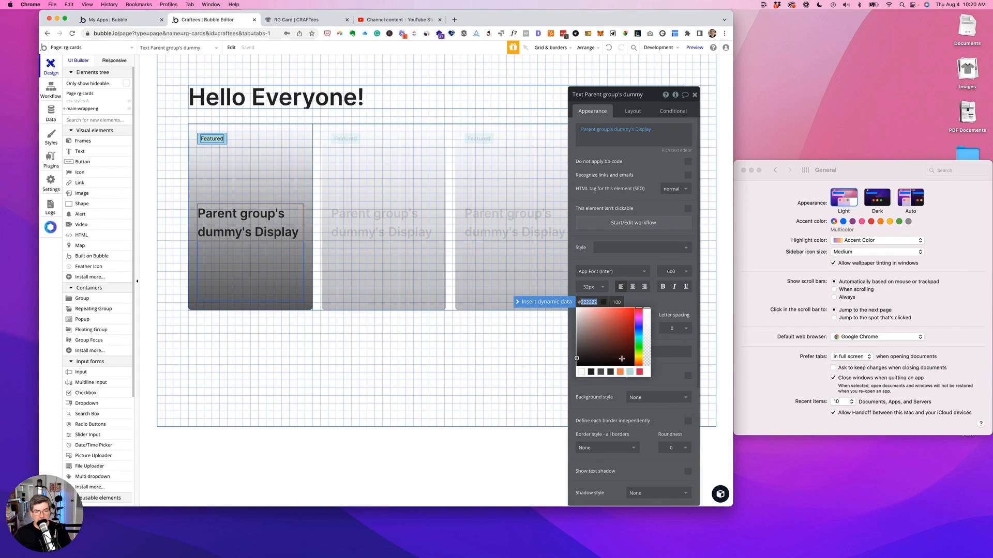
Step: Set the card title text's font color to #FFFEFC
click(582, 372)
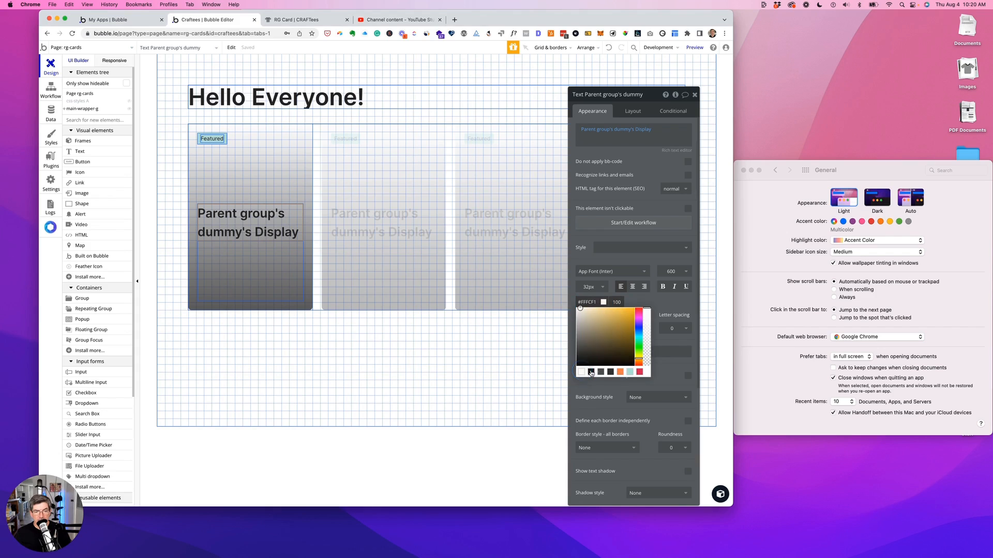
drag(596, 302, 589, 302)
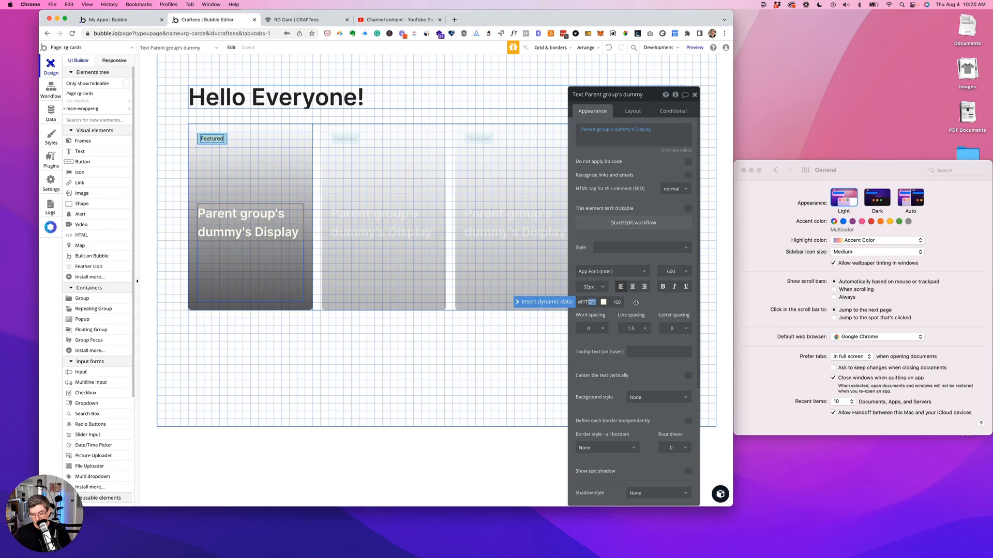
text(EFC)
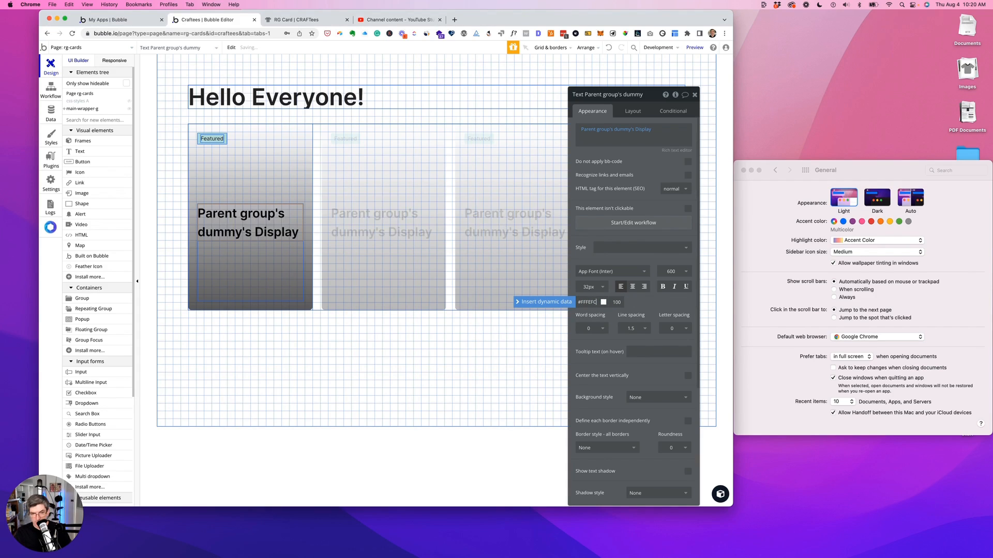
click(646, 303)
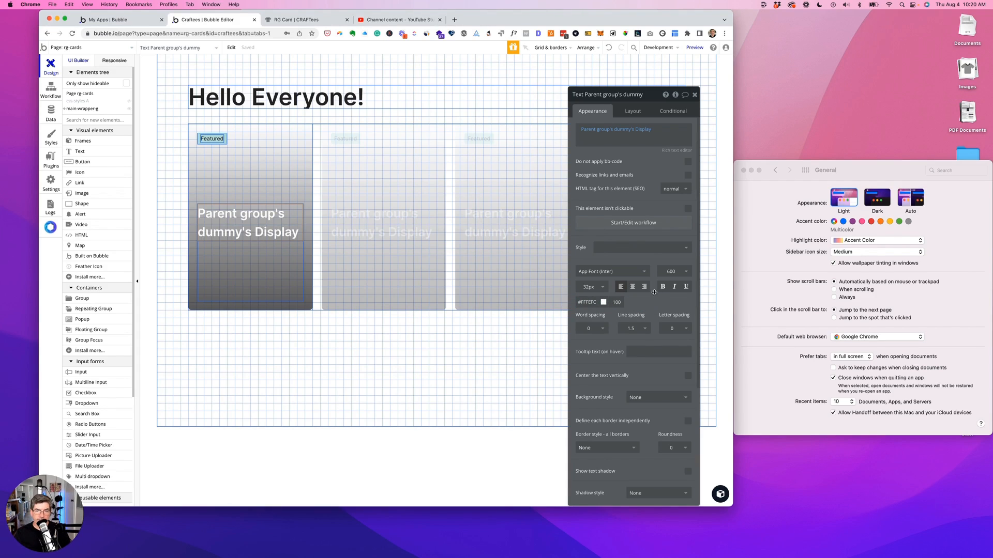
Step: Set the card title's font size to 24px and its line spacing to 1.1
click(603, 288)
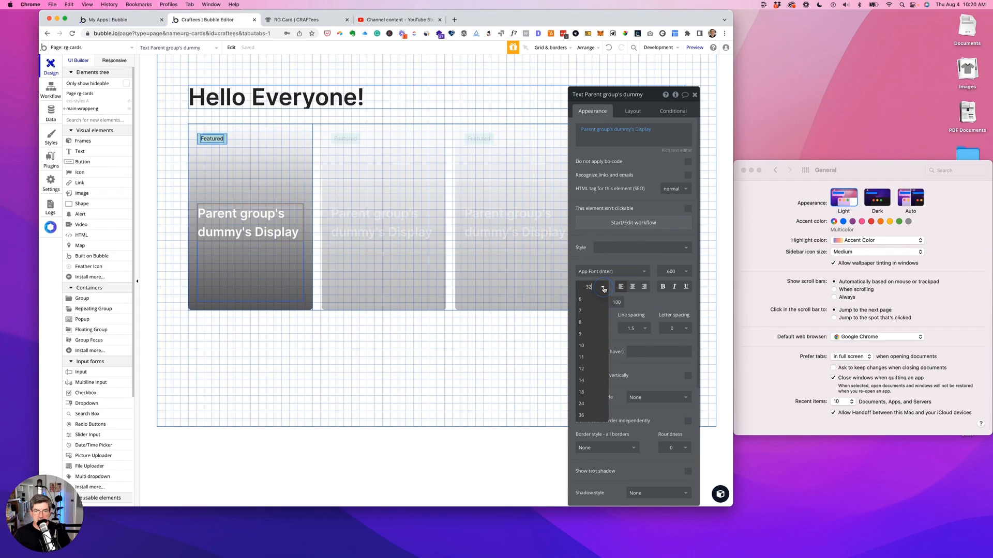
click(583, 403)
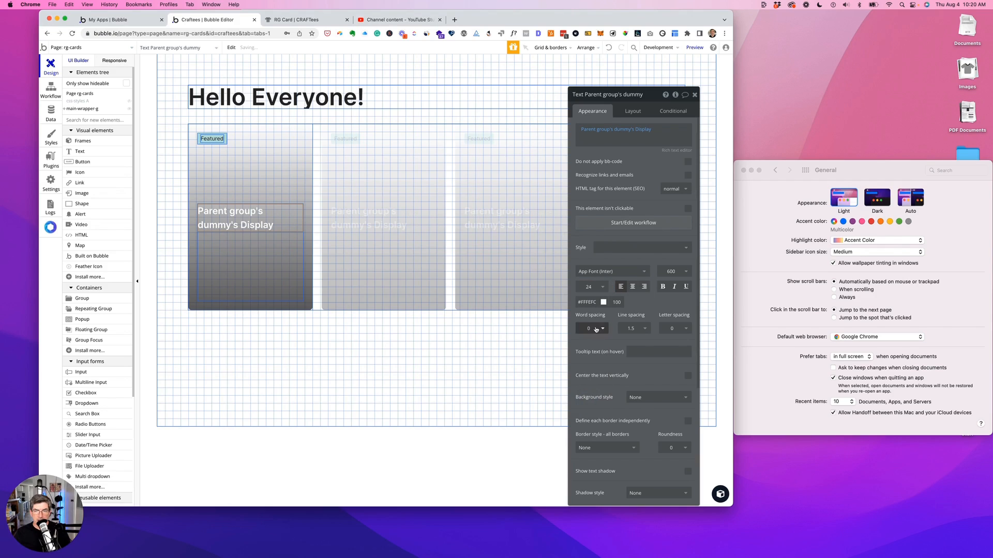
click(643, 329)
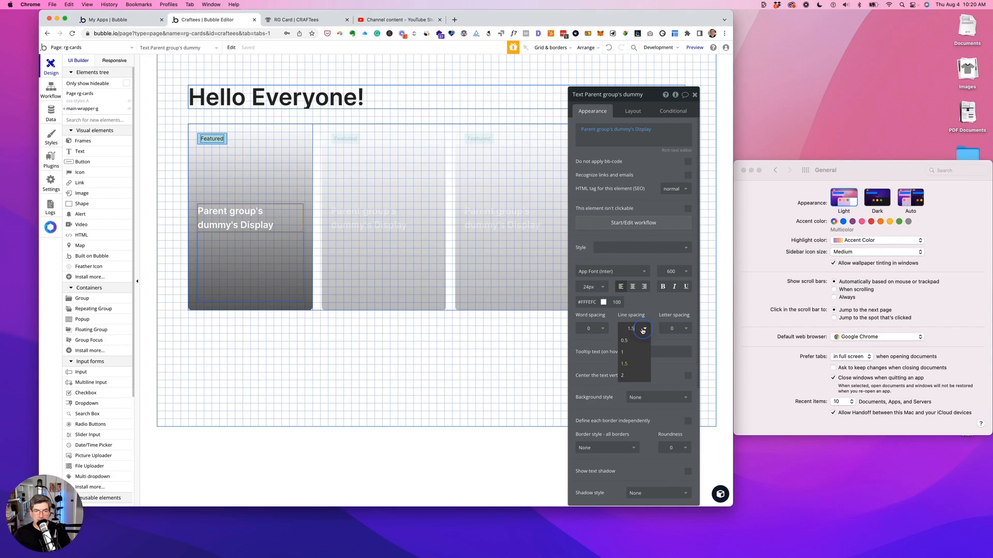
drag(630, 328, 664, 328)
text(1)
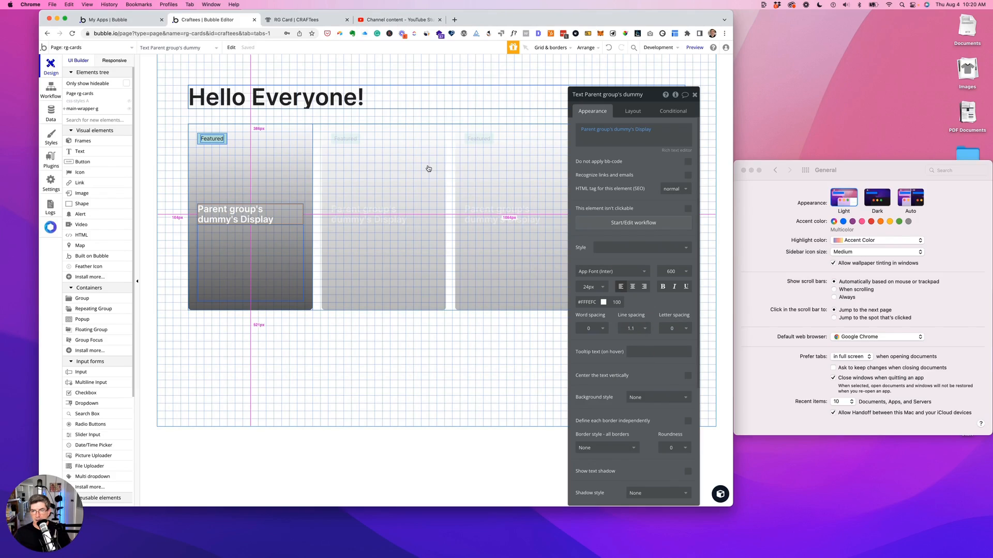
Step: Examine the titles across the whole row of cards in the page preview, then return to the editor
click(318, 19)
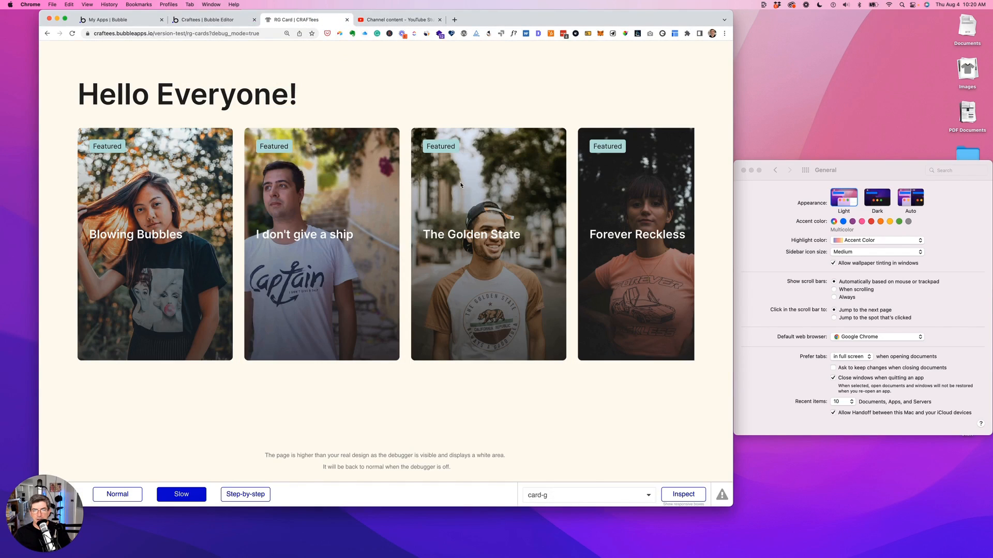
scroll(460, 182, right, 10)
scroll(460, 181, right, 3)
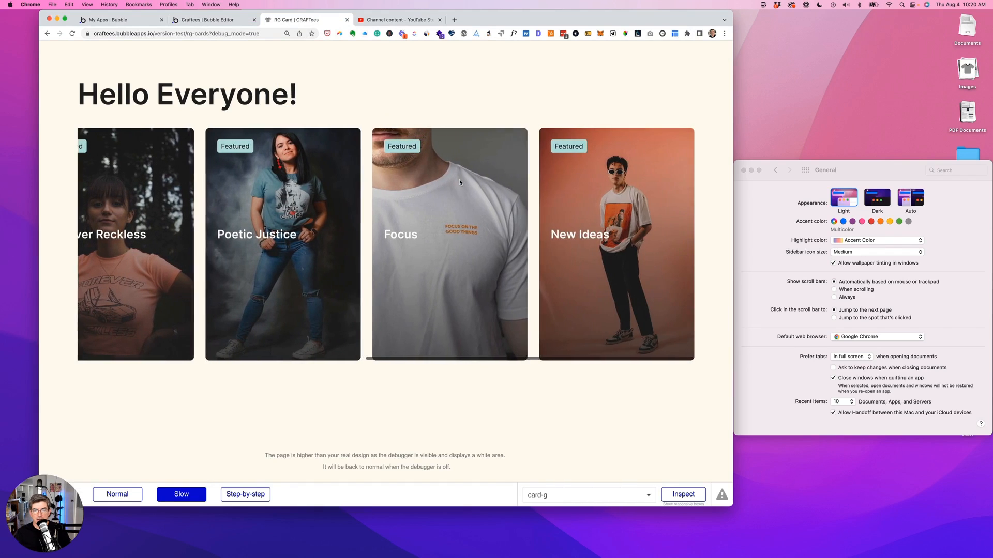
scroll(461, 182, left, 8)
scroll(464, 183, left, 4)
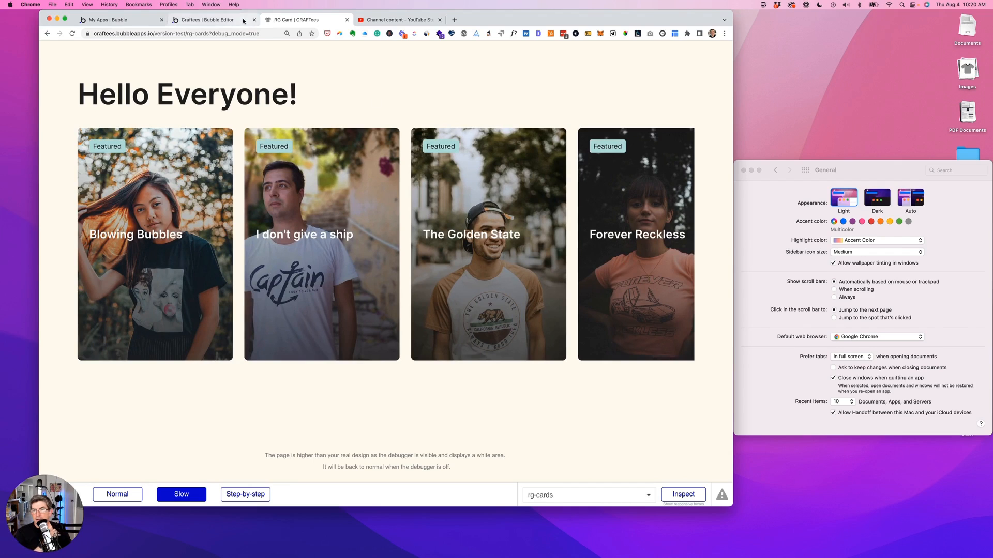
click(215, 20)
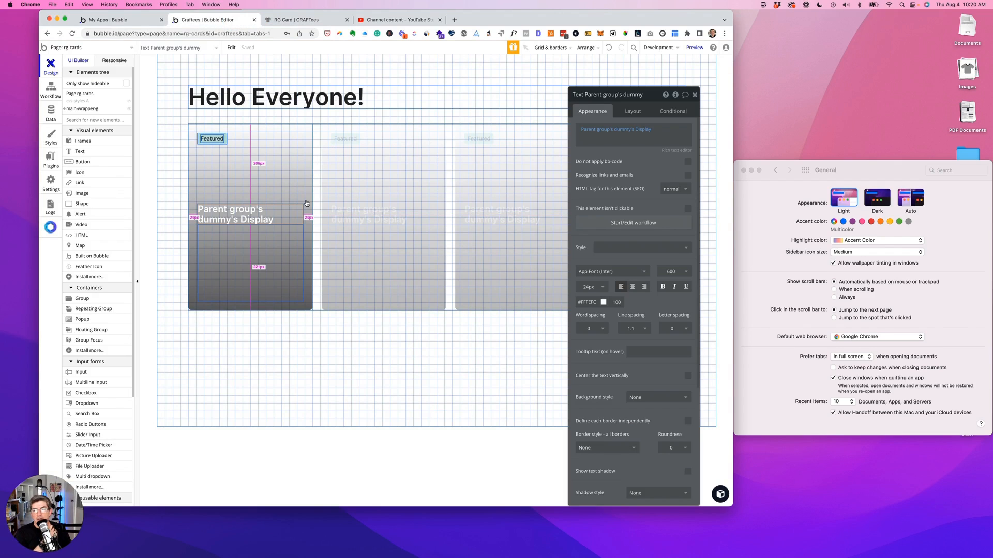
Step: Set the card title's font size to 28px and briefly check the preview page
click(590, 288)
drag(592, 287, 579, 284)
text(2)
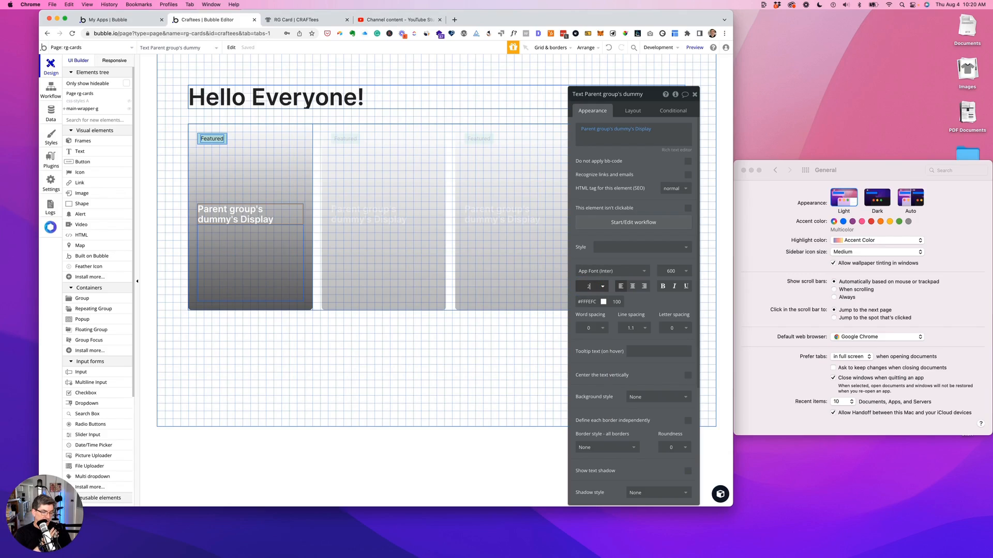
text(8)
key(Return)
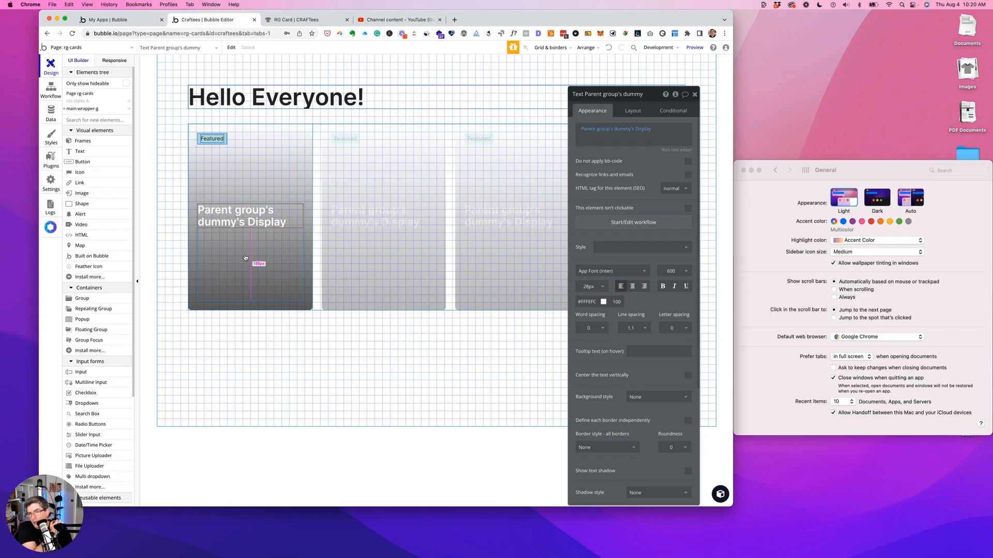
click(286, 19)
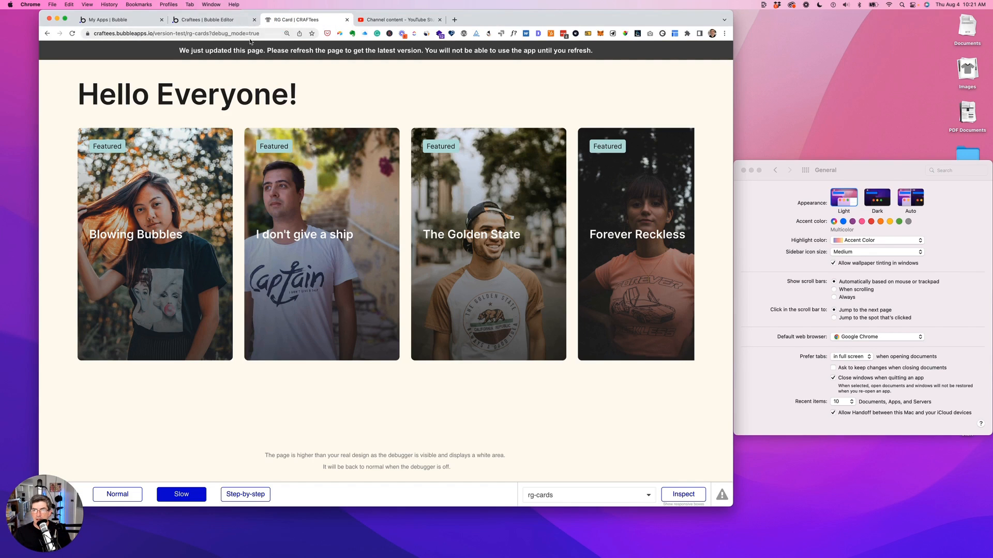
click(230, 20)
Step: Place the product-rating reusable element below the title in the first card
click(80, 47)
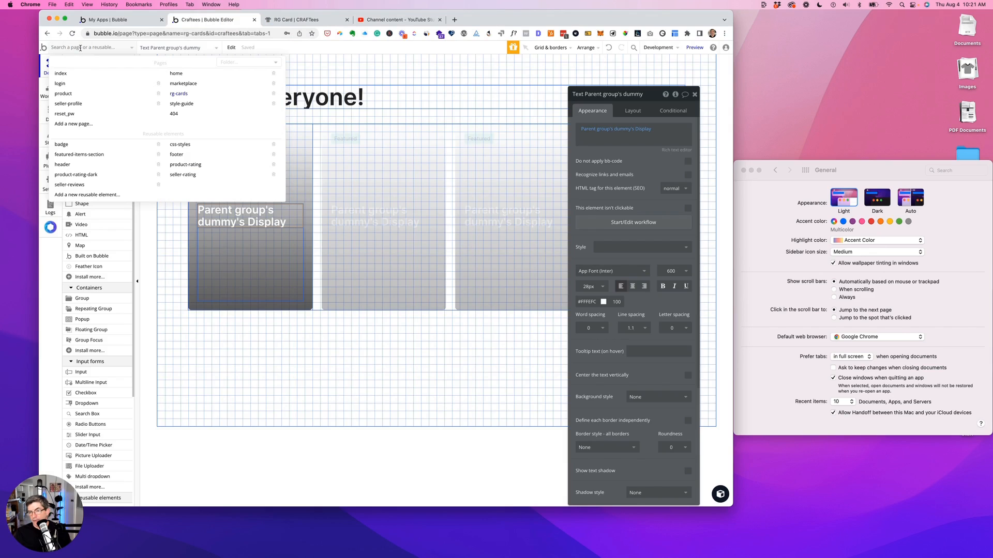
click(80, 47)
scroll(121, 330, down, 4)
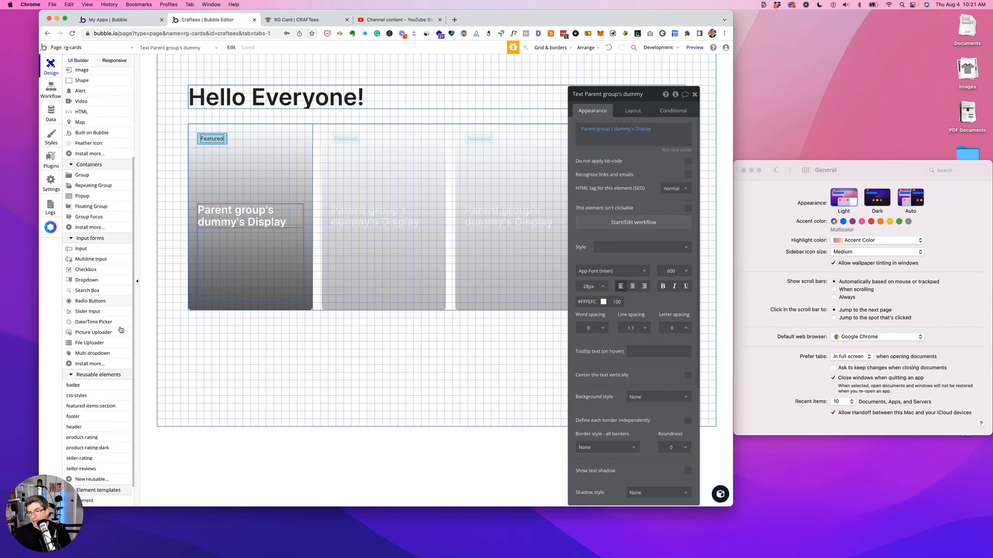
scroll(121, 330, down, 2)
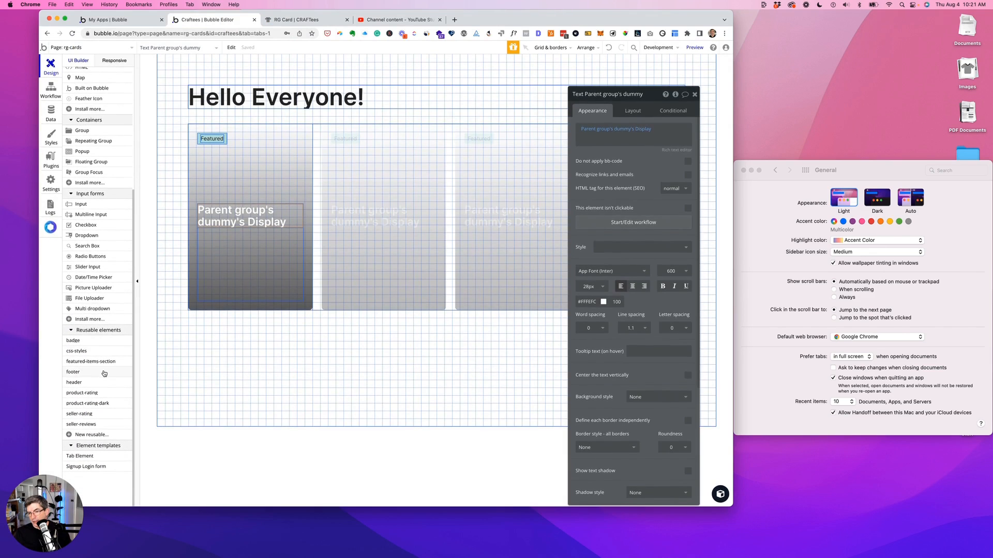
mouse_move(72, 407)
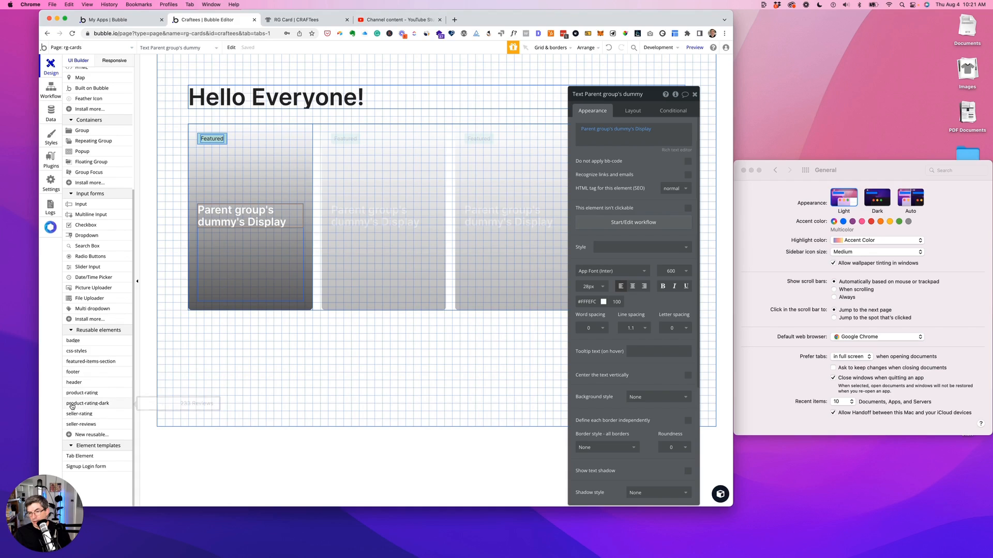
drag(71, 396, 222, 289)
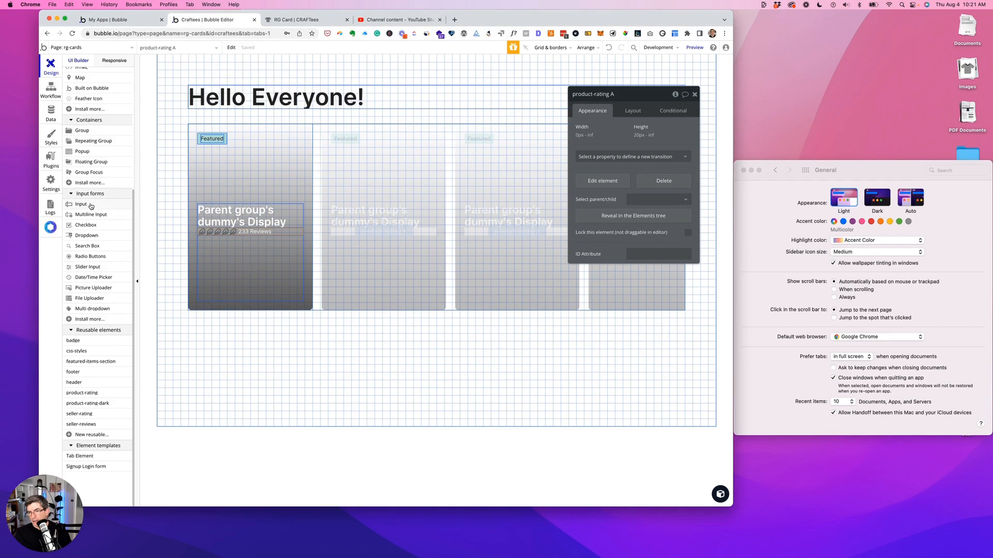
Step: Add a group below the product rating in the first card and name it price-link-g
scroll(89, 204, up, 2)
scroll(89, 204, up, 8)
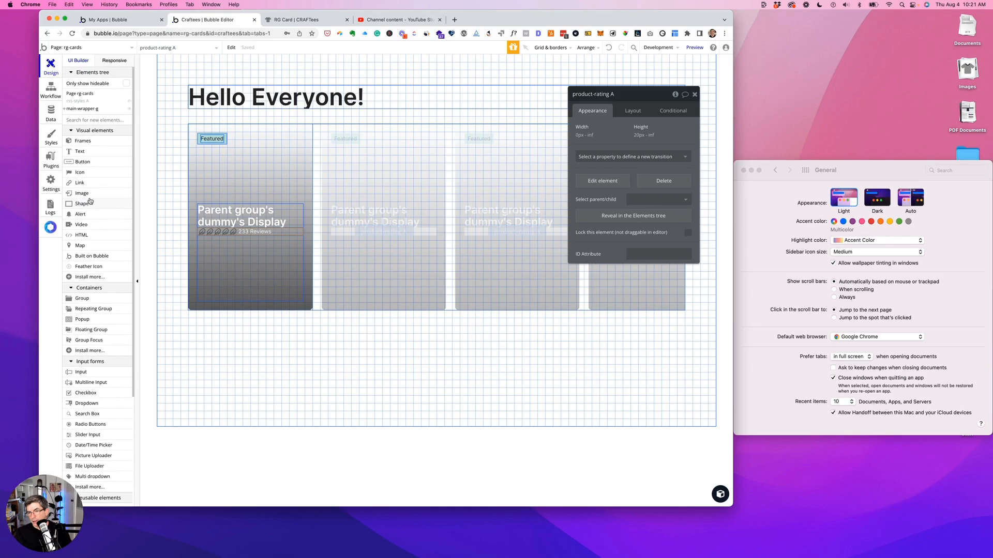
click(81, 298)
click(217, 247)
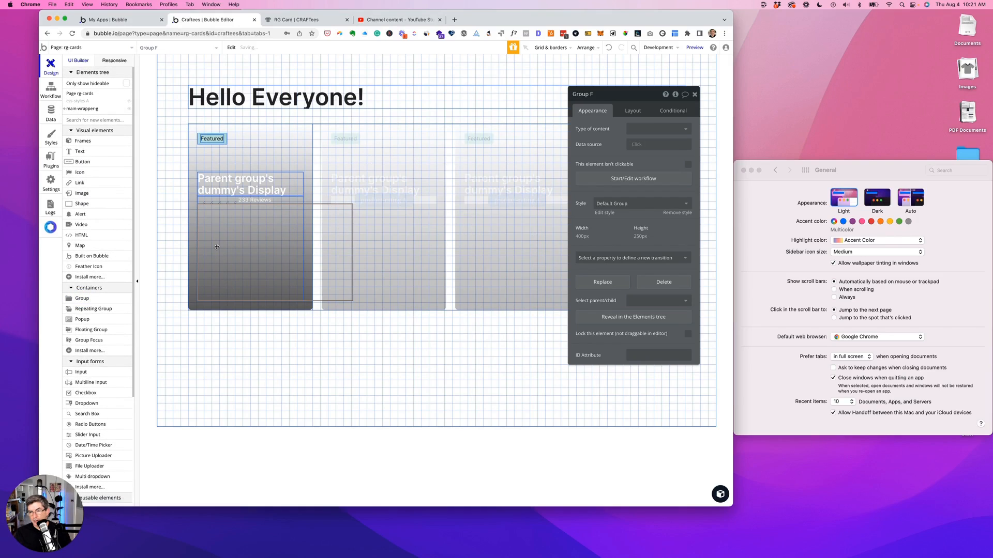
click(588, 96)
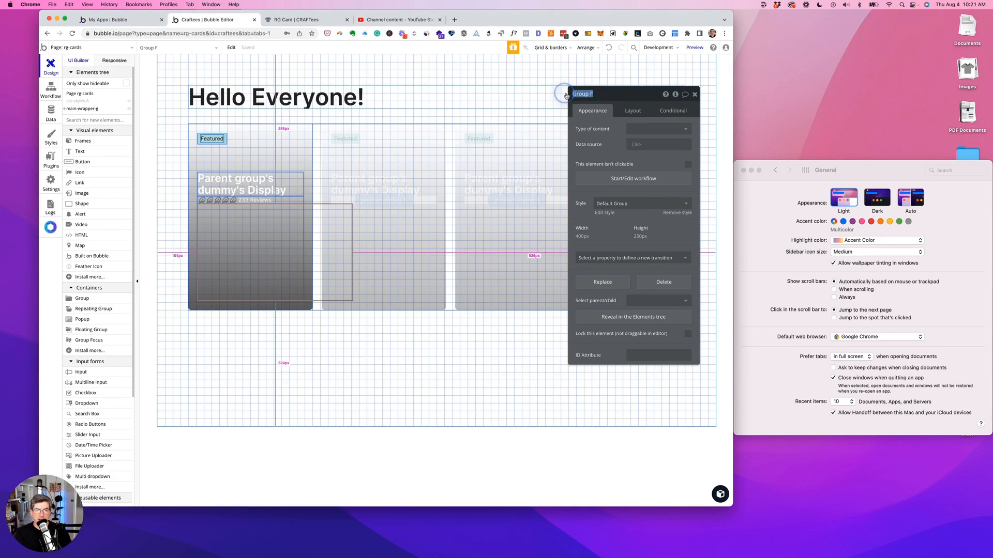
text(p)
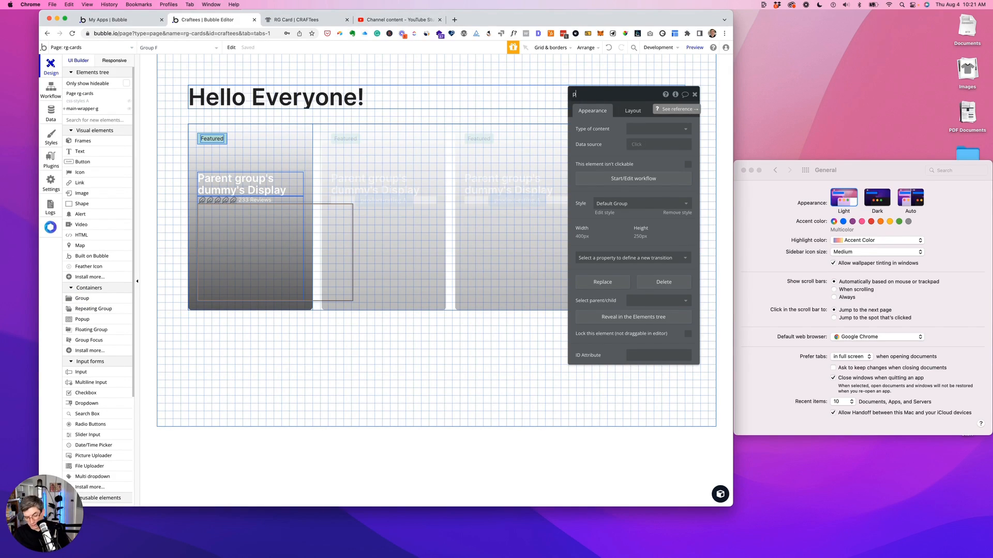
text(rice-li)
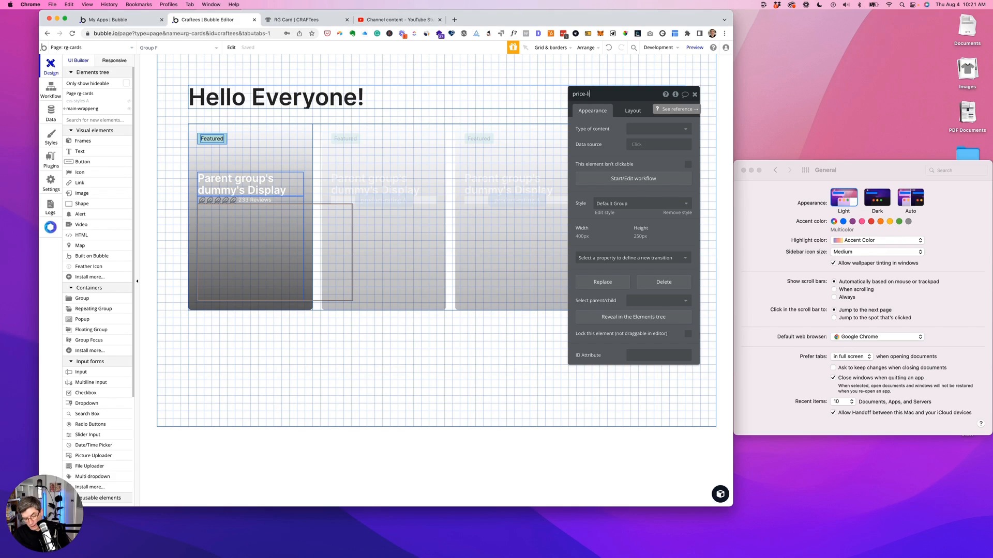
text(nk-g)
key(Return)
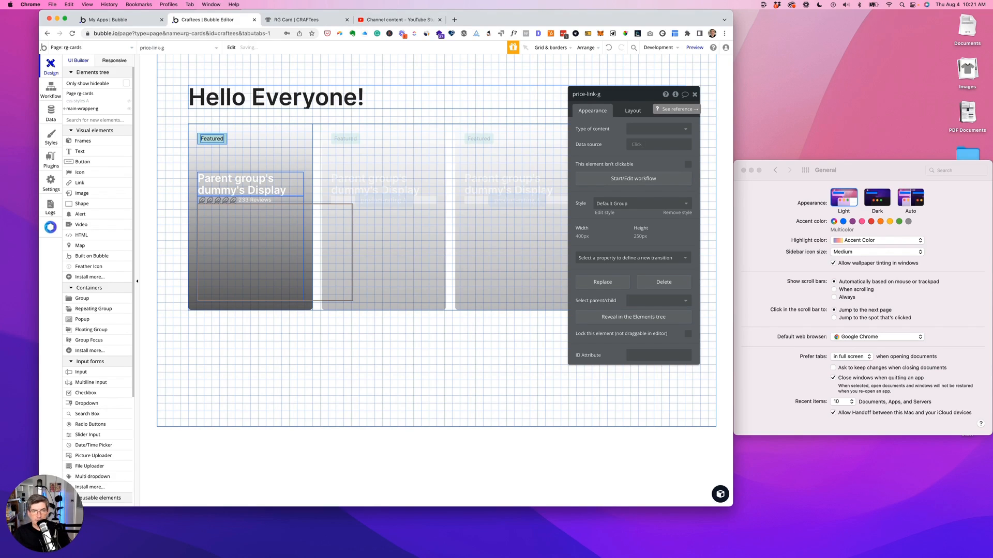
Step: Give the price-link-g group a Row container layout and a minimum width of 0
click(627, 111)
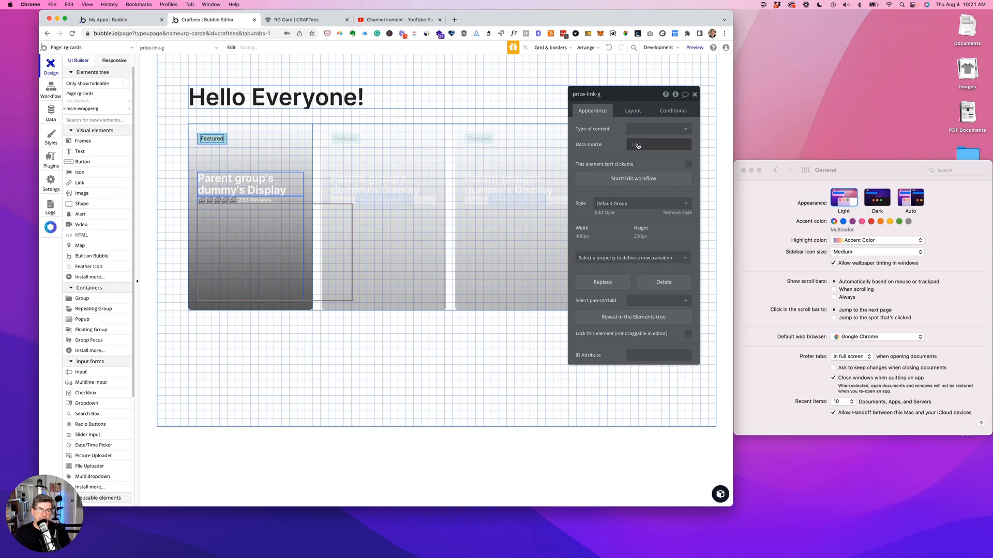
click(641, 129)
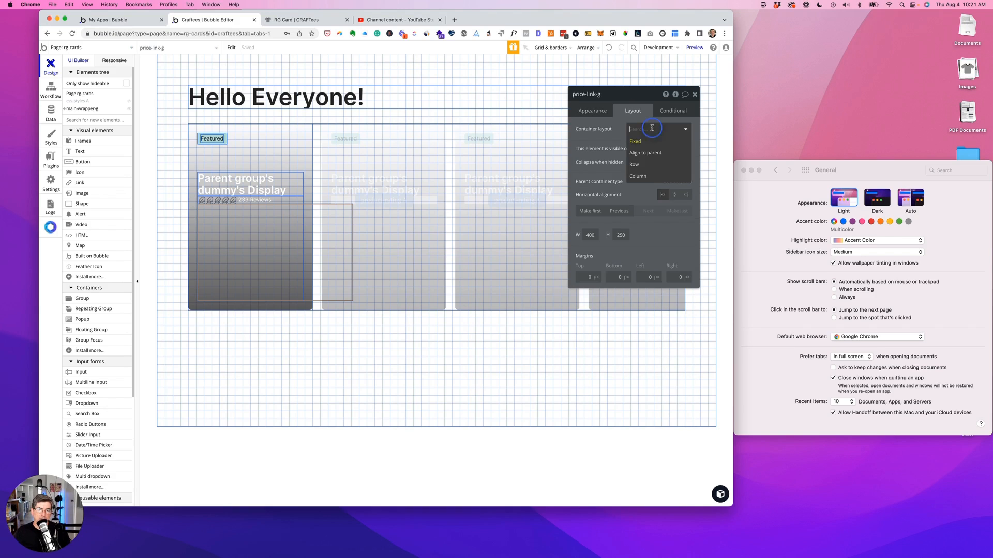
click(638, 166)
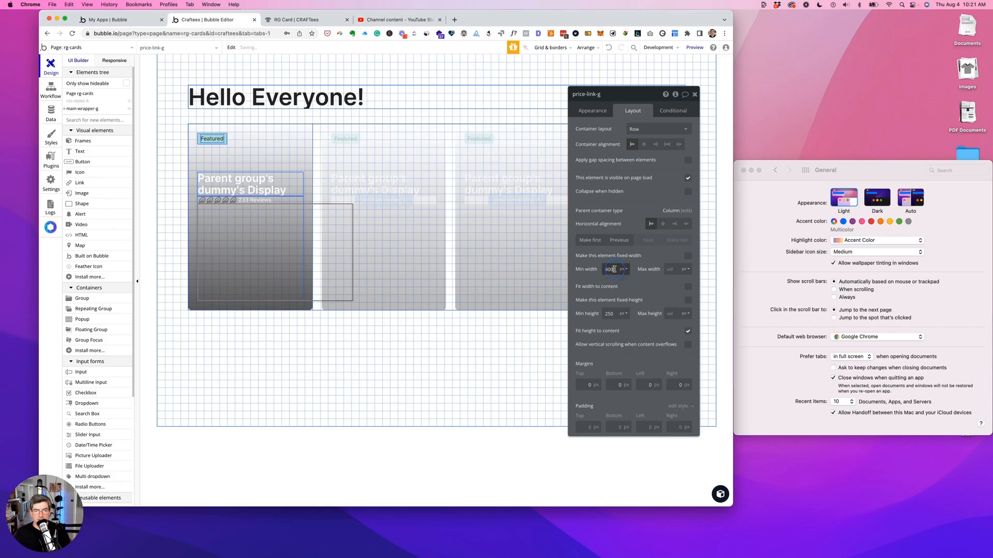
drag(614, 268, 591, 265)
text(0)
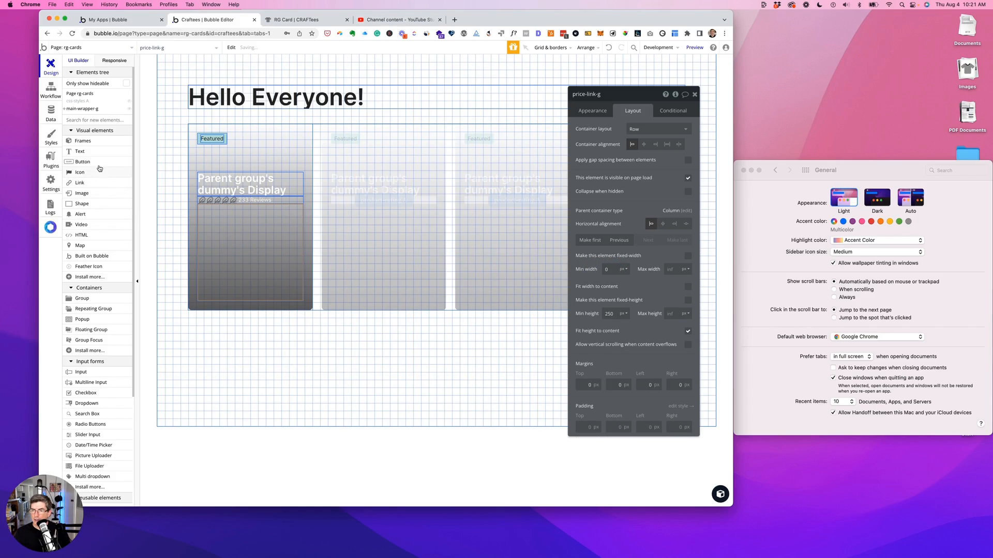
Step: Add a text element inside the price-link-g group and fill it with the dynamic data Parent group's Thing
click(78, 154)
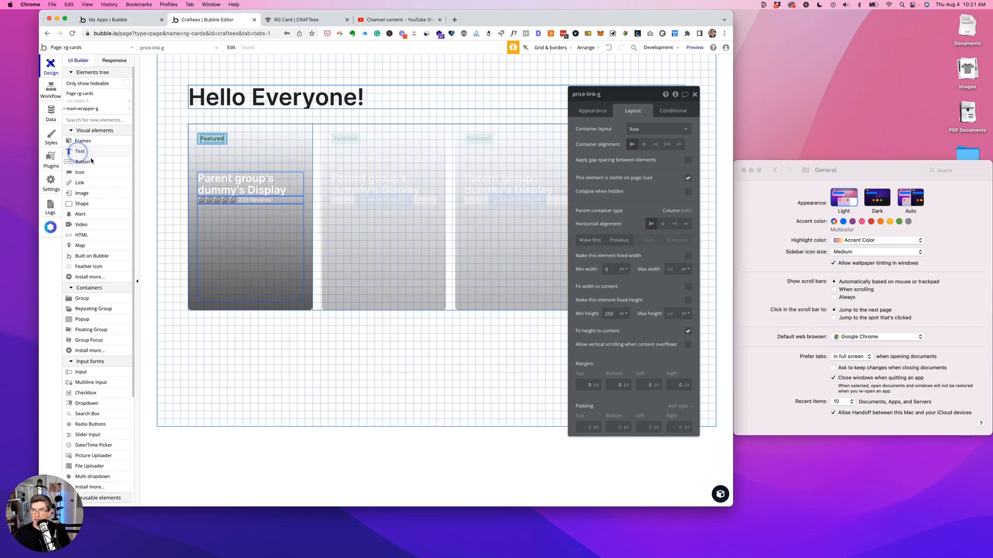
click(214, 215)
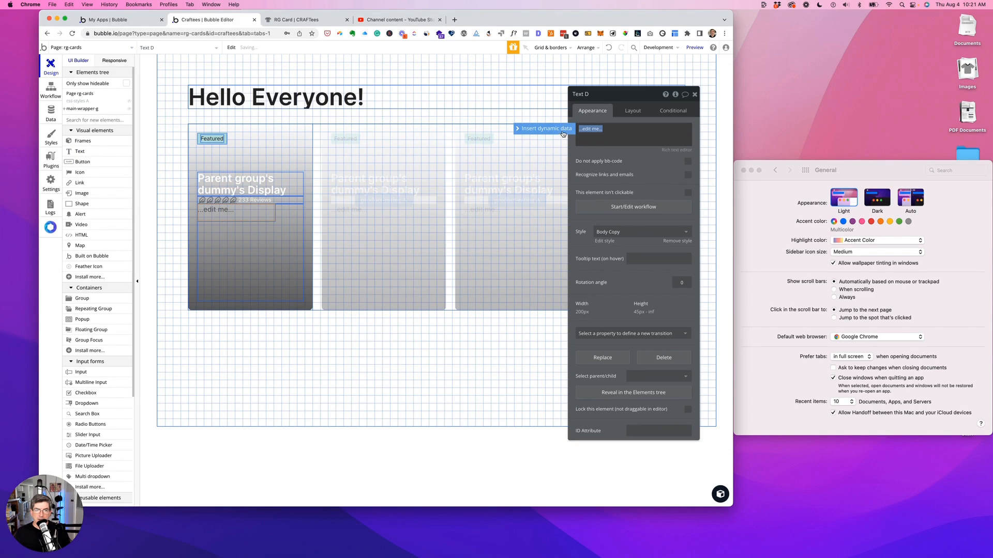
click(562, 129)
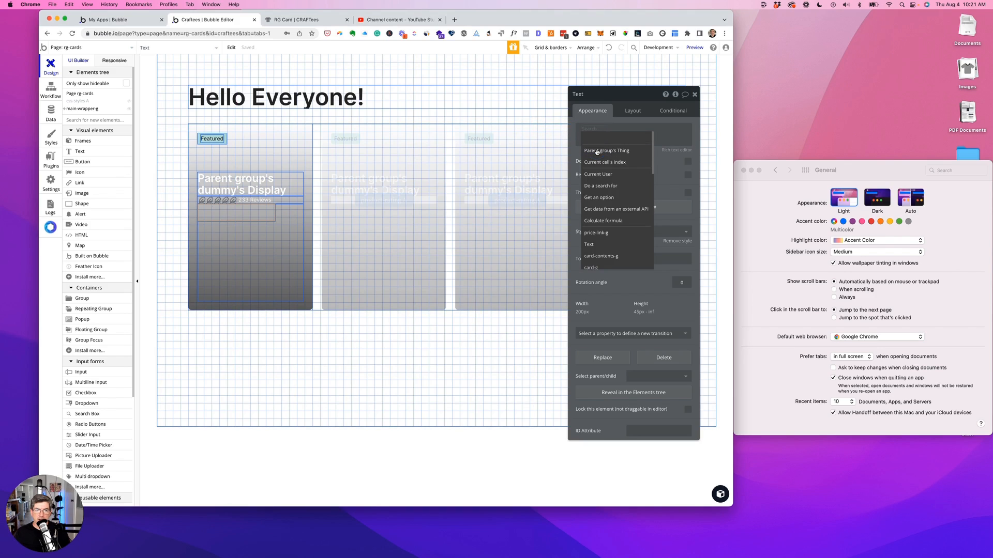
click(591, 151)
Step: Set the price-link-g group's type of content to dummy and its data source to Parent group's dummy
click(328, 213)
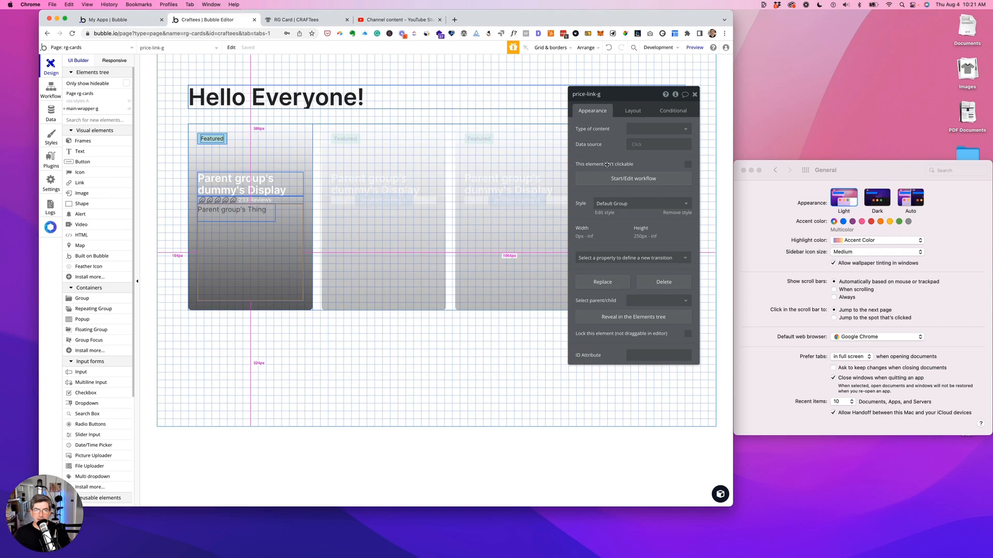
click(648, 134)
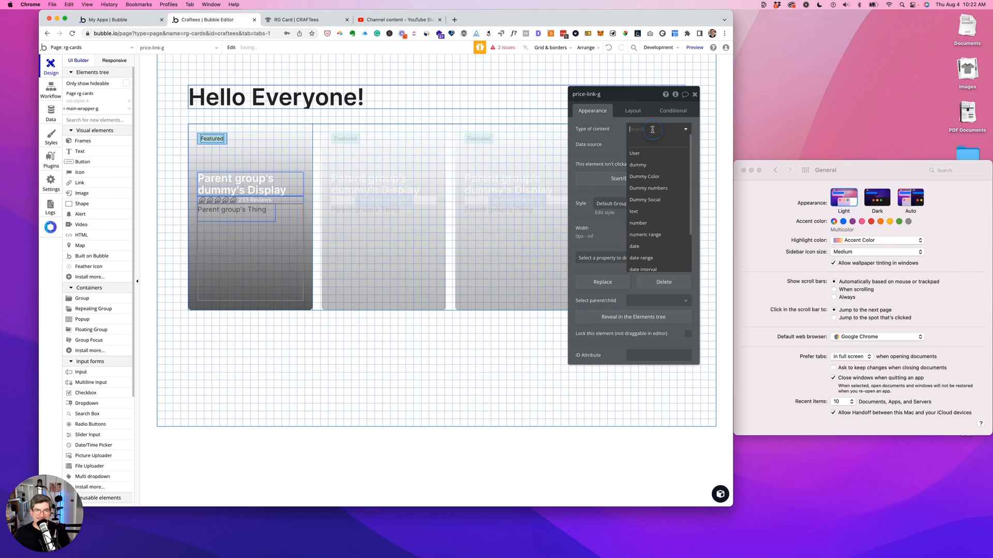
click(638, 158)
click(639, 146)
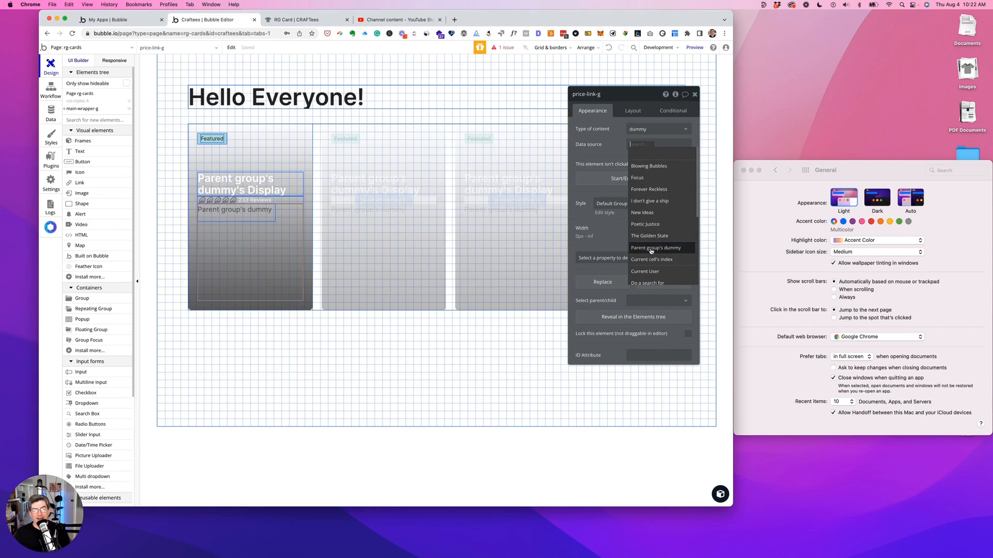
click(647, 248)
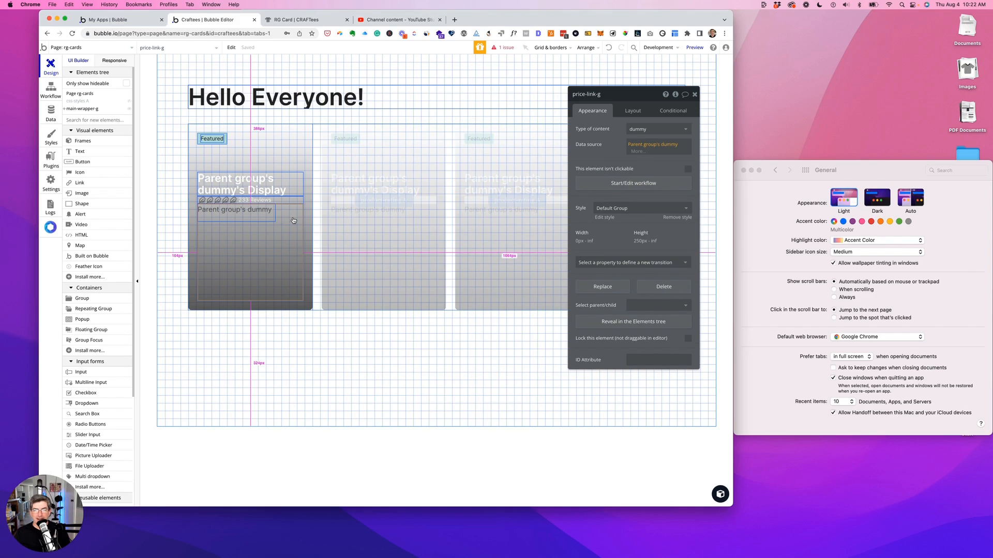
Step: Extend the dynamic text inside price-link-g so it shows Parent group's dummy's price
click(262, 221)
click(638, 129)
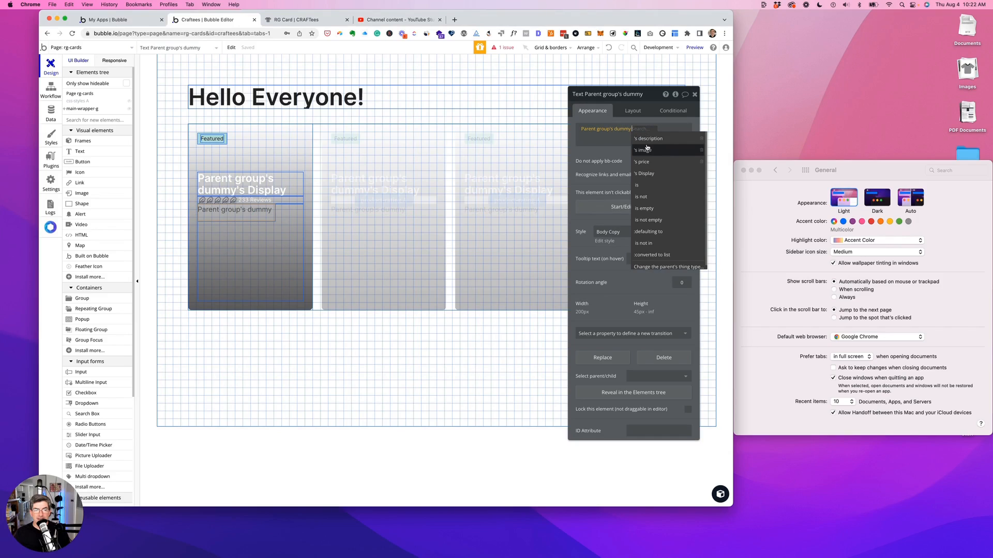
click(641, 161)
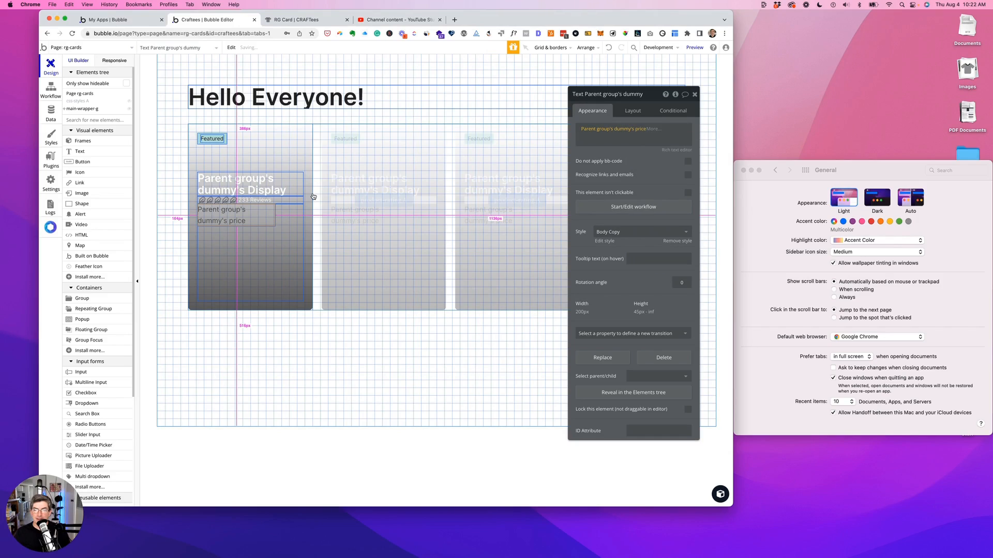
Step: Replace the price text's style with Body Small - 14px 400 - Light
click(679, 242)
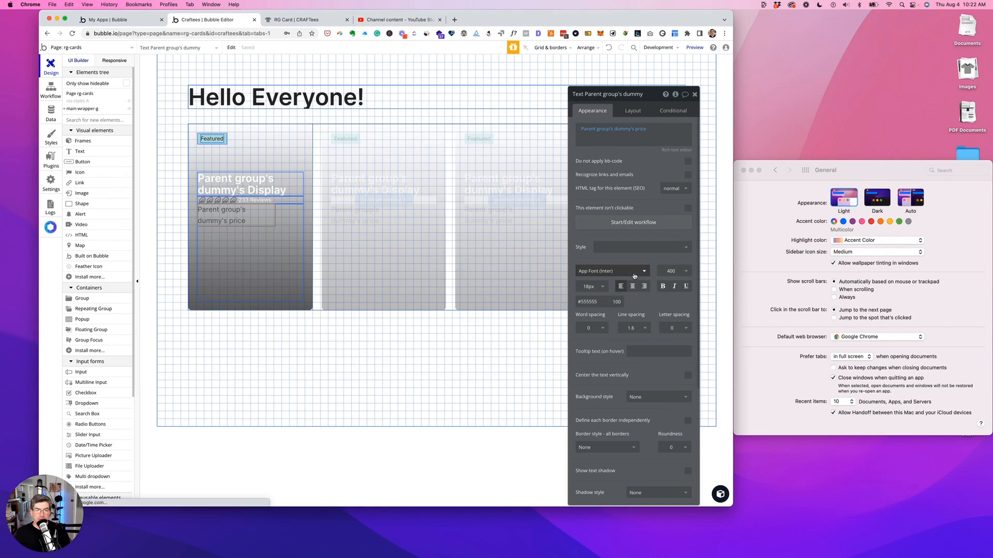
click(616, 249)
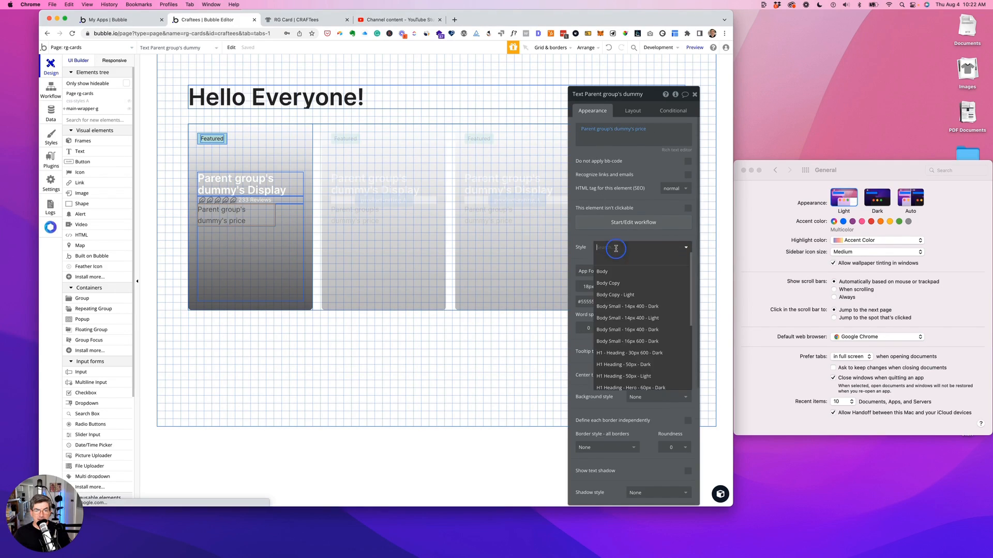
click(627, 330)
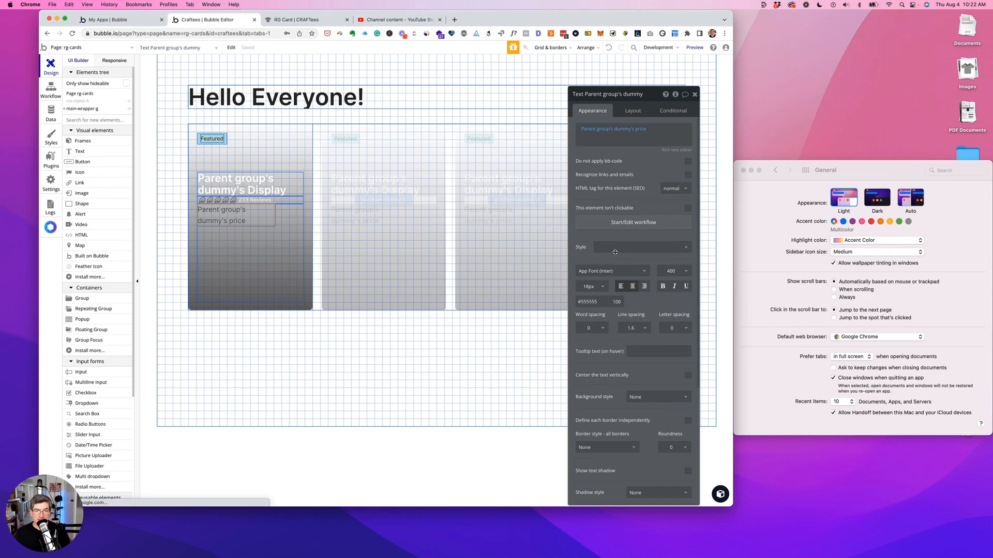
click(671, 249)
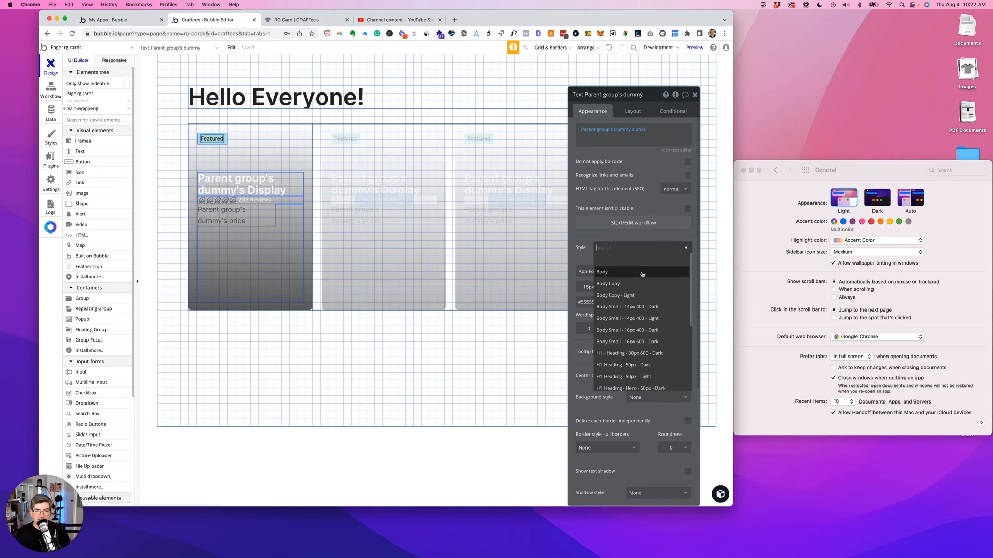
click(614, 318)
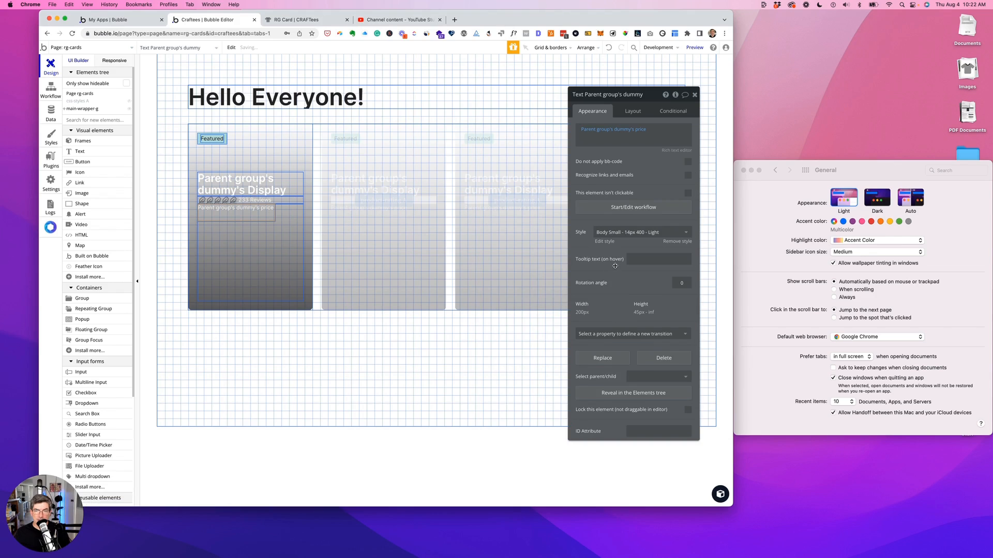
Step: Detach the price text from its style and set its font weight to 500 and its size to 18px
click(669, 242)
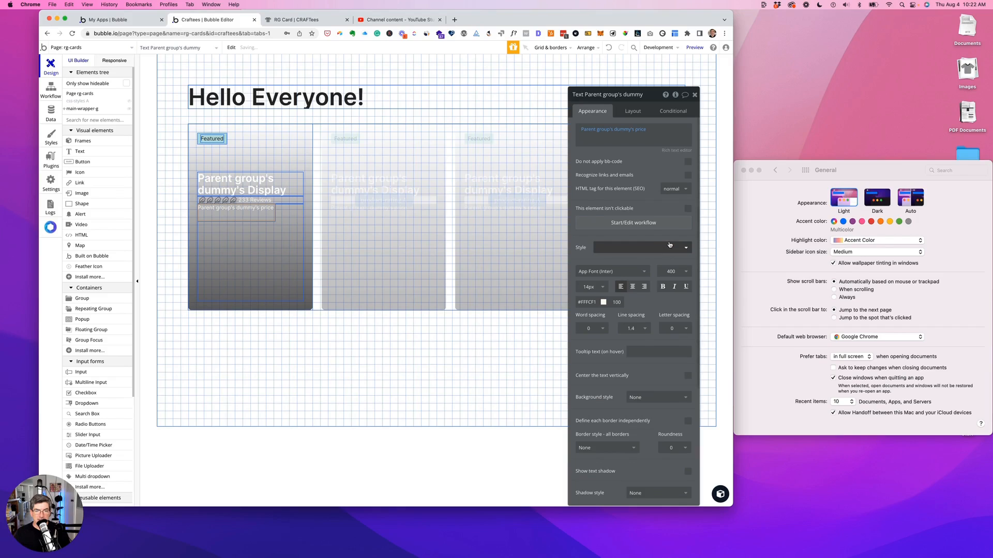
click(687, 273)
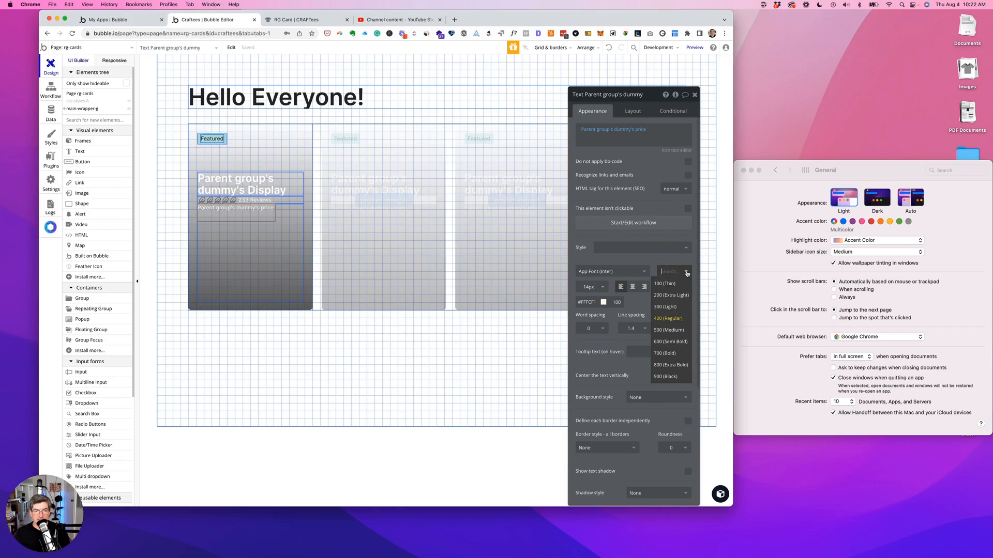
click(667, 329)
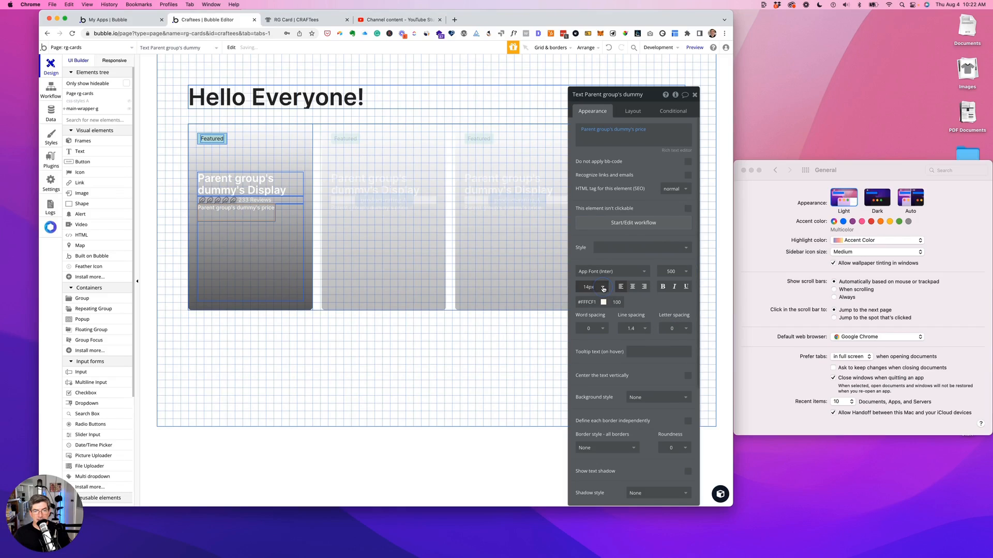
click(601, 288)
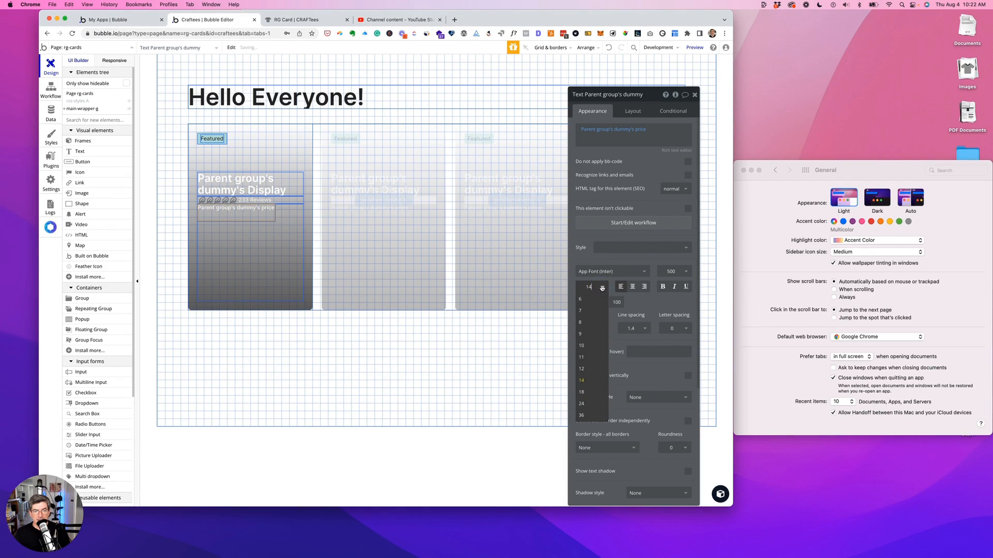
click(586, 392)
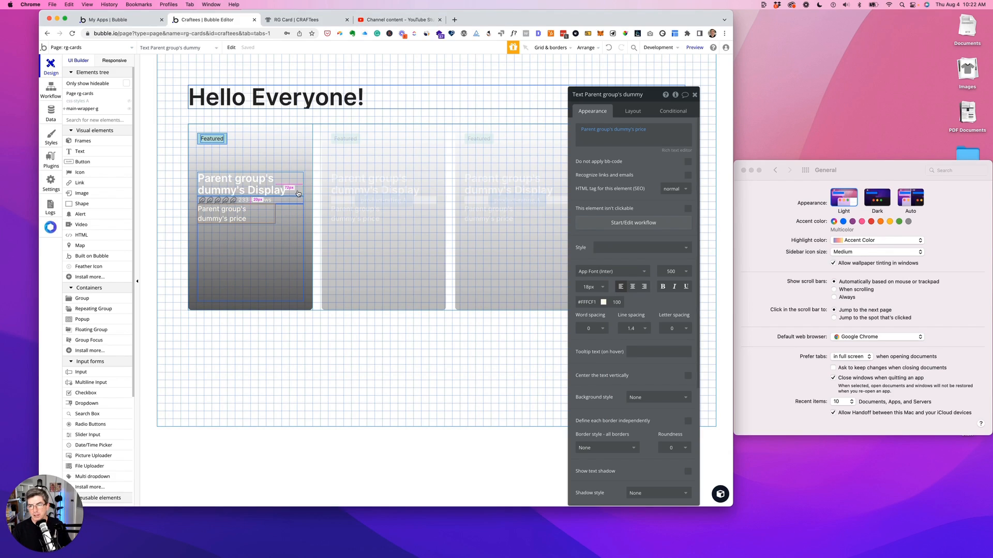
Step: Apply gap spacing between the elements of the card-contents-g group with a row gap of 8 px
click(65, 110)
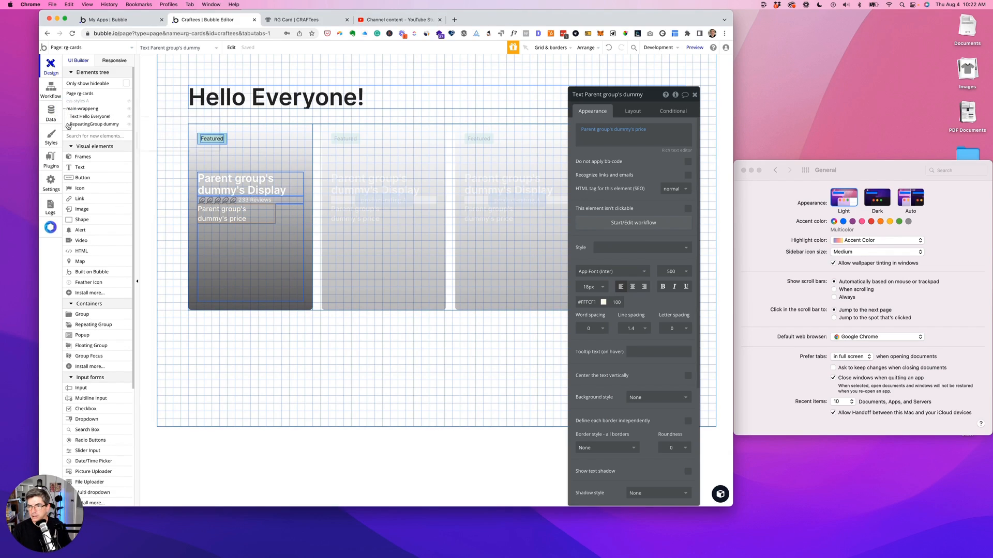
click(69, 126)
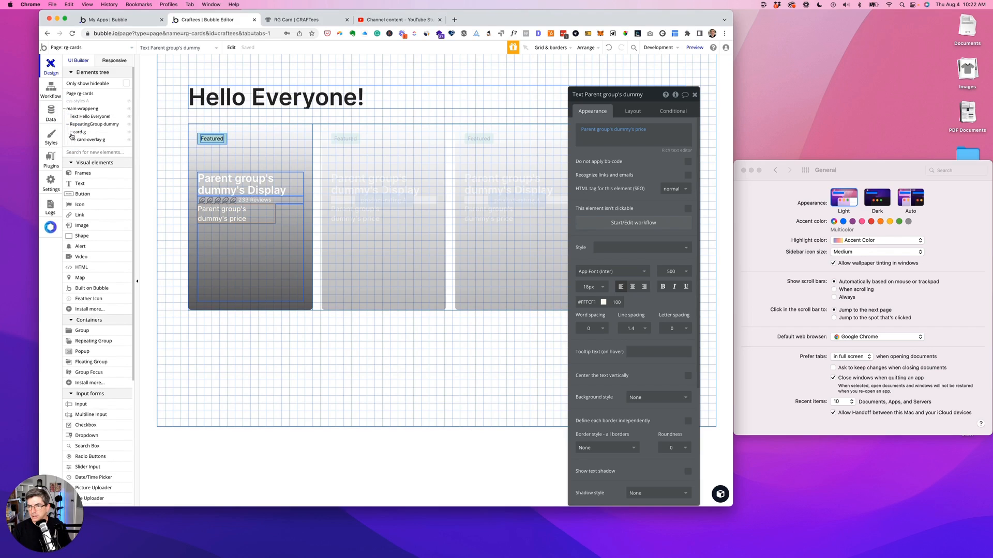
click(74, 140)
click(94, 156)
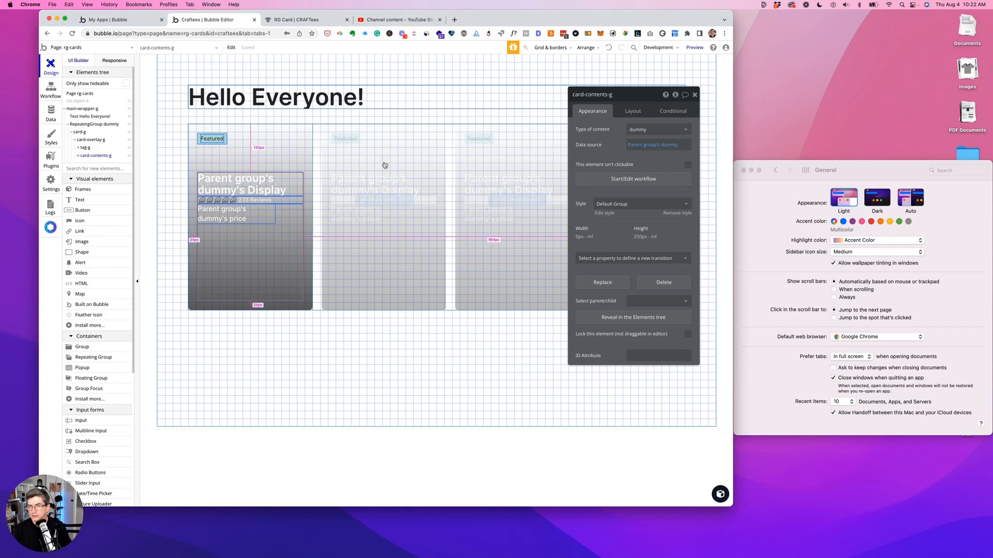
click(632, 112)
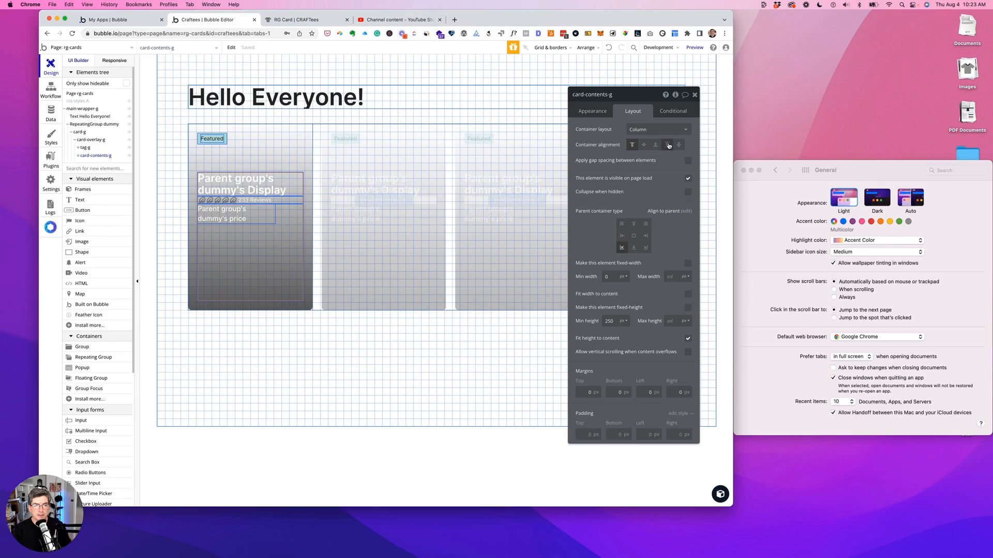
click(687, 161)
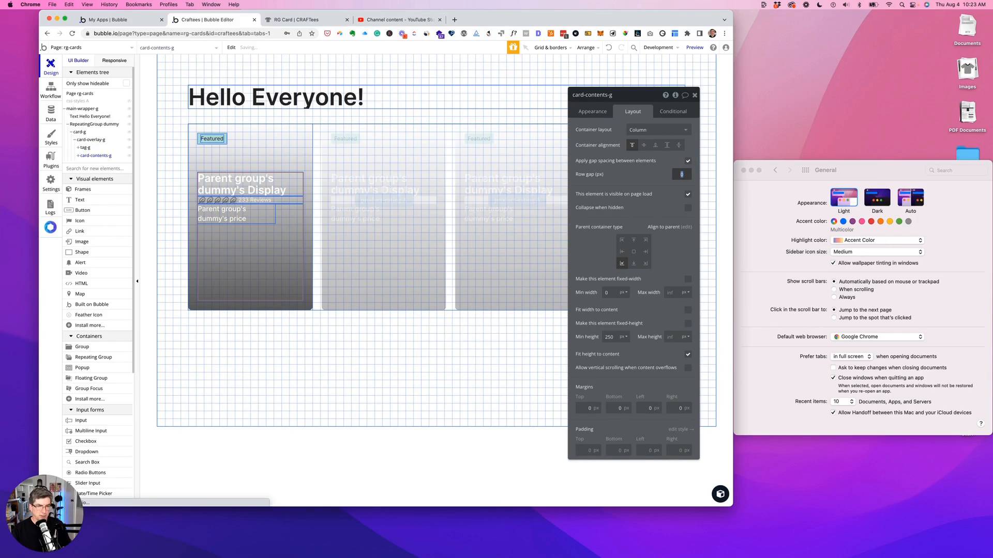
key(Return)
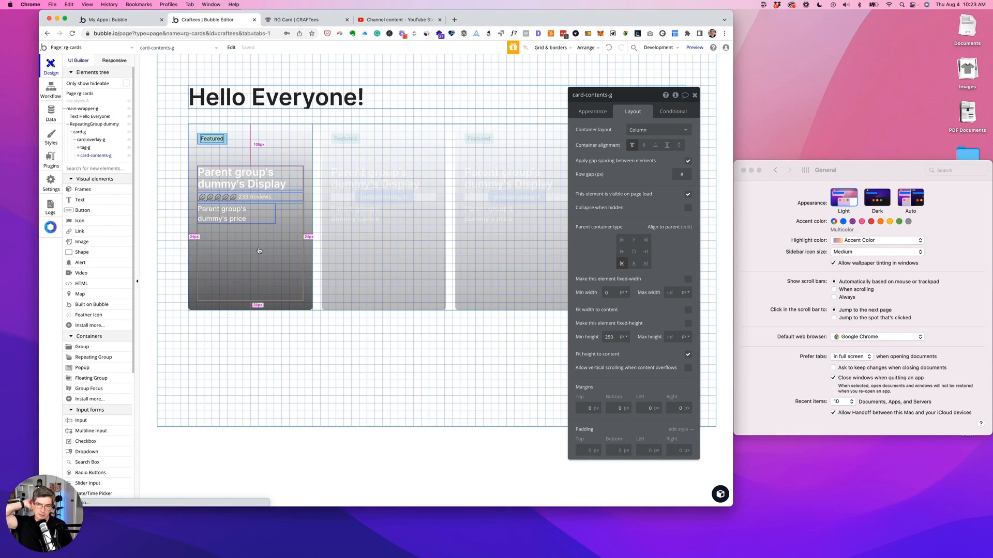
Step: Make the price text non-fixed-width with minimum width and height 0, fit its width to content, and center it vertically
click(258, 217)
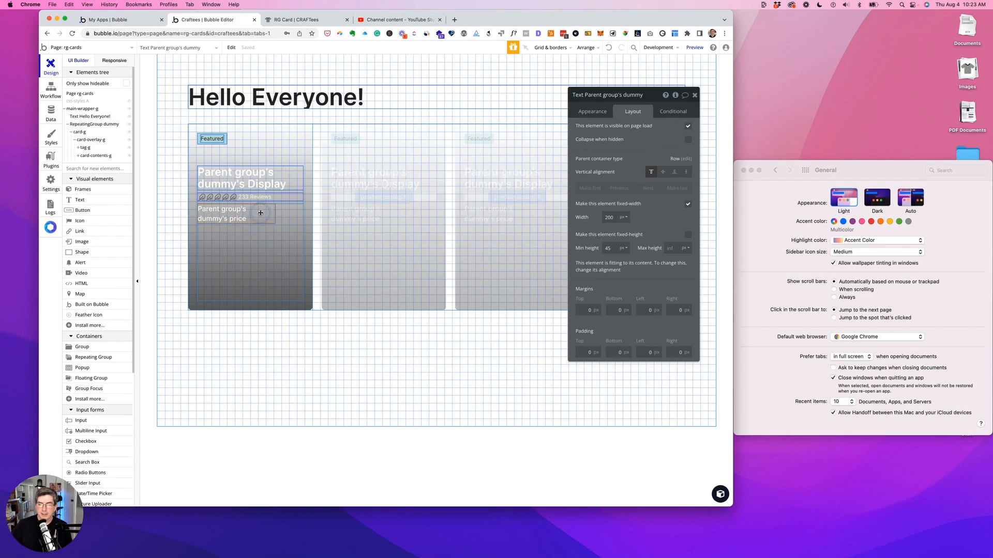
click(687, 204)
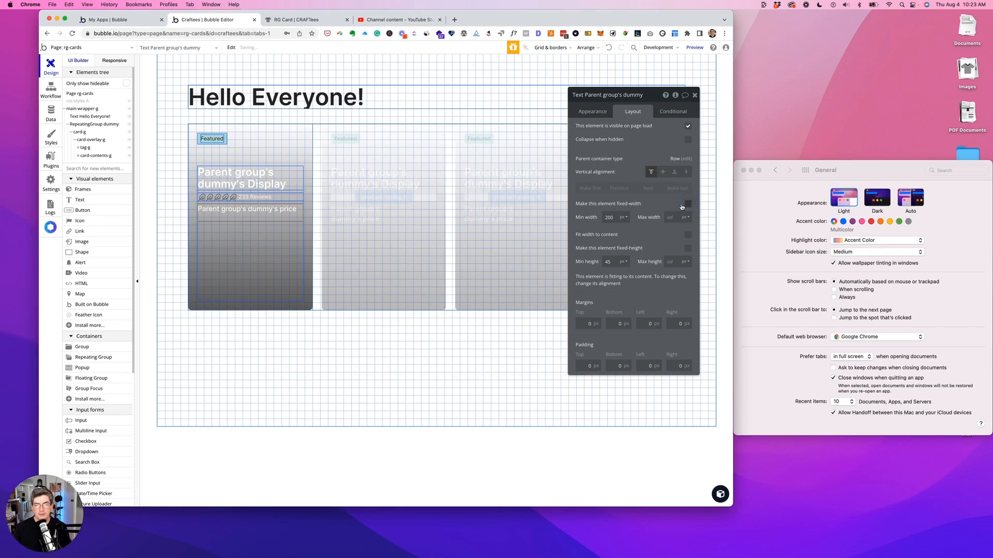
drag(614, 218, 577, 215)
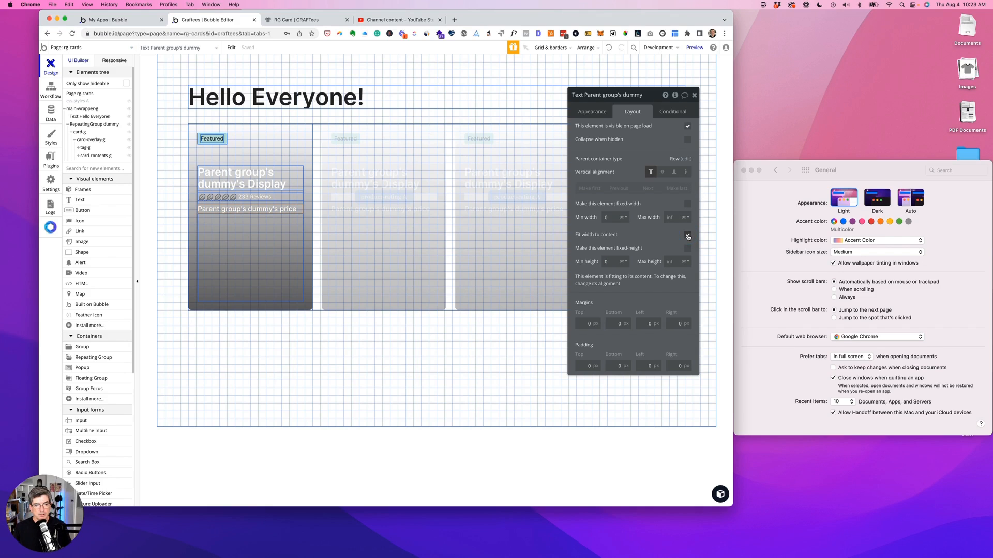
click(661, 172)
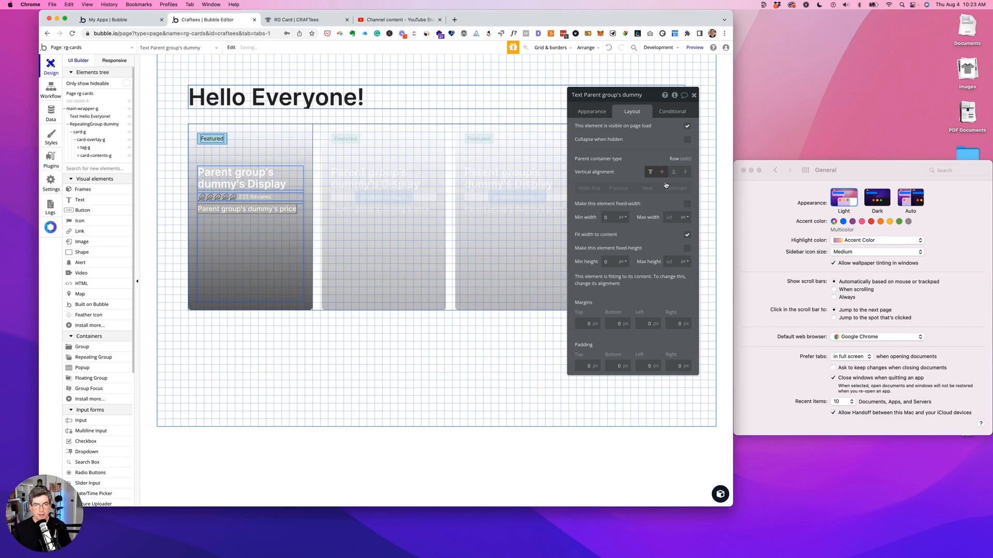
click(662, 172)
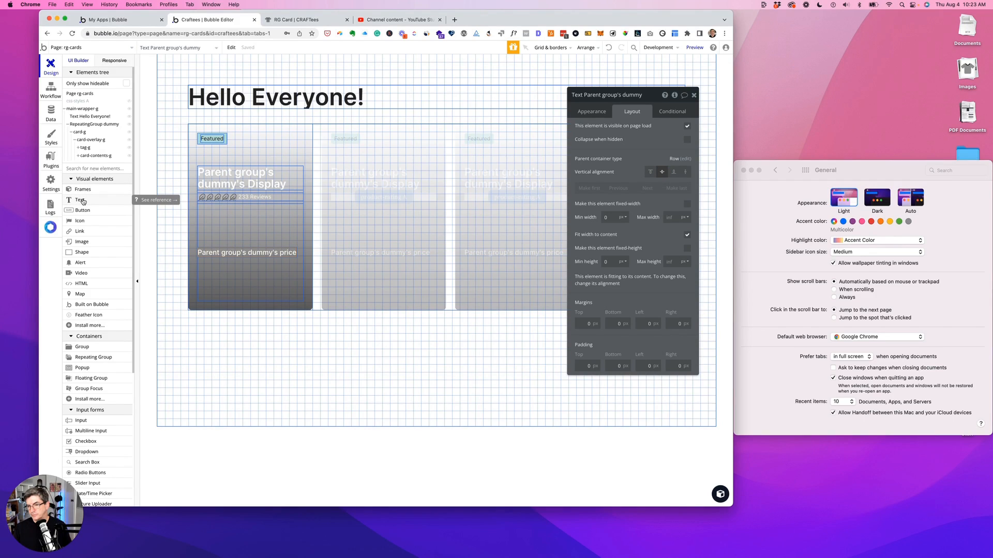
Step: Add a link element beside the price text in price-link-g and set its text to [fa]arrow-right[/fa]
click(79, 231)
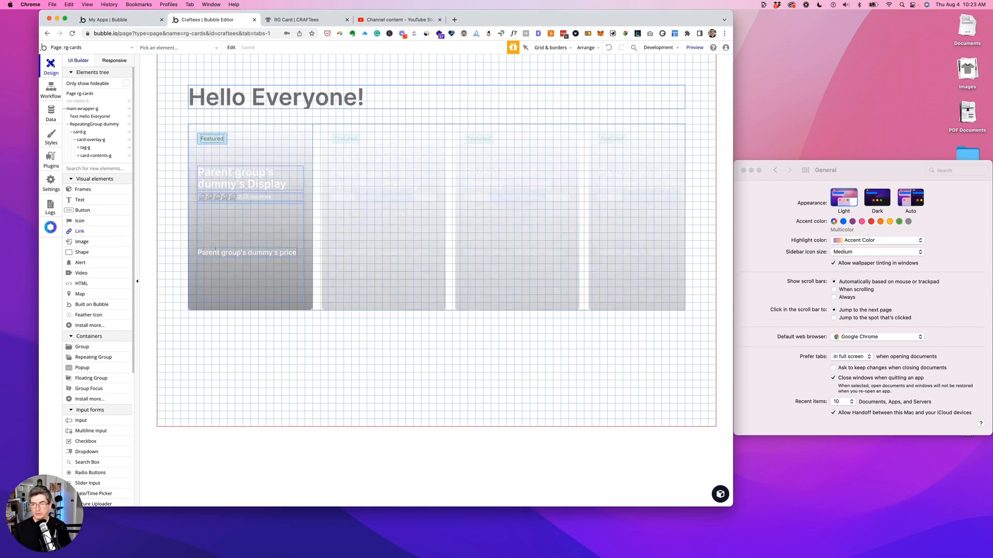
click(294, 261)
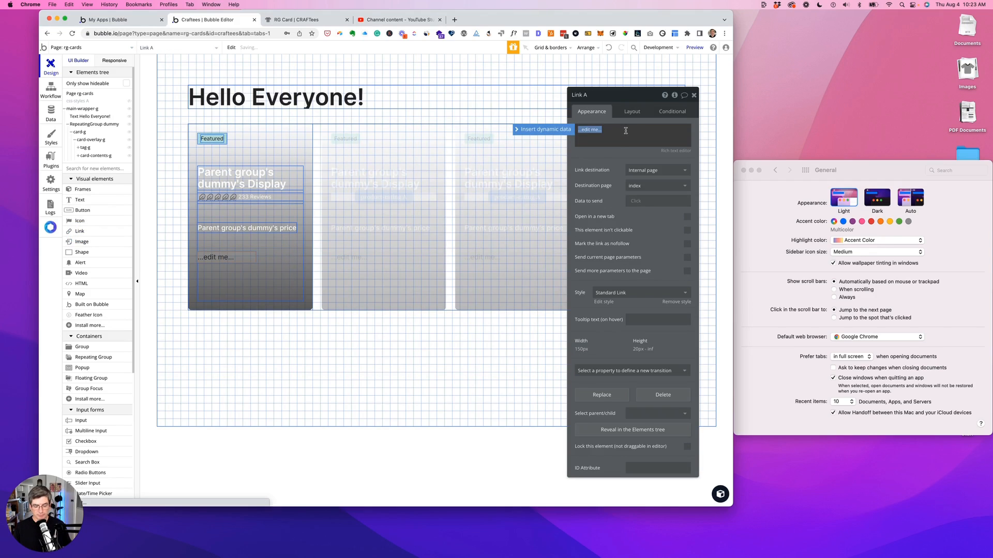
text([)
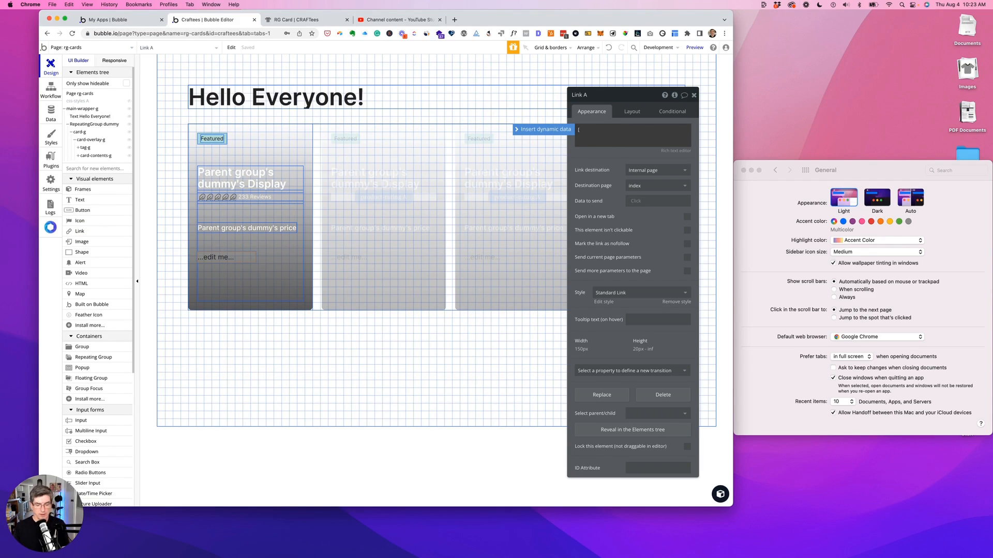
text(fa)
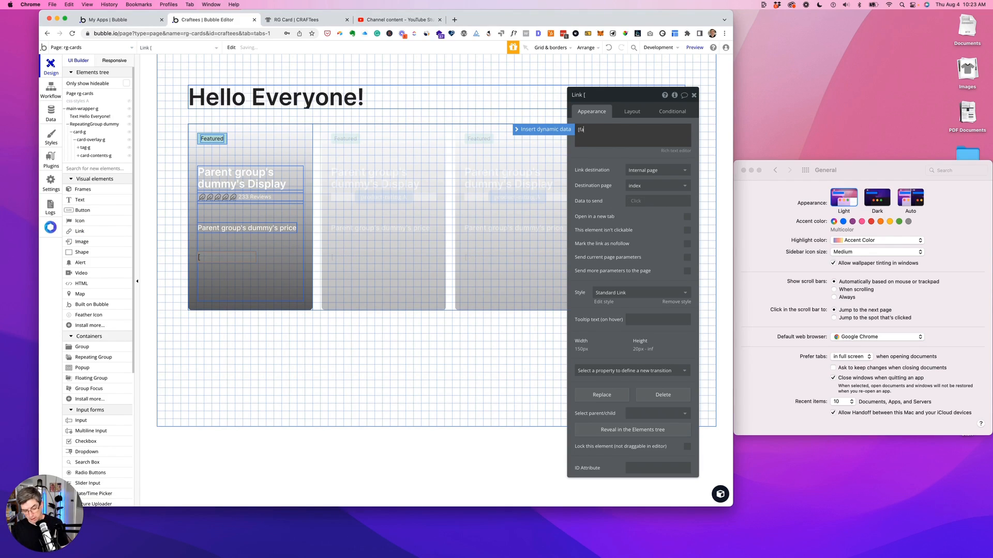
text(]arrow-right)
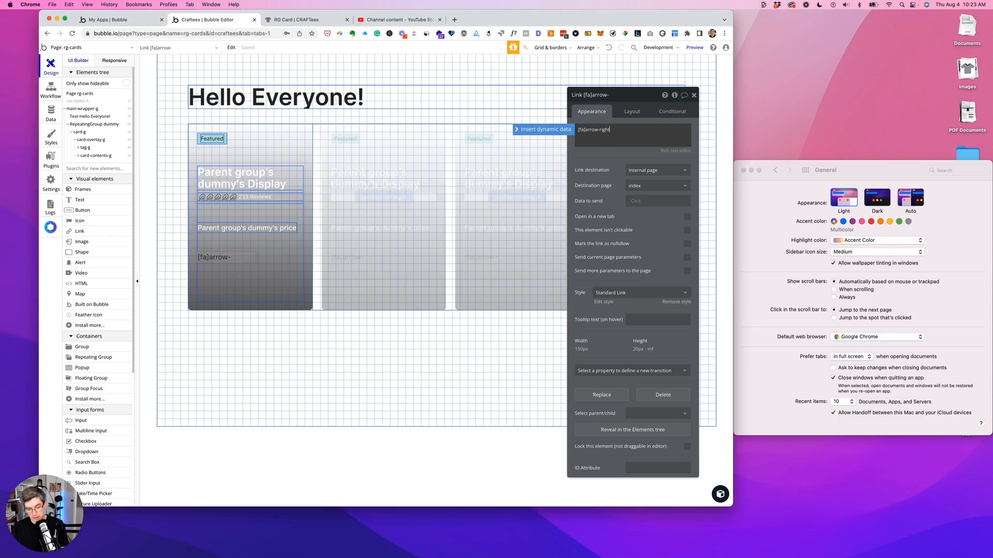
text([/)
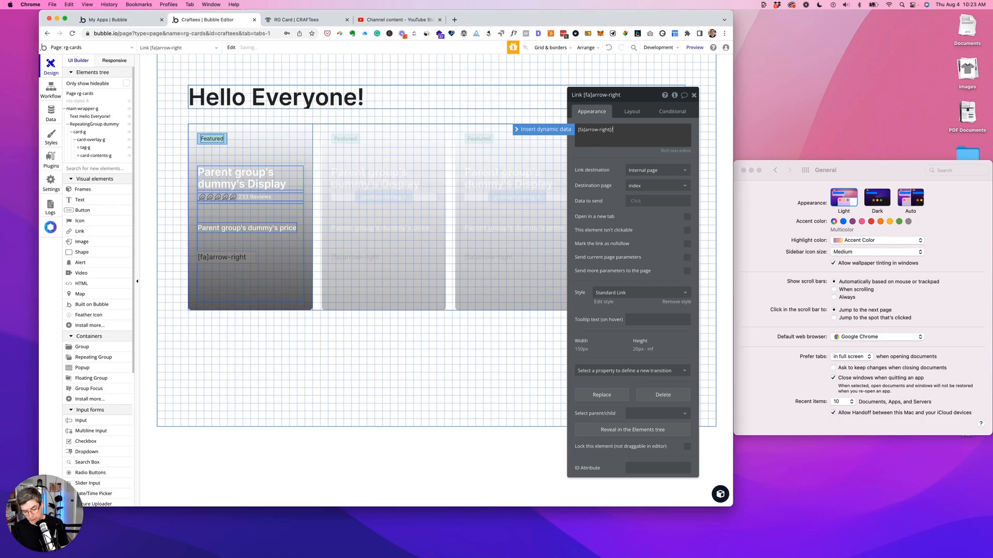
text(fa])
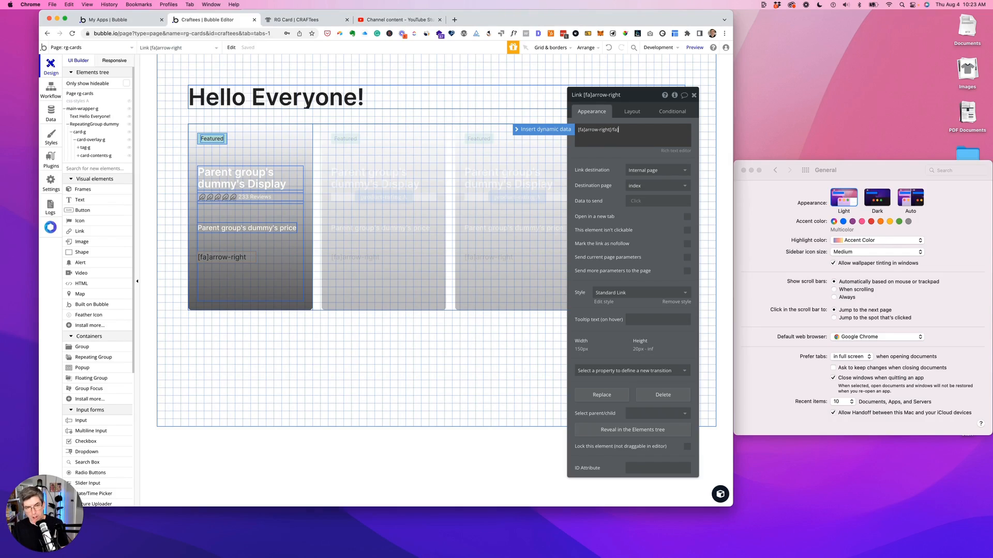
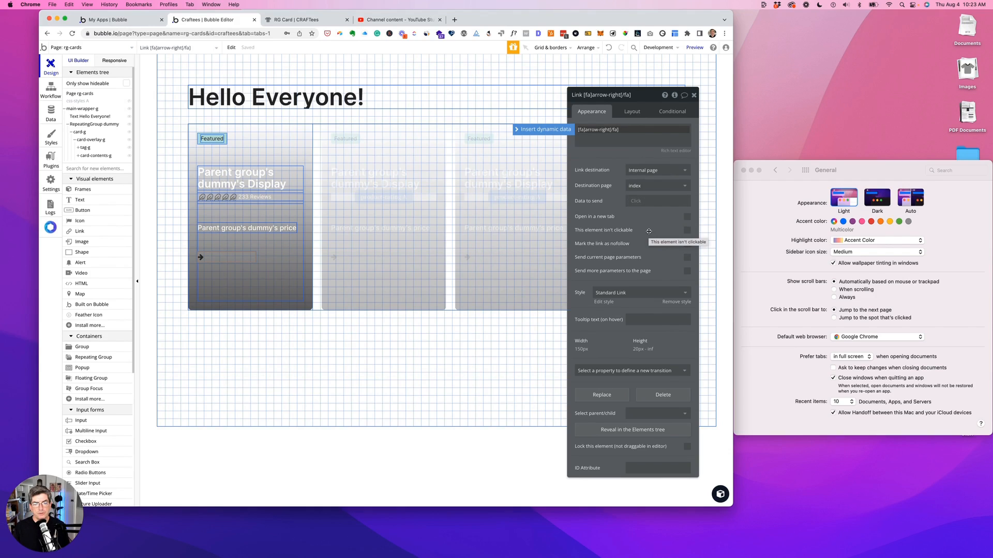
Step: Replace the arrow link's Standard Link style with the Arrow Link style
click(681, 303)
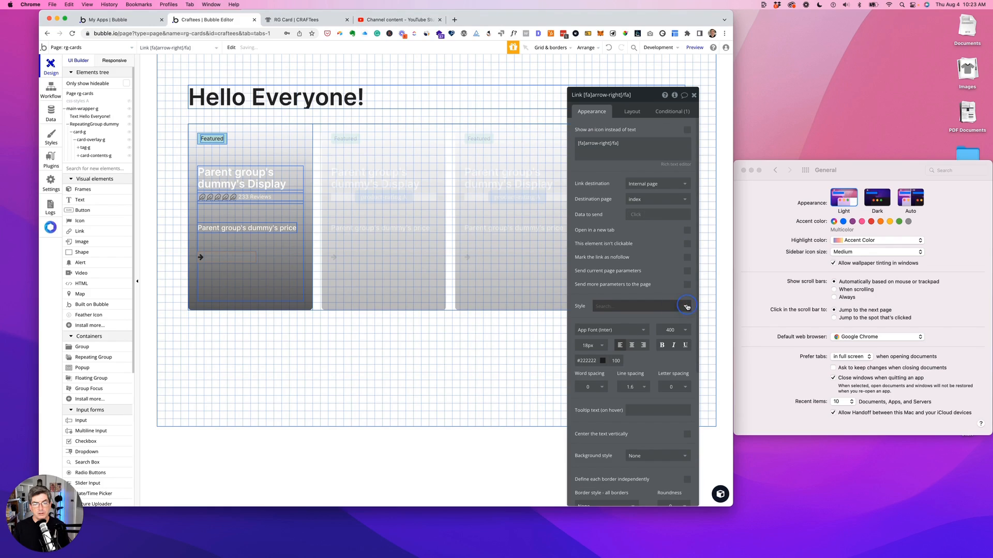
click(681, 306)
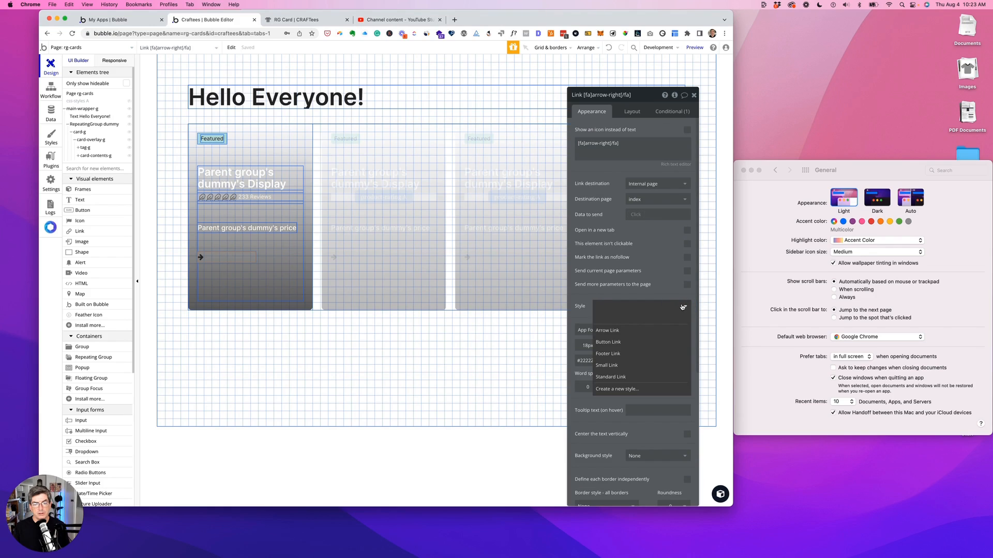
click(621, 331)
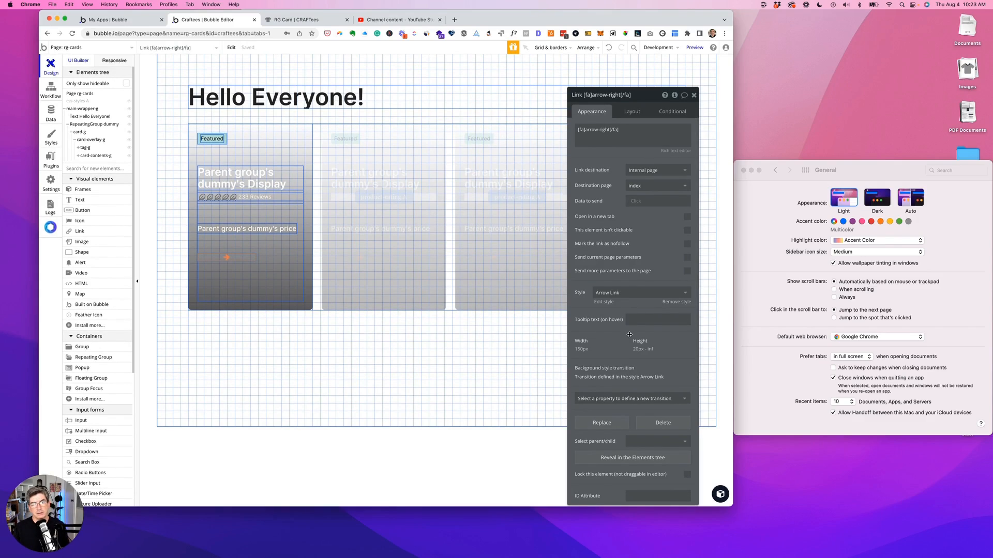
Step: Give the arrow link a fixed width of 48 px and a fixed height of 48 px
click(630, 112)
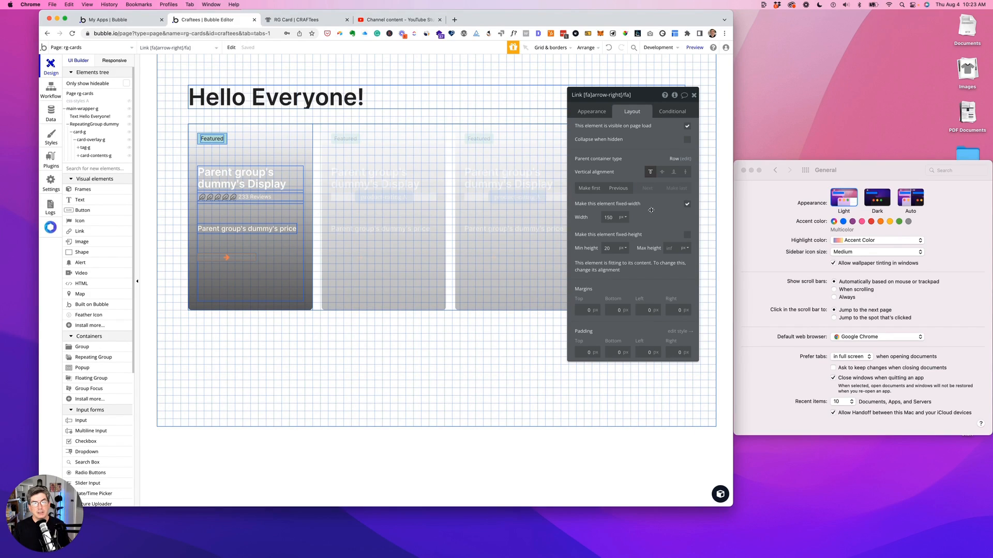
drag(614, 217, 593, 215)
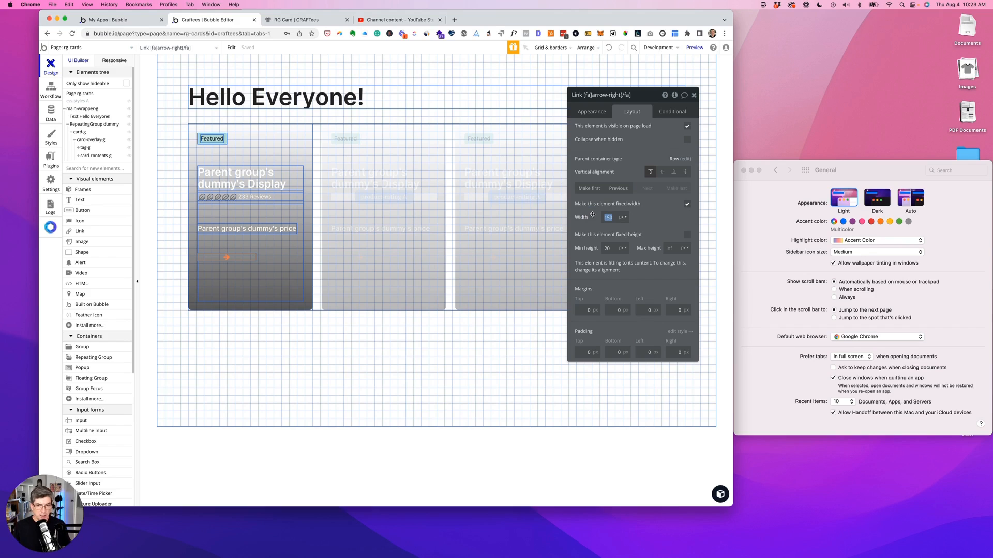
text(48)
key(Tab)
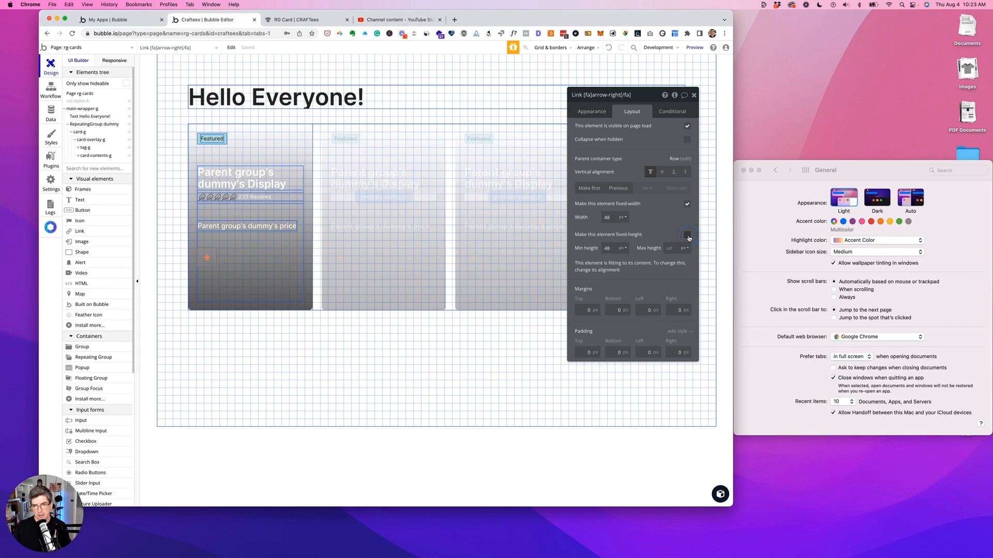
click(687, 237)
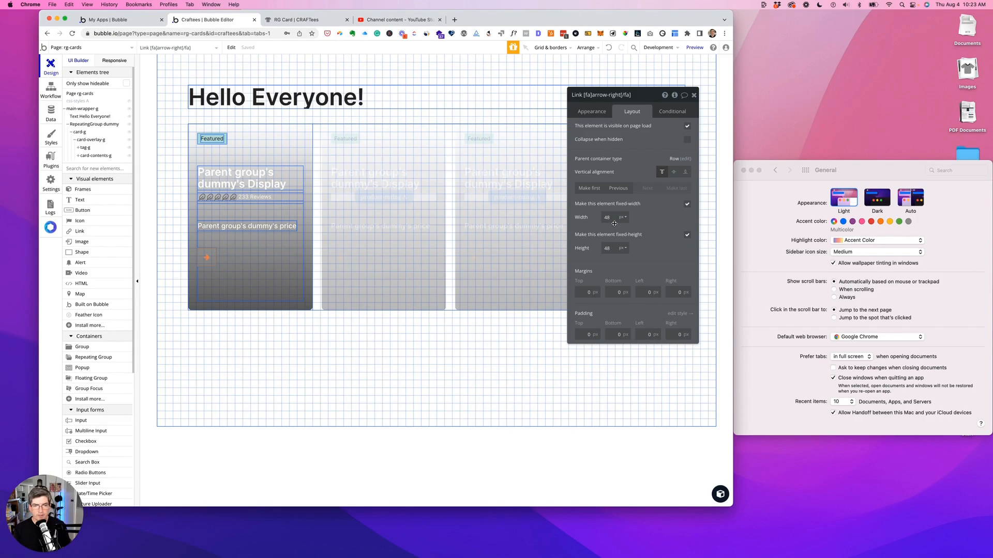
Step: Set the minimum height of the price-link-g group to 0 and check the cards in the refreshed page preview
click(292, 240)
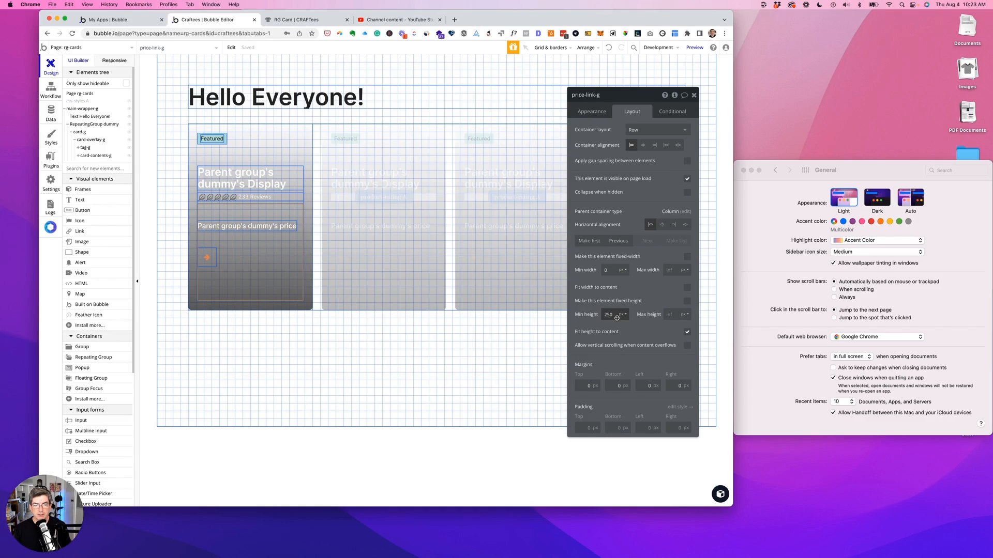
drag(616, 315, 575, 314)
text(0)
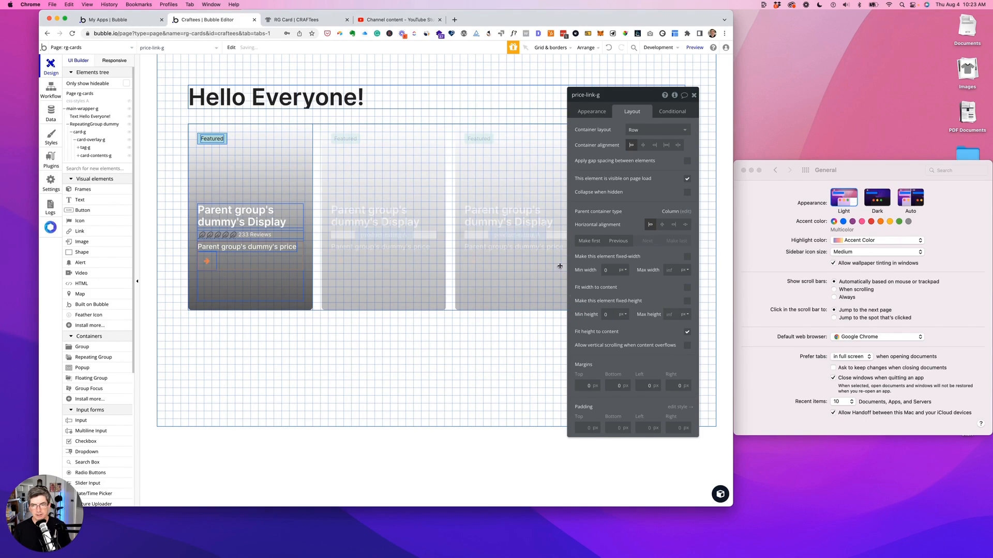
click(279, 246)
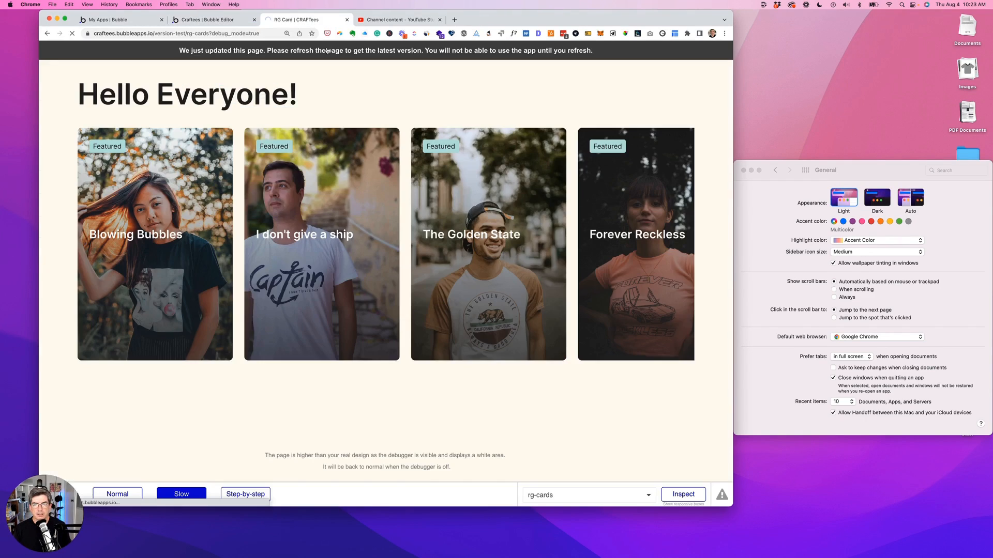
click(297, 19)
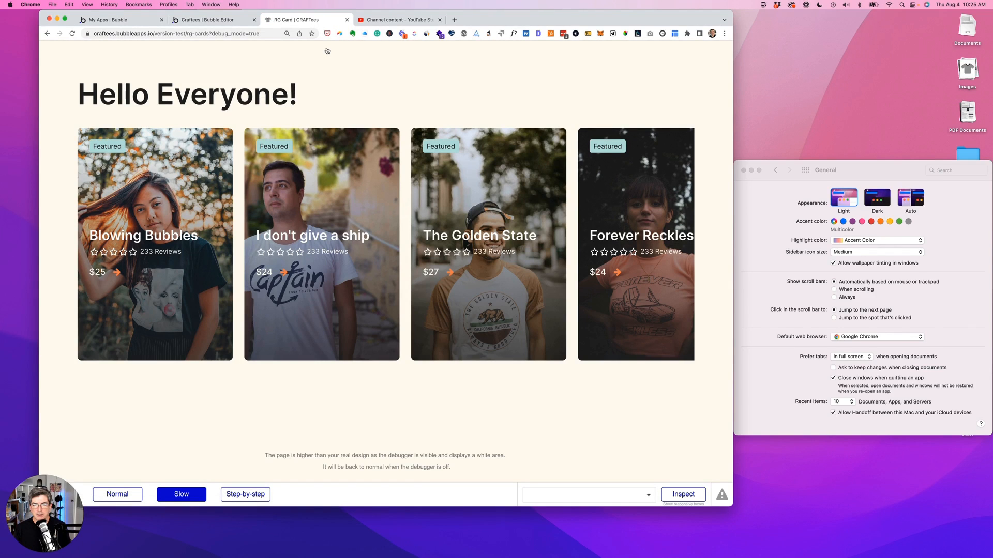
Step: Back in the editor, set the minimum height of the card-contents-g group to 0 and reload the page preview
click(212, 20)
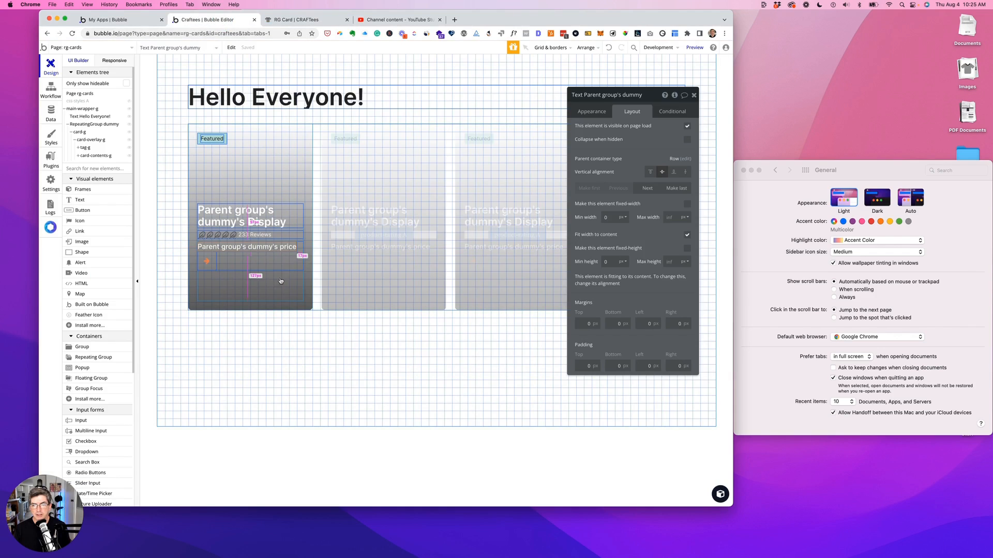
click(281, 283)
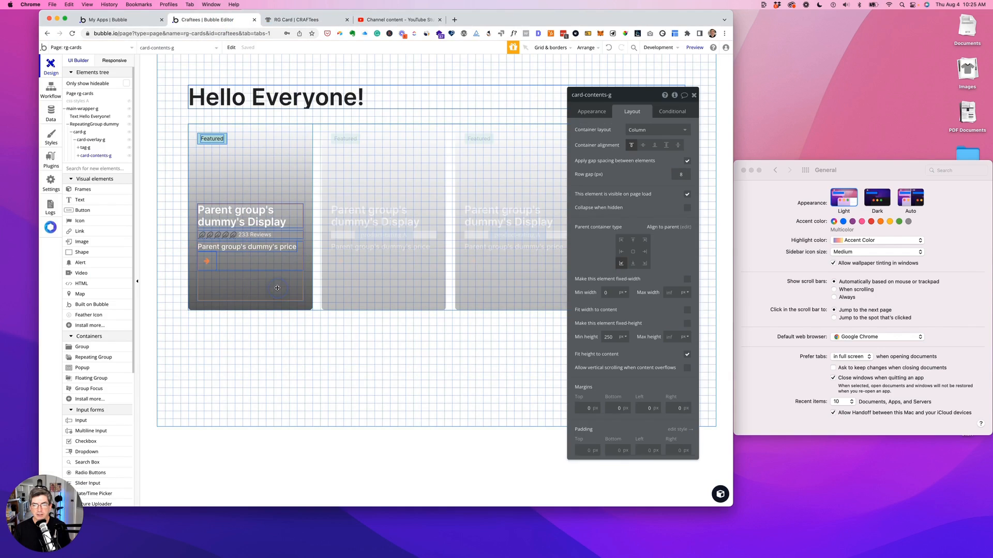
double_click(610, 337)
text(0)
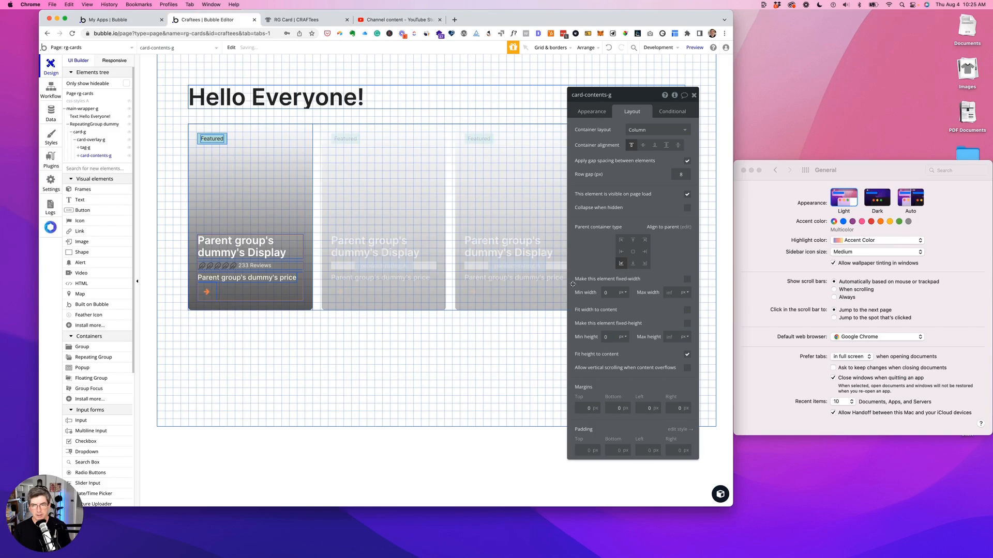
click(313, 20)
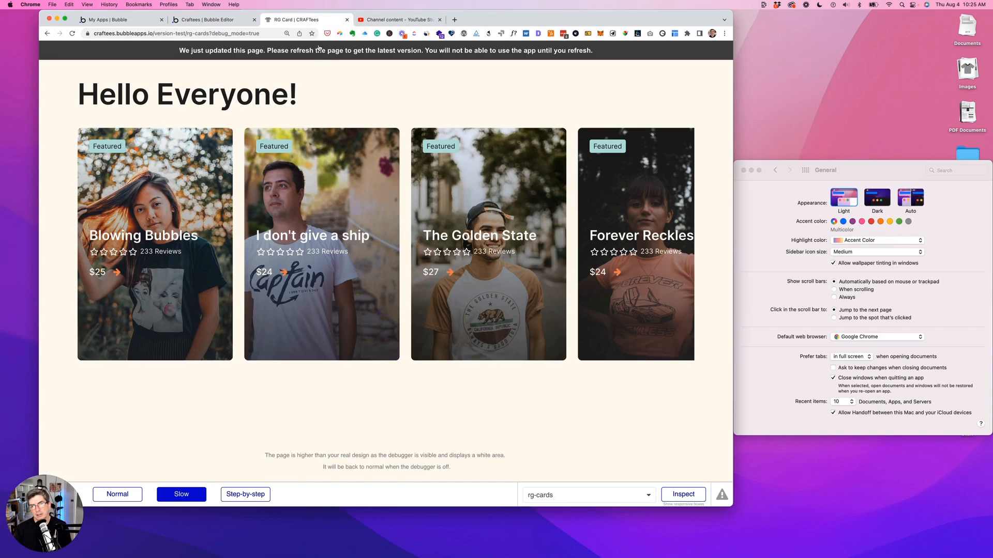
key(super+r)
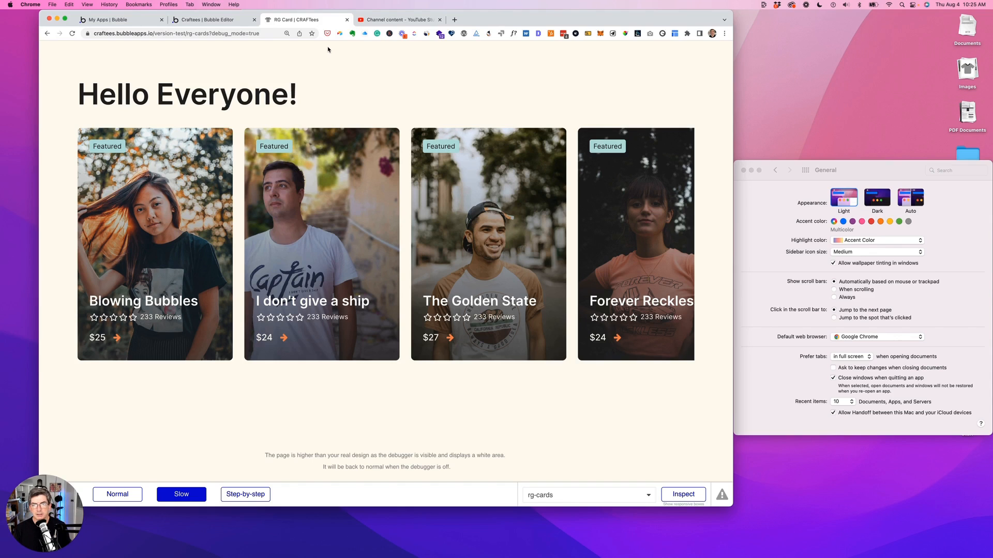
Step: Return to the editor and define a condition on the card-overlay-g group for when card-g is hovered
click(223, 20)
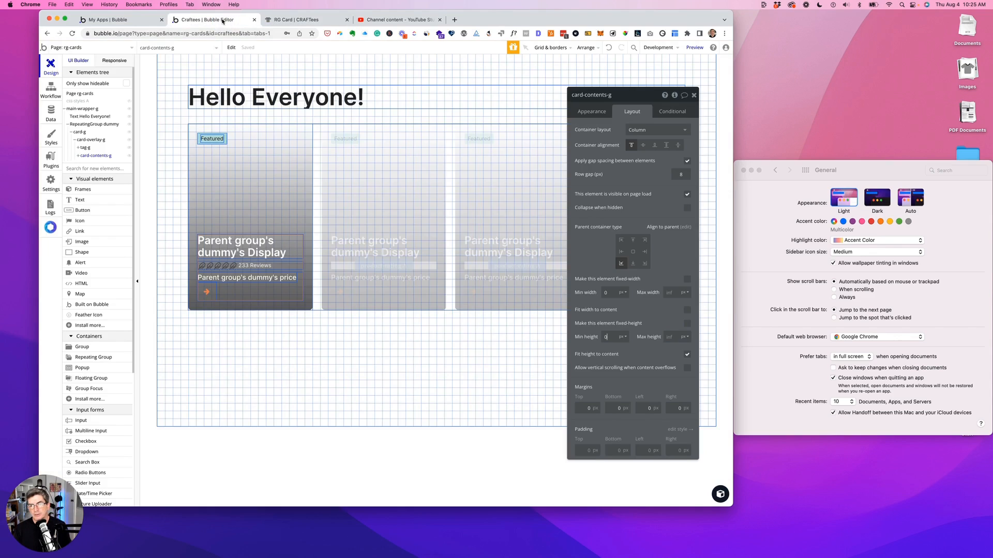
click(201, 182)
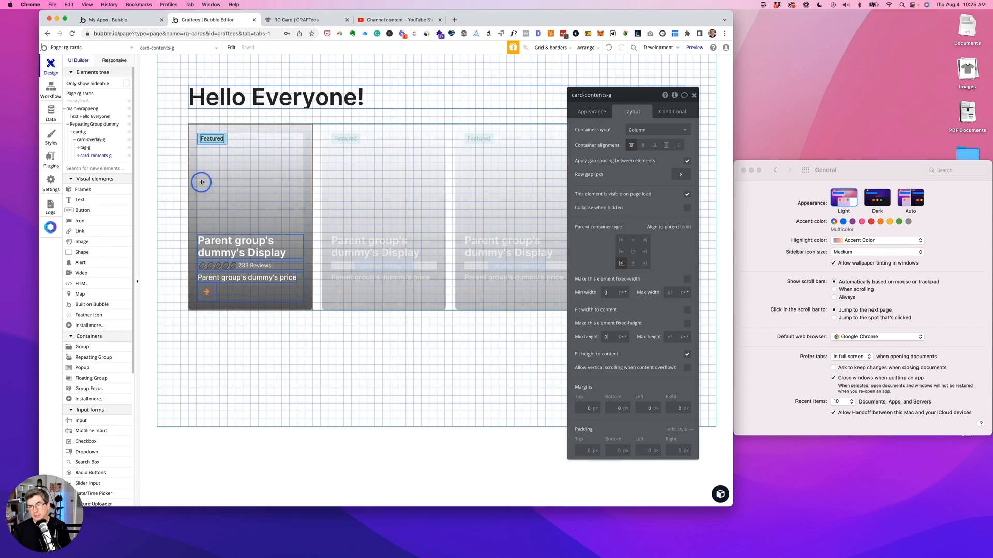
click(671, 112)
click(598, 130)
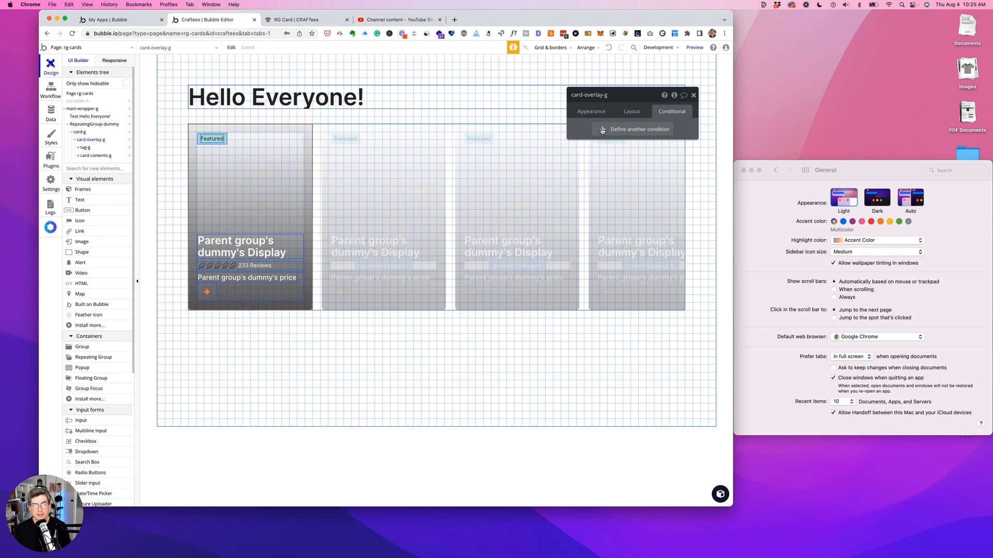
click(603, 134)
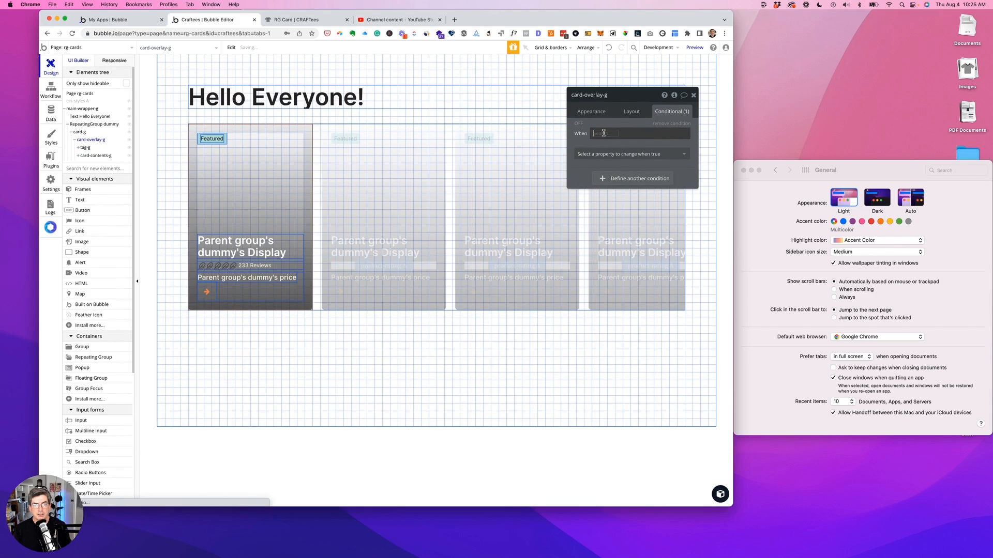
click(600, 133)
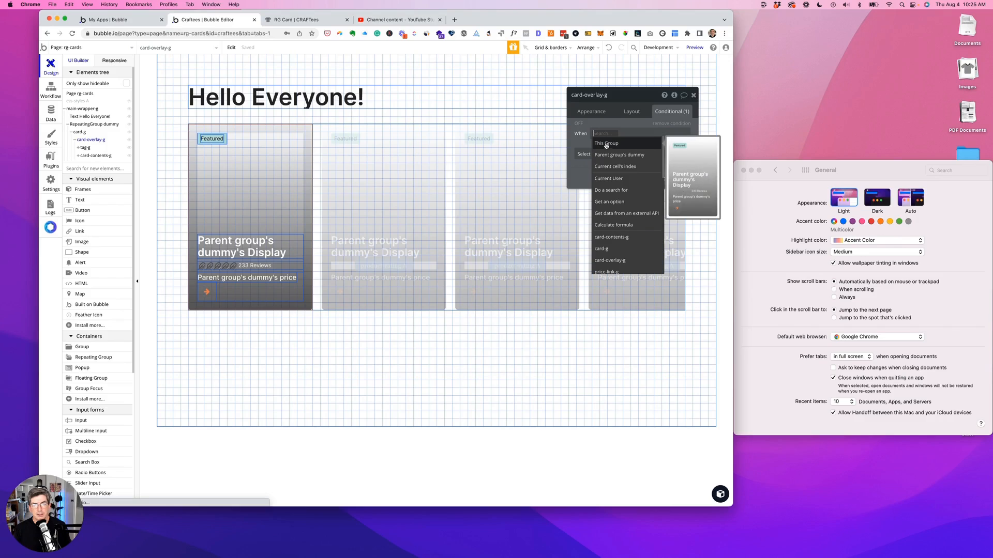
text(card)
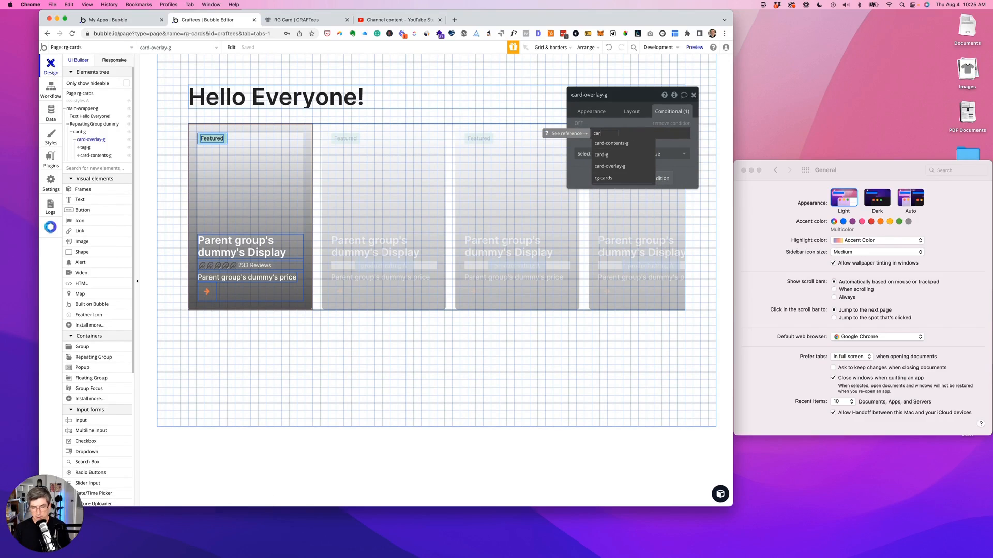
click(605, 155)
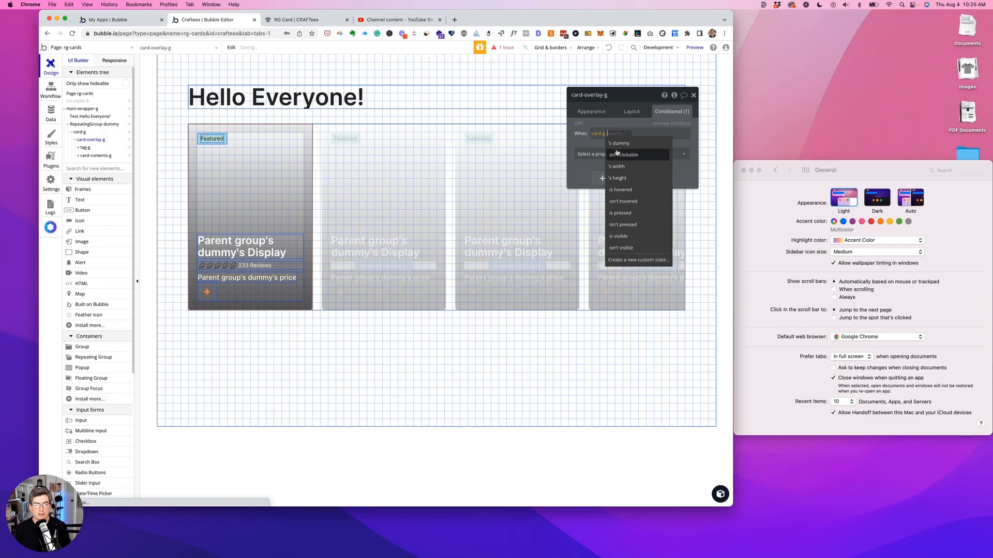
click(628, 190)
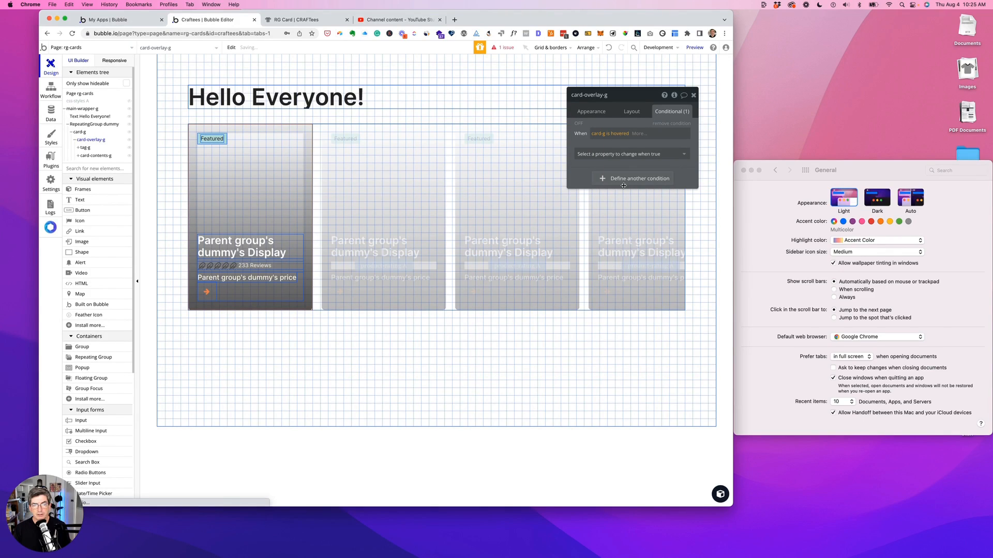
click(634, 155)
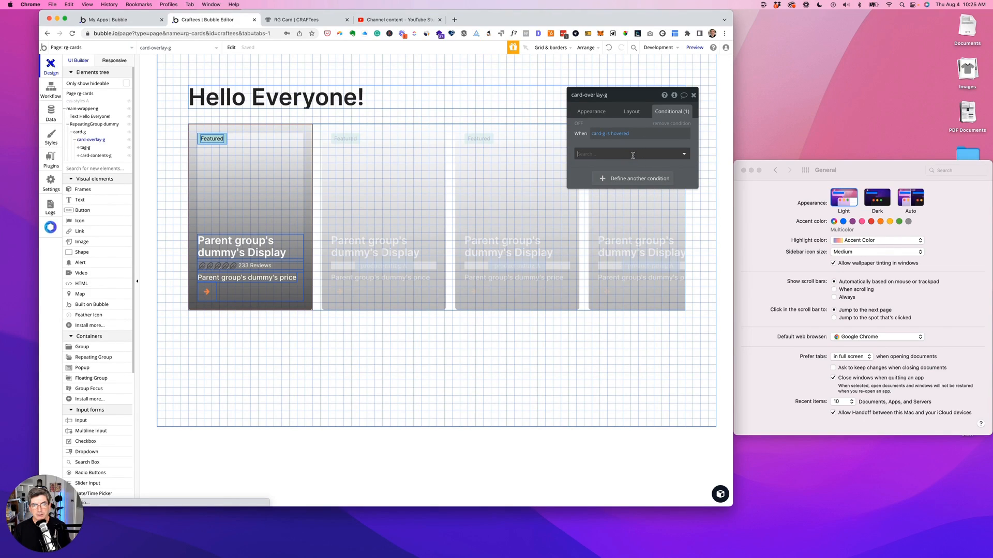
click(618, 202)
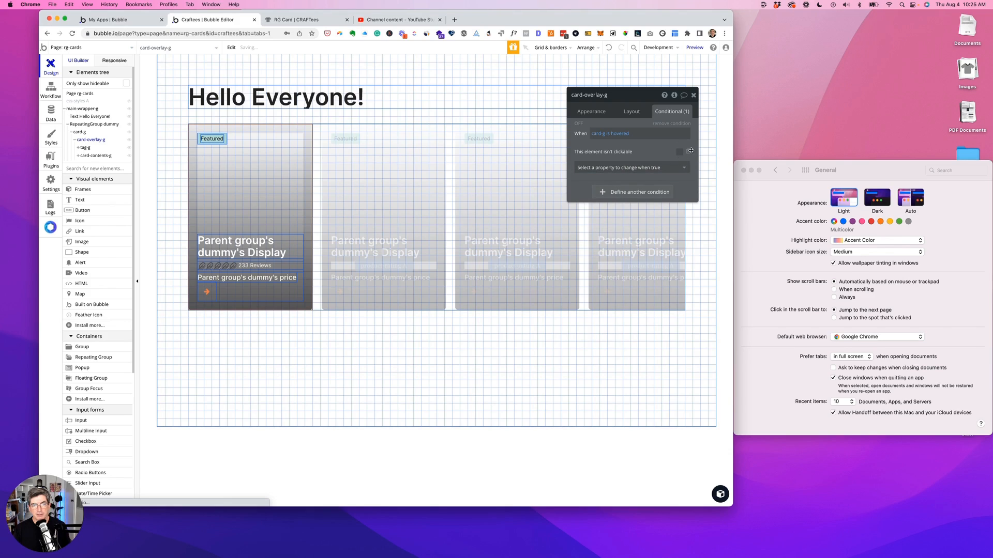
click(688, 153)
Step: Add the "This element is visible" property, unchecked, to the overlay's hover condition and test it in the refreshed page preview
click(661, 157)
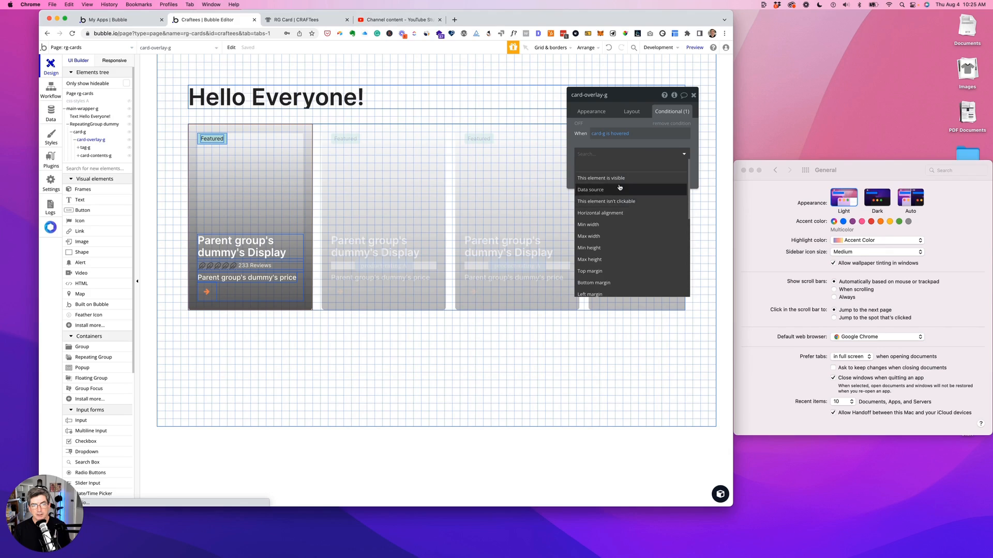
click(615, 177)
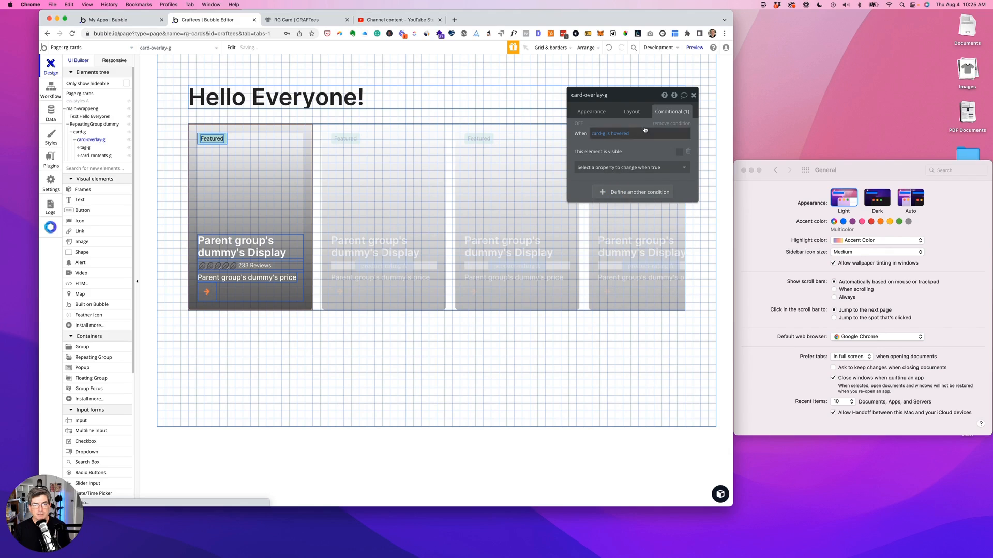
click(631, 114)
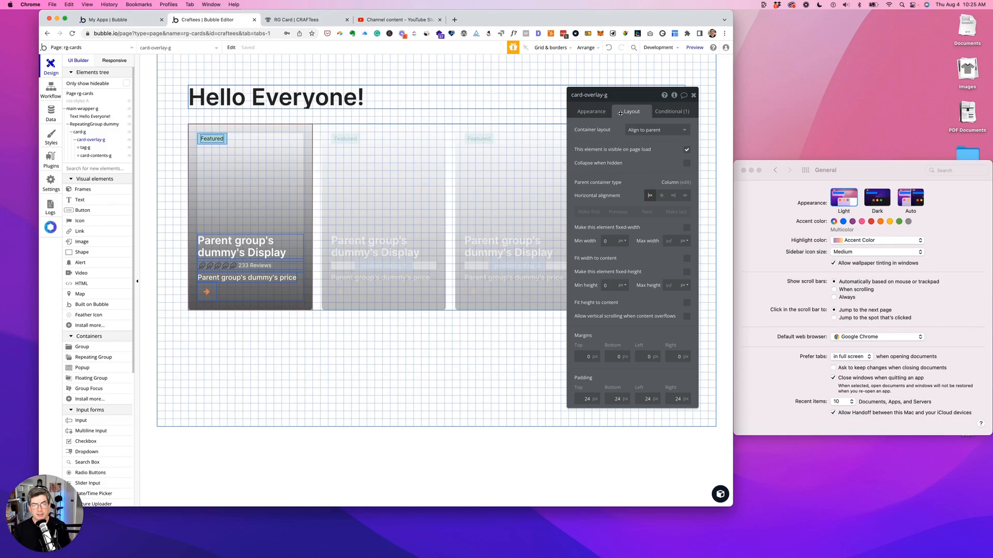
click(595, 112)
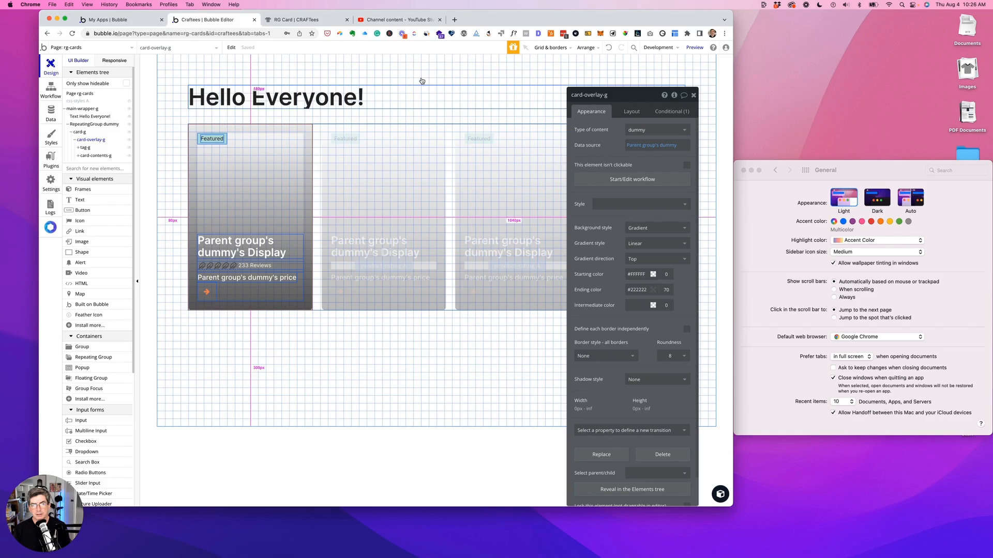
click(298, 20)
click(311, 50)
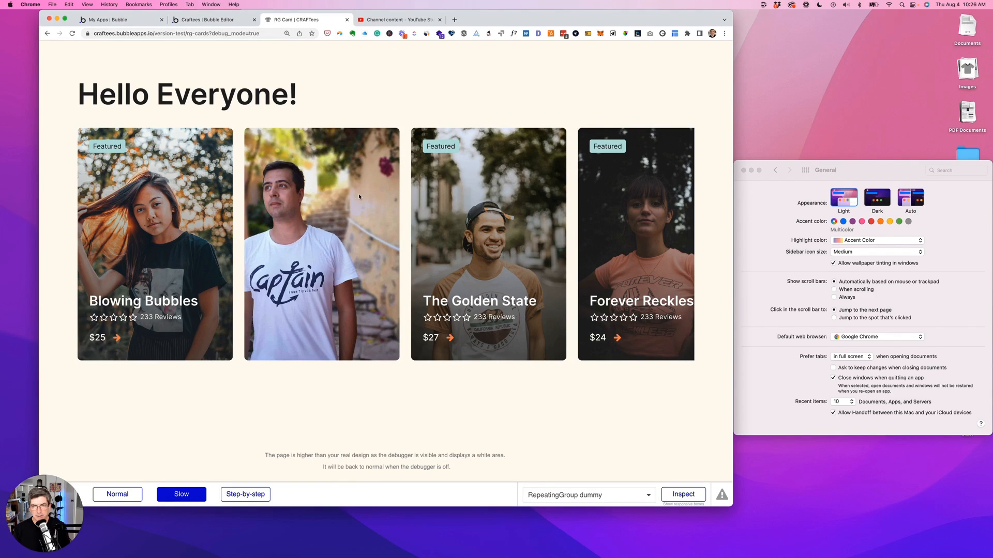
Step: Return to the editor and define a condition on the card-g group for when This Group is hovered
click(216, 23)
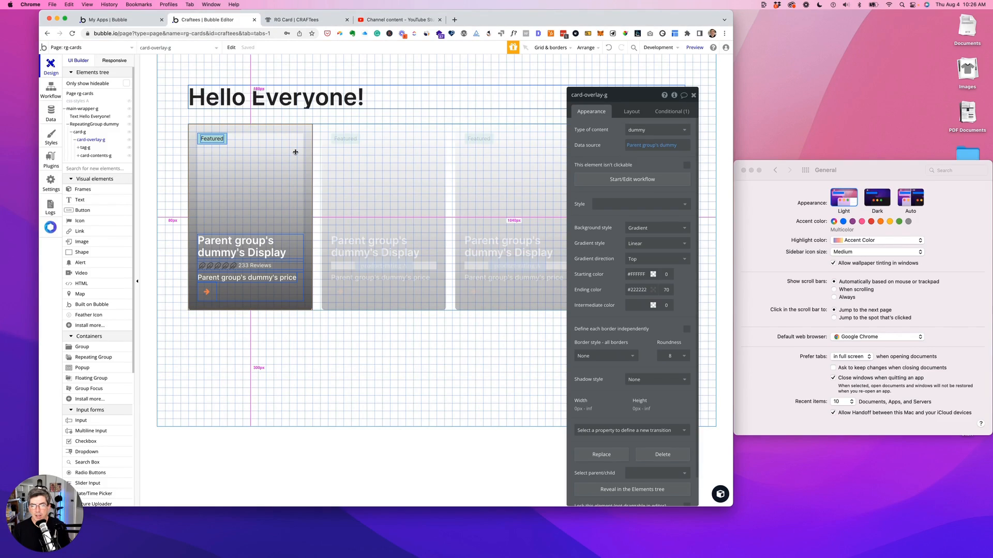
click(80, 132)
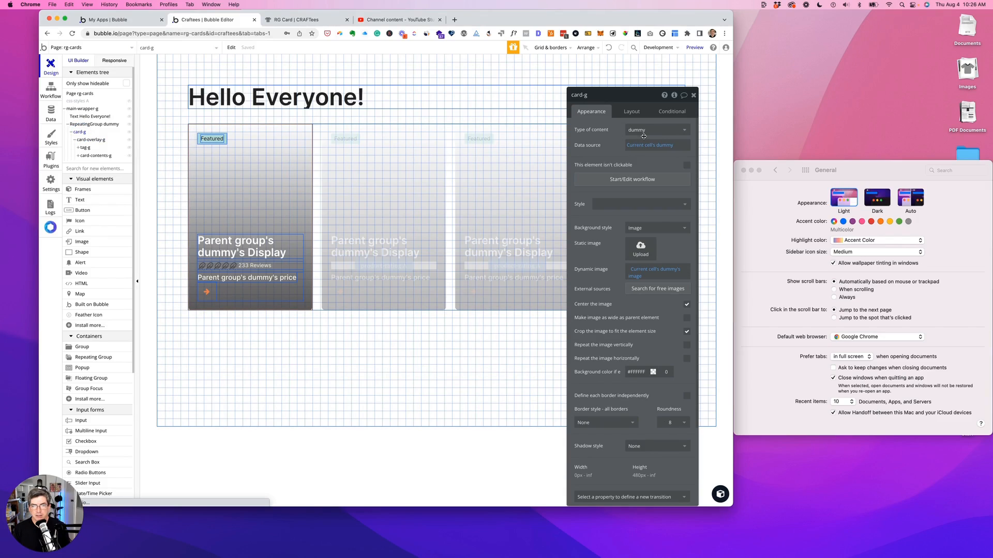
click(664, 113)
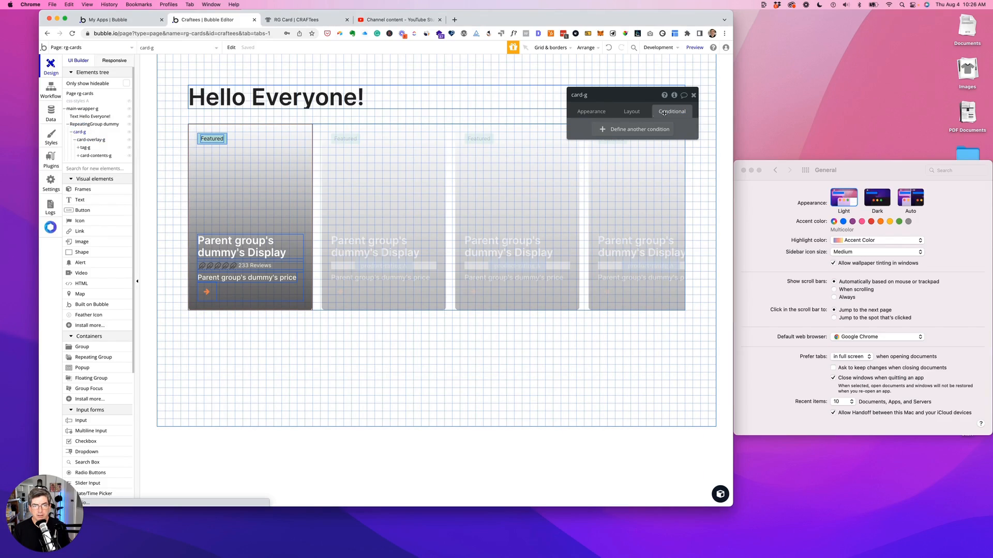
click(604, 130)
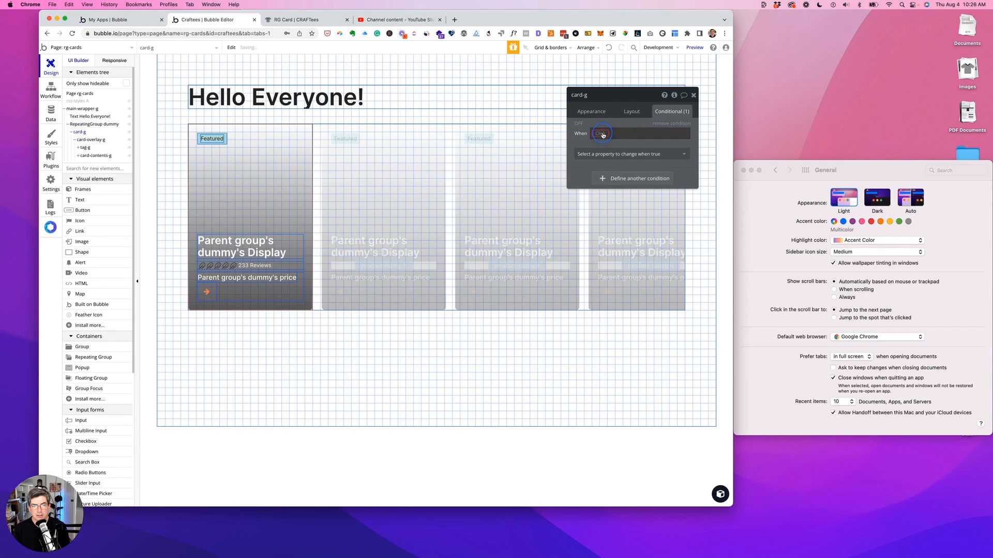
click(601, 134)
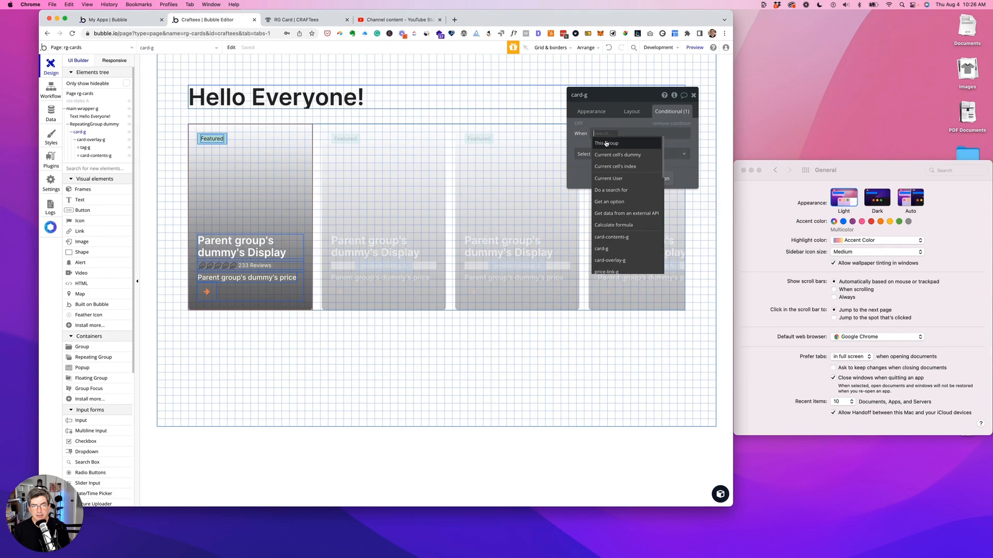
click(606, 144)
click(619, 133)
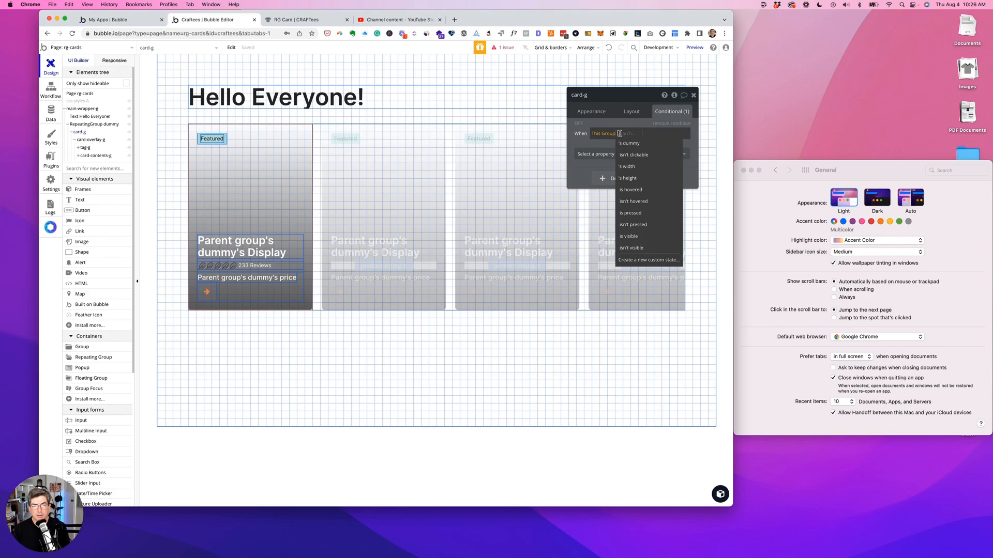
click(632, 190)
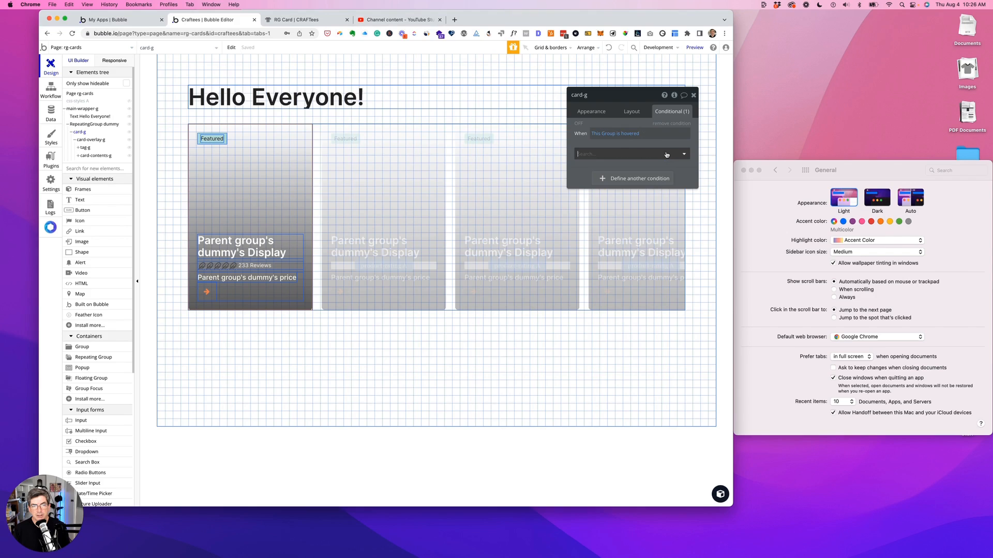
Step: Add the Boxshadow style property to card-g's hover condition and set it to Outset
click(667, 155)
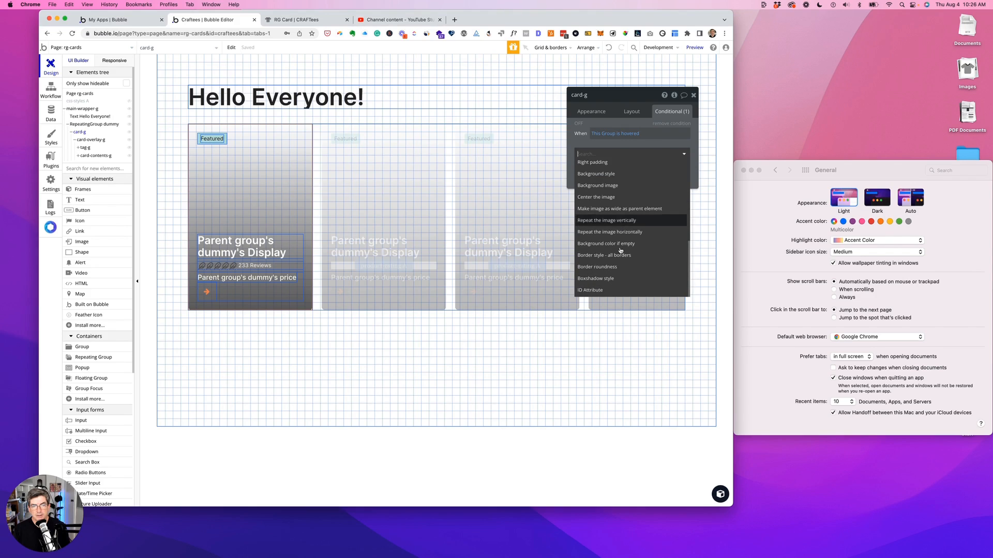
click(609, 279)
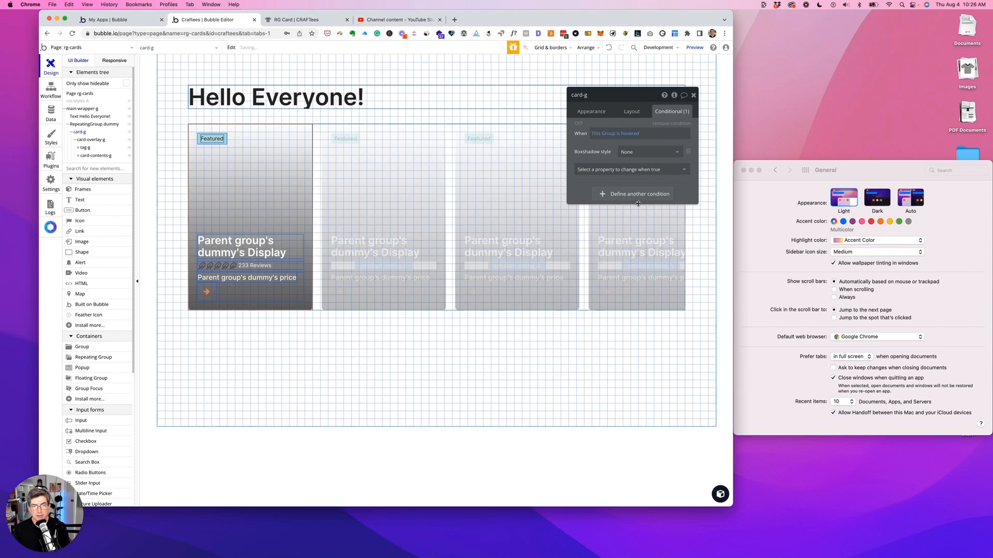
click(650, 155)
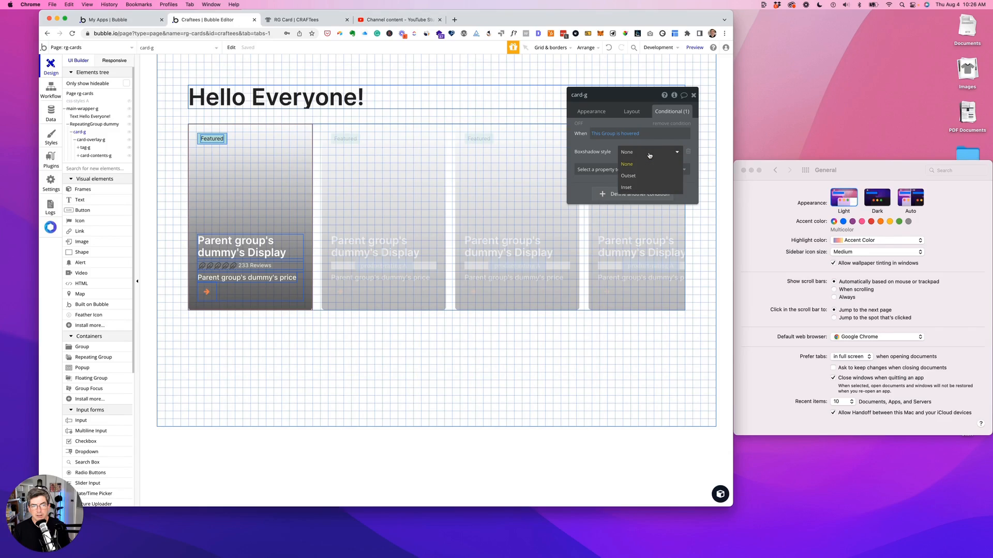
click(636, 167)
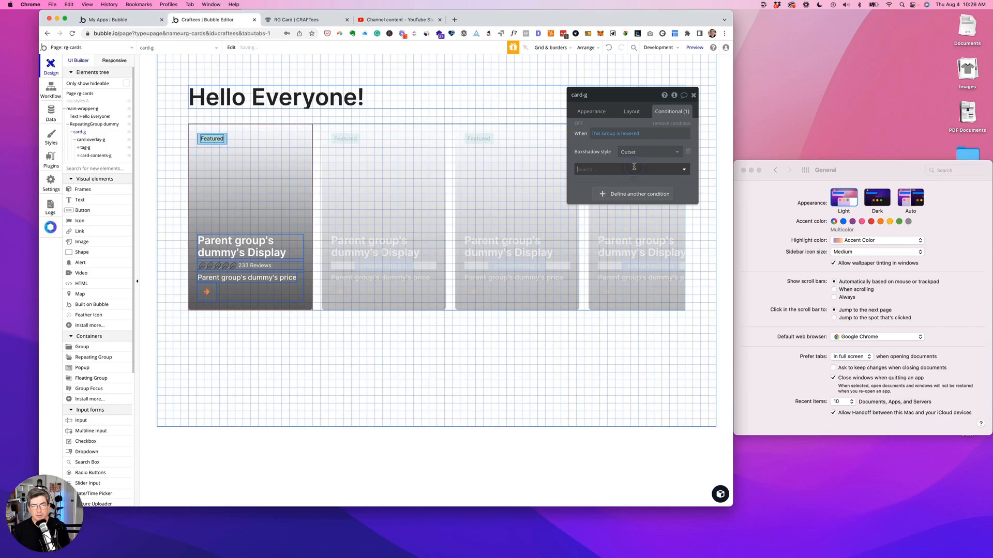
Step: Add the Boxshadow color property as #222222 at 30% opacity and check the hovered card in the page preview
click(634, 169)
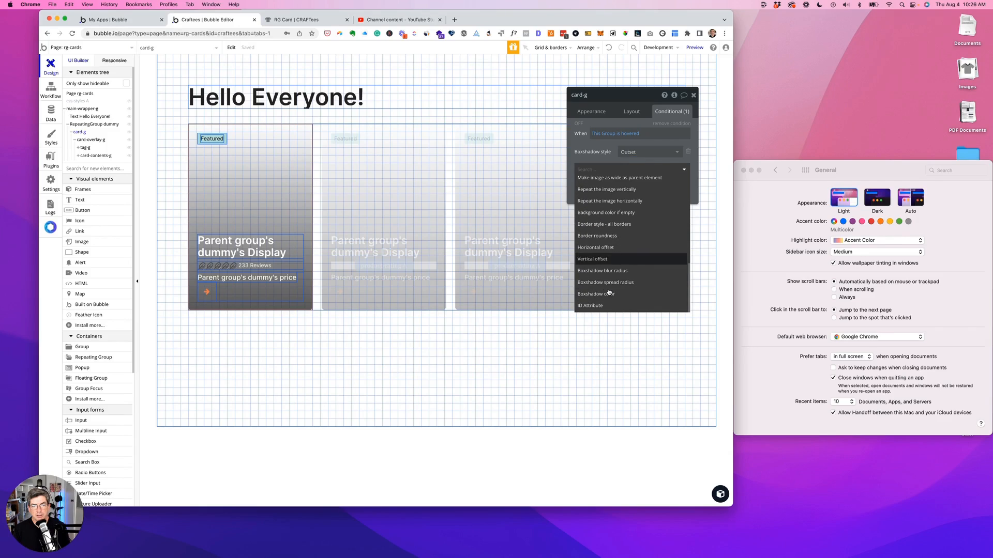
click(610, 293)
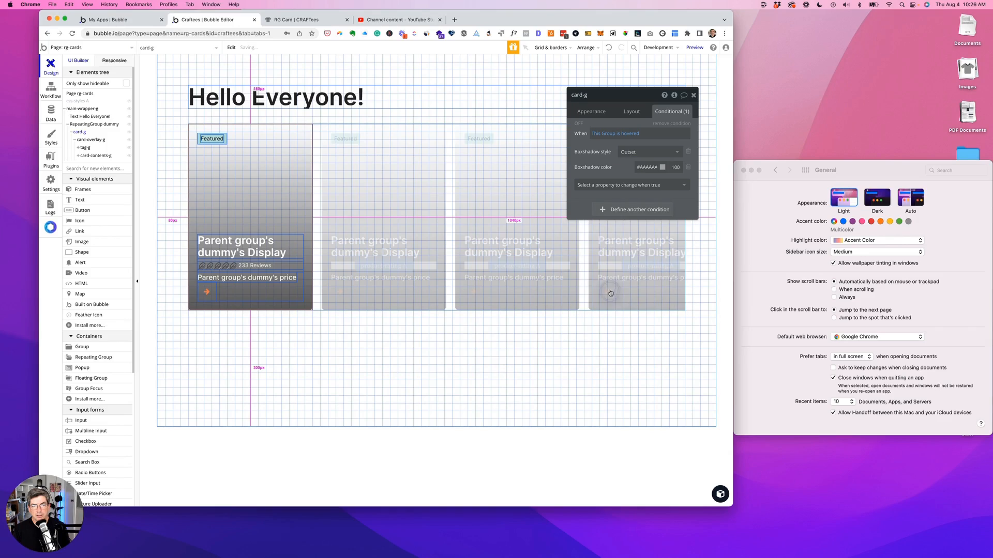
click(663, 167)
click(651, 236)
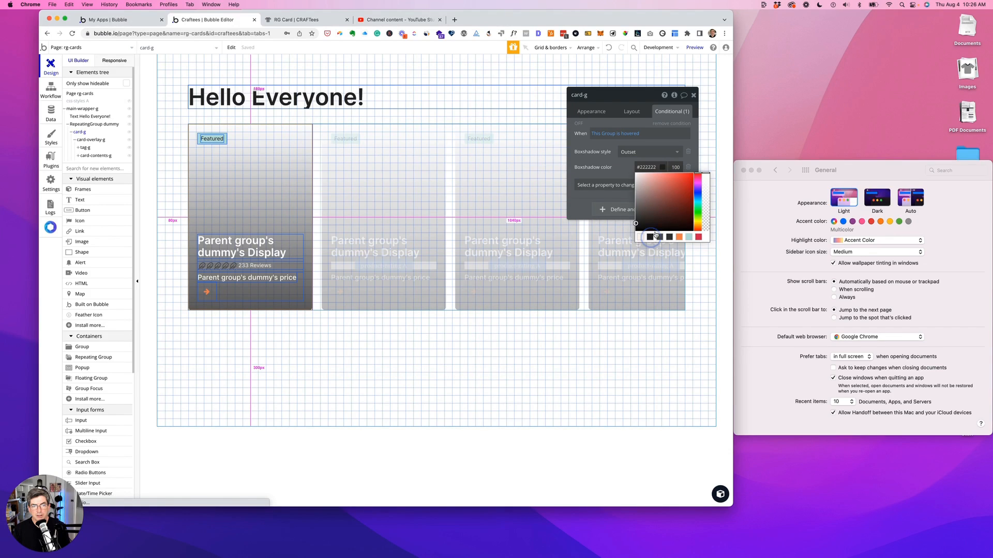
click(681, 167)
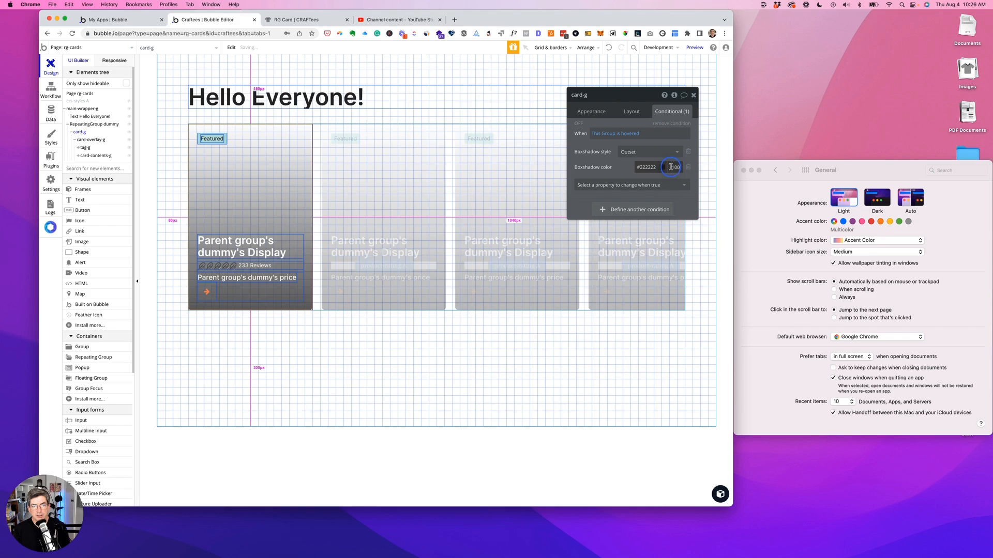
text(30)
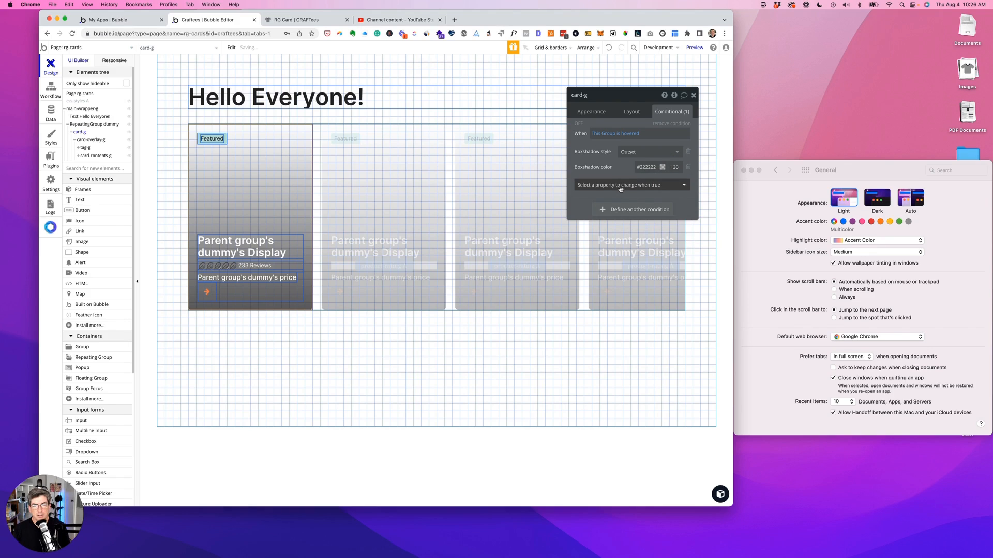
click(304, 20)
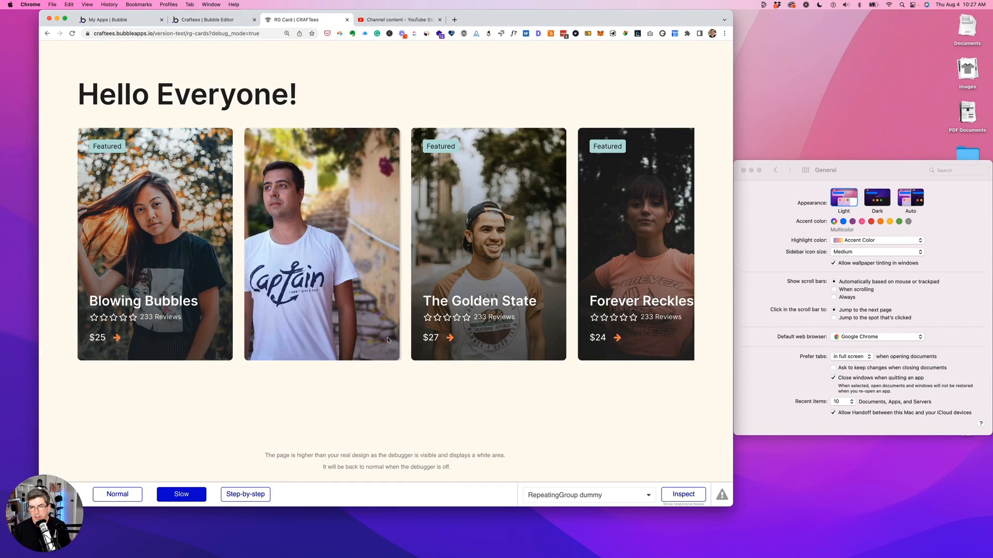
Step: Back in the editor, raise the box shadow color's opacity to 100 and check the hovered card in the preview
click(231, 20)
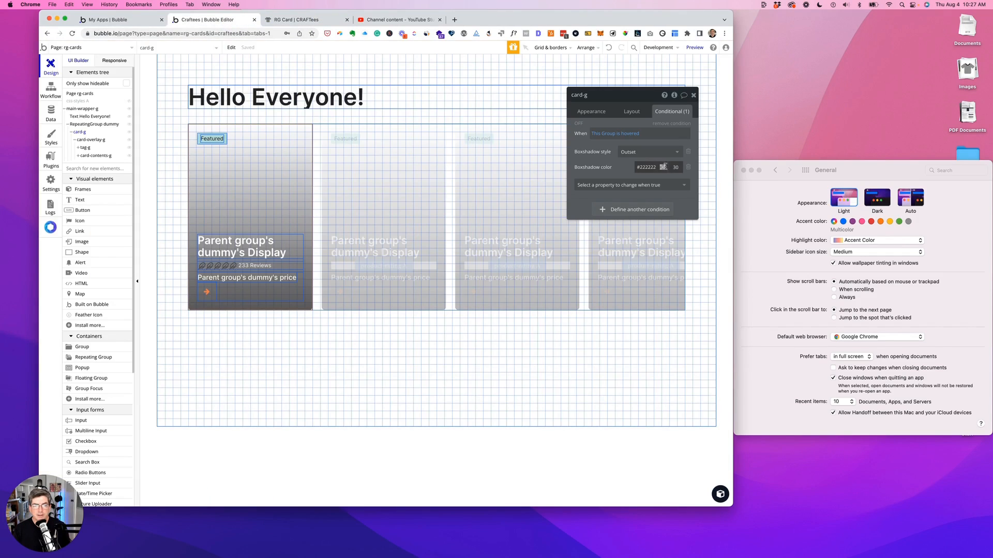
drag(679, 167, 670, 168)
text(100)
click(313, 20)
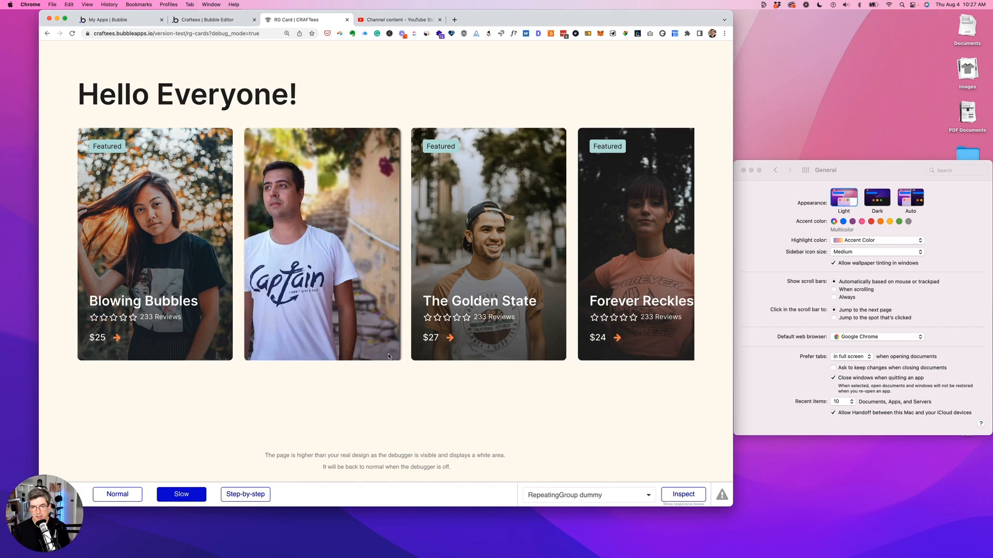
Step: Return to the editor and add the Boxshadow spread radius and Boxshadow blur radius properties to card-g's hover condition
click(233, 20)
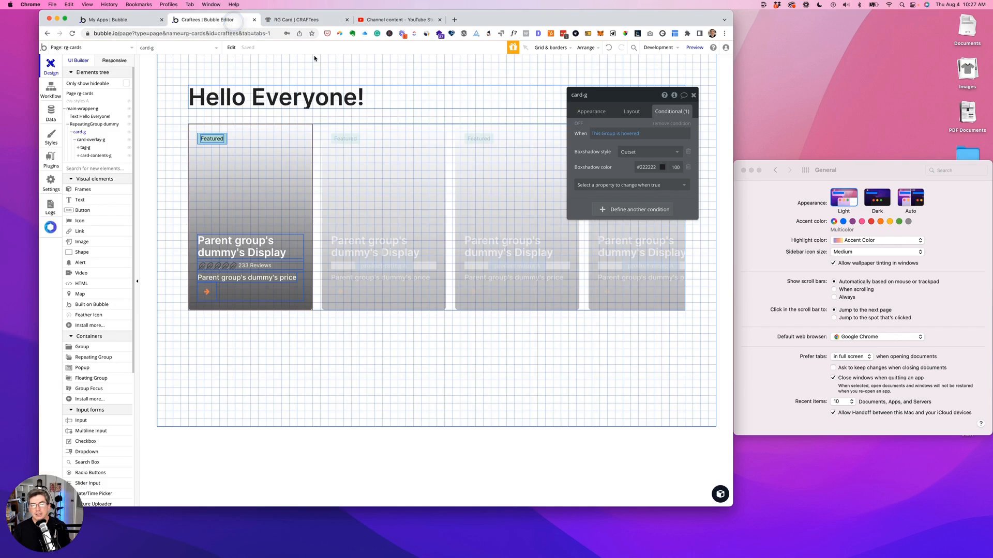
click(594, 189)
scroll(614, 284, down, 3)
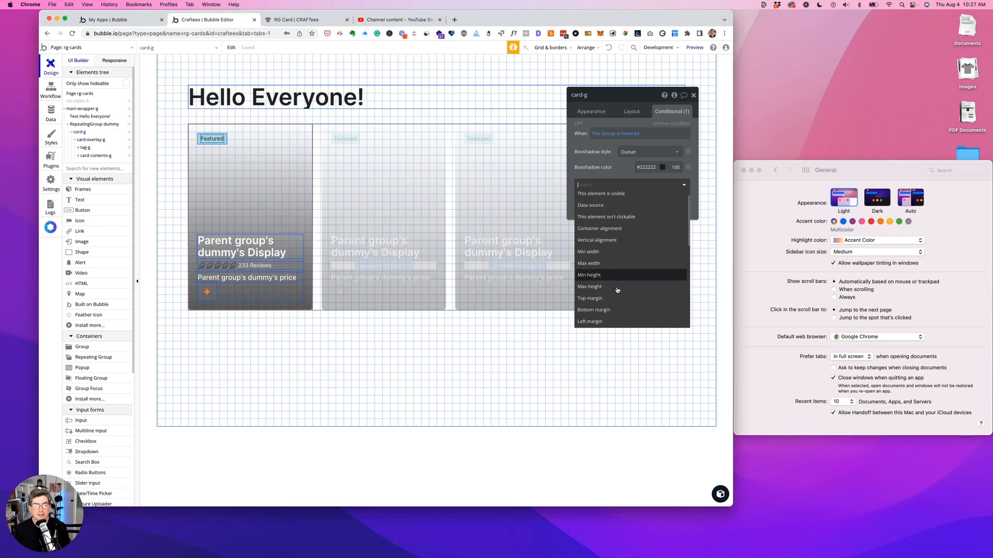
scroll(615, 289, down, 2)
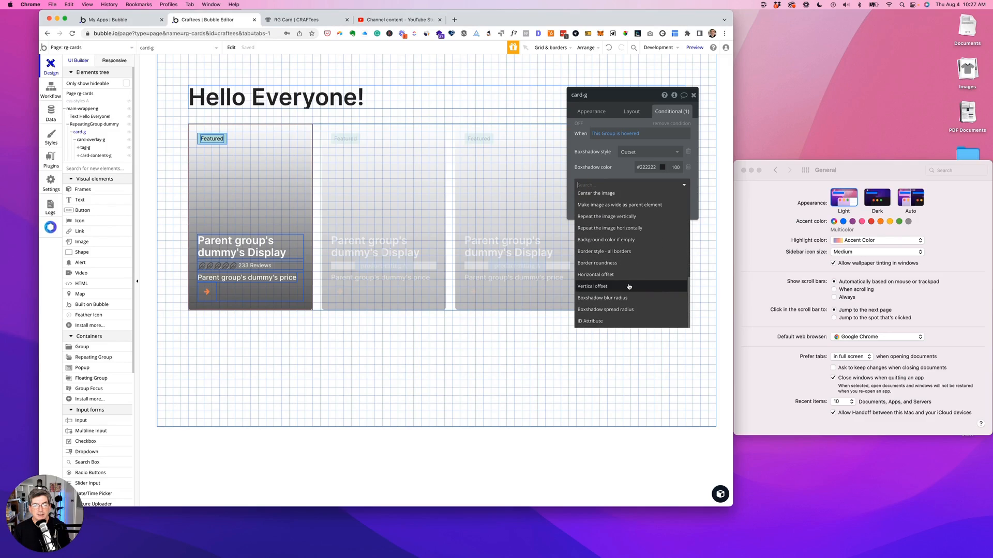
click(606, 309)
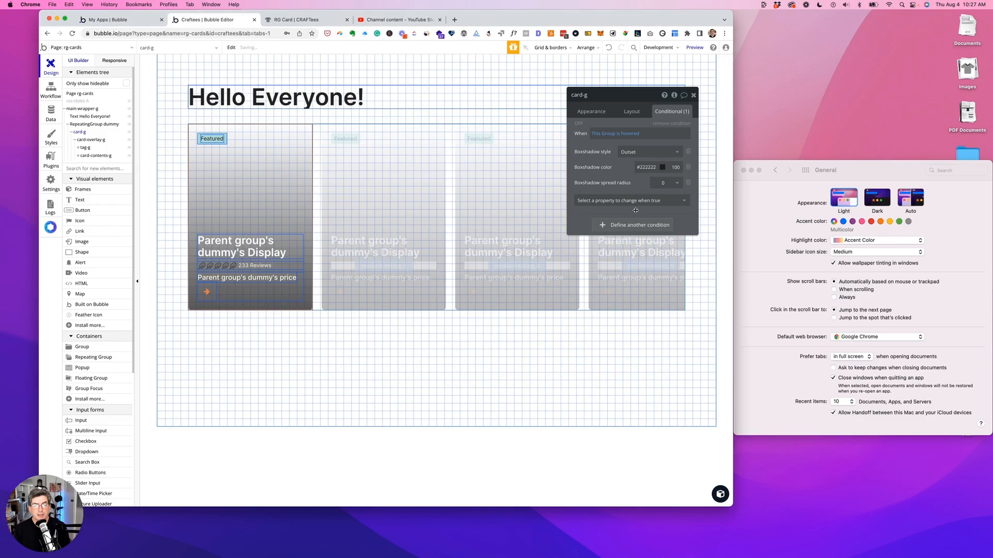
click(641, 201)
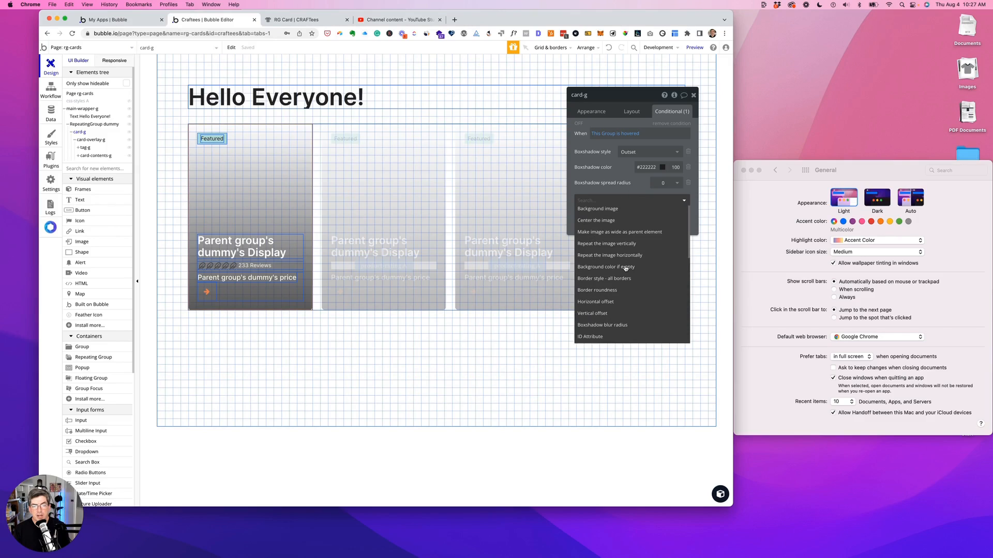
click(601, 325)
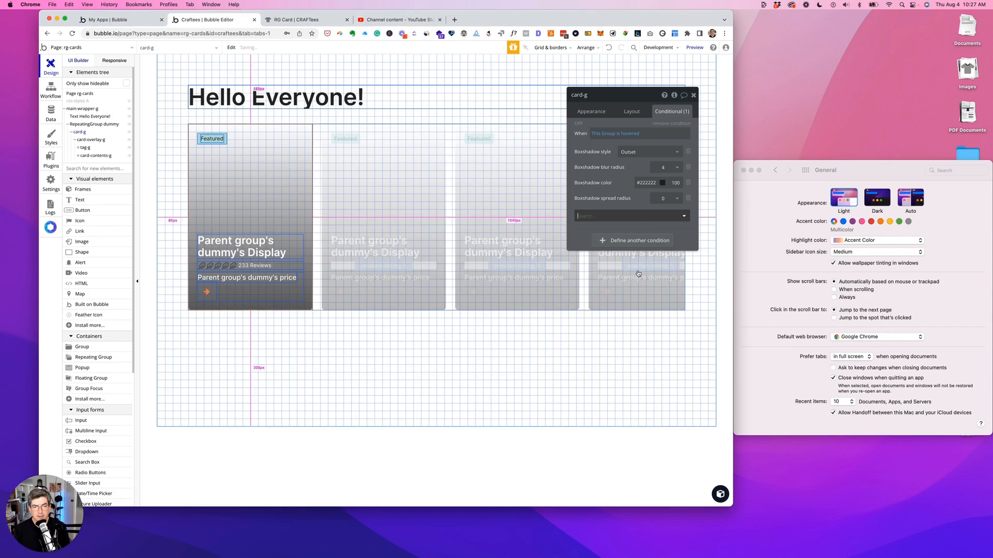
Step: Add the Vertical offset and Horizontal offset properties to card-g's hover condition
click(628, 216)
scroll(640, 270, down, 3)
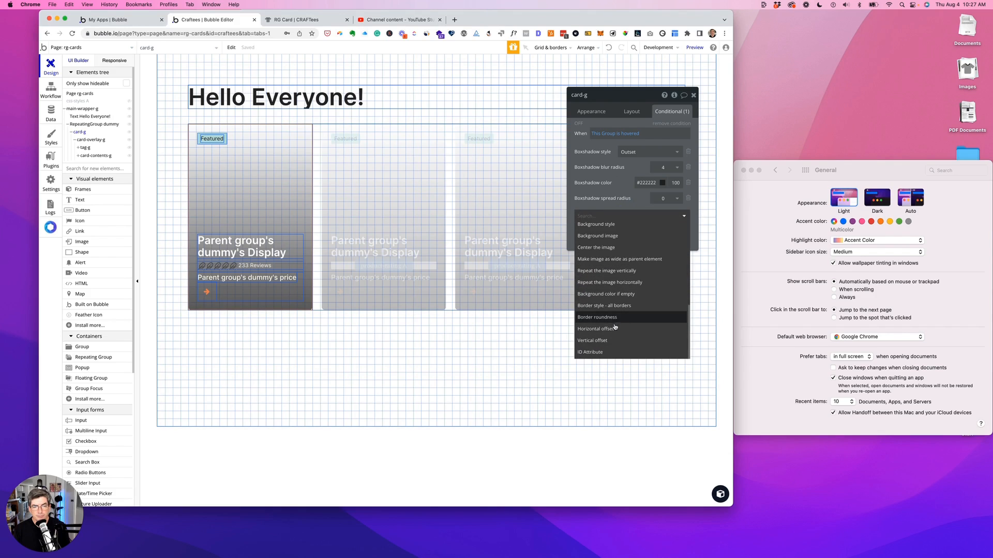
click(604, 342)
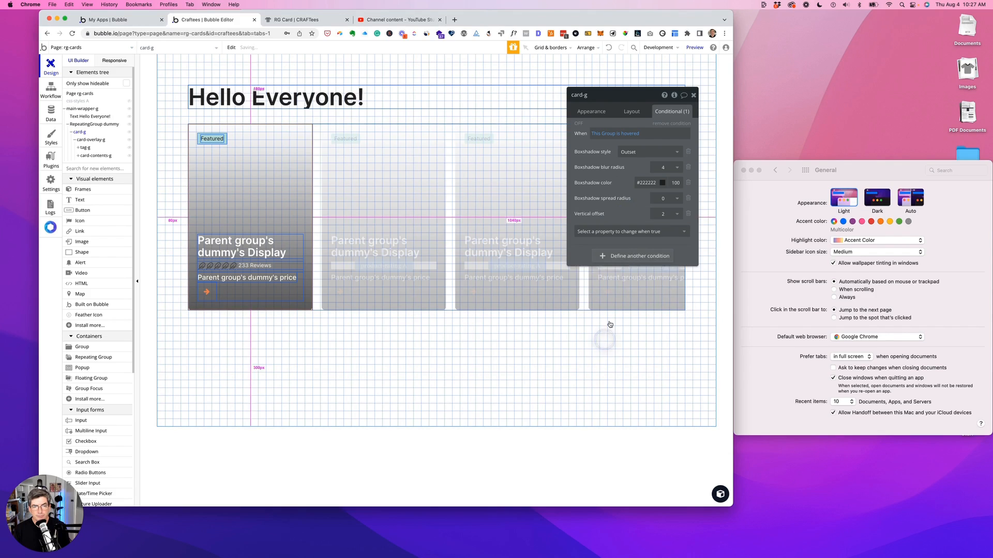
click(621, 237)
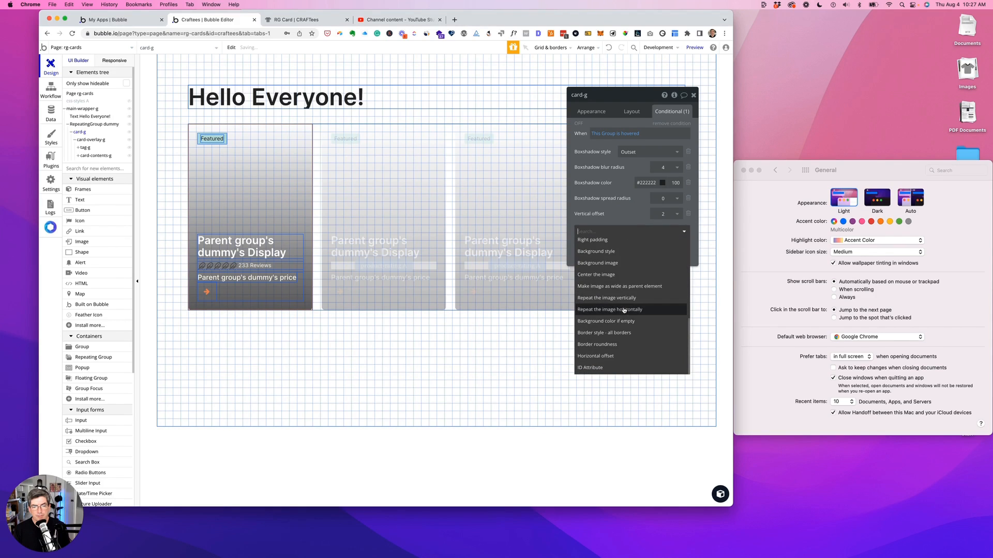
click(604, 356)
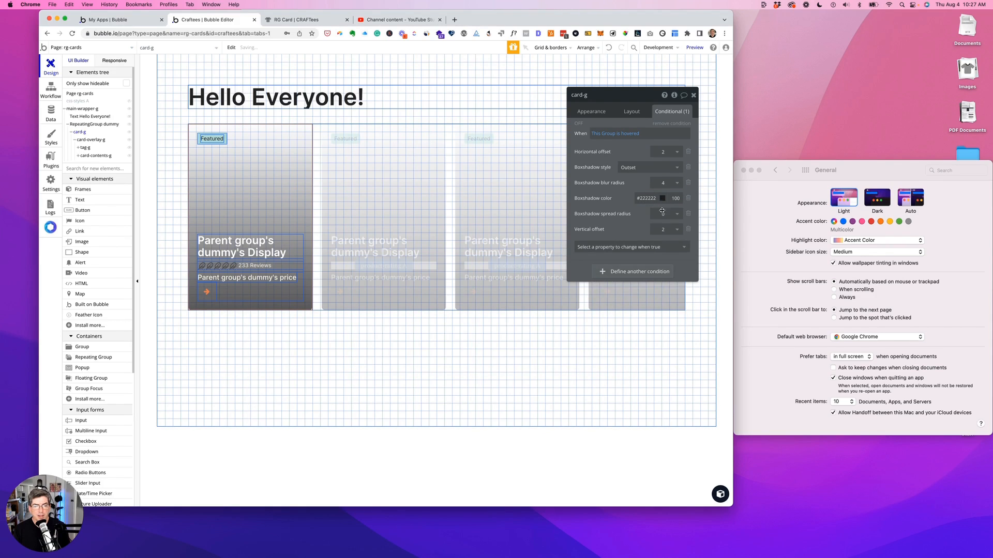
Step: Set the box shadow's spread radius to 2 and check the hover effect in the page preview
click(675, 215)
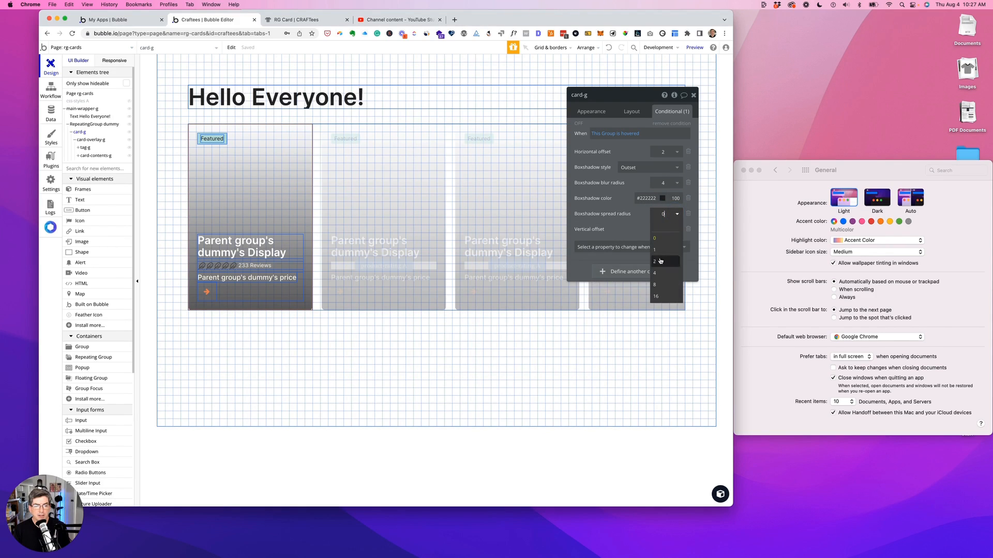
click(661, 262)
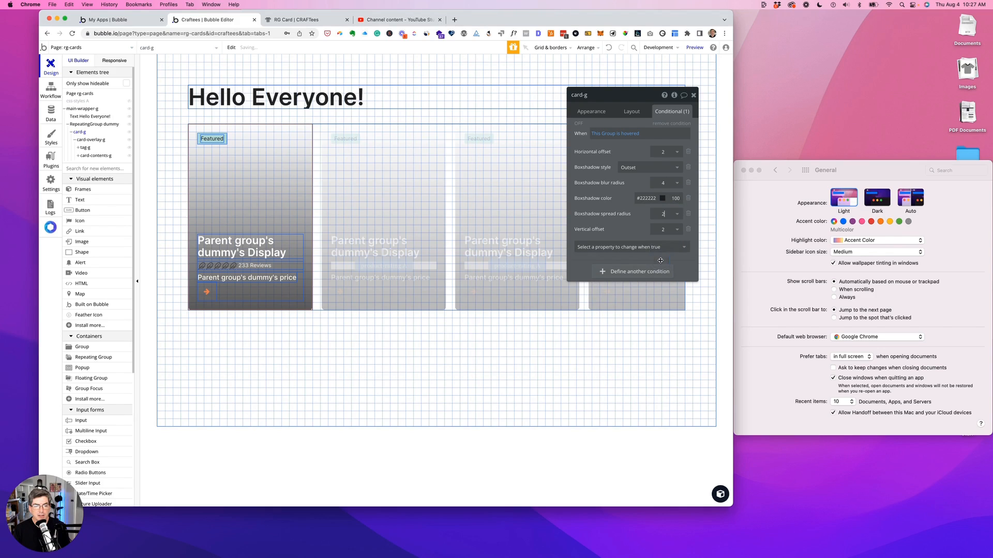
click(304, 21)
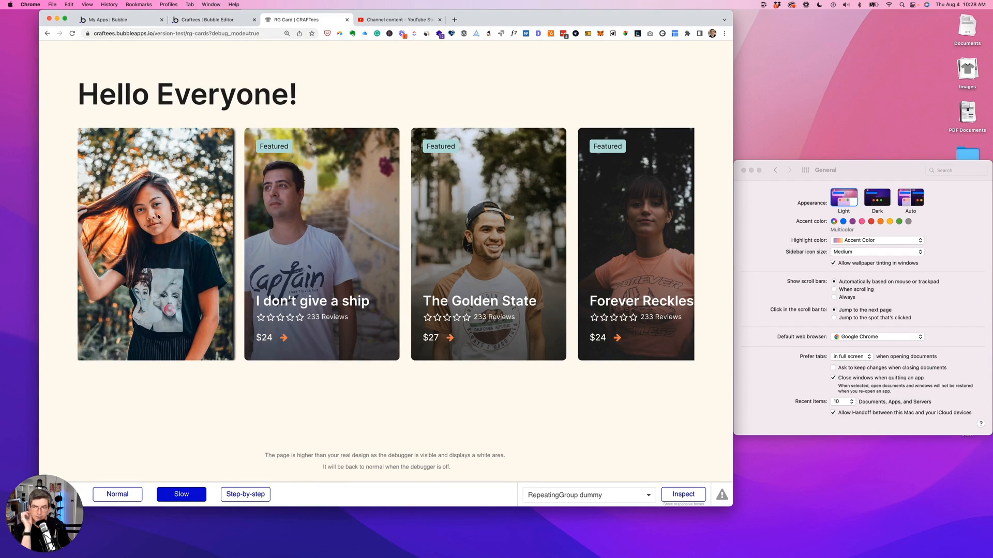
Step: Back in the editor, set card-g's top, bottom, left and right margins to 10 px and check the hover effect in the refreshed preview
click(223, 20)
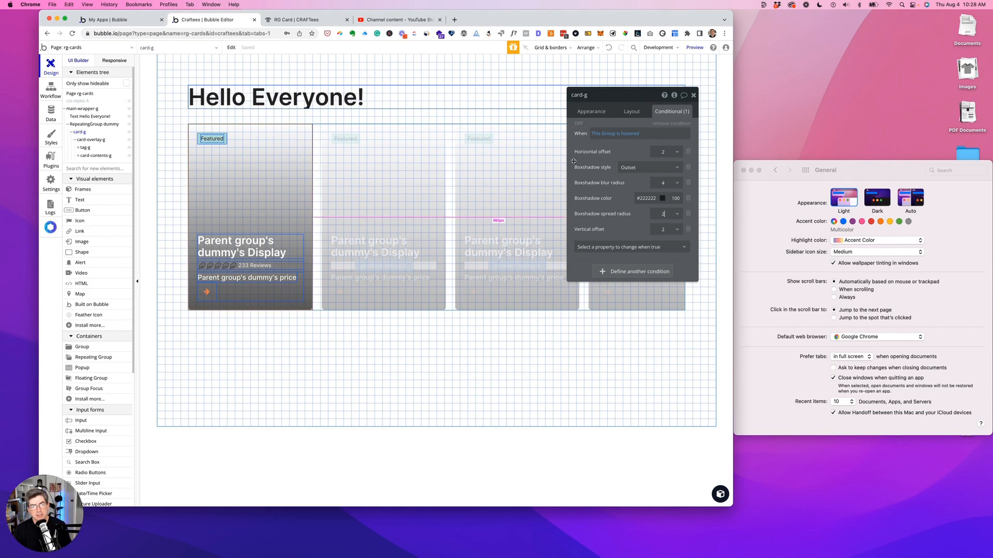
click(634, 112)
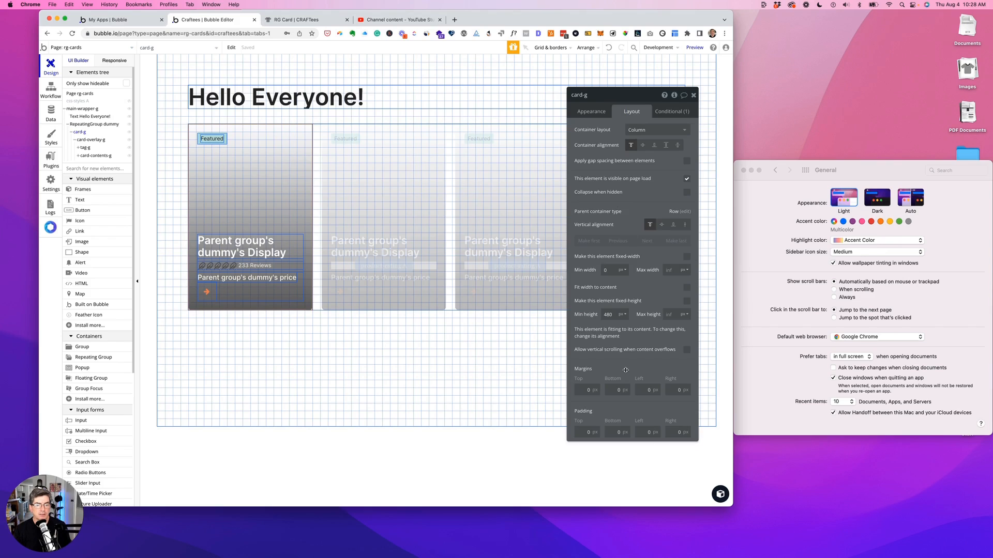
click(583, 391)
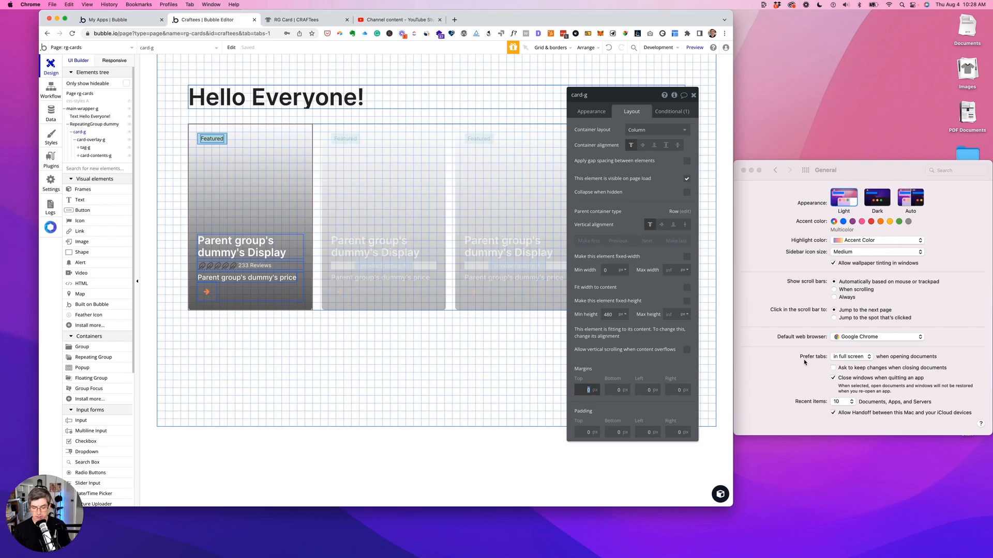
text(10)
key(Tab)
text(10)
key(Tab)
text(10)
key(Tab)
text(10)
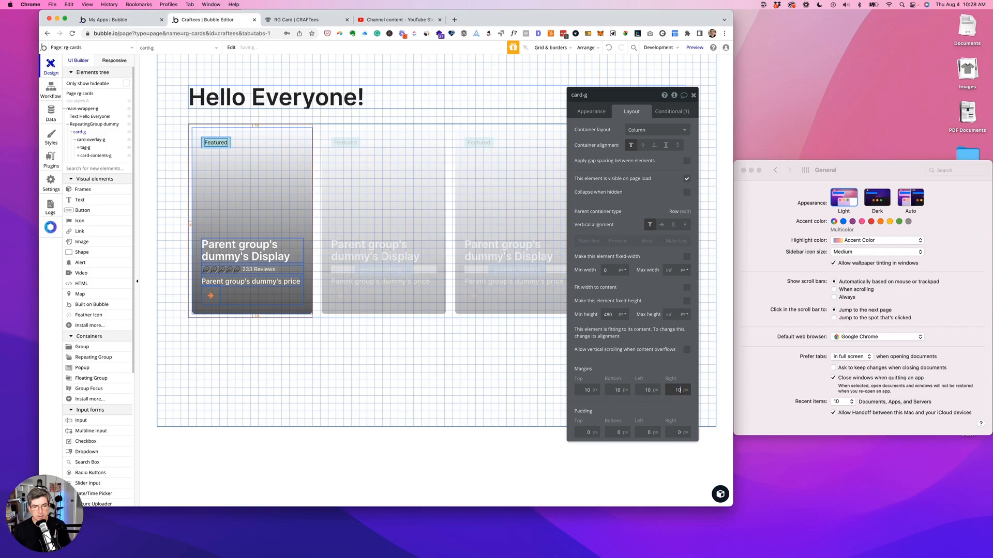
key(Tab)
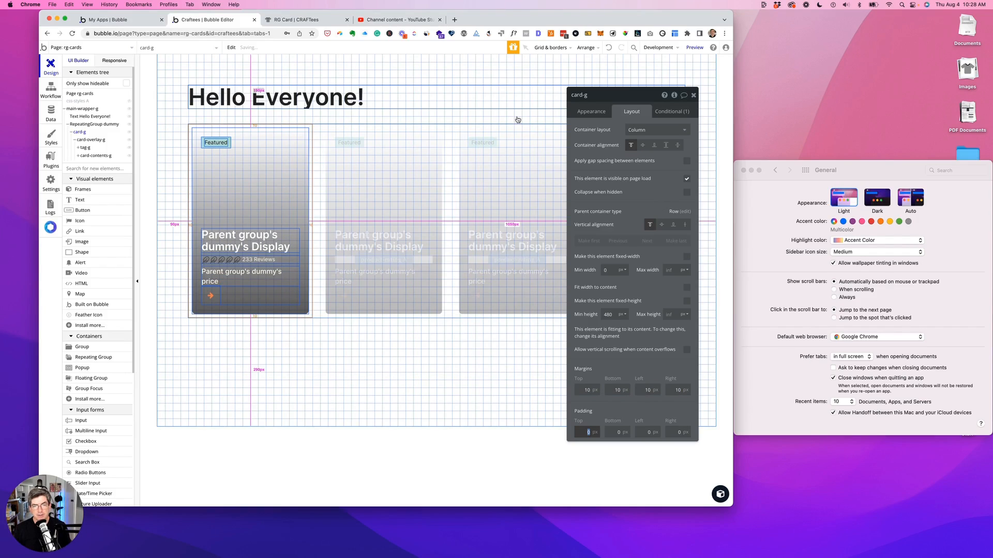
click(322, 22)
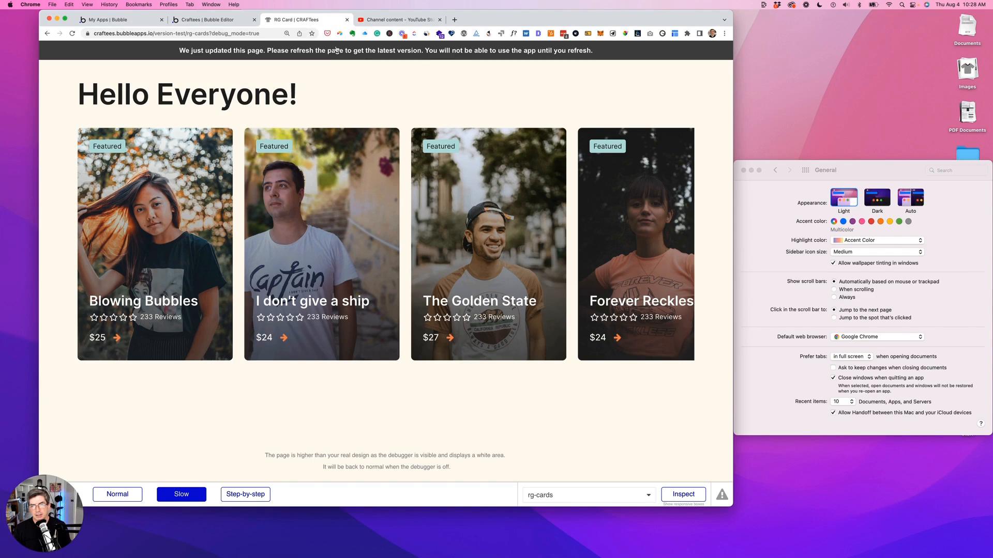
key(super+r)
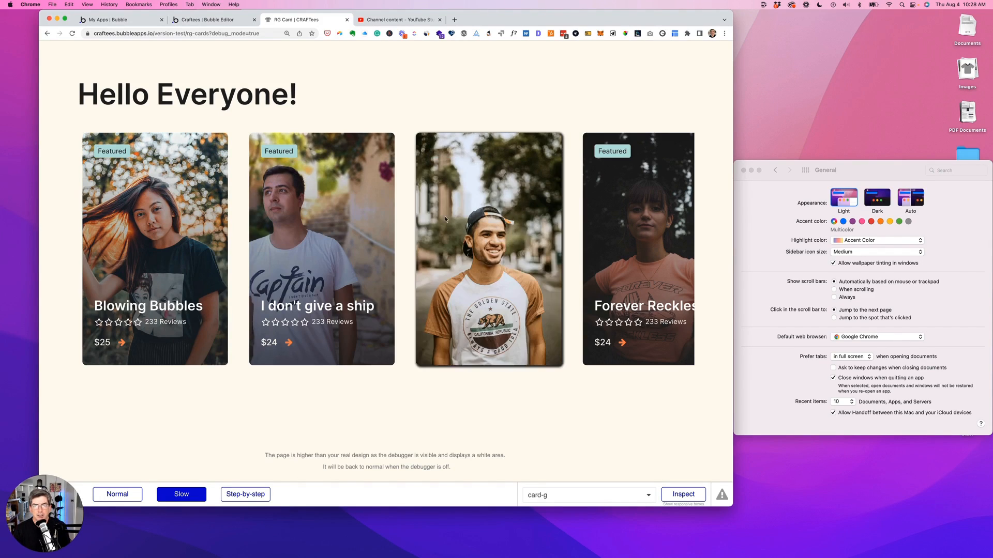
Step: Return to the editor and remove the style from RepeatingGroup dummy
click(220, 21)
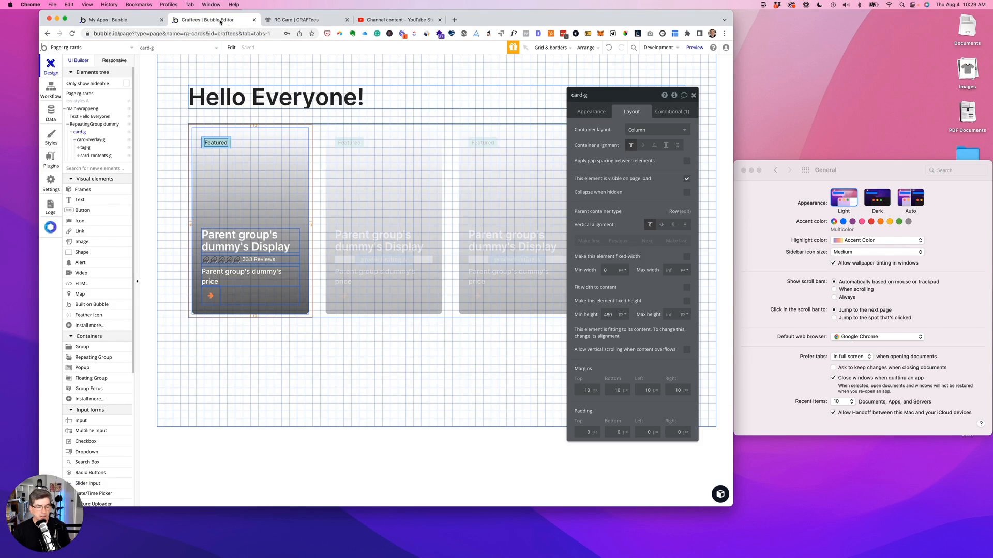
click(317, 195)
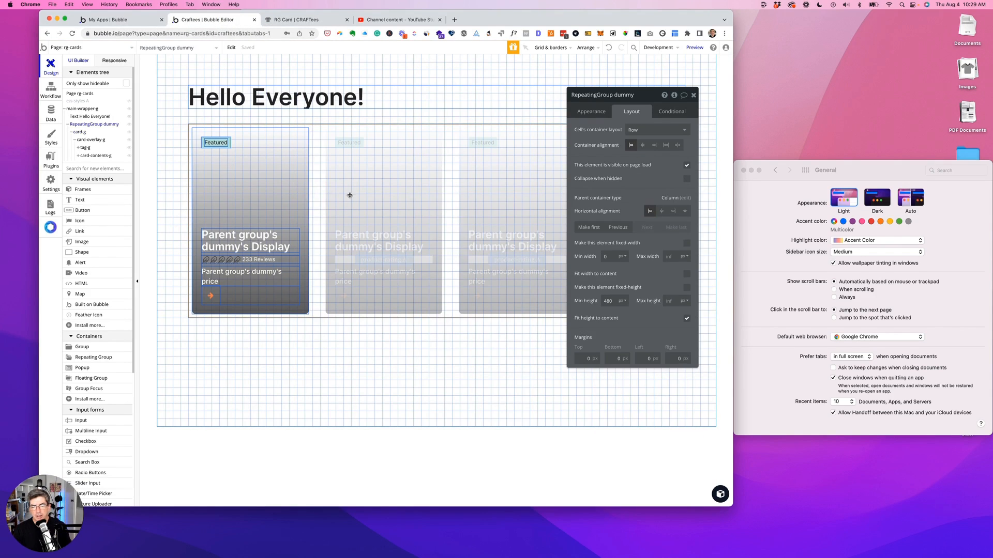
click(599, 112)
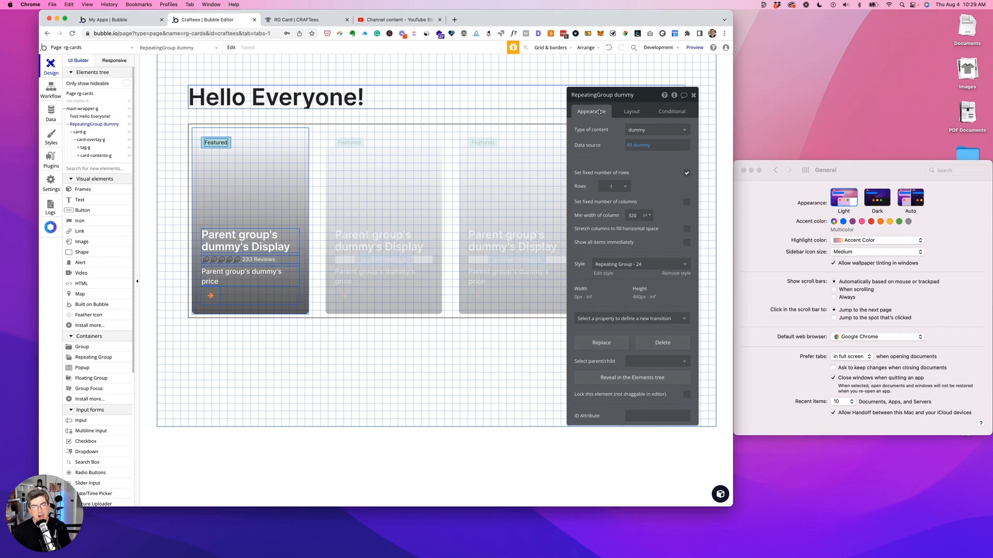
click(678, 274)
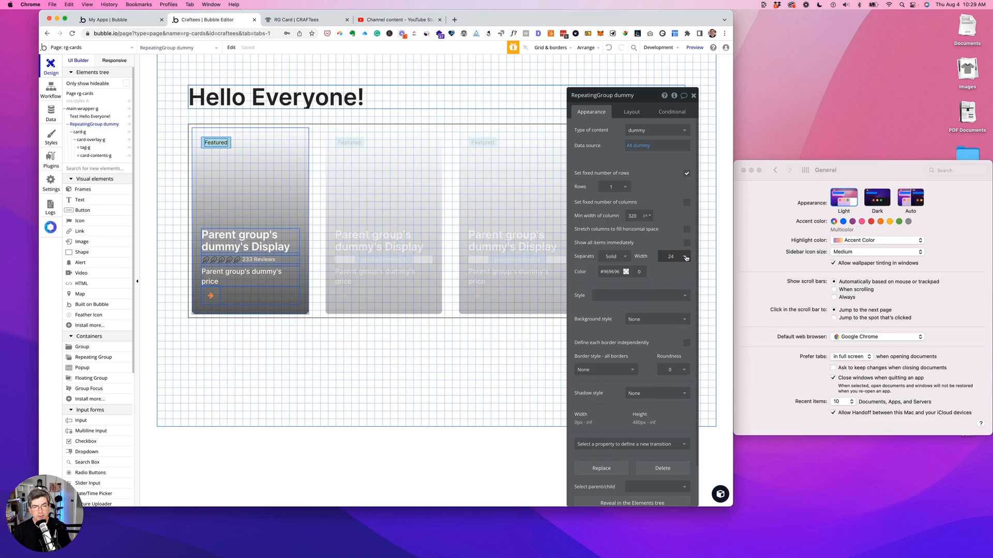
Step: Set the repeating group's separator width to 10 and check the card spacing in the page preview
click(685, 257)
click(665, 315)
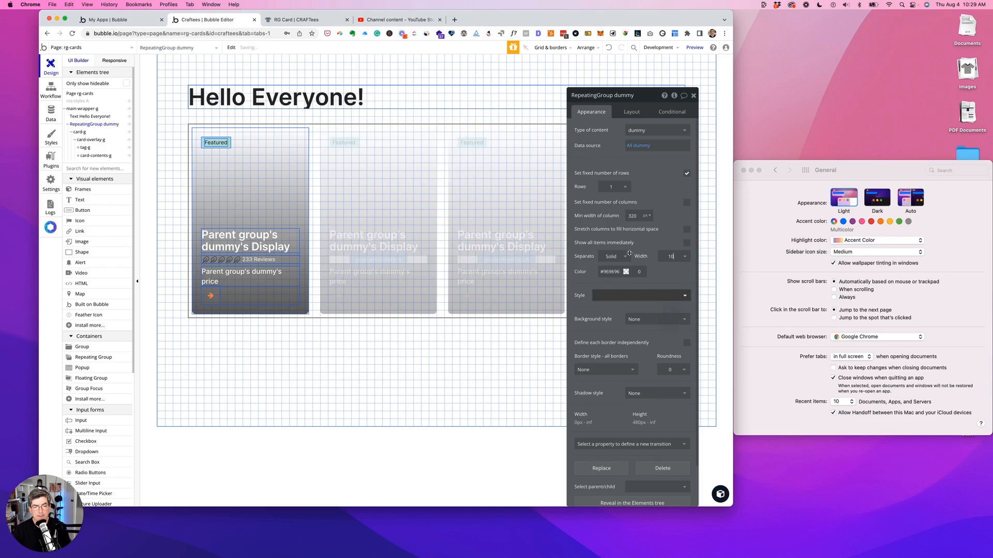
click(324, 19)
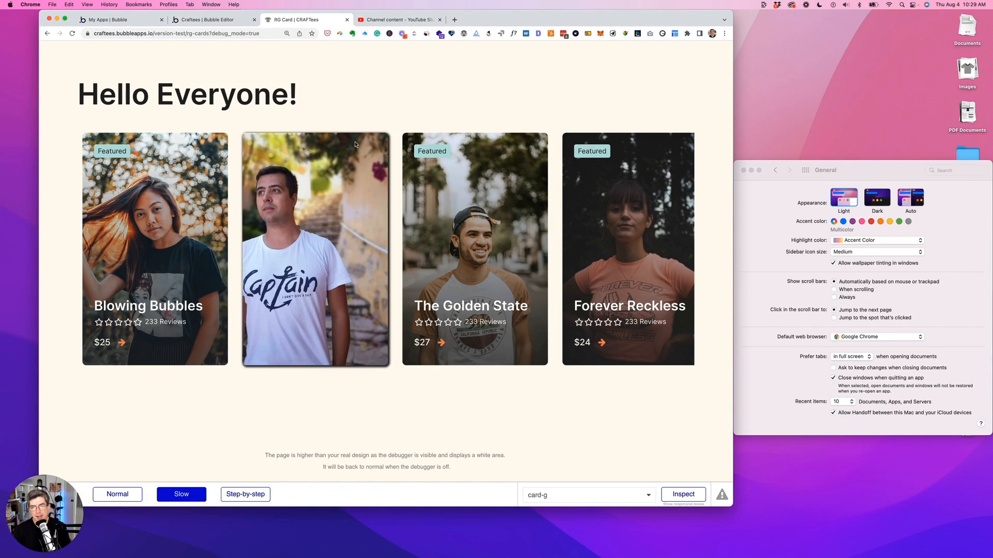
Step: Back in the editor, reduce the repeating group's separator width to 4 and check the spacing in the refreshed preview
click(210, 19)
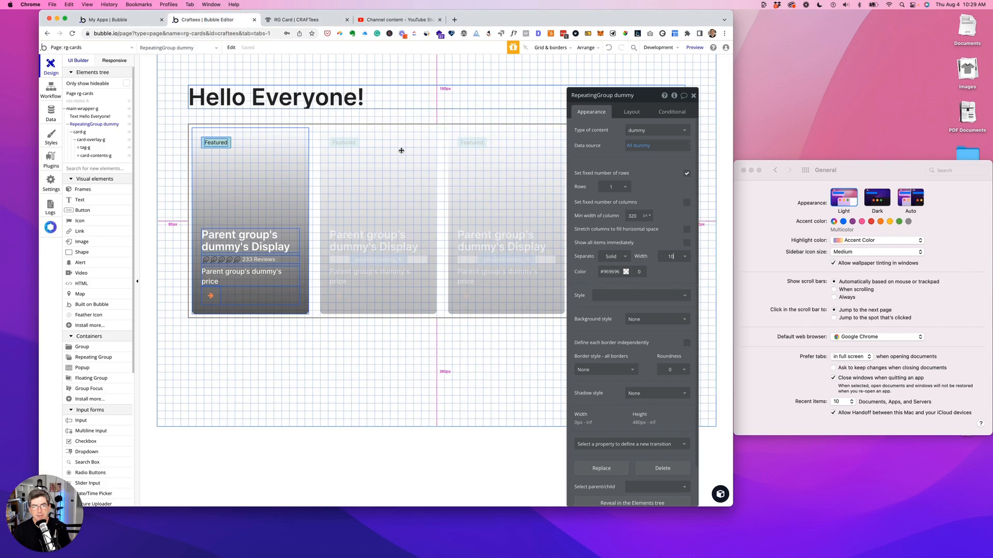
click(677, 258)
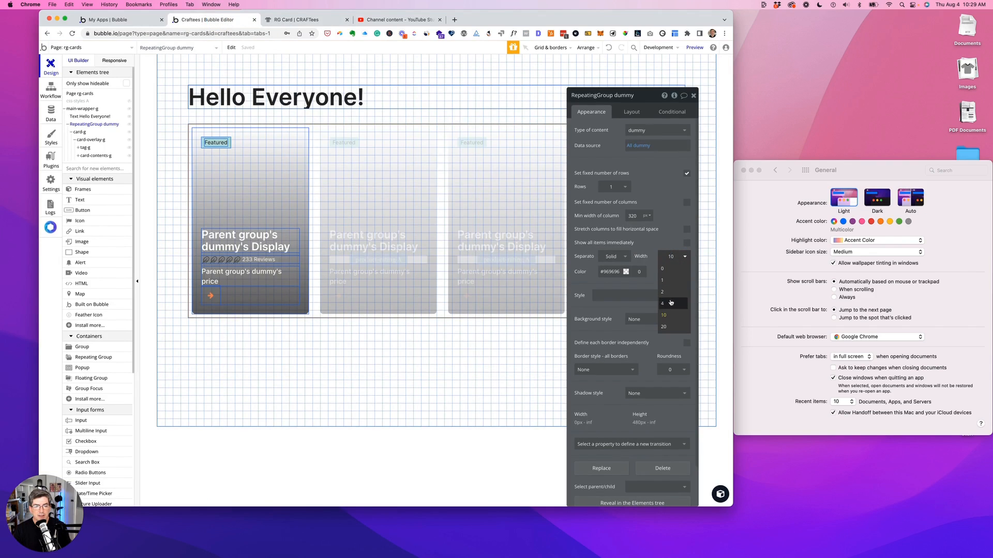
click(671, 303)
click(318, 22)
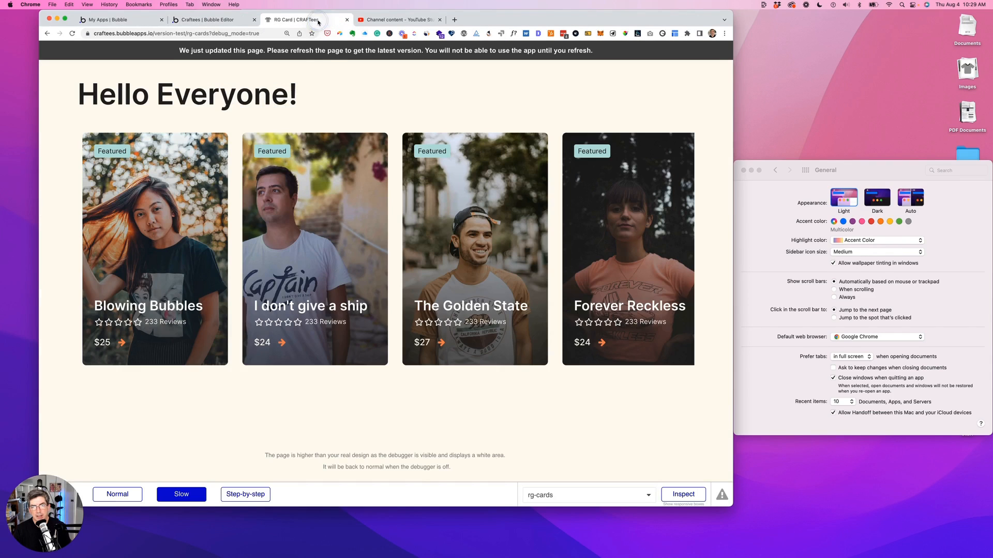
click(319, 51)
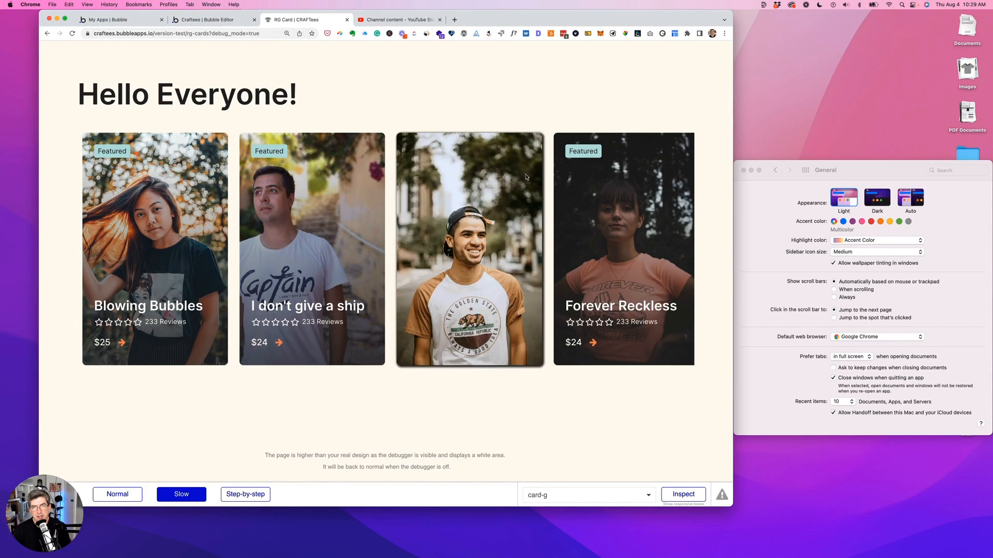
Step: In card-g's hover condition in the editor, set the Boxshadow spread radius to 4 and check the shadow in the refreshed preview
click(206, 20)
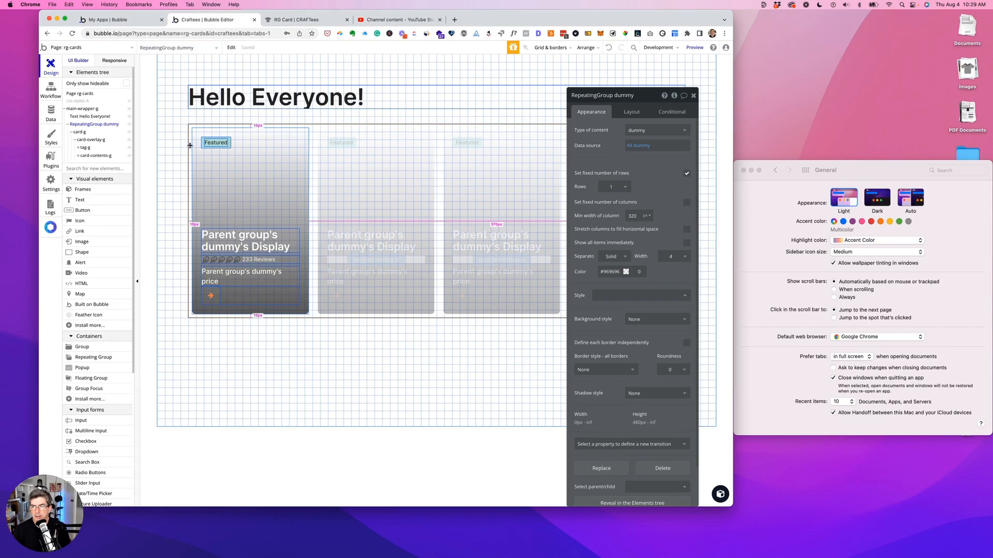
click(92, 133)
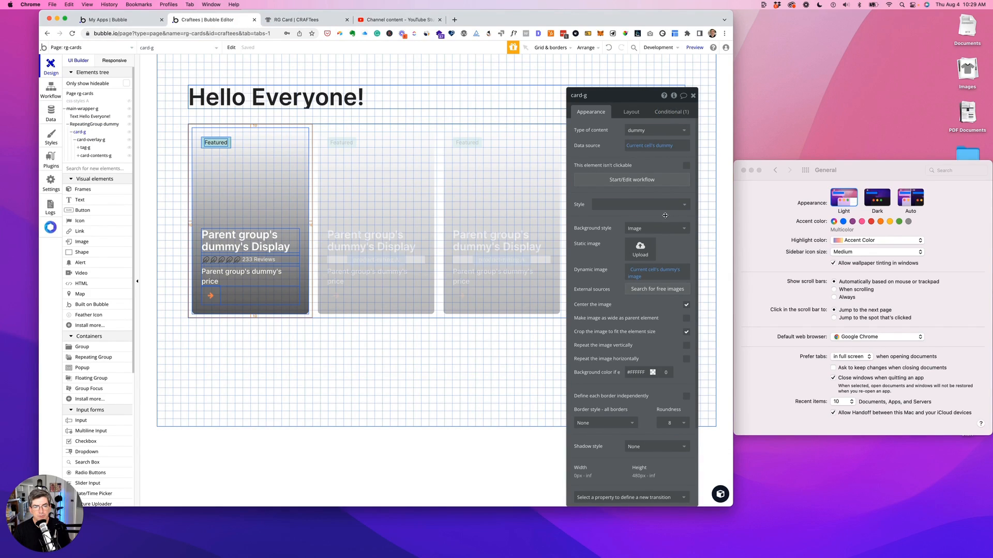
click(666, 113)
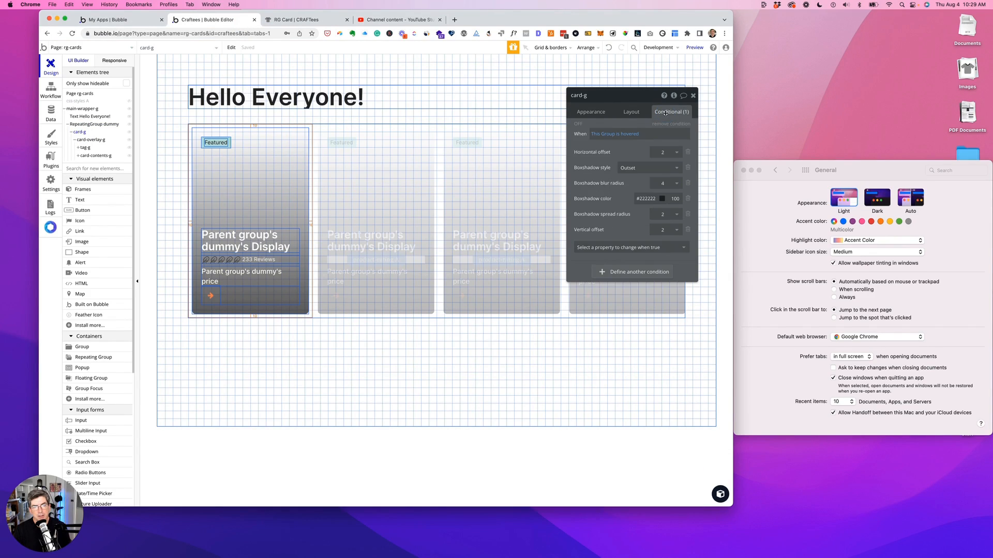
click(677, 215)
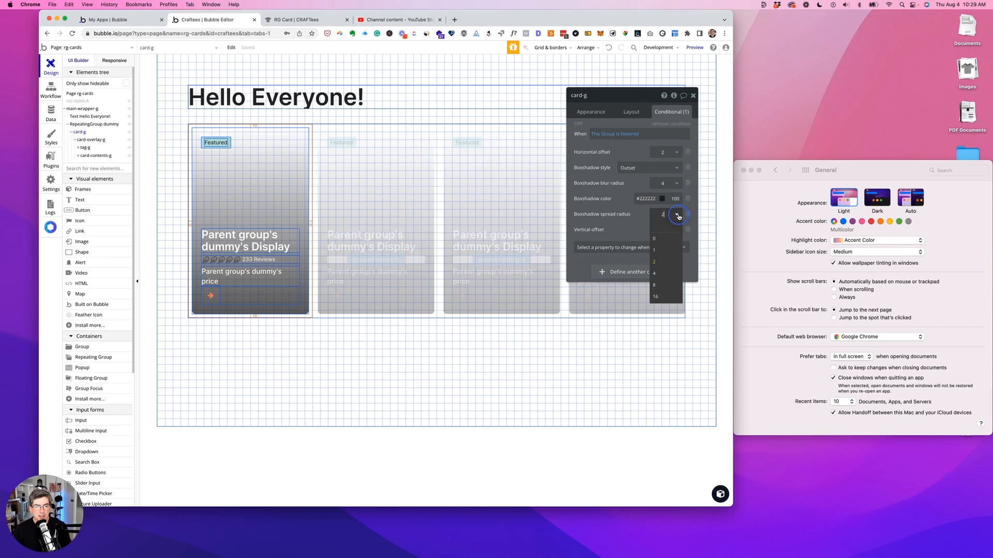
click(658, 273)
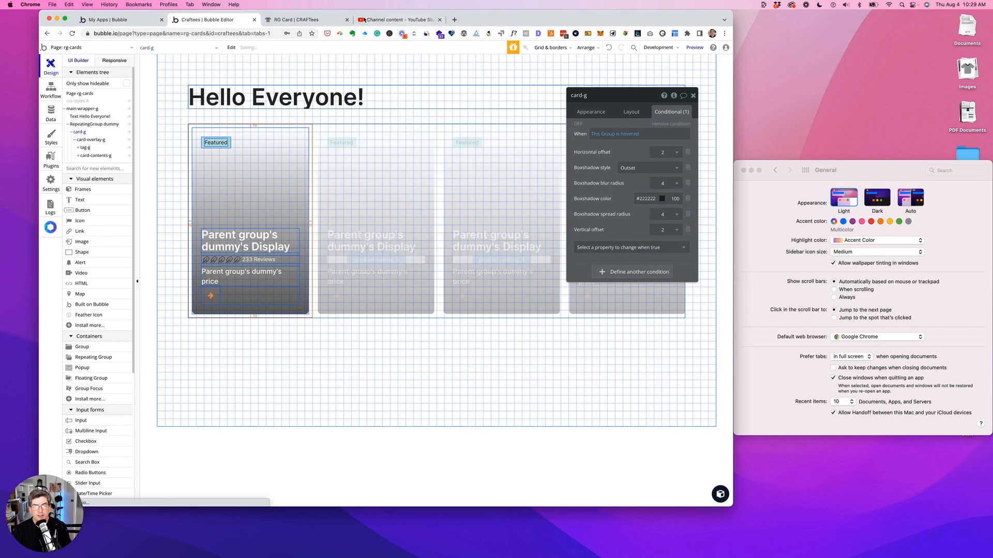
click(317, 19)
click(340, 53)
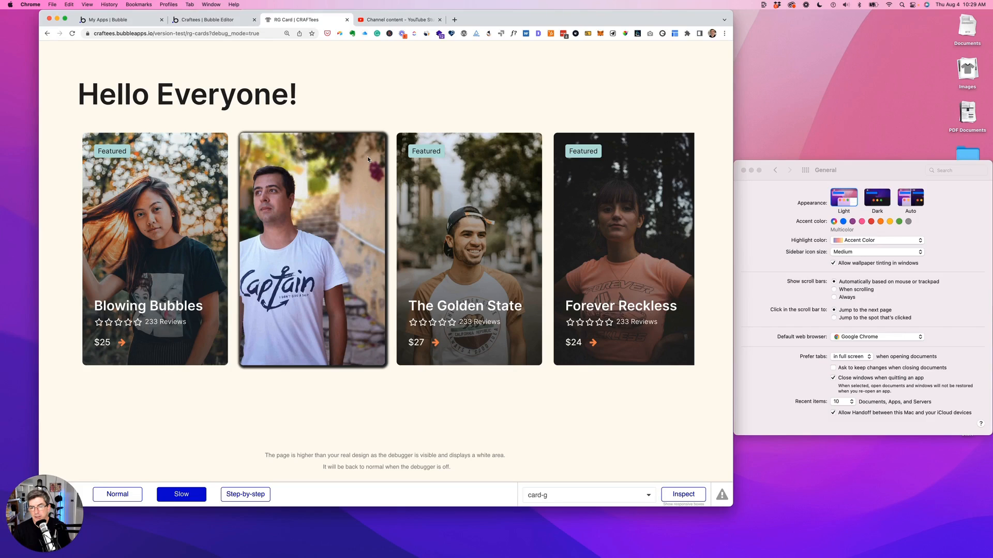
Step: Return to the editor, set card-g's hover box shadow color opacity to 30 and check the shadow in the refreshed preview
click(228, 20)
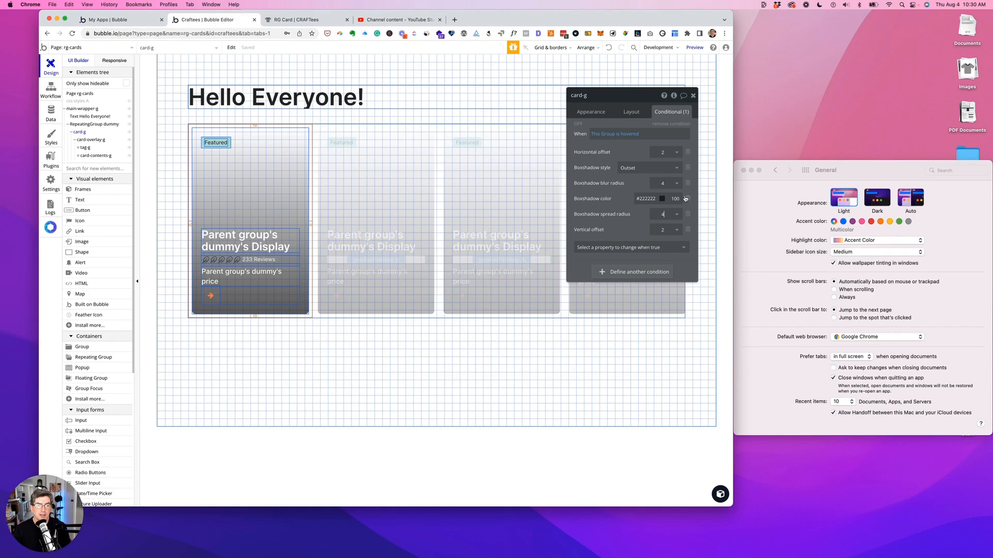
double_click(666, 198)
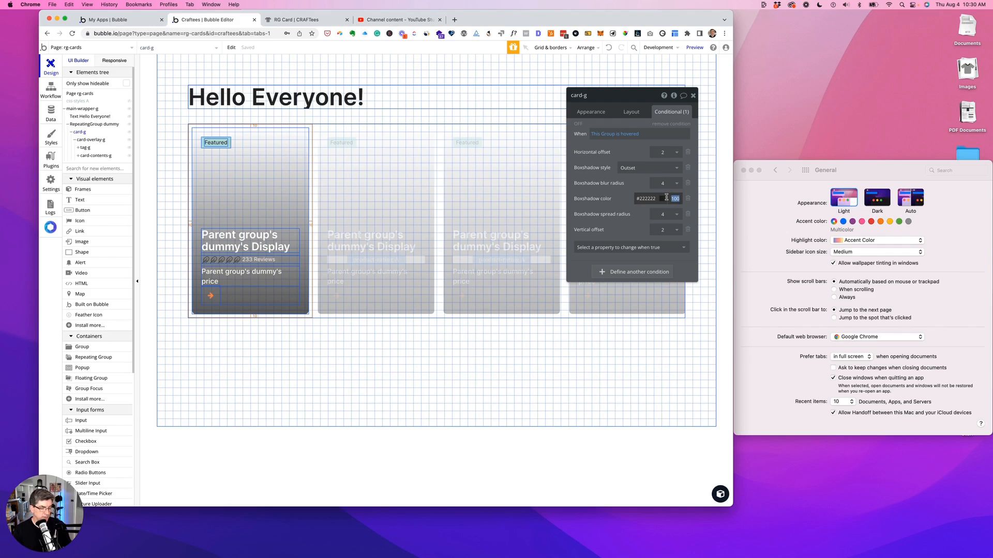
text(30)
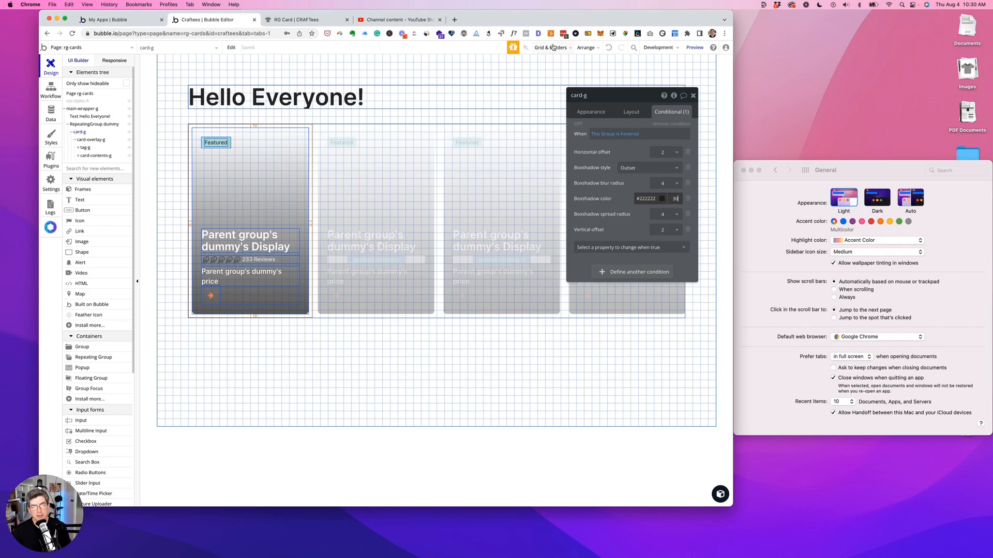
click(527, 74)
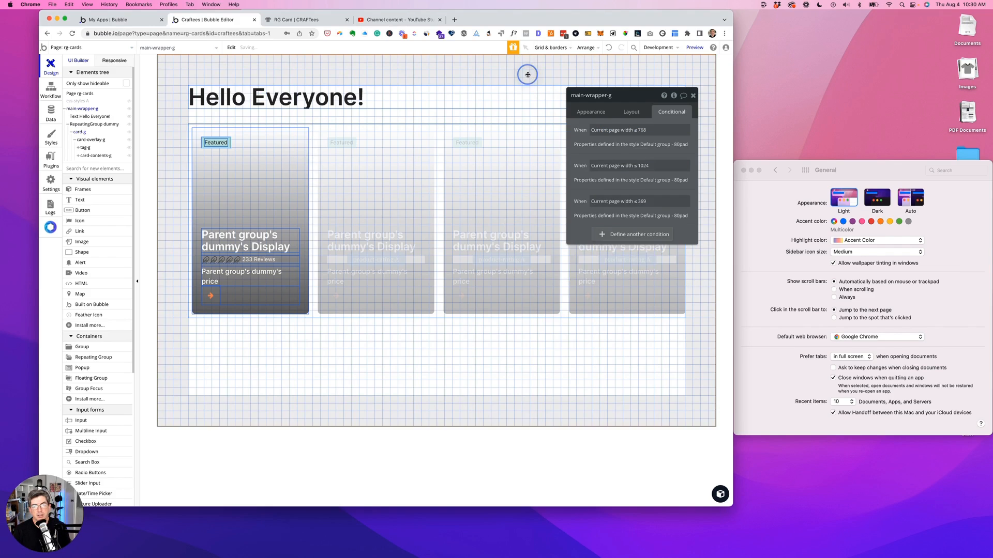
click(300, 21)
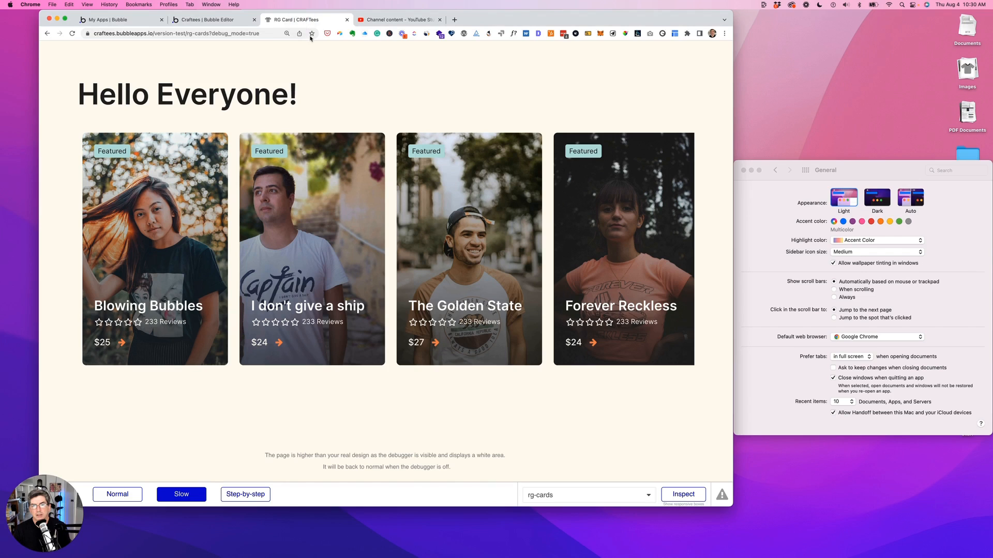
click(274, 50)
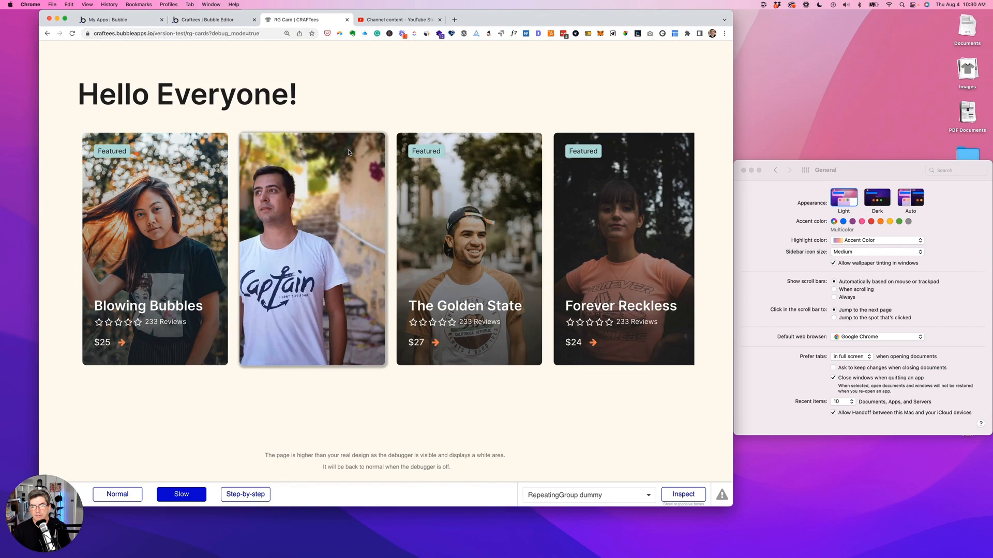
Step: Reselect card-g in the editor, lower its hover box shadow color opacity to 20 and check the shadow in the refreshed preview
click(228, 20)
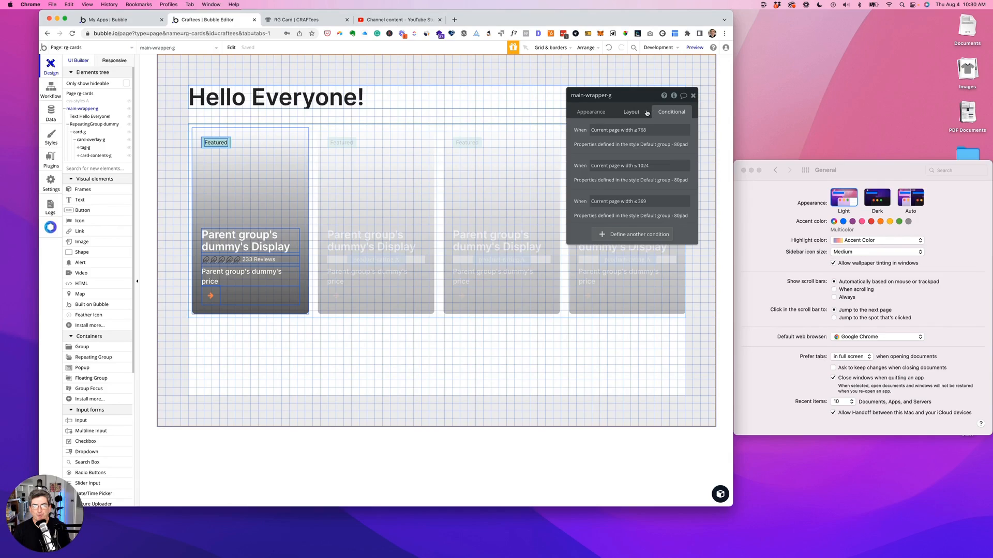
click(78, 133)
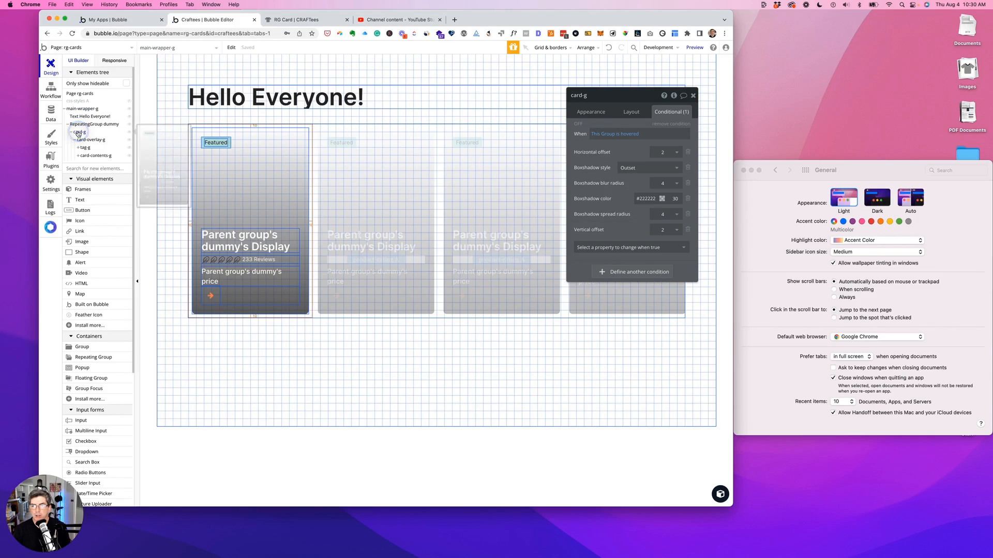
click(673, 199)
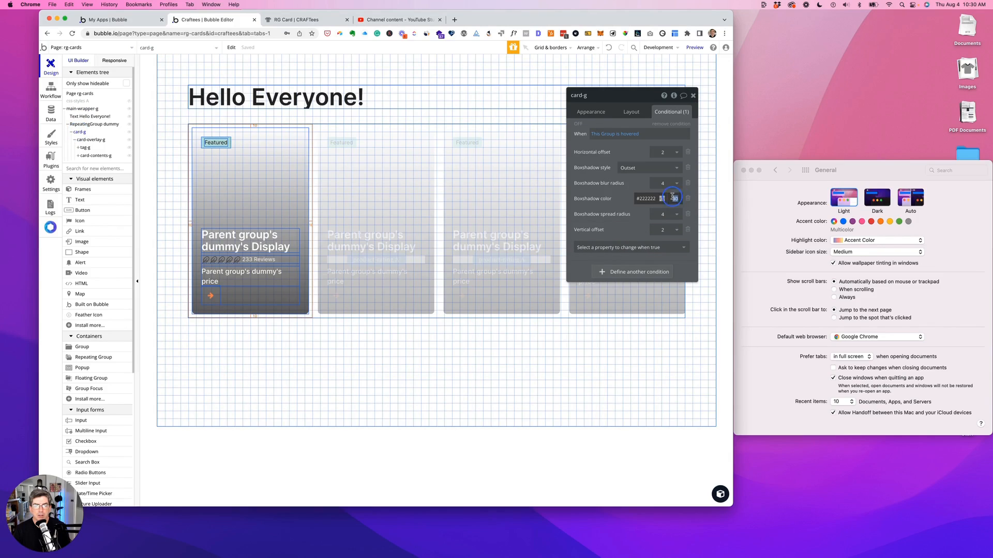
text(20)
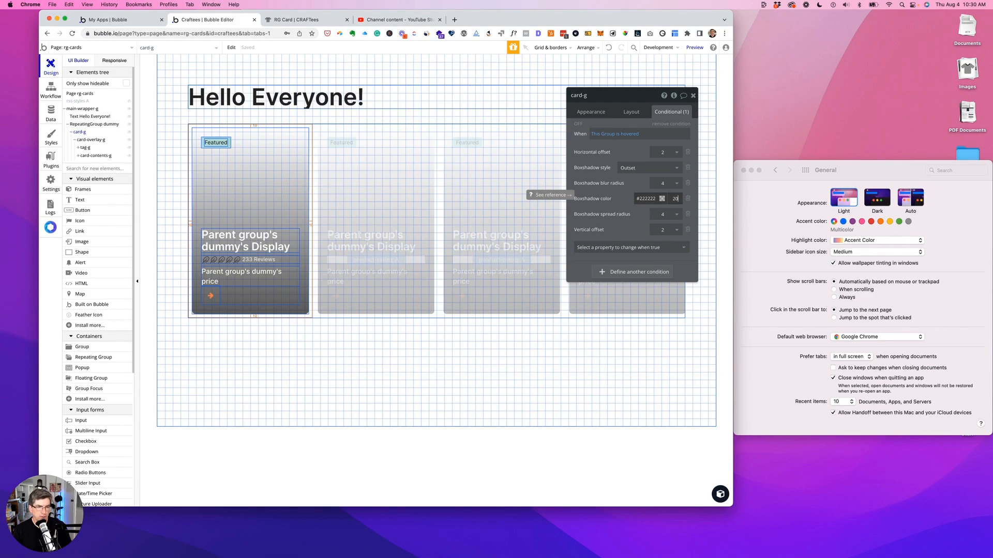
click(306, 20)
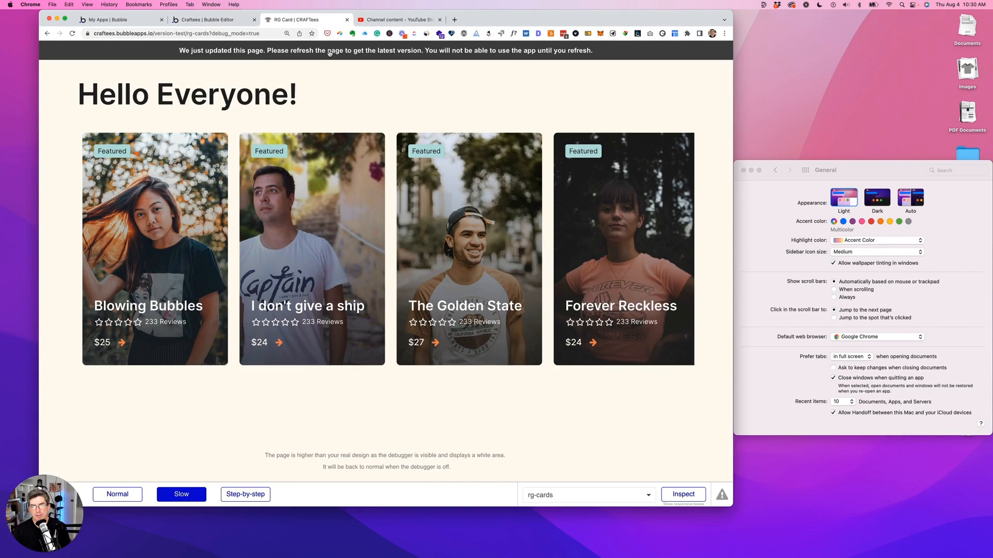
click(329, 52)
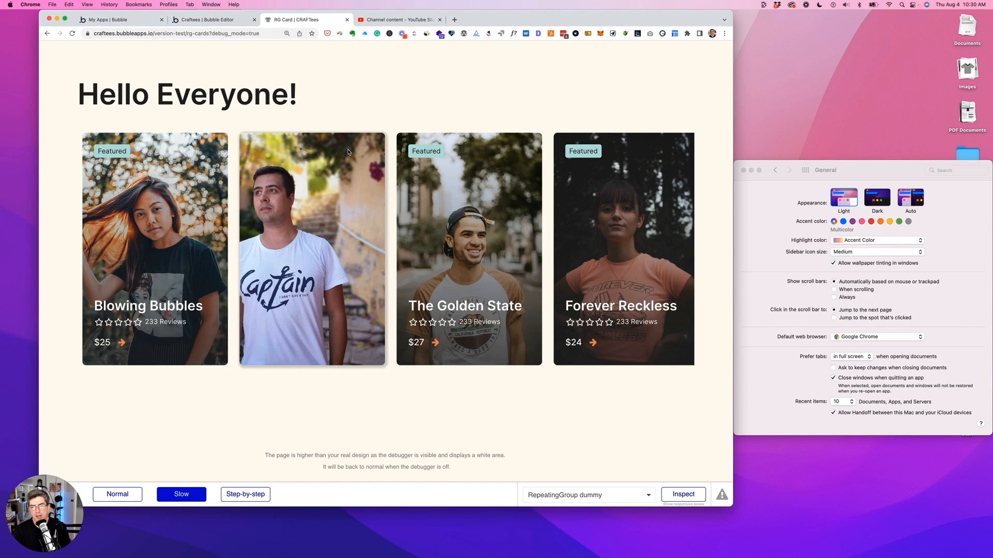
Step: In the editor, set card-g's hover Boxshadow blur radius to 8 and check the shadow in the preview
click(217, 20)
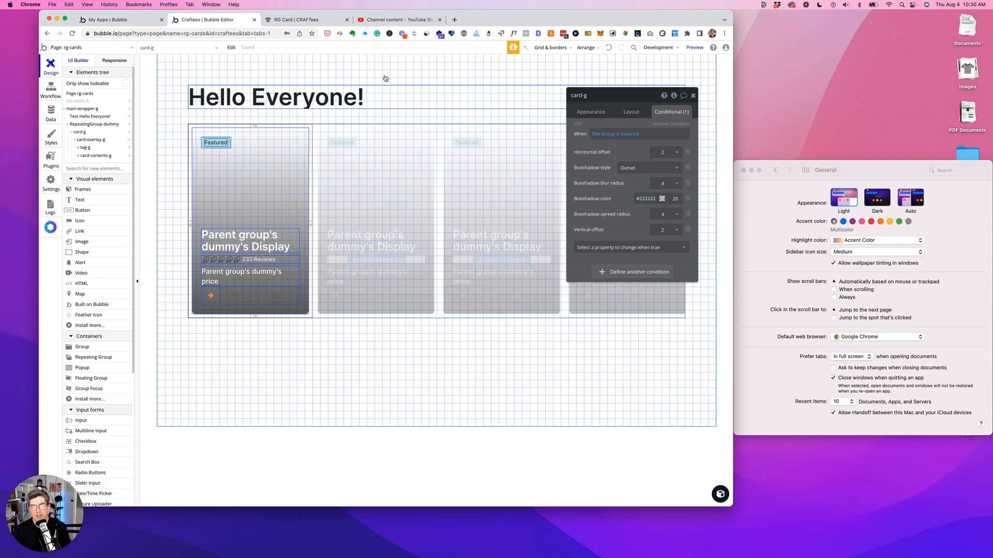
click(674, 184)
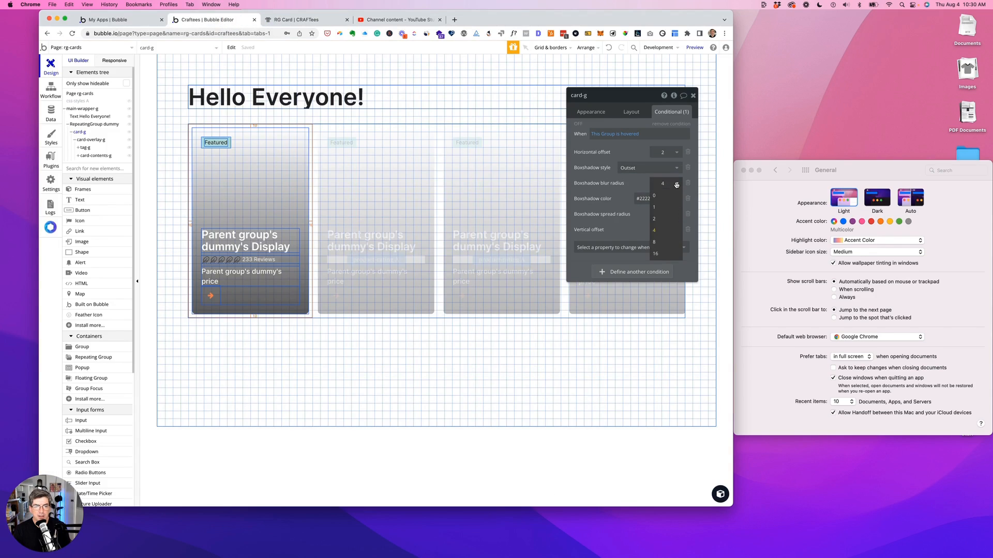
click(664, 242)
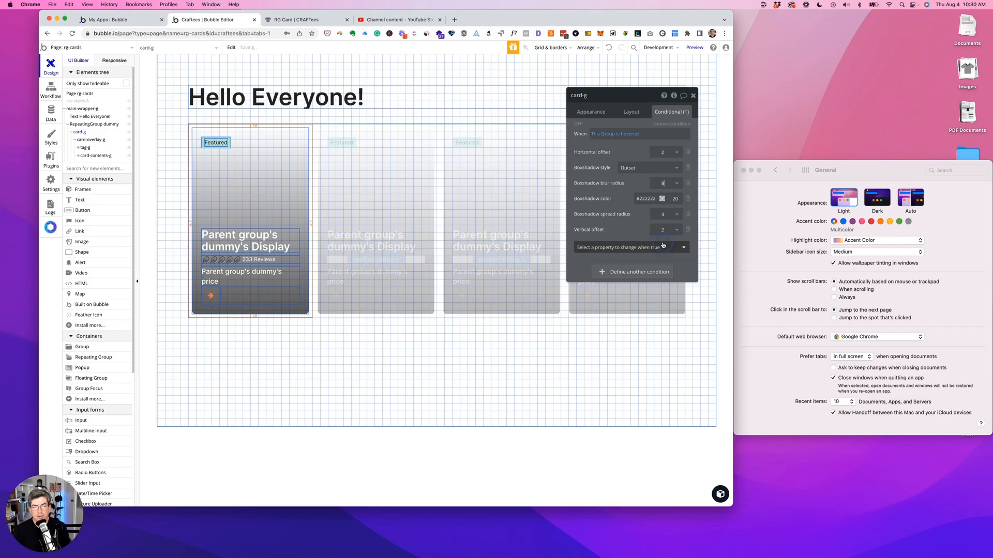
click(305, 20)
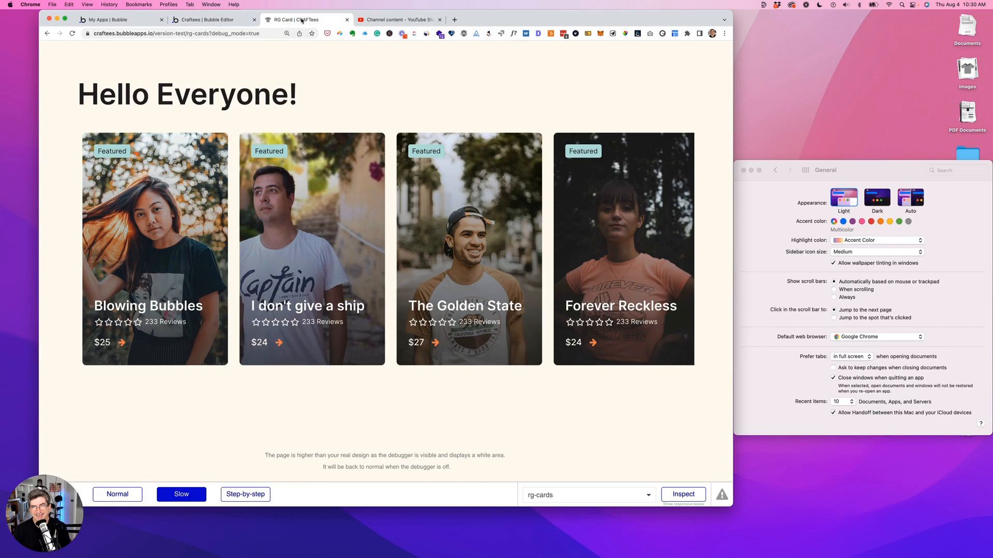
click(311, 51)
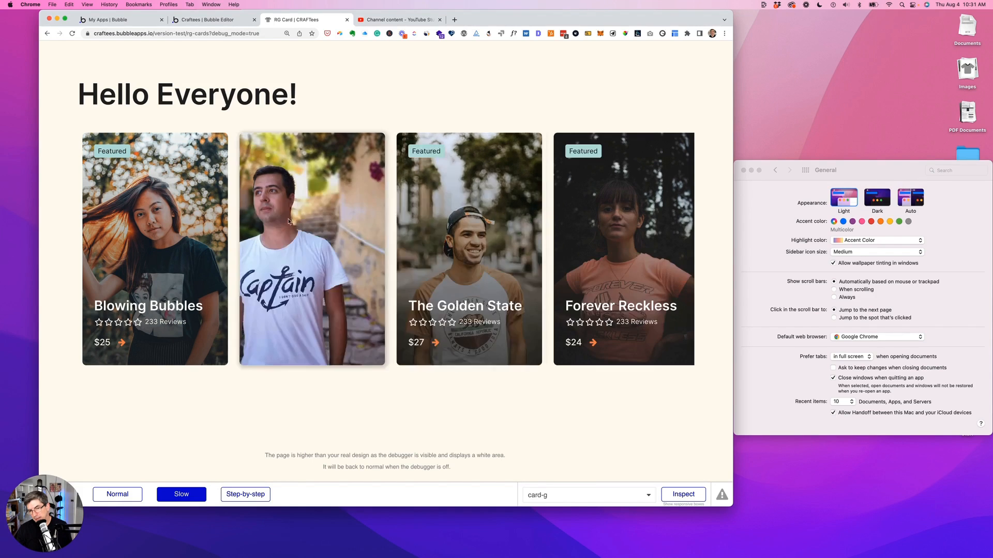
Step: Back in the editor, make card-overlay-g visible in its hover condition and check the cards in the preview
key(super+alt+Left)
click(243, 170)
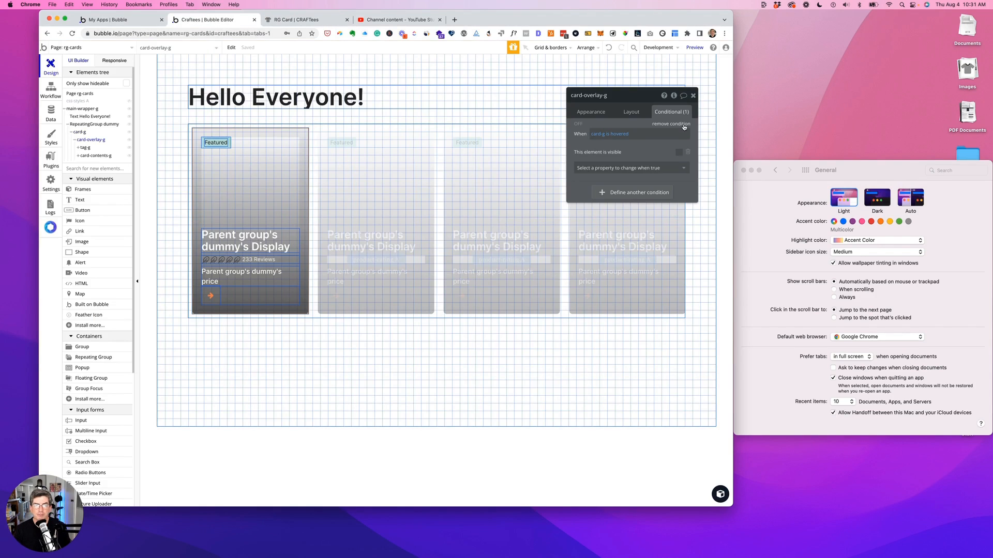
click(678, 155)
click(323, 23)
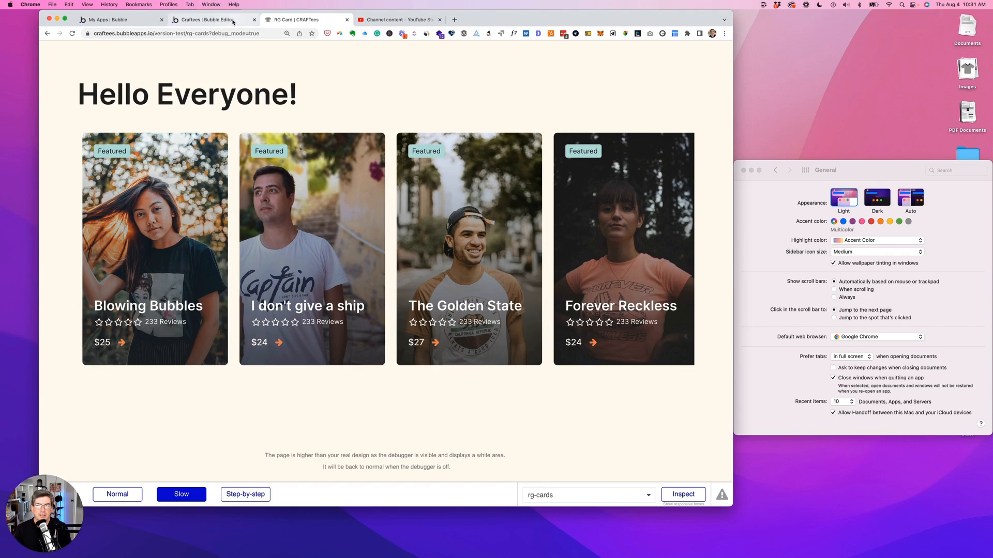
Step: Set the macOS appearance to Dark to examine the cards in the preview and editor, and restore the Light appearance
click(876, 202)
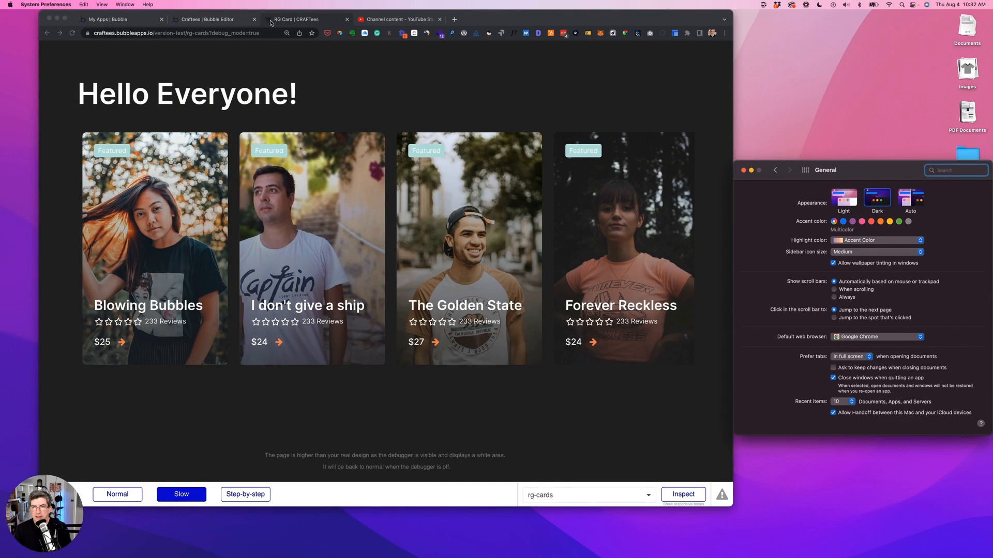
click(235, 22)
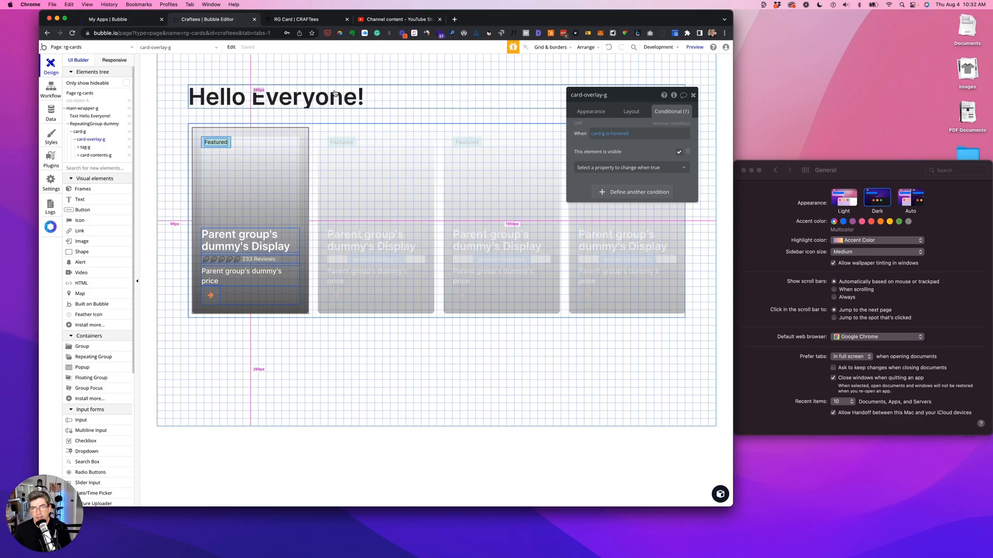
click(311, 21)
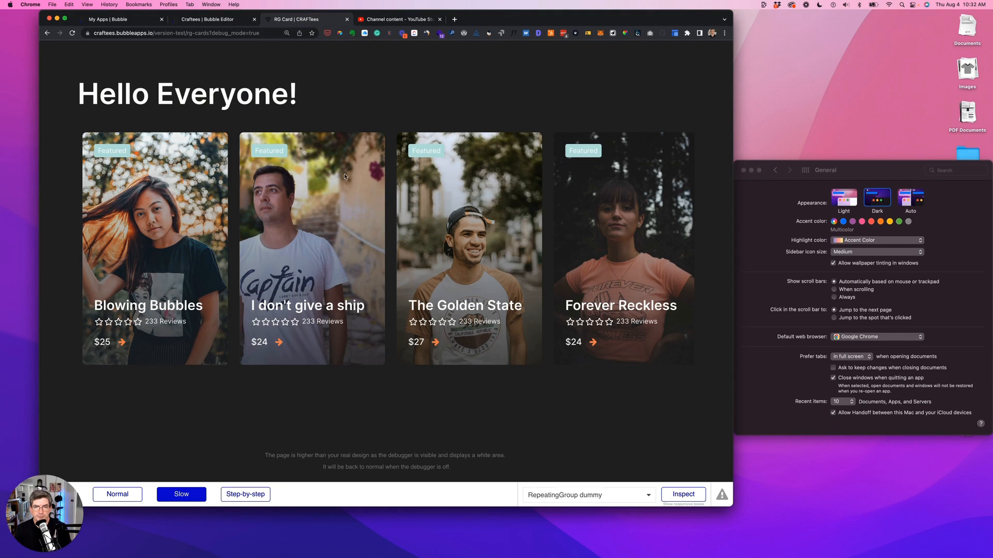
click(235, 22)
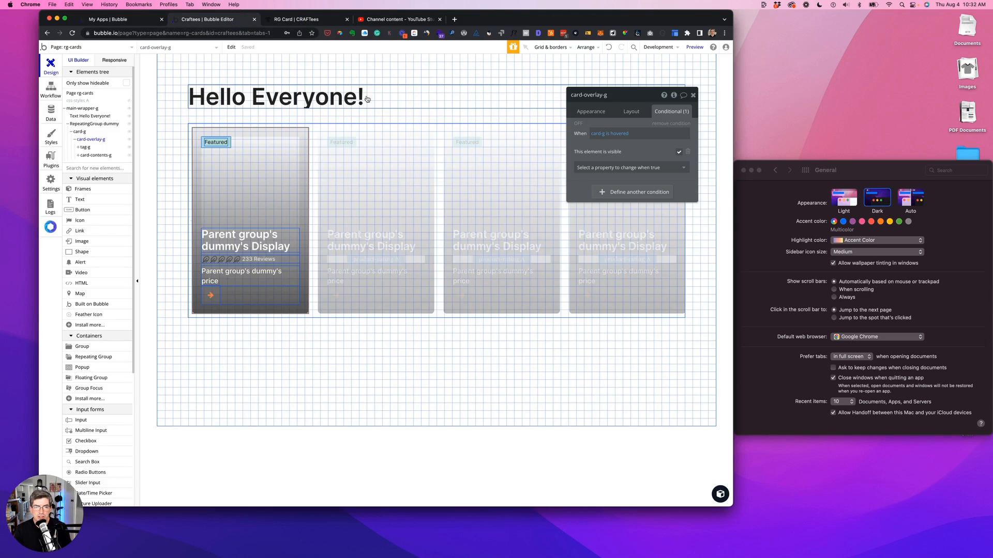
click(843, 197)
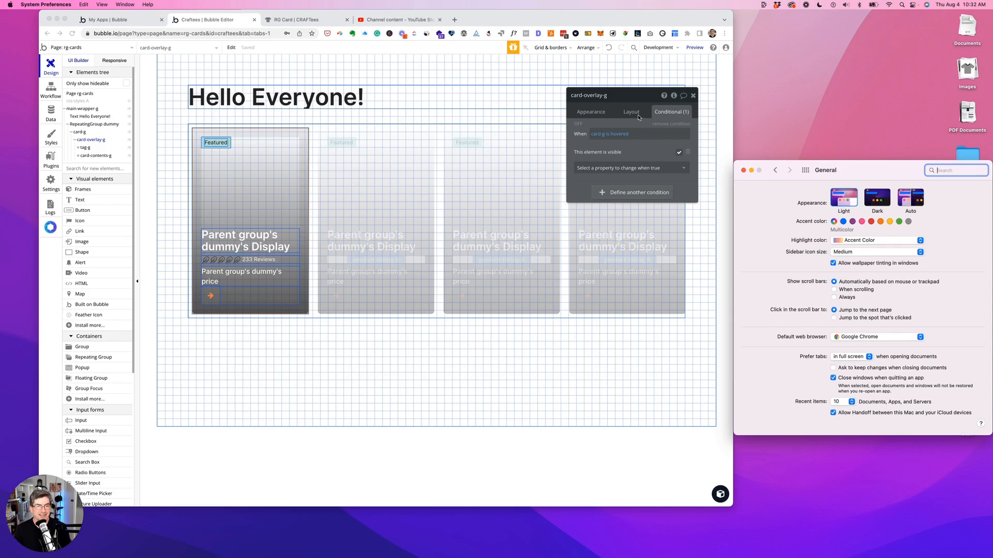
Step: Uncheck card-overlay-g's visibility setting in its hover condition so the overlay hides on hover again
click(680, 153)
click(679, 154)
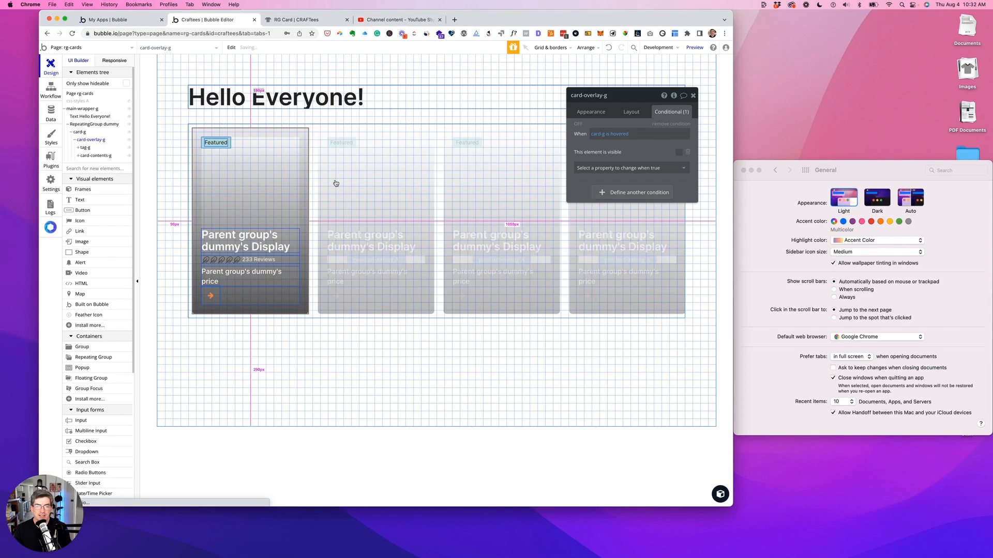
Step: Remove card-g's hover condition that applies the box shadow
click(83, 132)
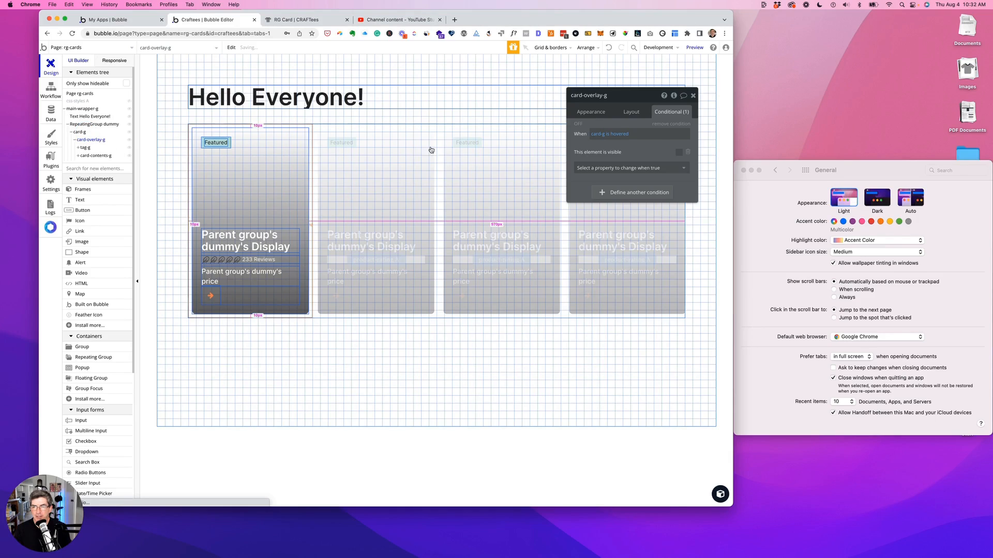
click(78, 133)
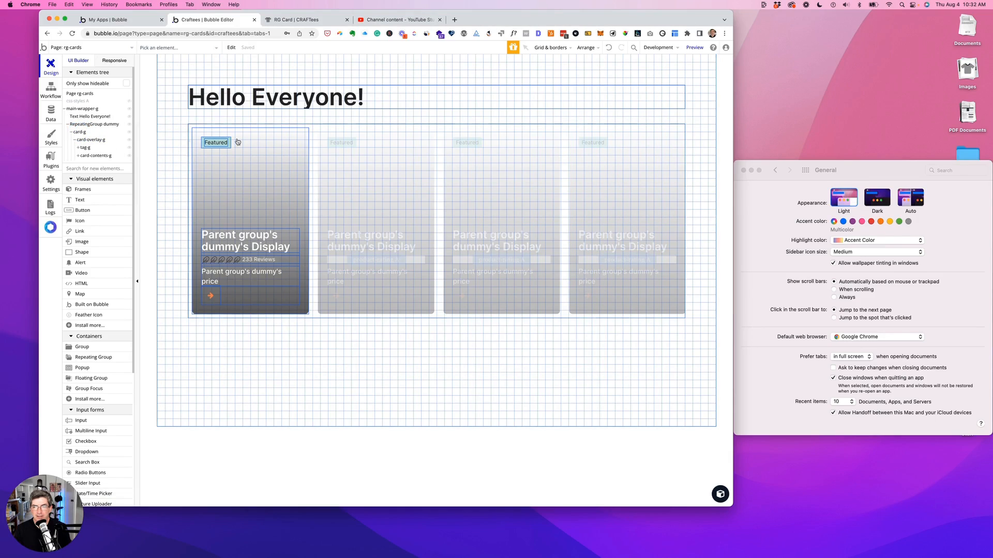
click(80, 133)
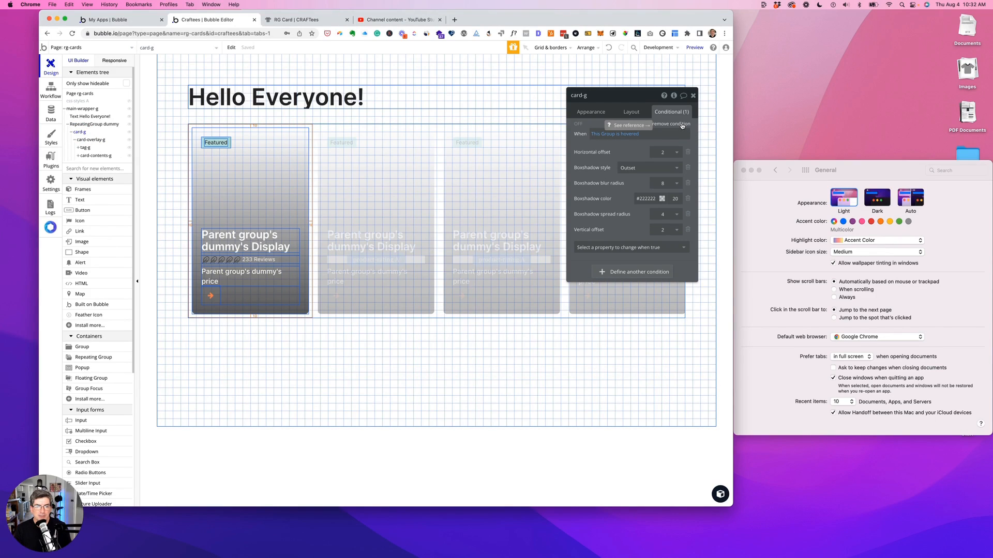
click(681, 124)
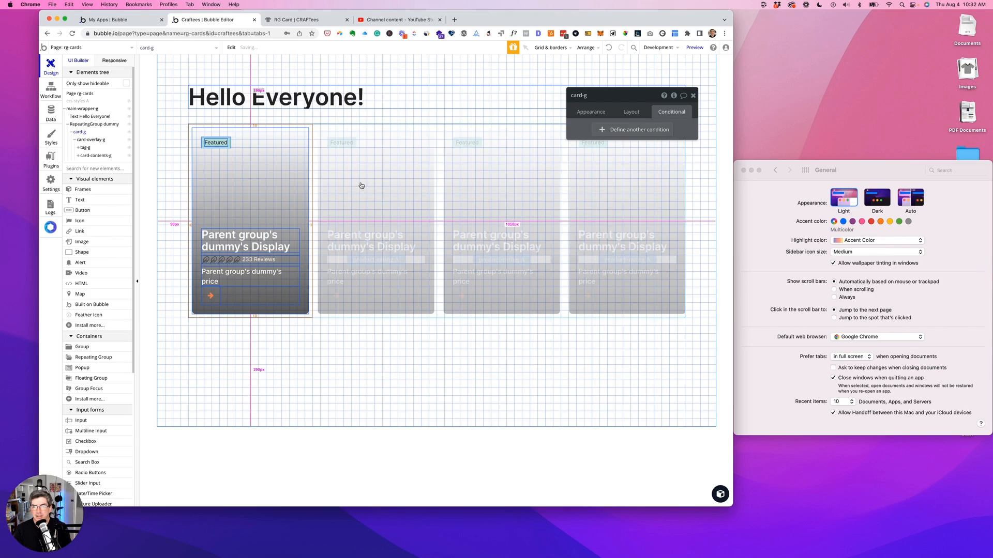
Step: Set the separator width of RepeatingGroup dummy to 24
click(84, 125)
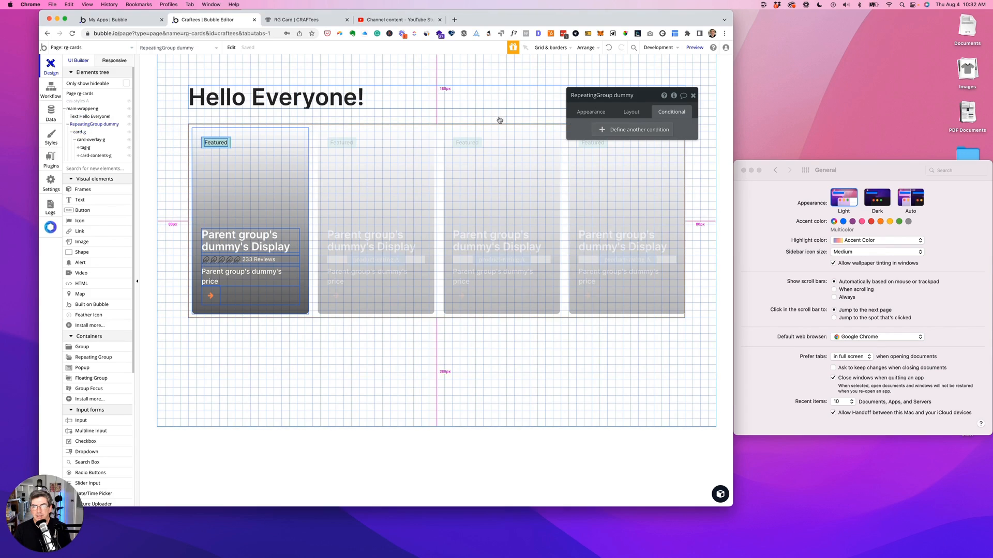
click(592, 112)
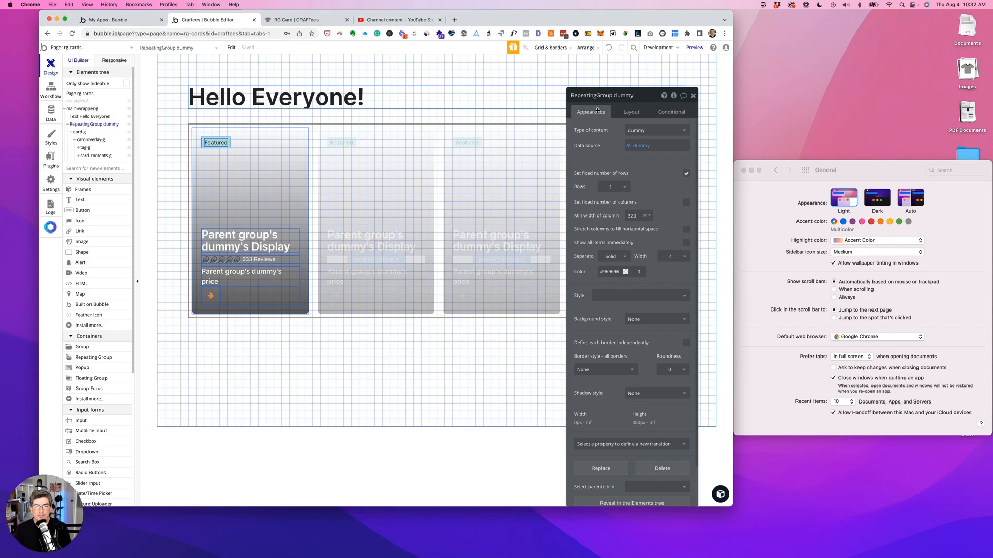
click(686, 257)
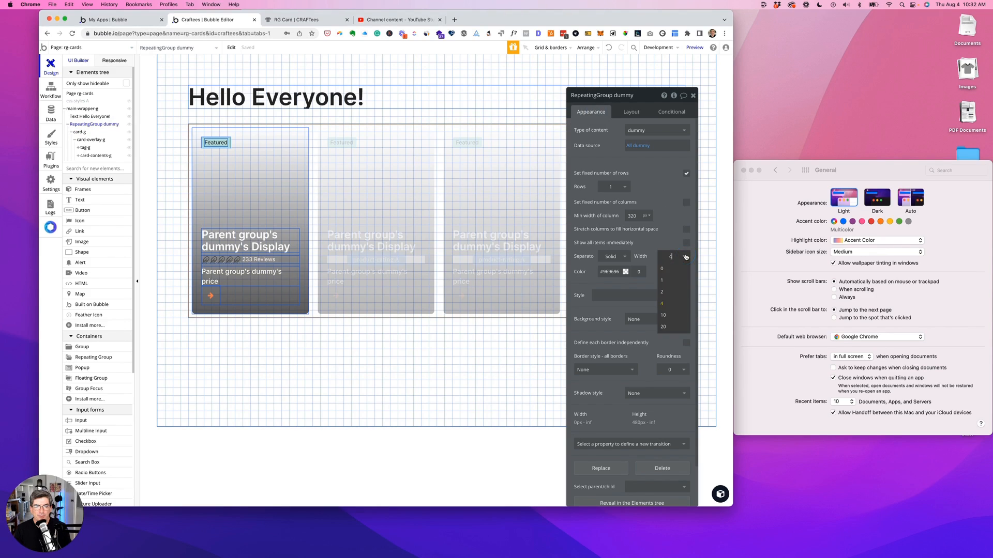
click(672, 327)
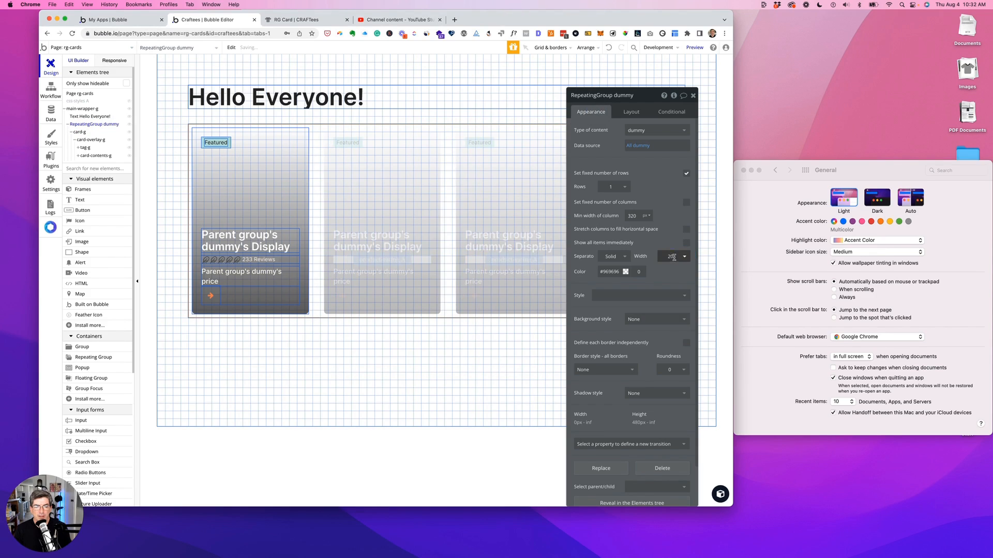
click(674, 257)
key(BackSpace)
text(4)
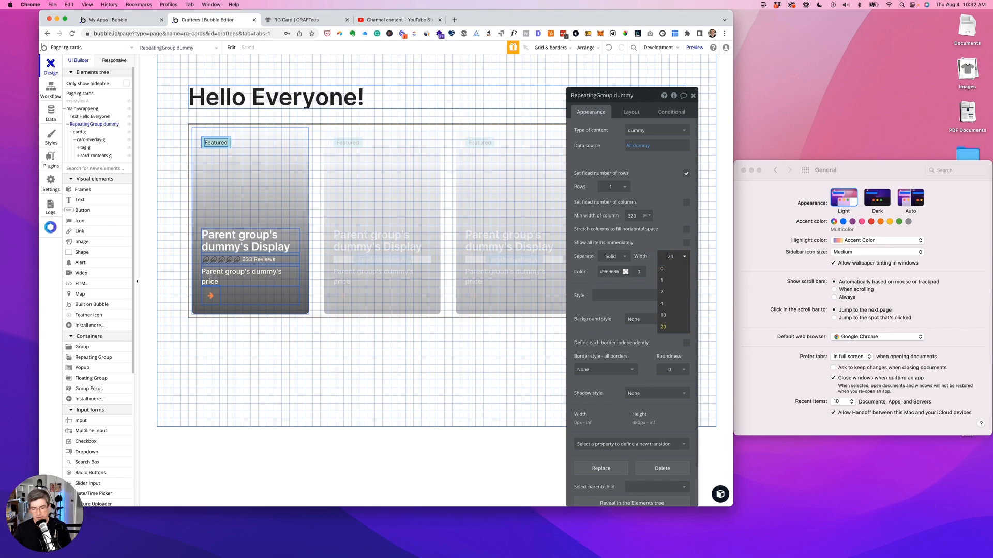
key(Tab)
Step: Set card-g's top, bottom, left and right margins to 0
click(80, 133)
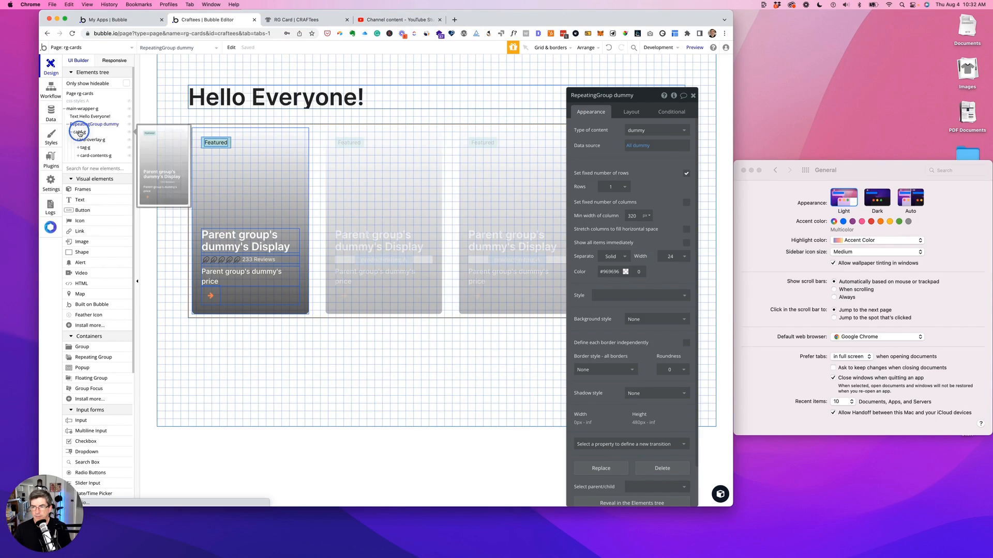
click(631, 113)
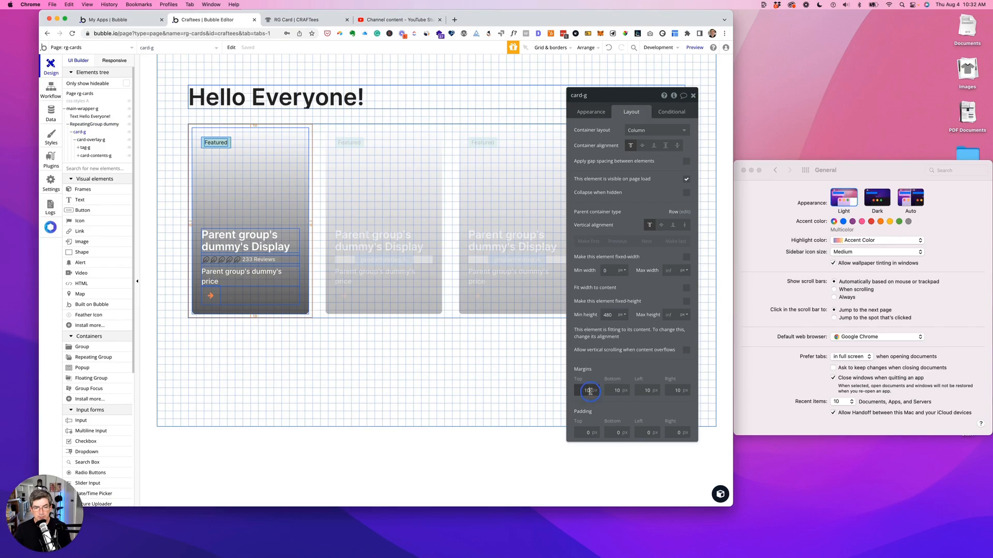
double_click(589, 392)
text(0)
key(Tab)
text(0)
key(Tab)
text(0)
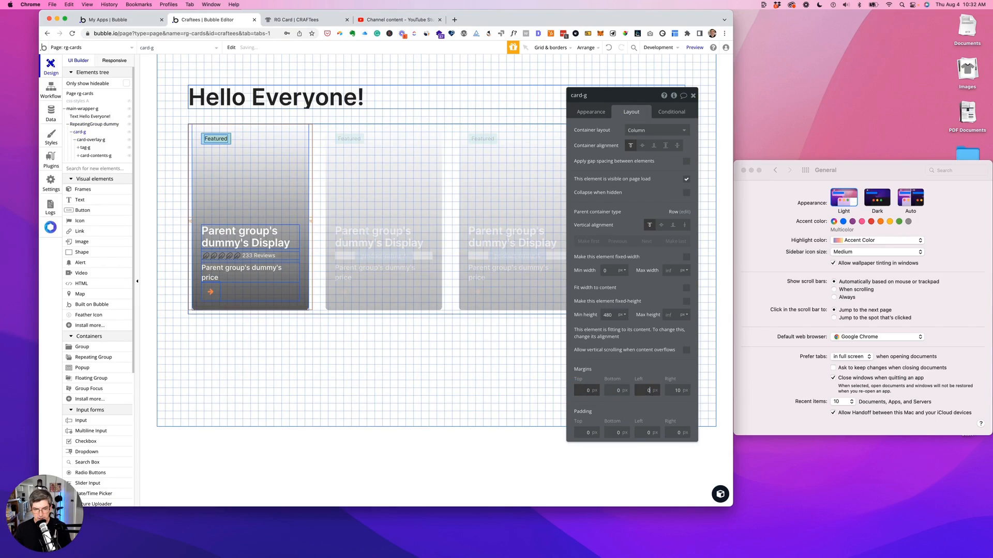
key(Tab)
text(0)
key(Tab)
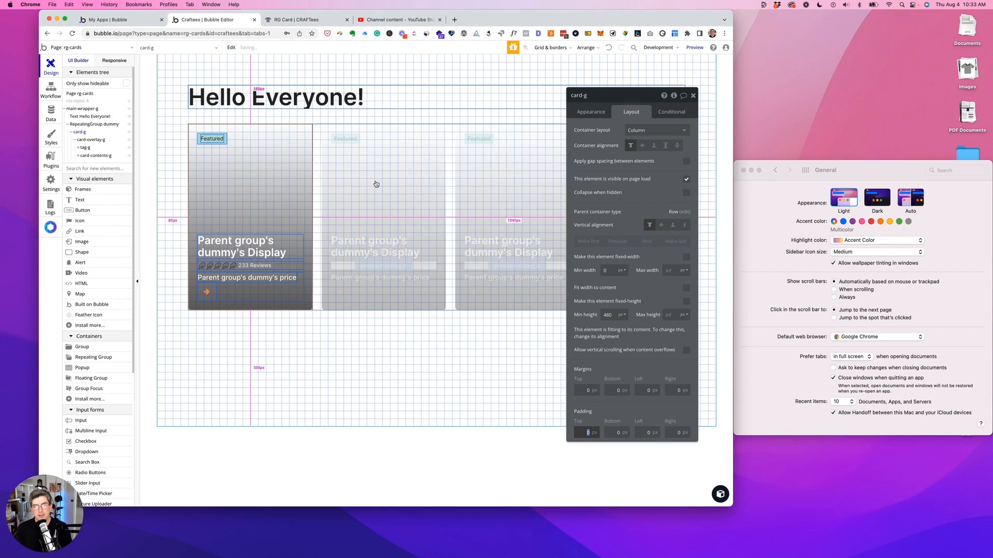
Step: Check the card spacing and hover effect in the preview, comparing the page in Dark and Light system appearance
click(319, 20)
click(333, 51)
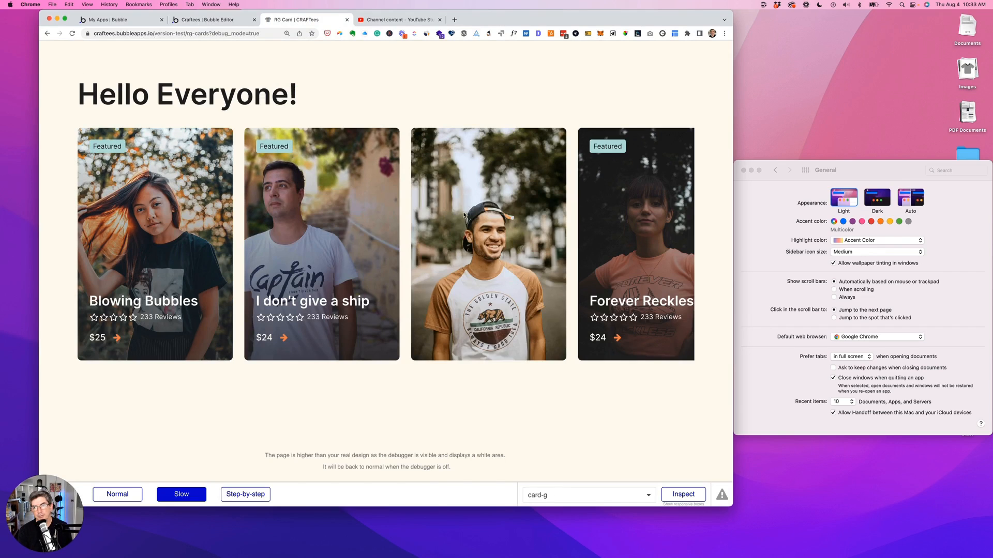
click(879, 198)
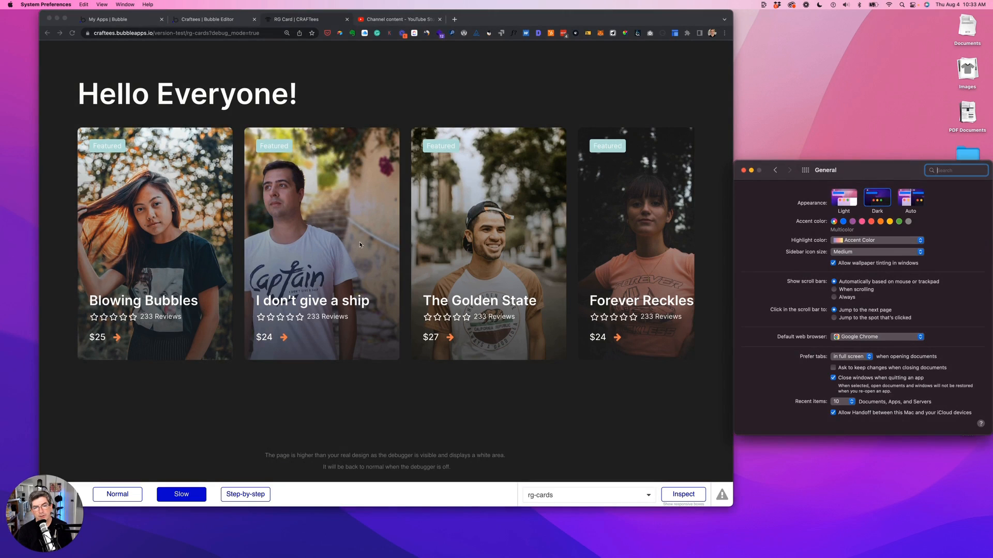
click(472, 405)
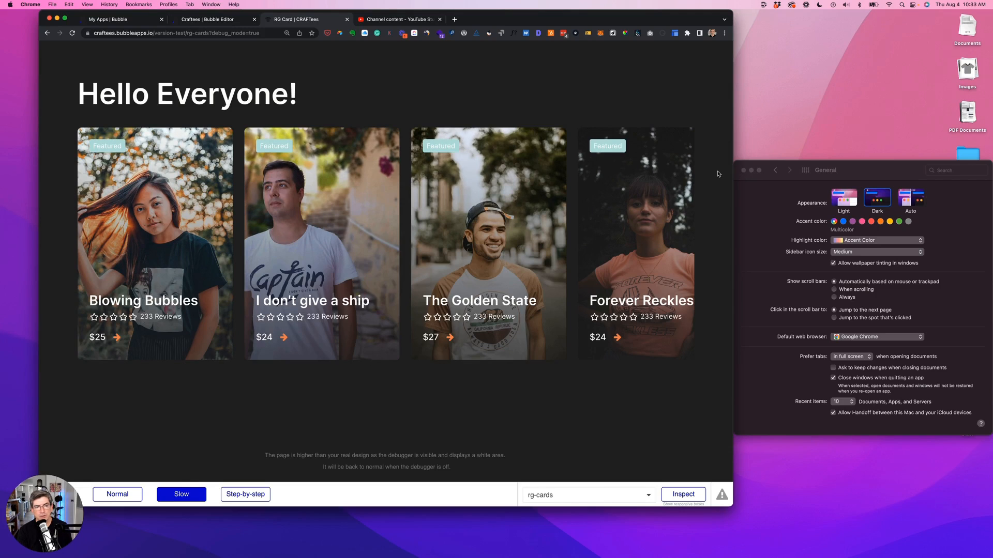
click(839, 200)
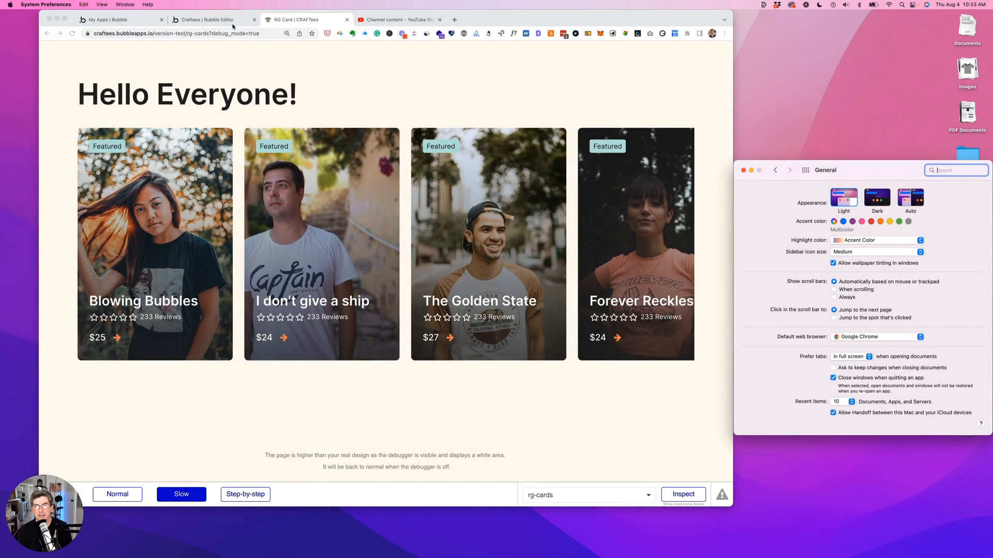
Step: Return to the editor and open the appearance settings of the Featured text in the first card
click(230, 21)
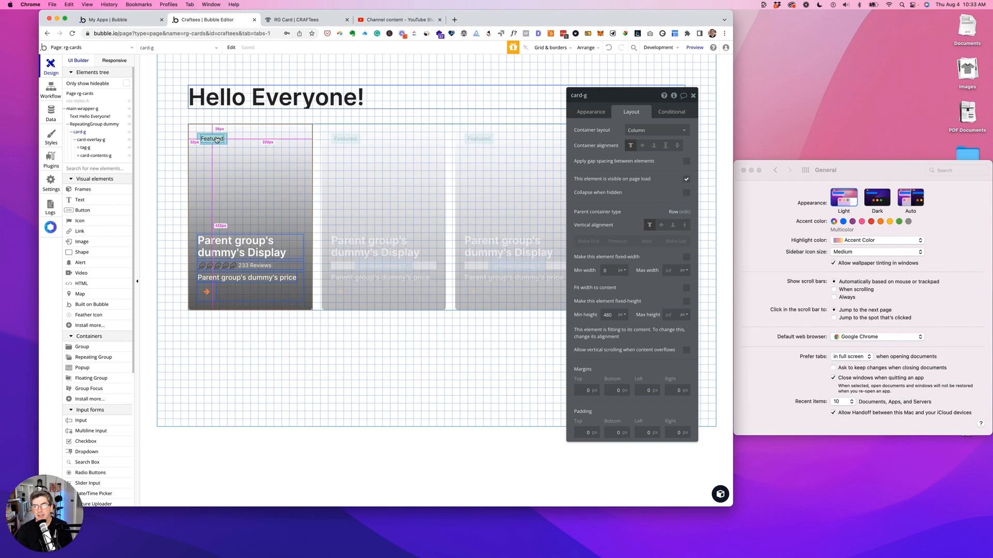
click(218, 139)
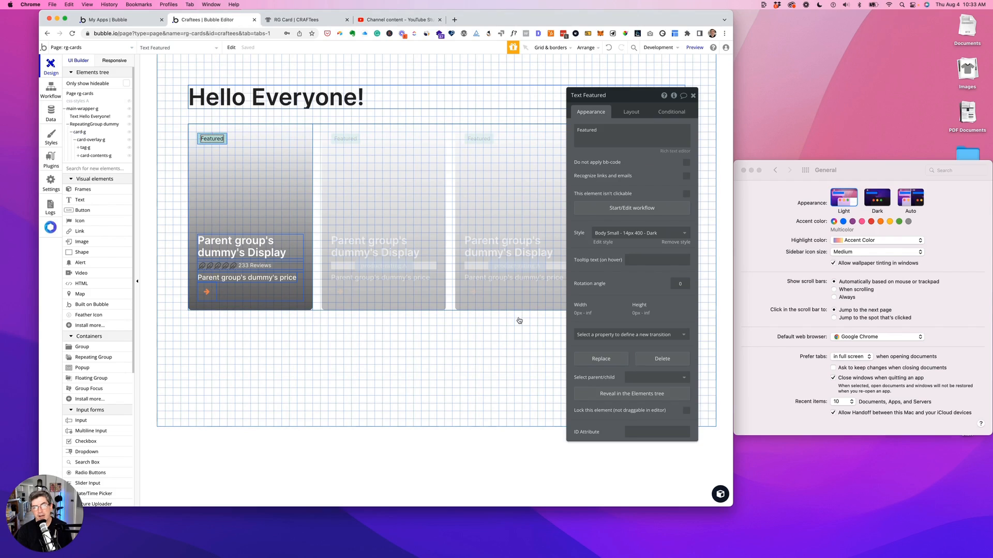
Step: Examine the Featured tags in the preview under Dark and Light appearance, and scroll through the card row and back
click(332, 20)
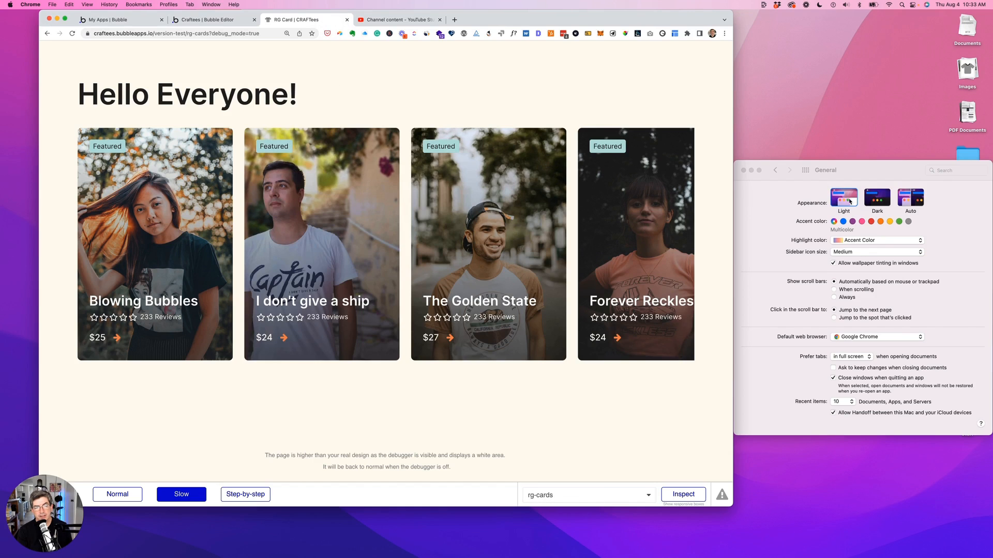
click(878, 199)
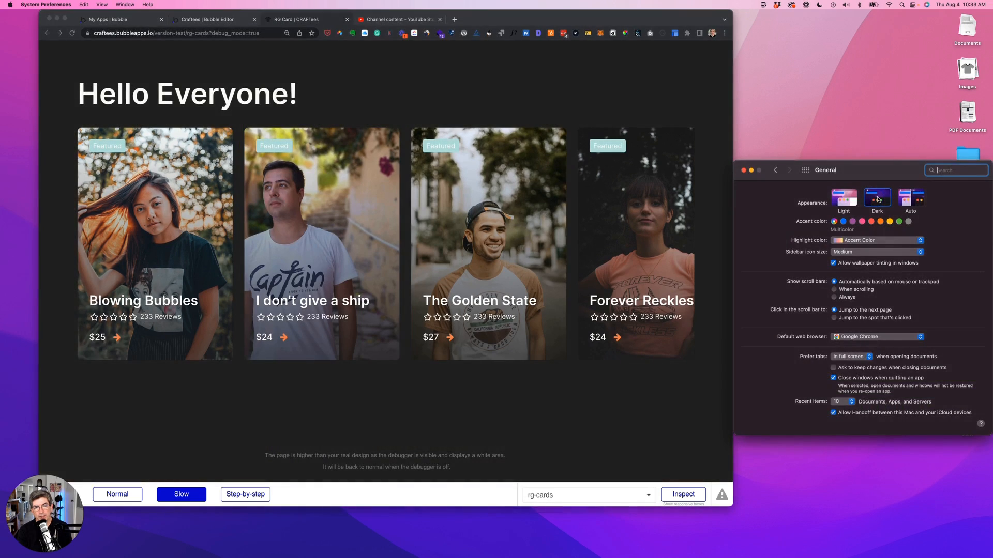
click(848, 201)
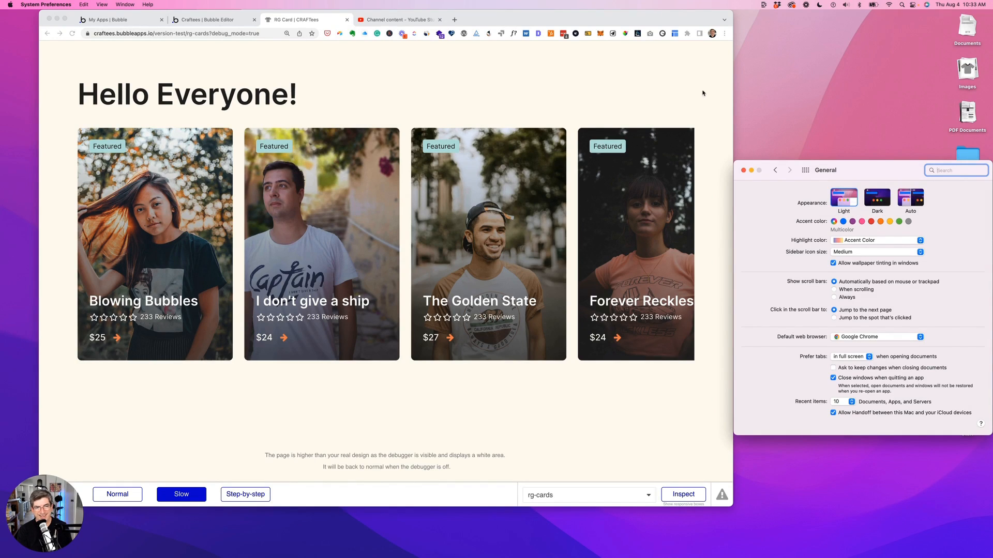
scroll(631, 165, right, 10)
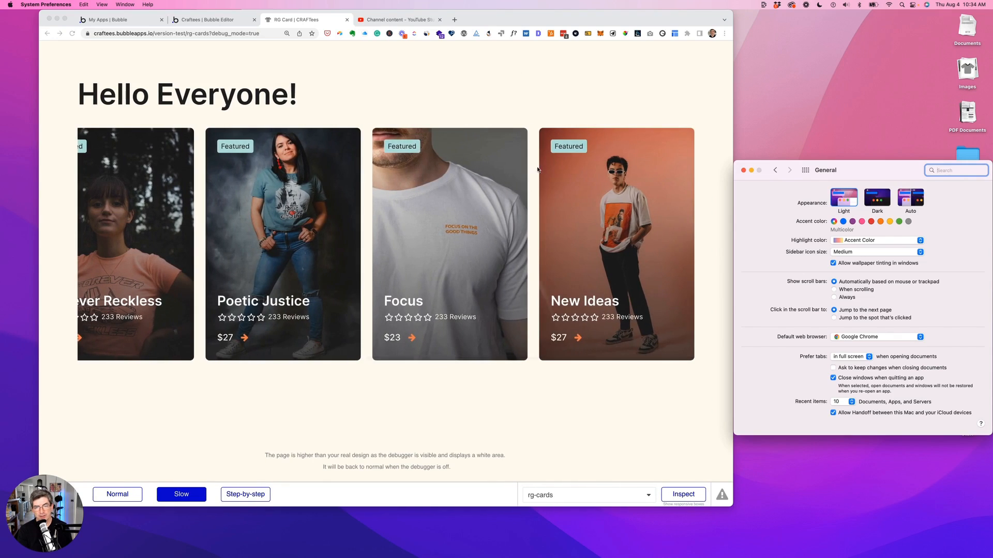
scroll(538, 169, left, 10)
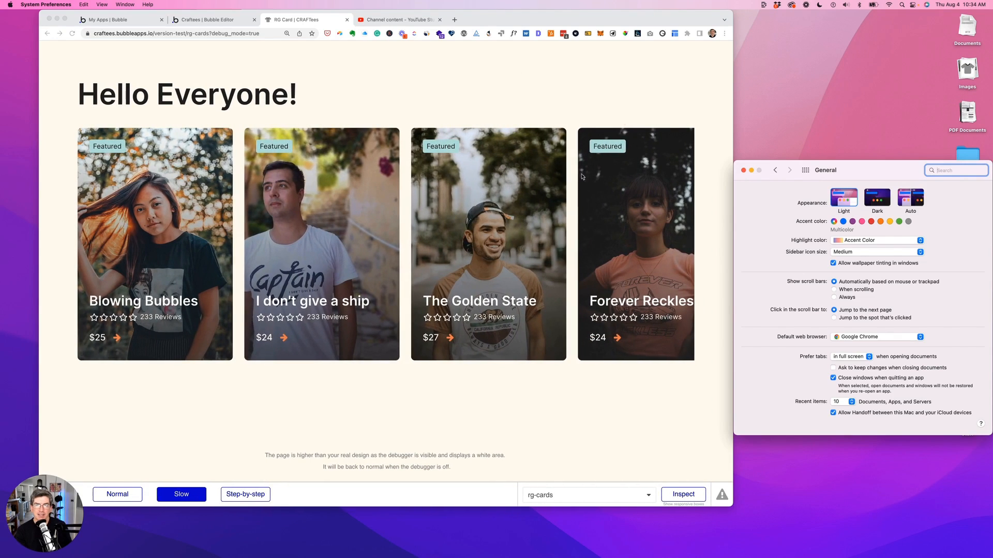